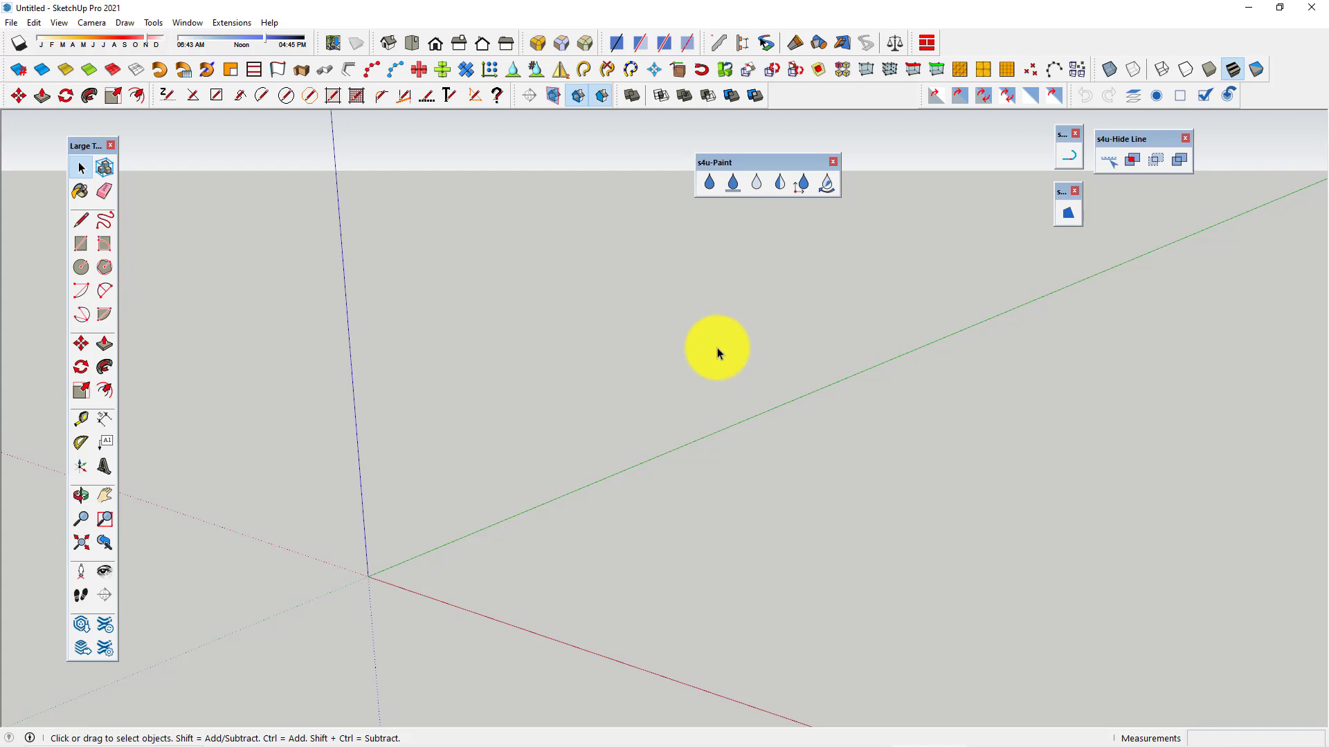
- Move the floating s4u-Paint panel left, out of the modelling area
left_click_drag(746, 163, 506, 351)
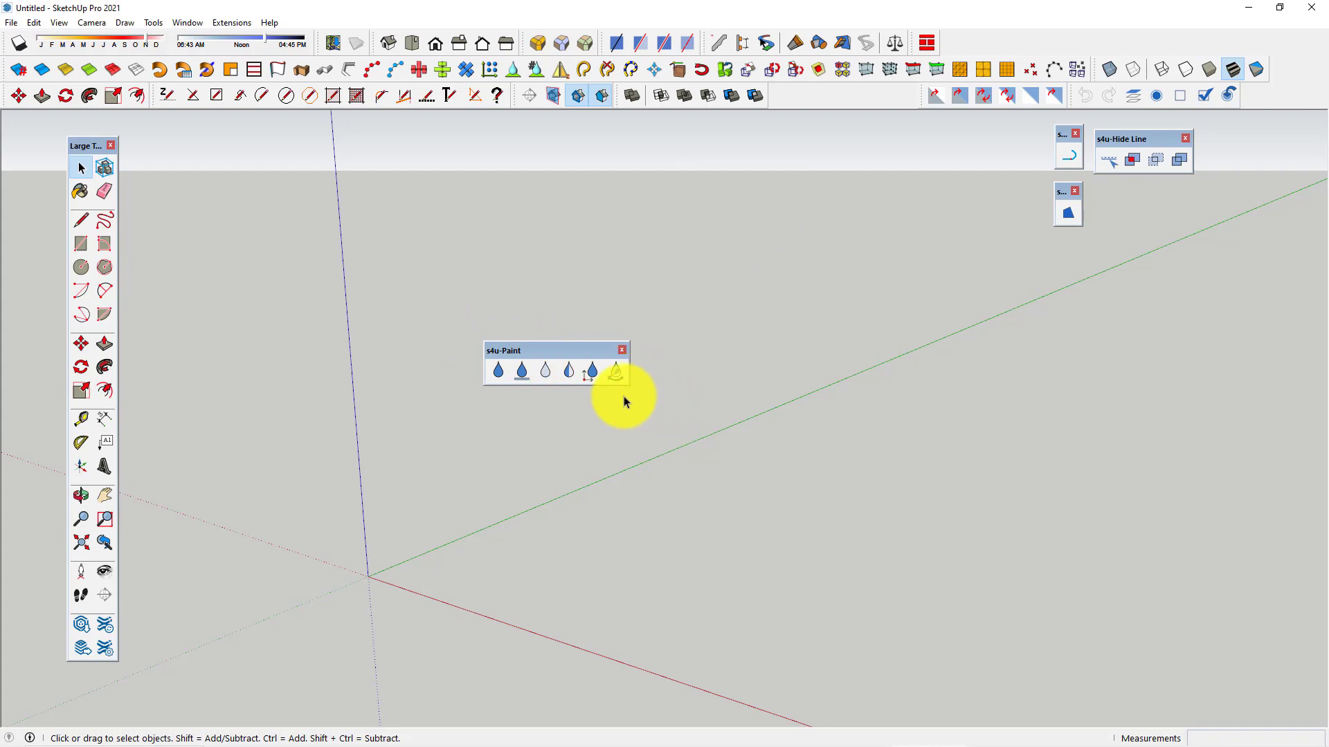
left_click_drag(512, 350, 306, 305)
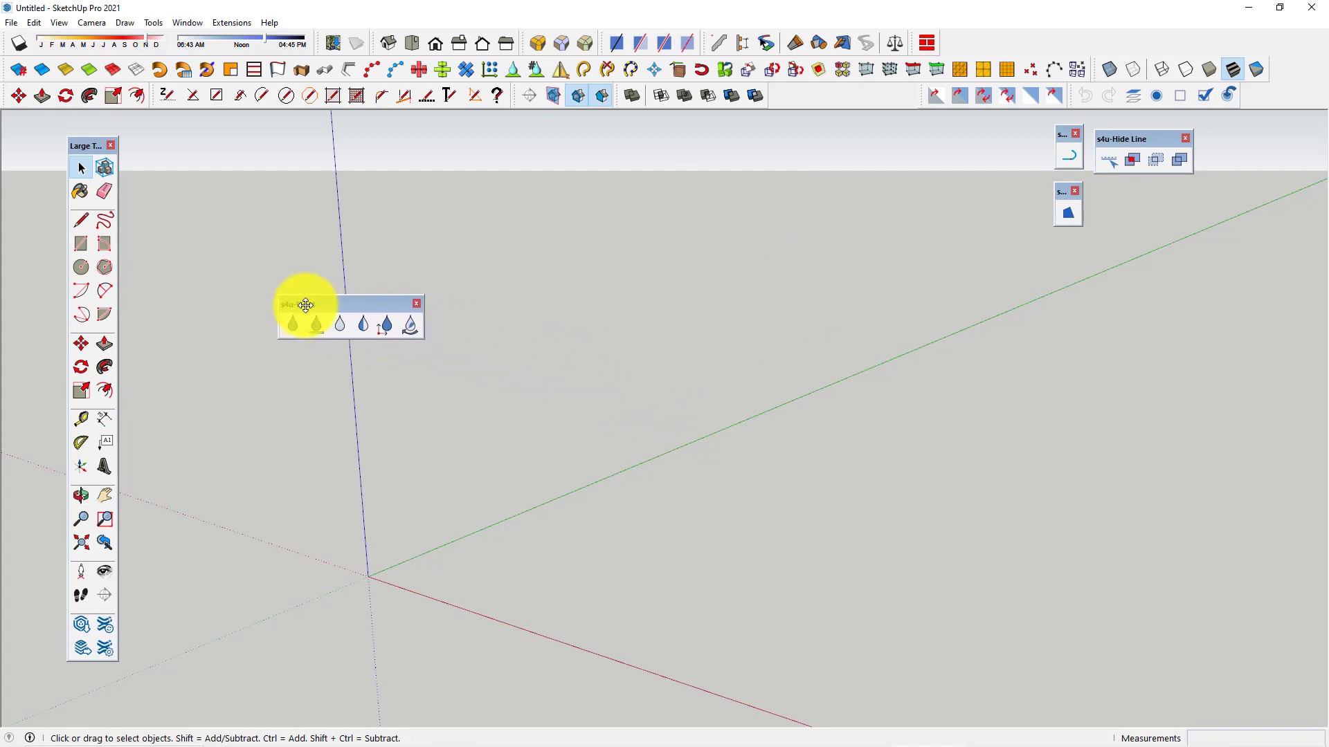
mouse_move(375, 546)
middle_mouse_down()
mouse_move(368, 597)
mouse_move(387, 544)
mouse_move(367, 535)
mouse_move(350, 430)
mouse_move(341, 505)
mouse_move(353, 528)
mouse_move(359, 502)
mouse_move(356, 537)
middle_mouse_up()
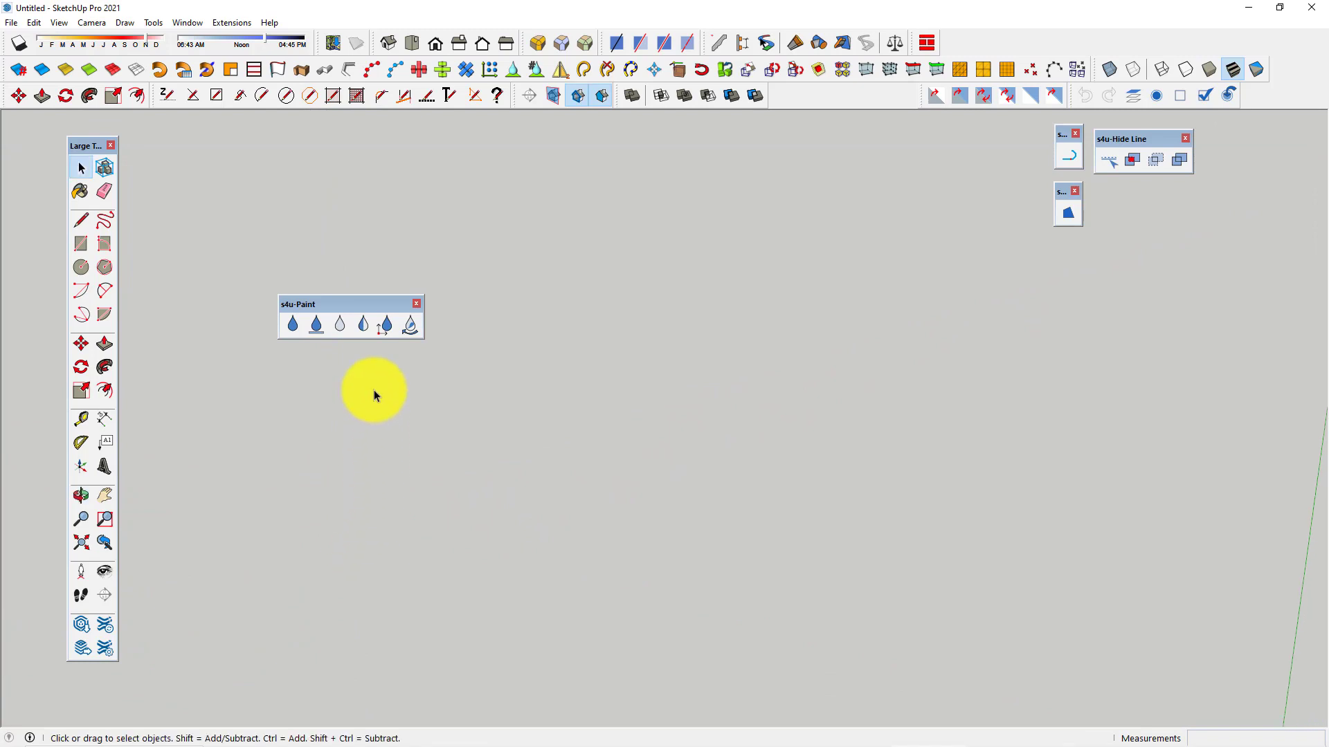
- Zoom the empty view to frame the axes origin
scroll(392, 388, "down", 5)
scroll(443, 410, "down", 2)
scroll(401, 358, "down", 2)
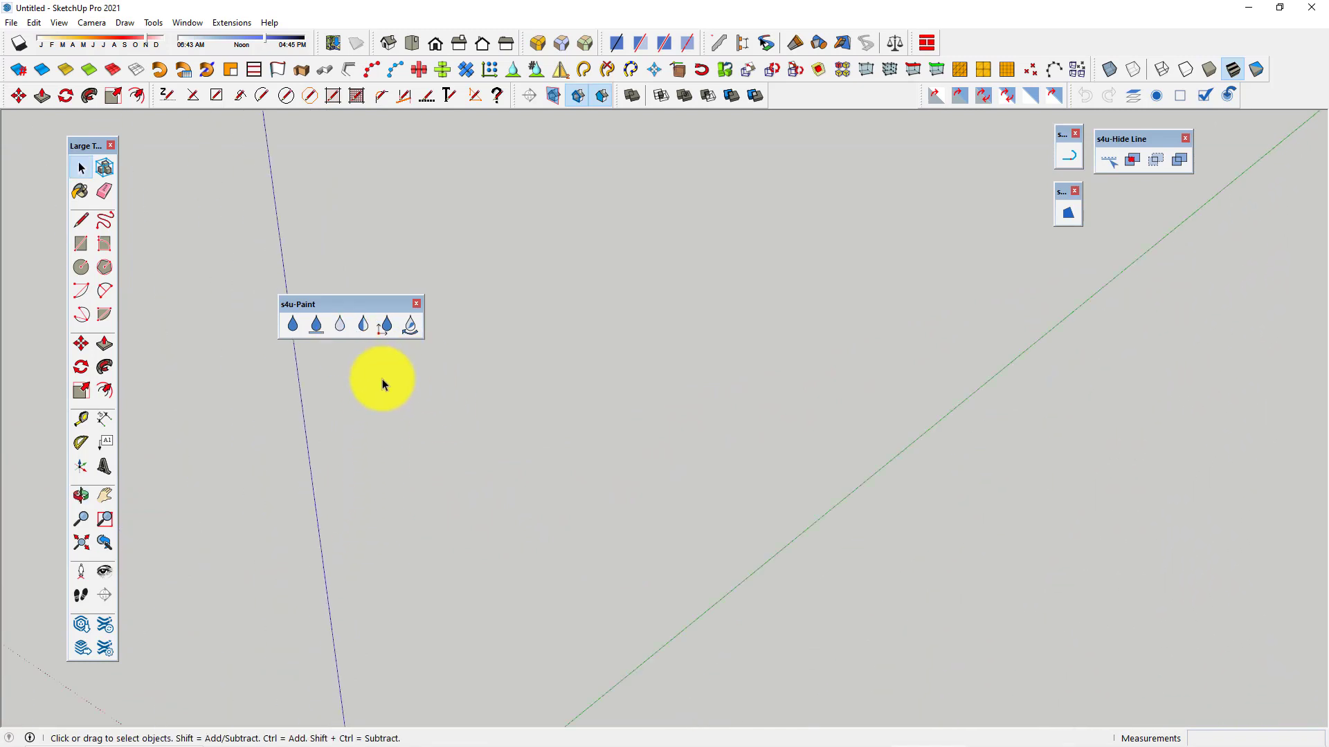
scroll(379, 380, "down", 2)
scroll(445, 466, "down", 2)
scroll(399, 661, "down", 2)
scroll(401, 609, "down", 2)
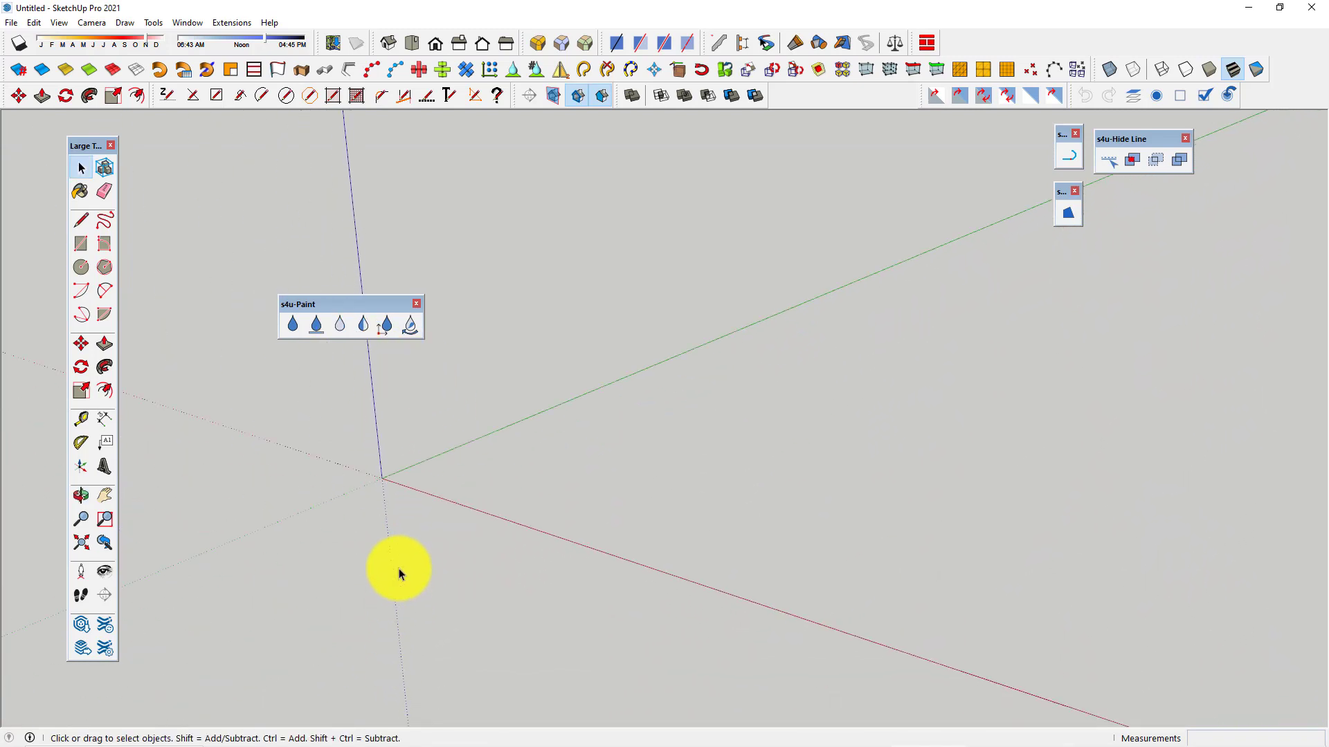
scroll(398, 526, "down", 2)
scroll(377, 450, "down", 2)
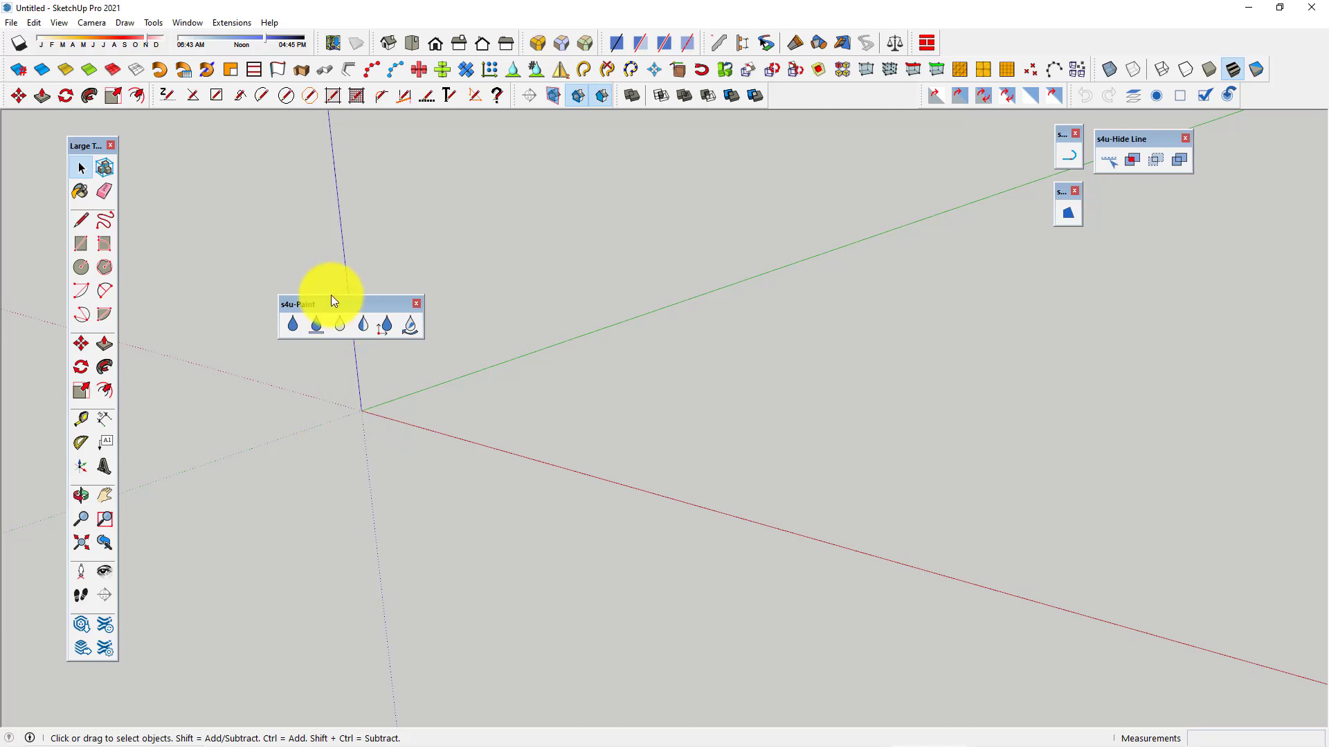
- Raise the s4u-Paint panel higher and clear any selection in the model
mouse_move(326, 304)
left_mouse_down()
mouse_move(286, 234)
mouse_move(386, 234)
left_mouse_up()
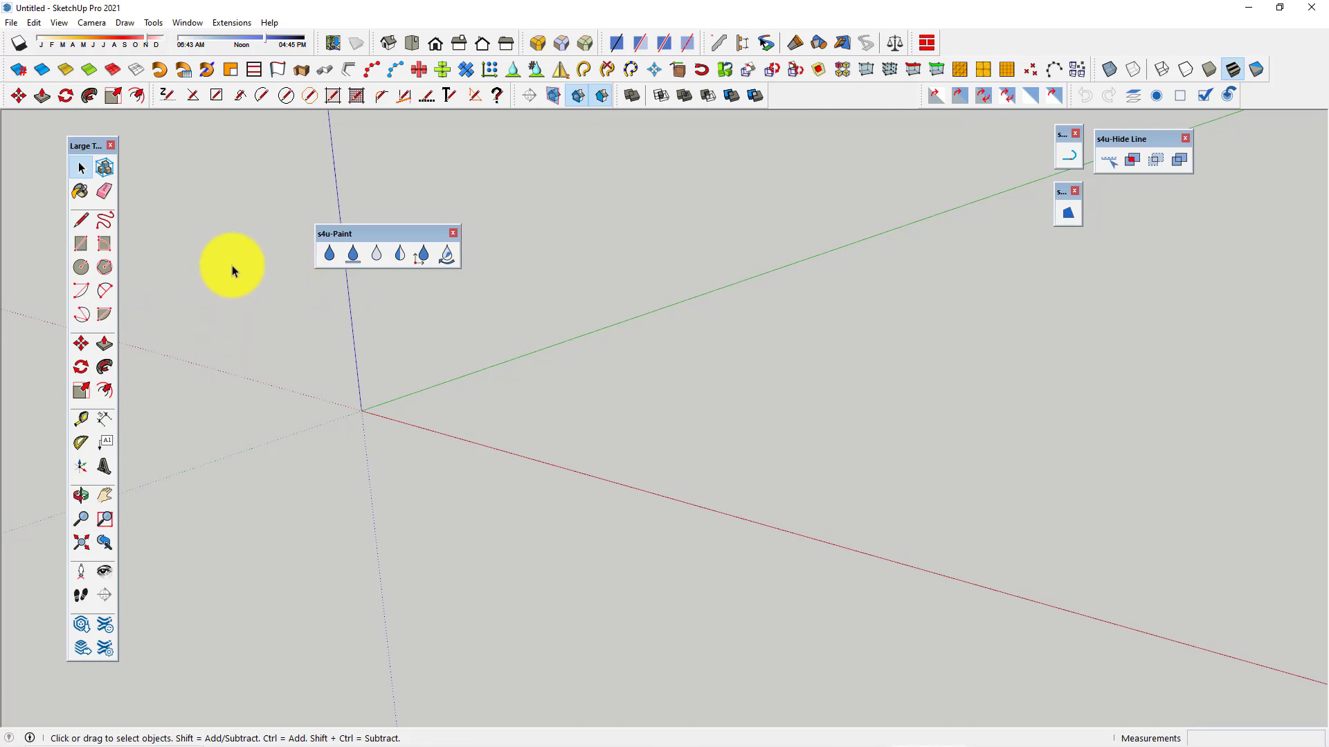
mouse_move(246, 219)
left_mouse_down()
mouse_move(436, 318)
mouse_move(563, 537)
left_mouse_up()
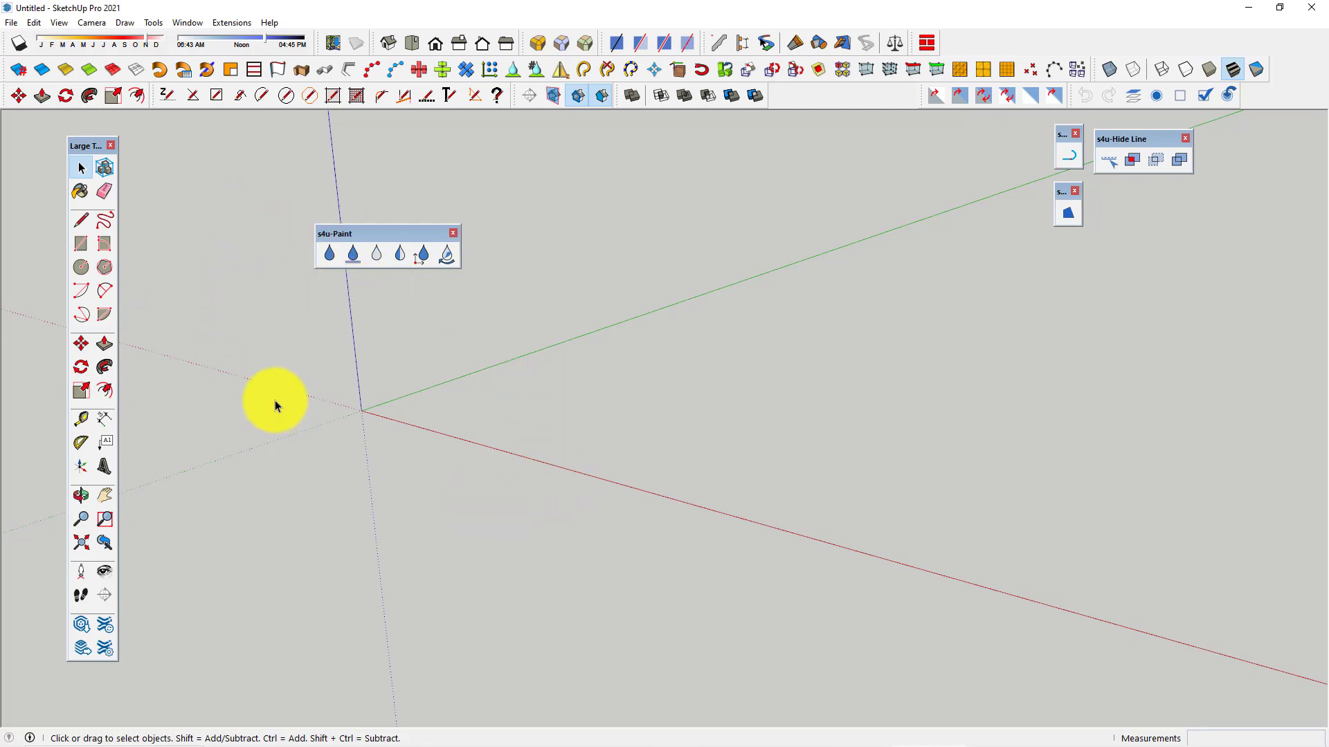
mouse_move(276, 407)
middle_mouse_down()
mouse_move(363, 368)
mouse_move(348, 427)
mouse_move(381, 351)
middle_mouse_up()
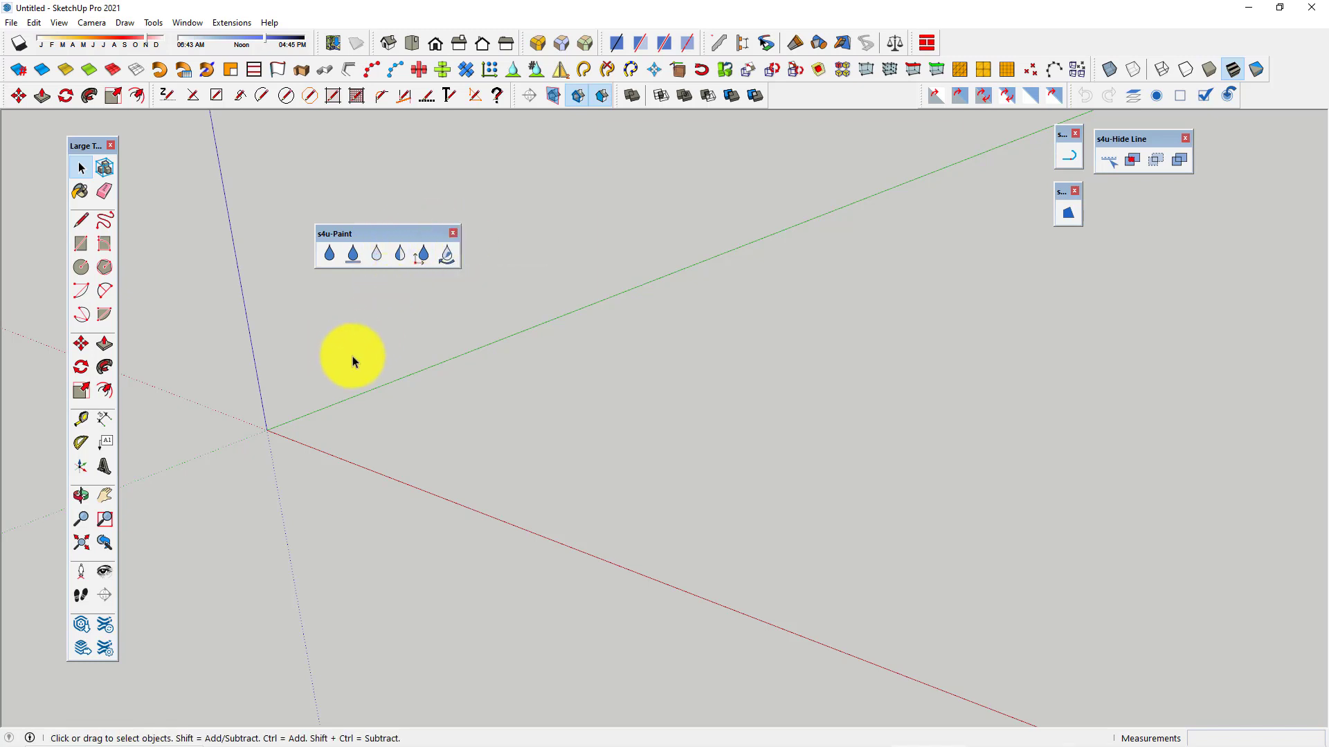
- Start a trial rectangle at the origin, then cancel it
left_click(80, 244)
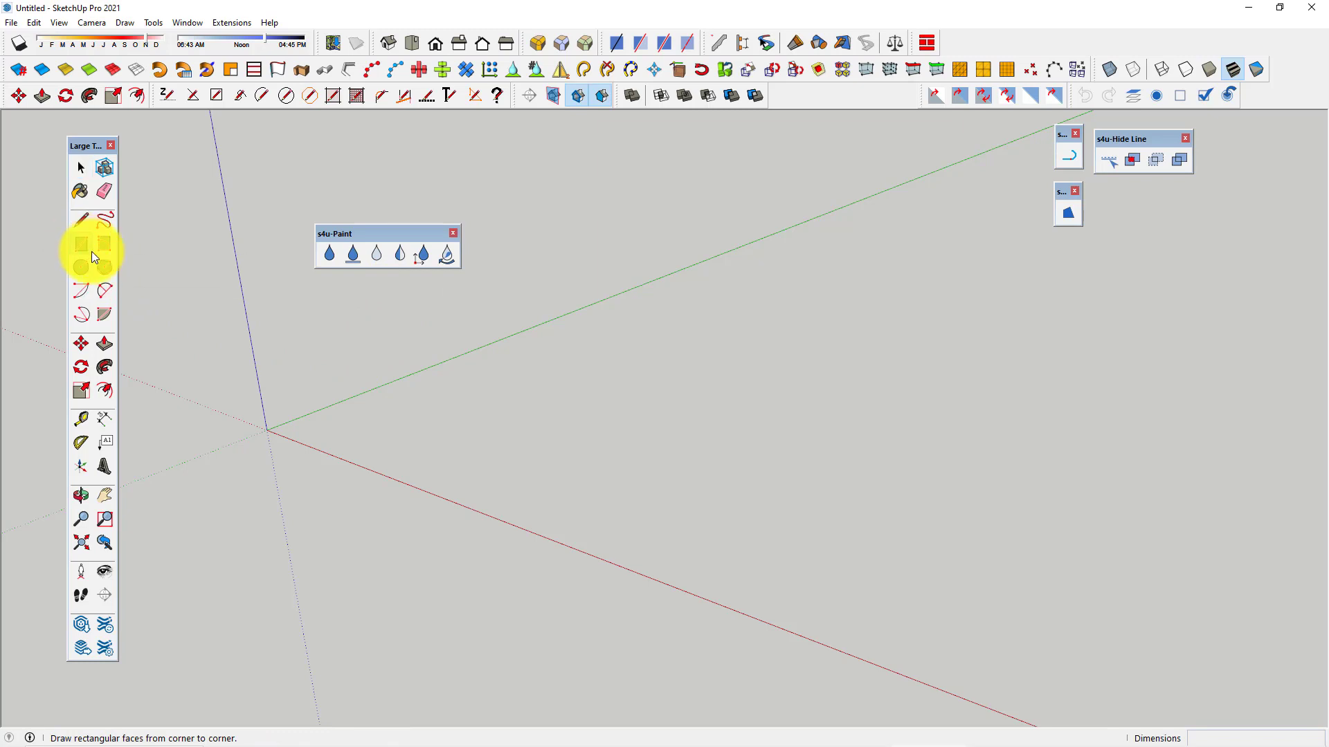
left_click(266, 429)
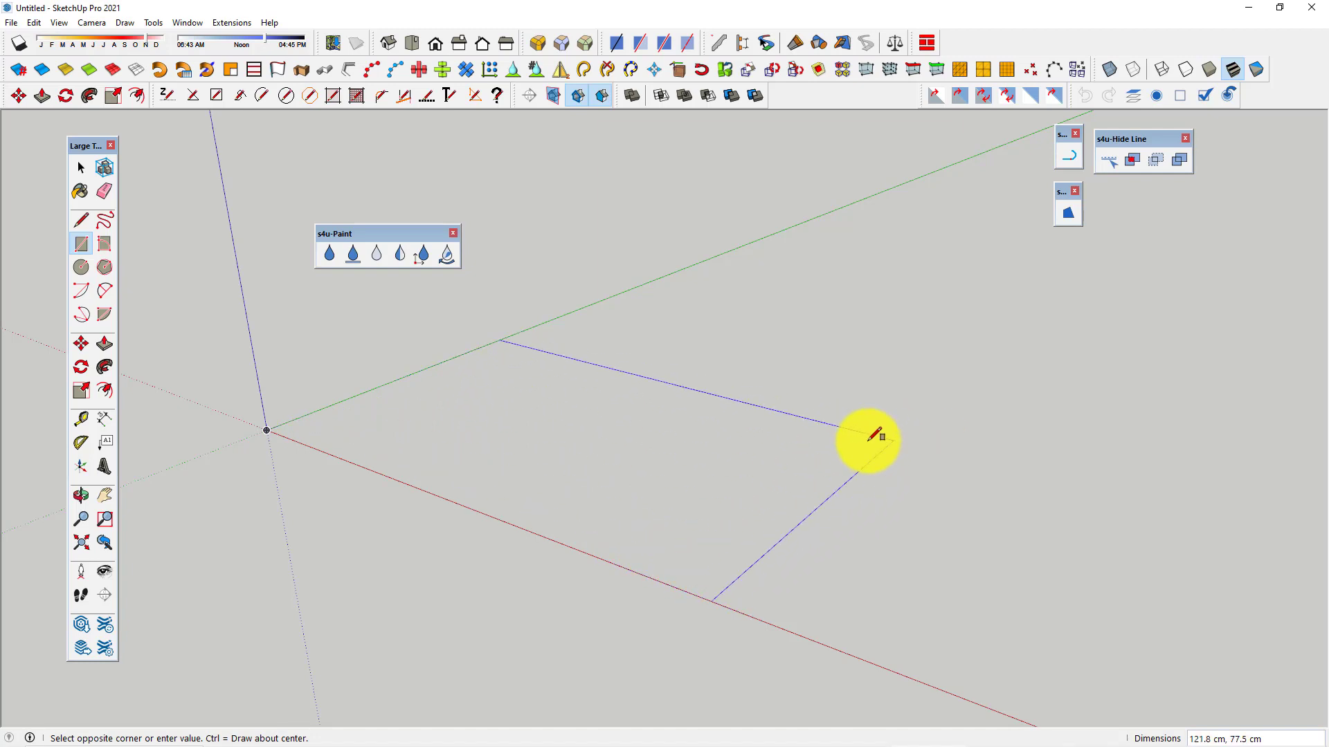
scroll(830, 436, "down", 2)
key("Escape")
key("space")
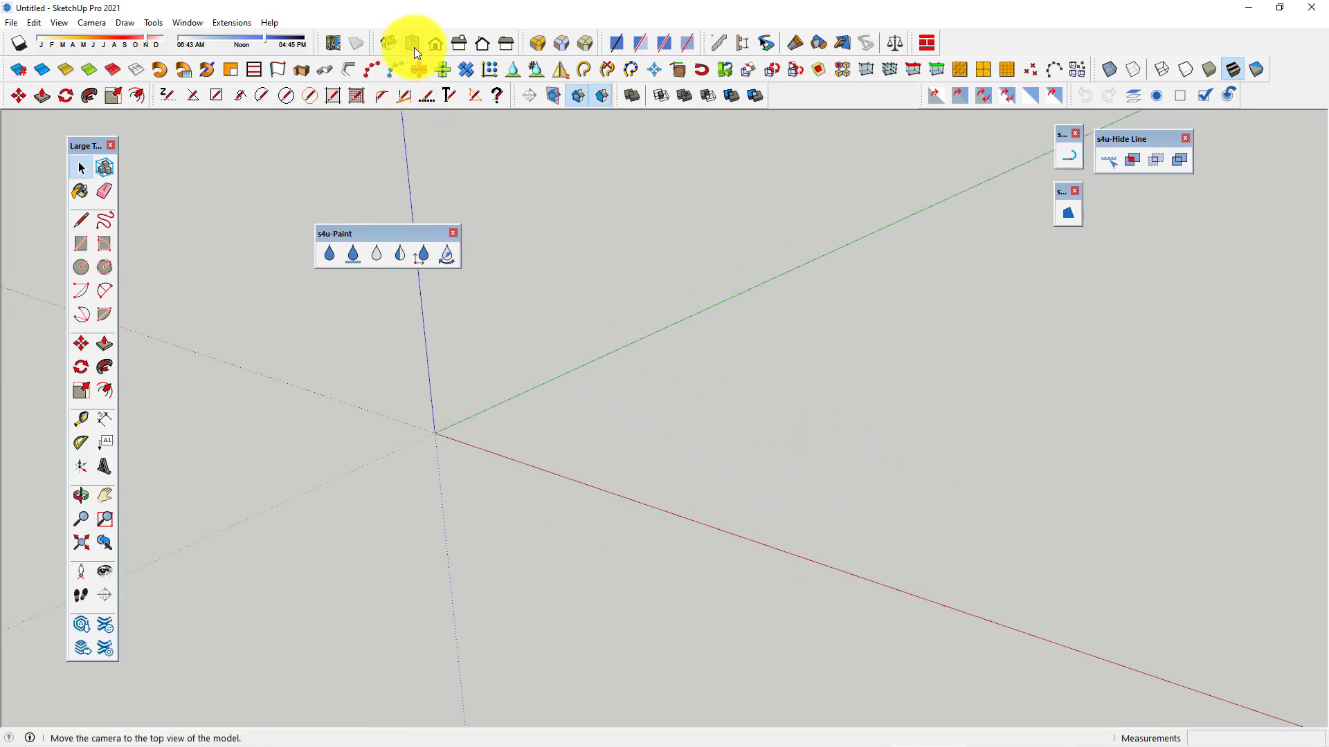
- Switch to Top view with parallel projection
left_click(413, 43)
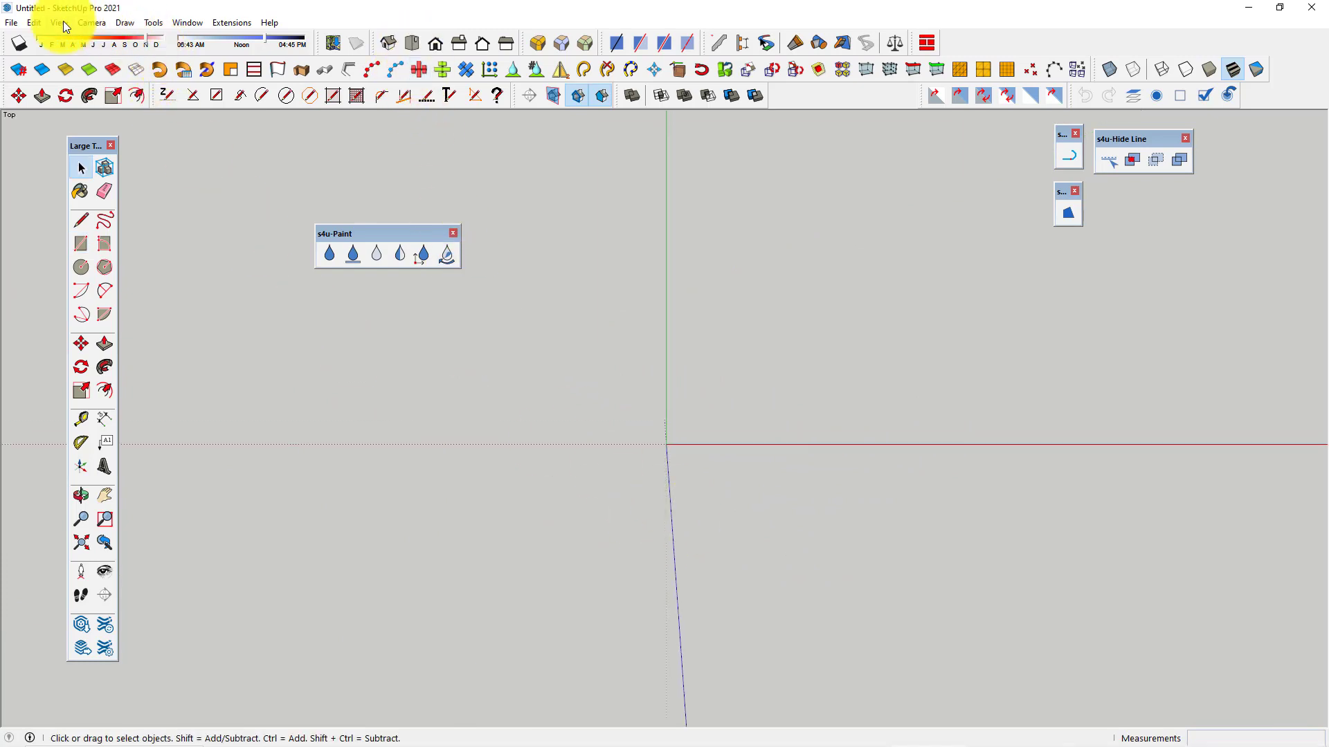
left_click(97, 22)
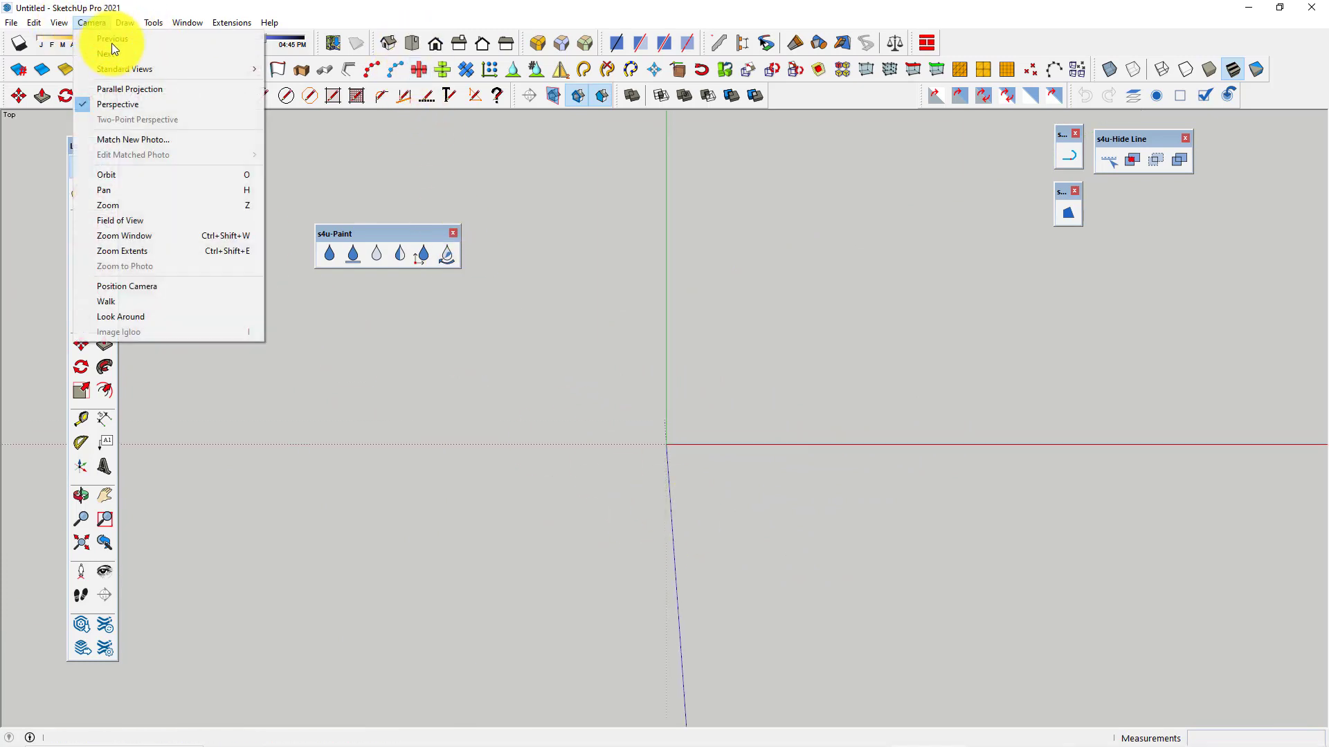
left_click(119, 88)
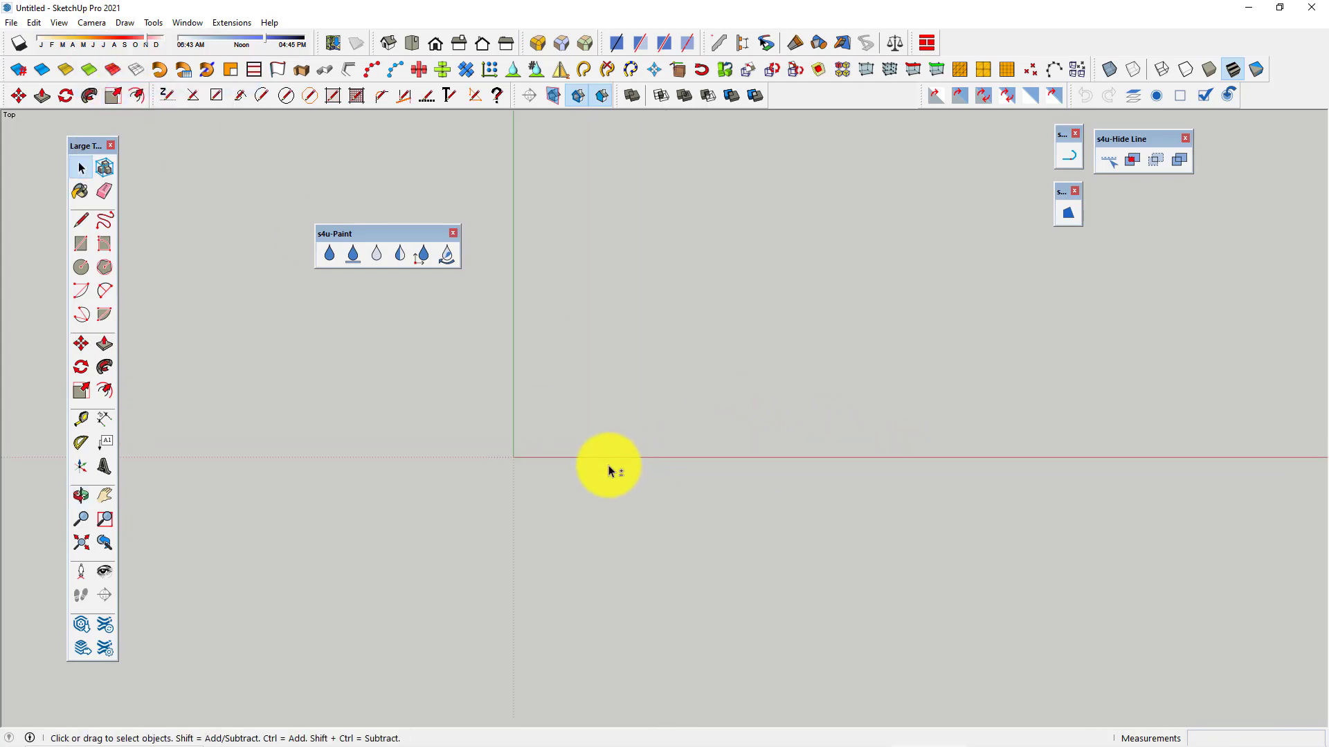
- Place guides 600 cm from both the green and red axes
key("t")
left_click(457, 387)
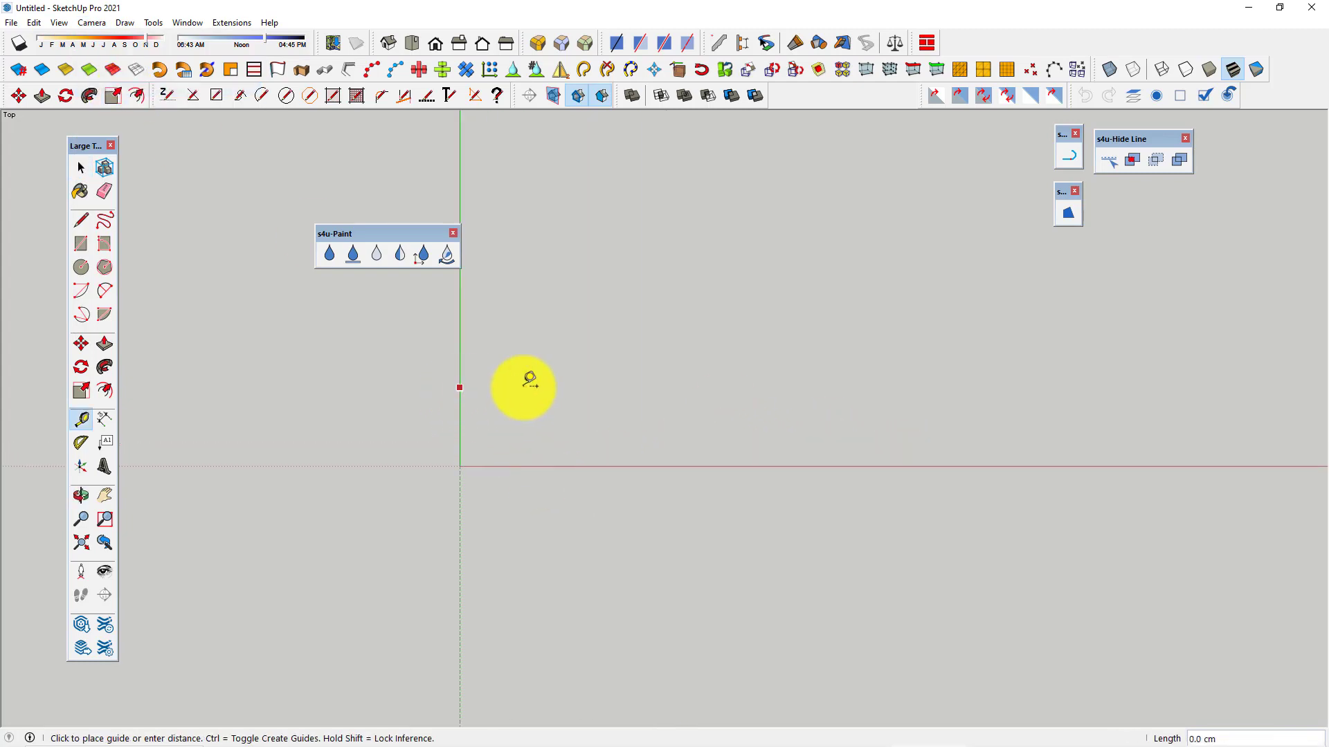
left_click(468, 421)
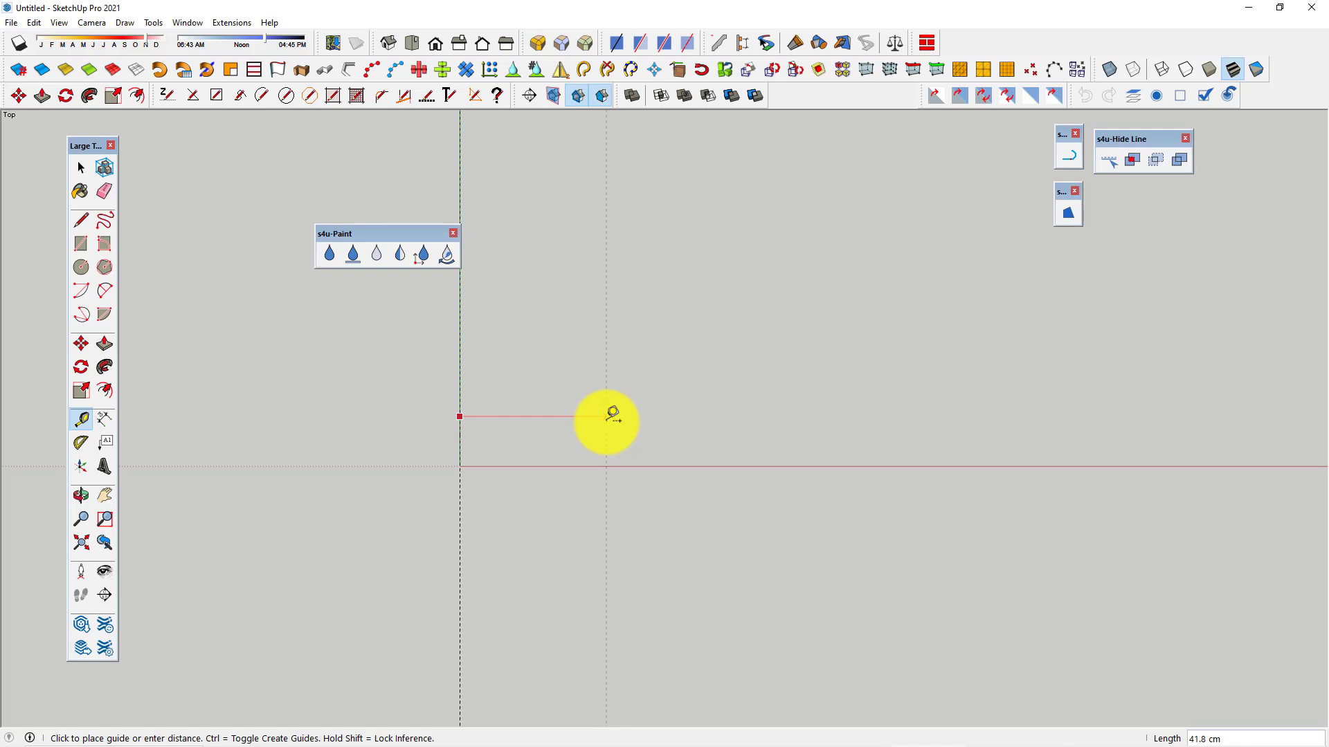
type("6")
key("Return")
scroll(594, 421, "down", 2)
mouse_move(778, 502)
middle_mouse_down("shift")
mouse_move(915, 512)
mouse_move(678, 484)
middle_mouse_up("shift")
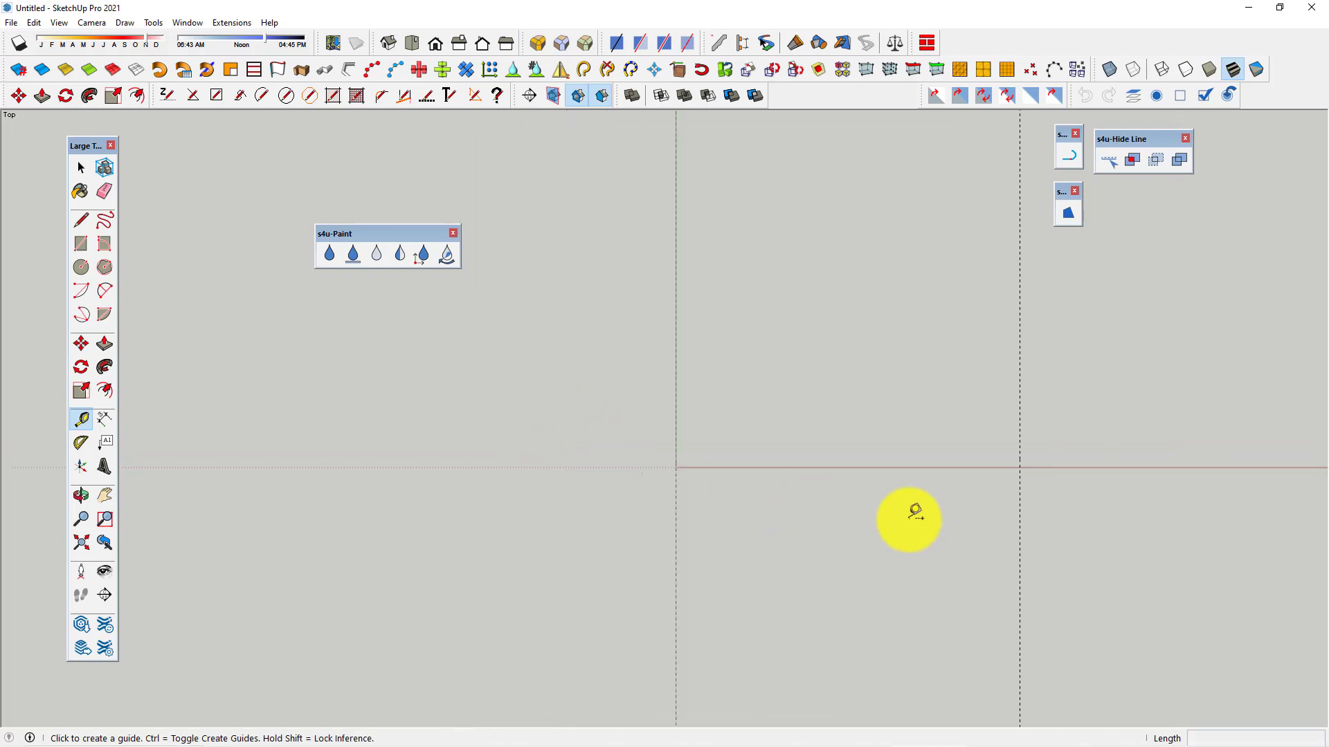
scroll(685, 484, "up", 2)
left_click(812, 485)
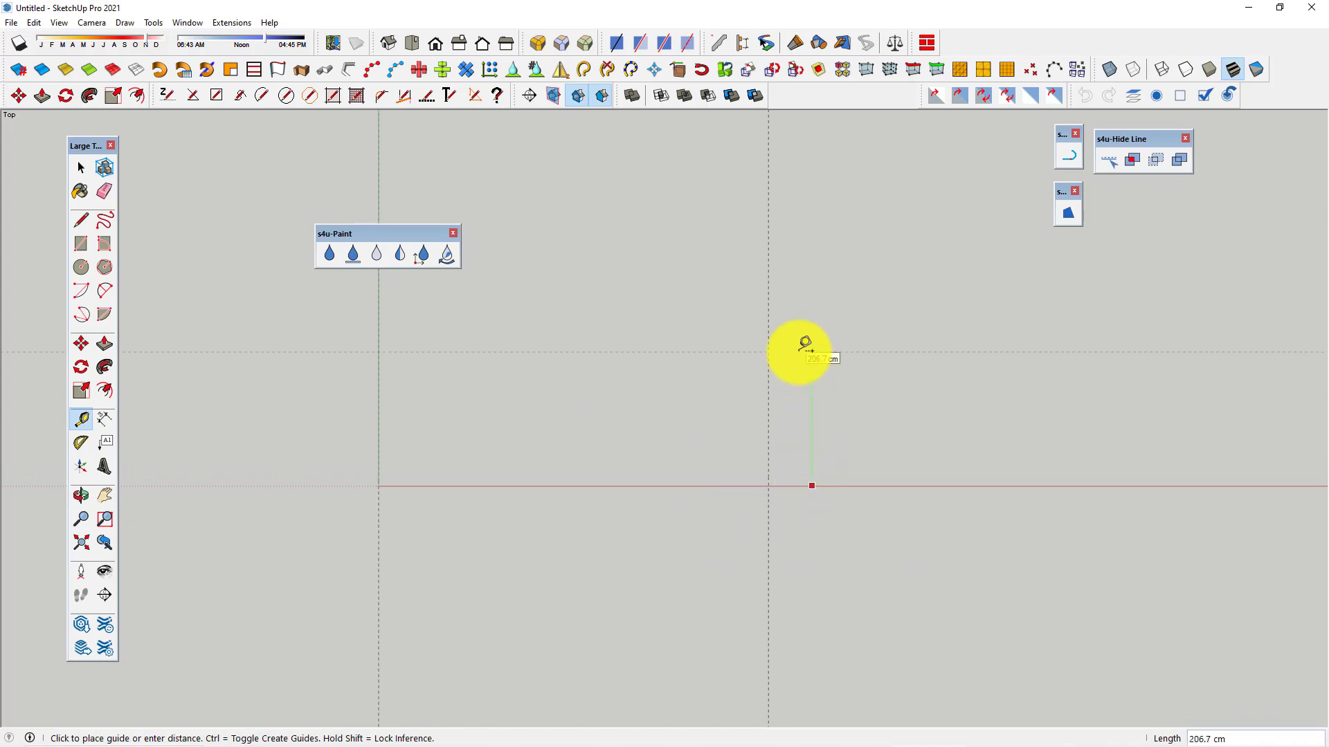
type("600")
key("Return")
- Add a guide 300 cm from the green axis across the square's middle
scroll(748, 398, "down", 2)
scroll(627, 364, "up", 1)
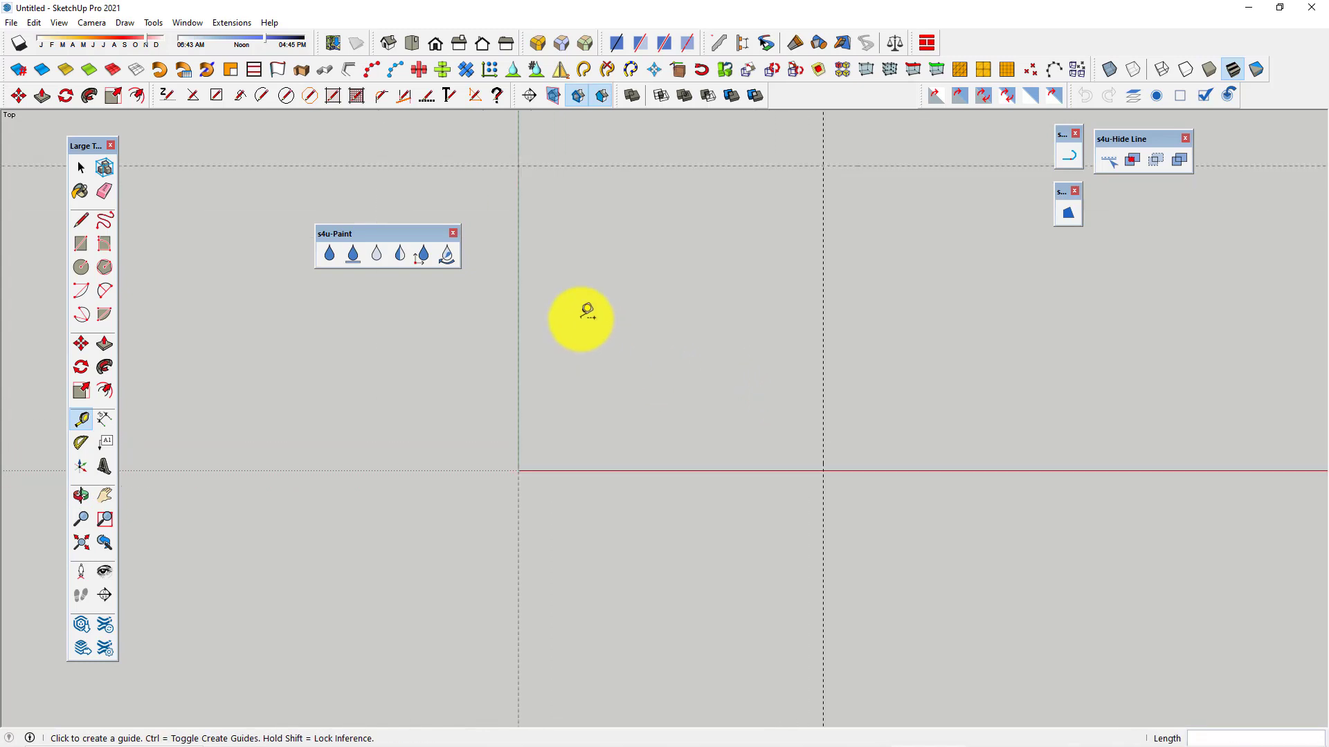
left_click(519, 297)
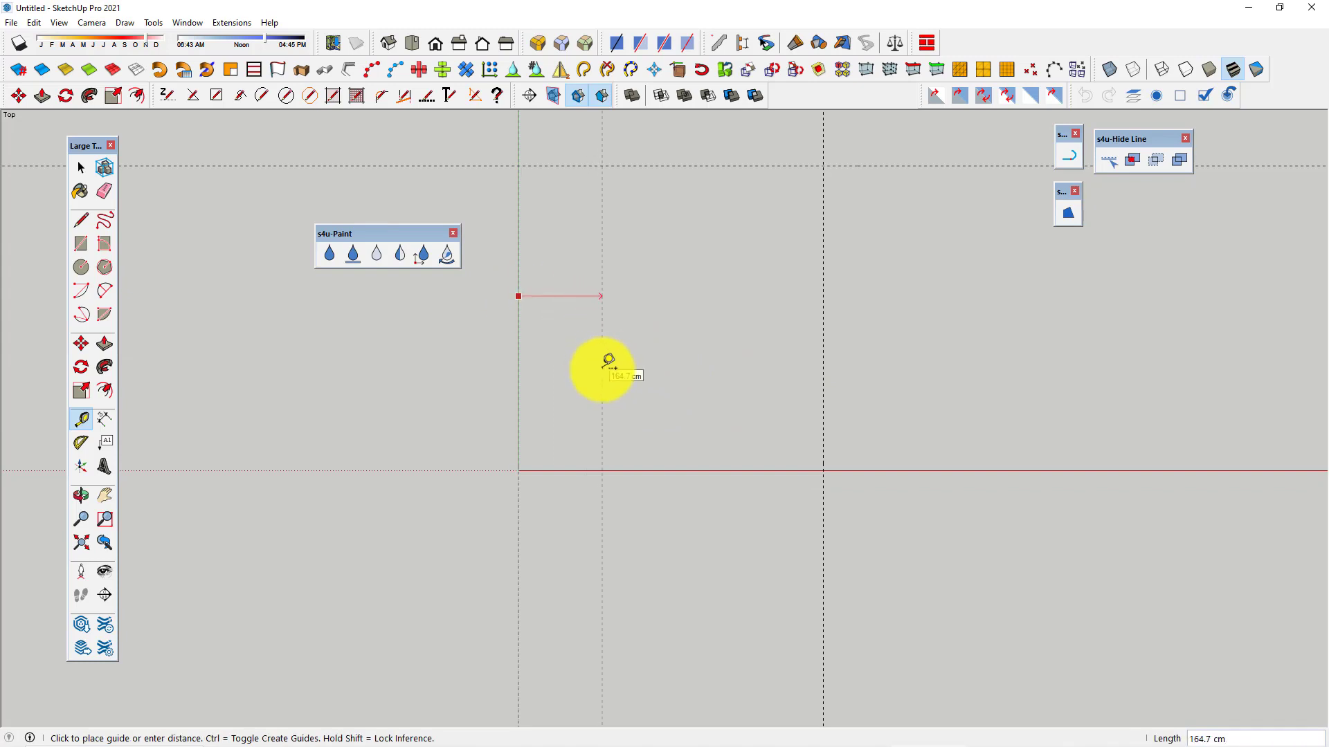
type("300")
key("Return")
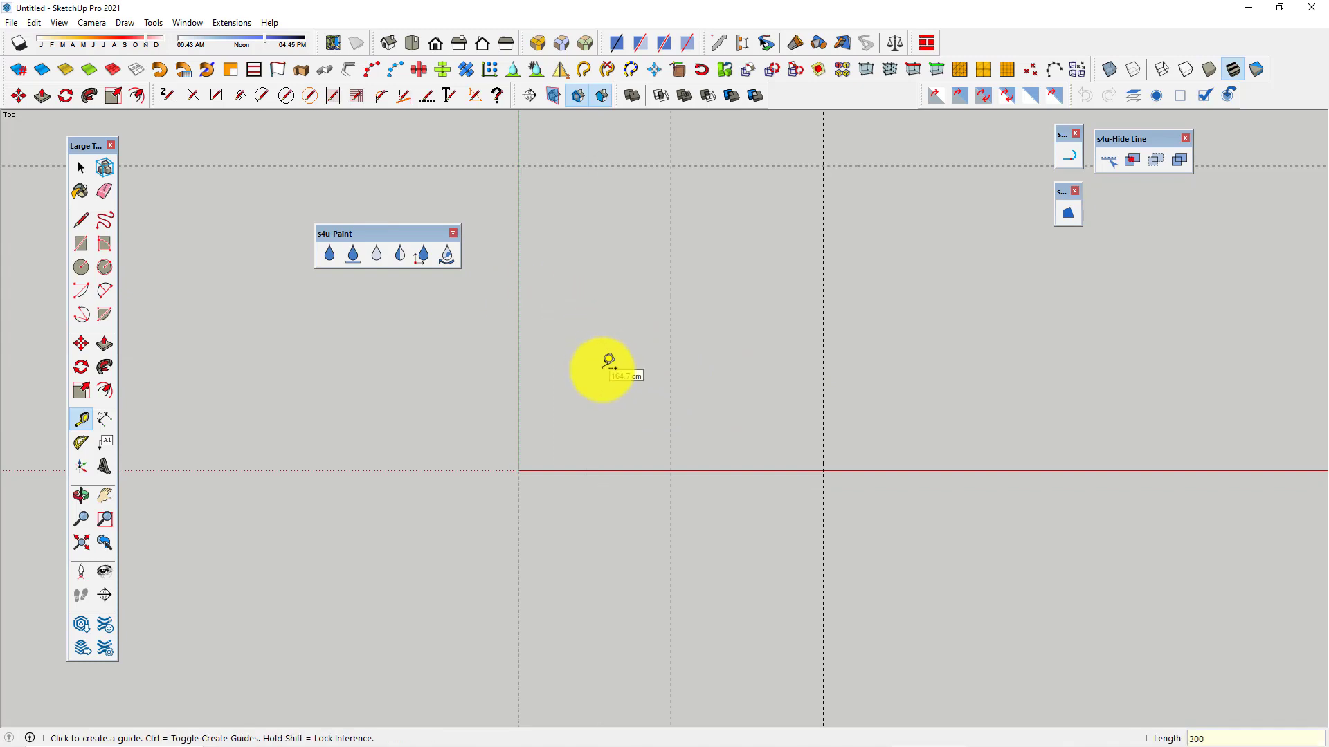
- Draw a 600 cm square face between opposite guide corners
key("r")
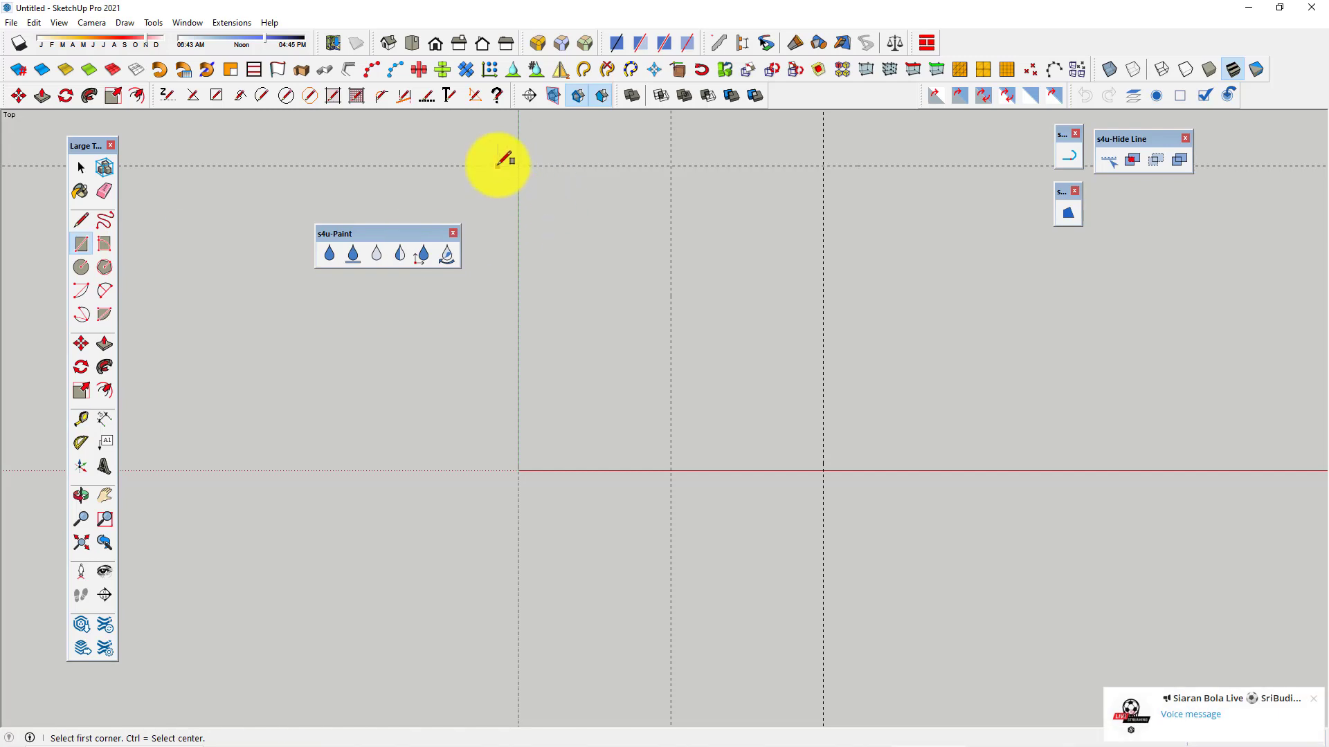
left_click(518, 167)
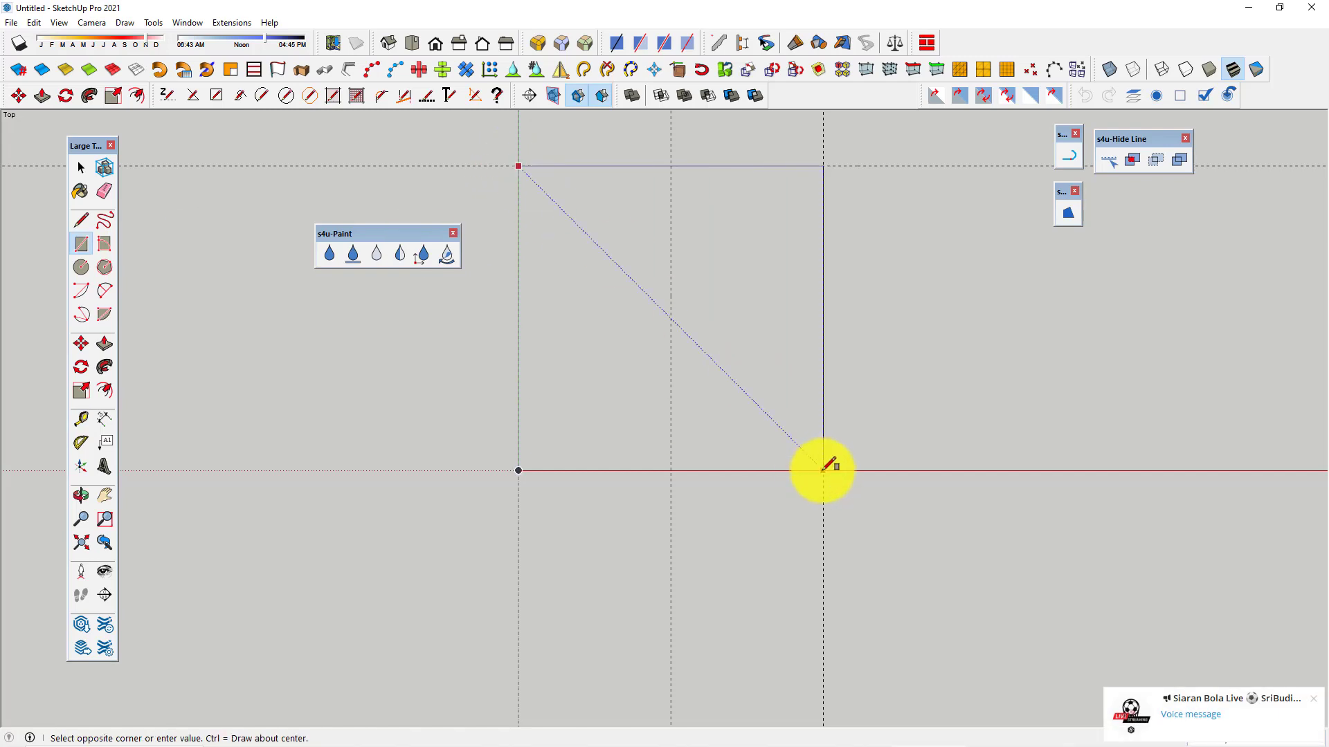
left_click(823, 471)
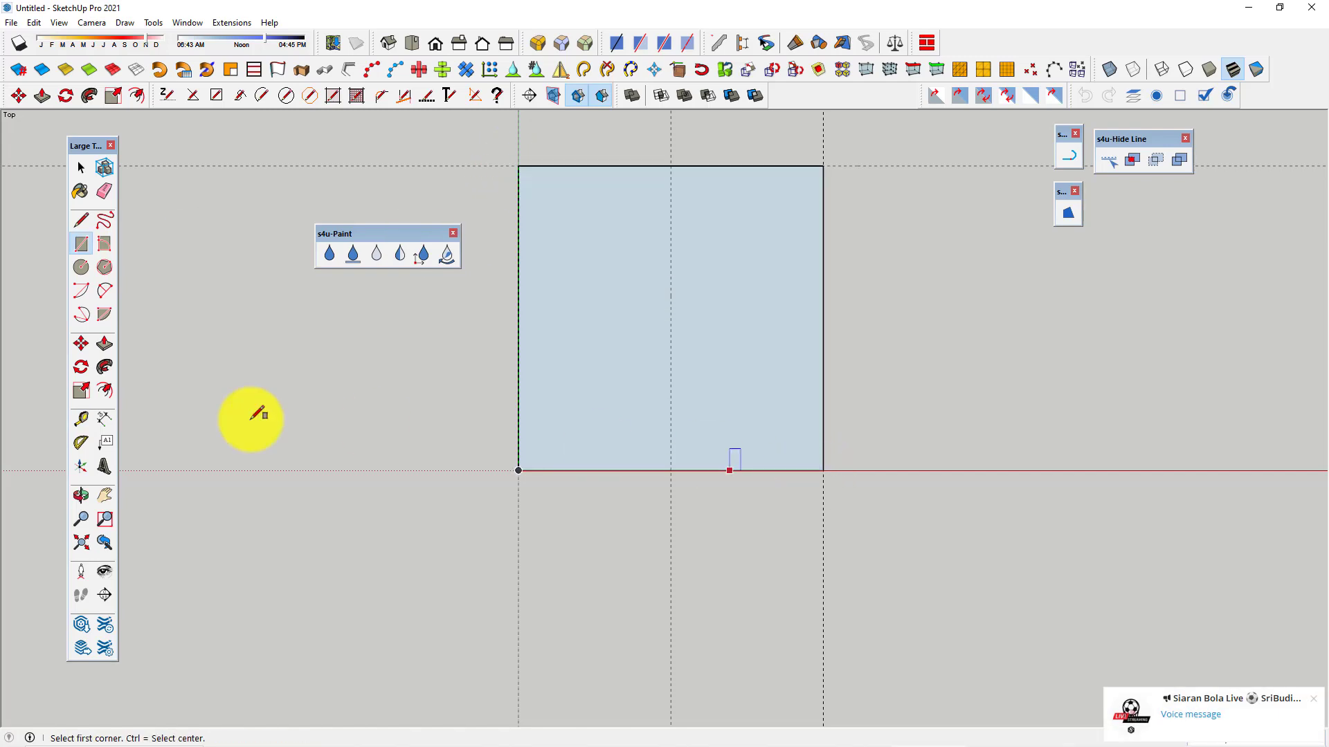
- Offset the square's outline 15 cm inward for the wall thickness
left_click(106, 392)
left_click(547, 175)
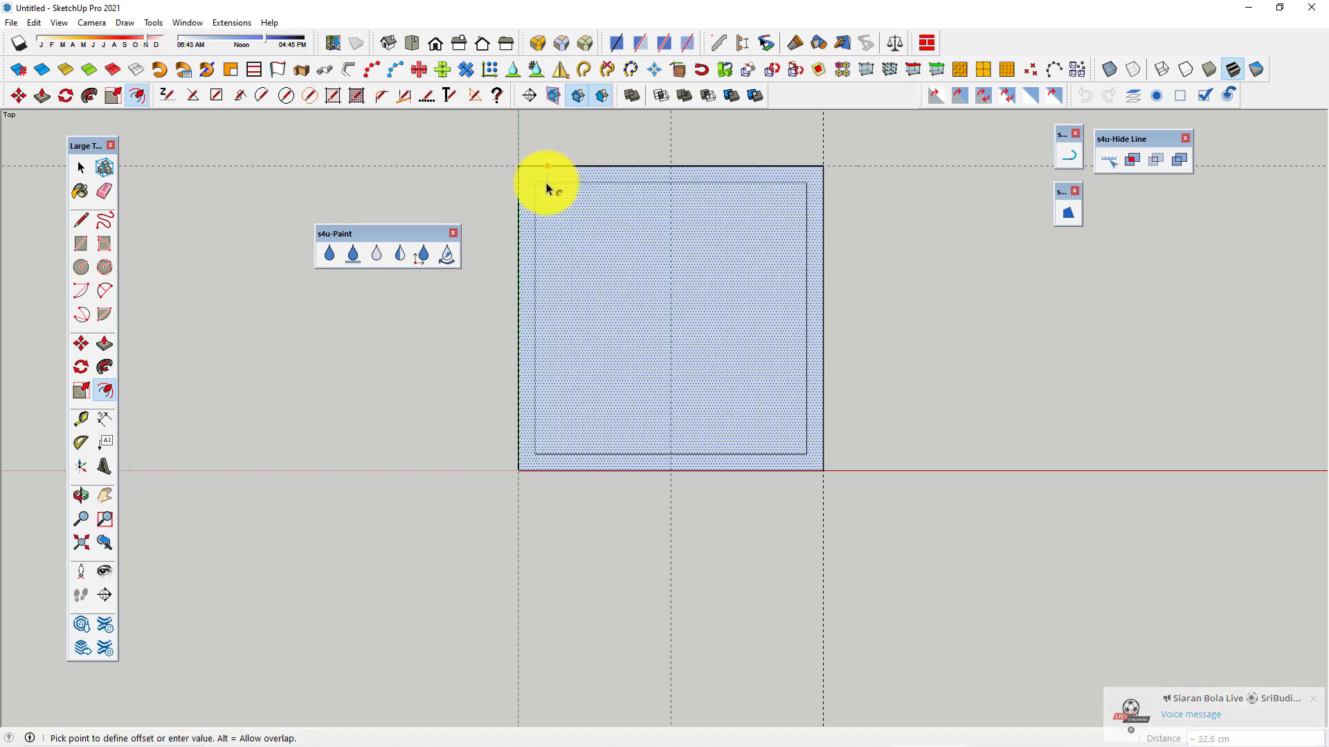
type("15")
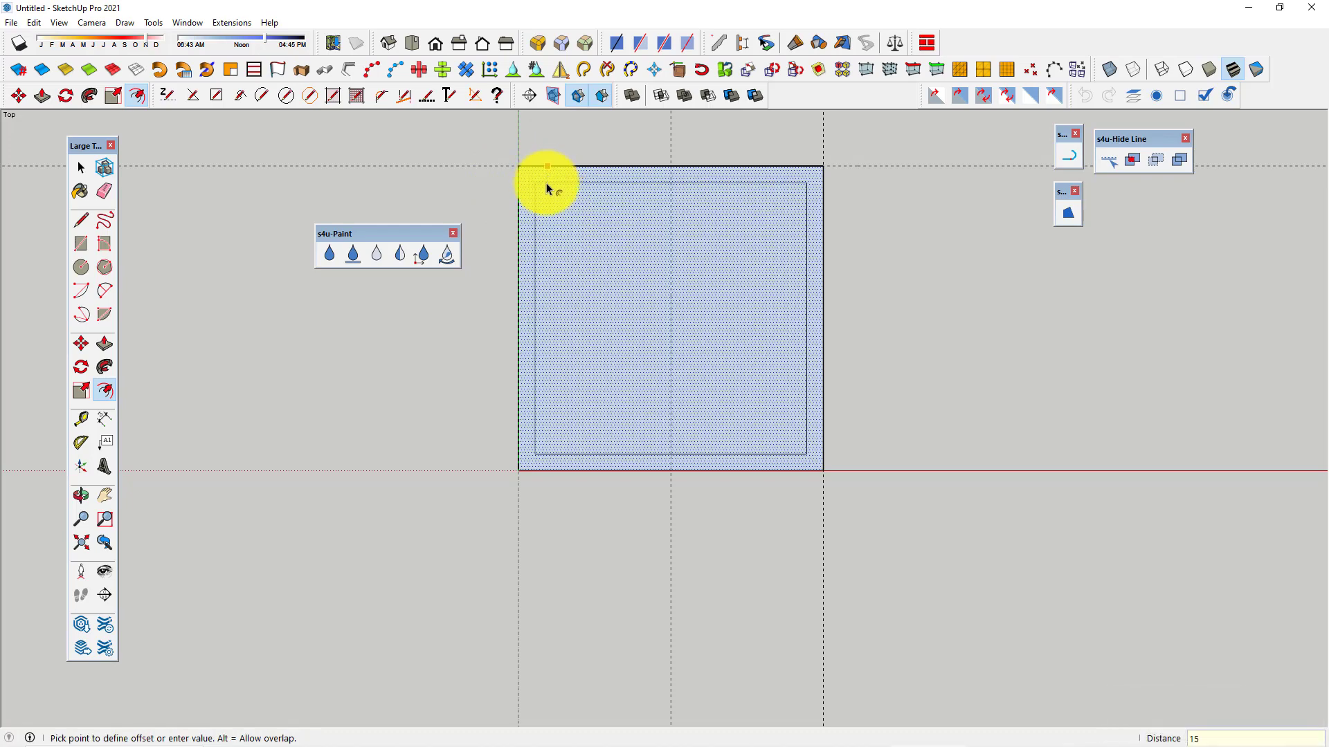
key("Return")
key("space")
scroll(653, 226, "up", 1)
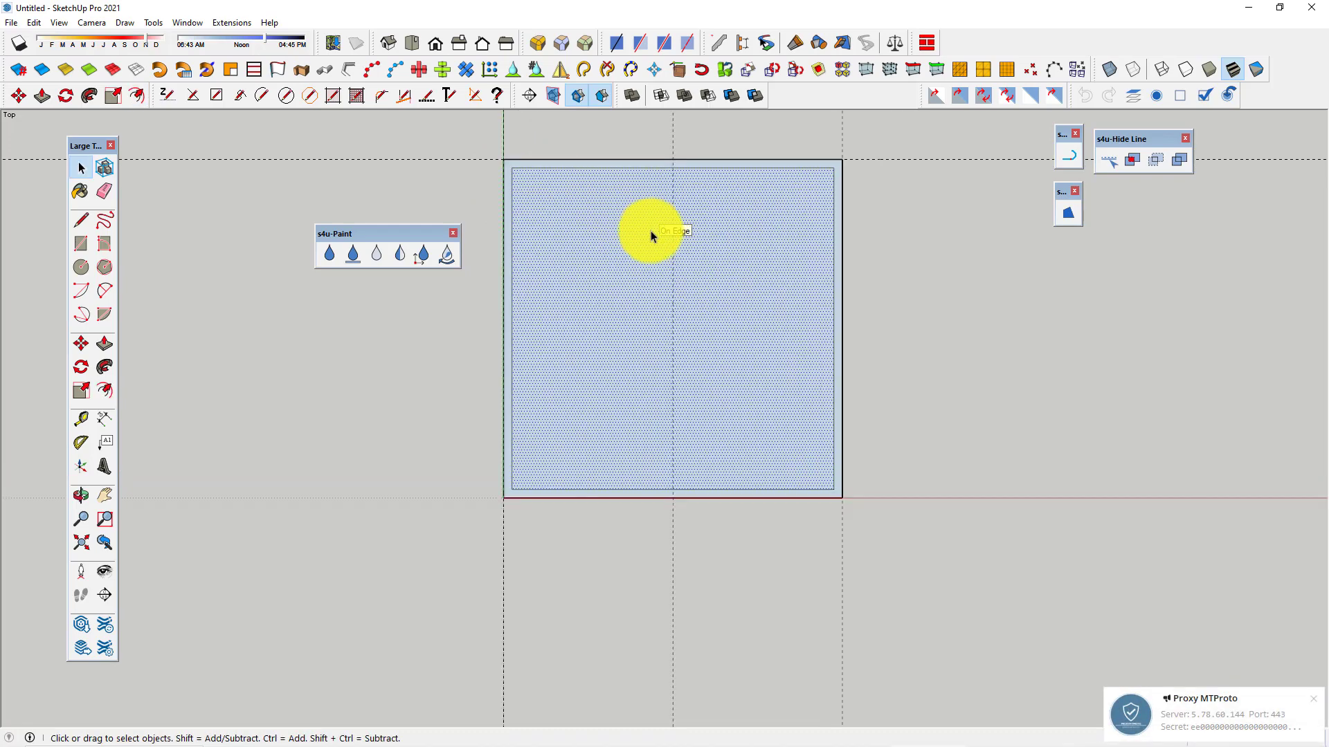
- Place a guide 300 cm from the square's top edge
key("t")
left_click(624, 167)
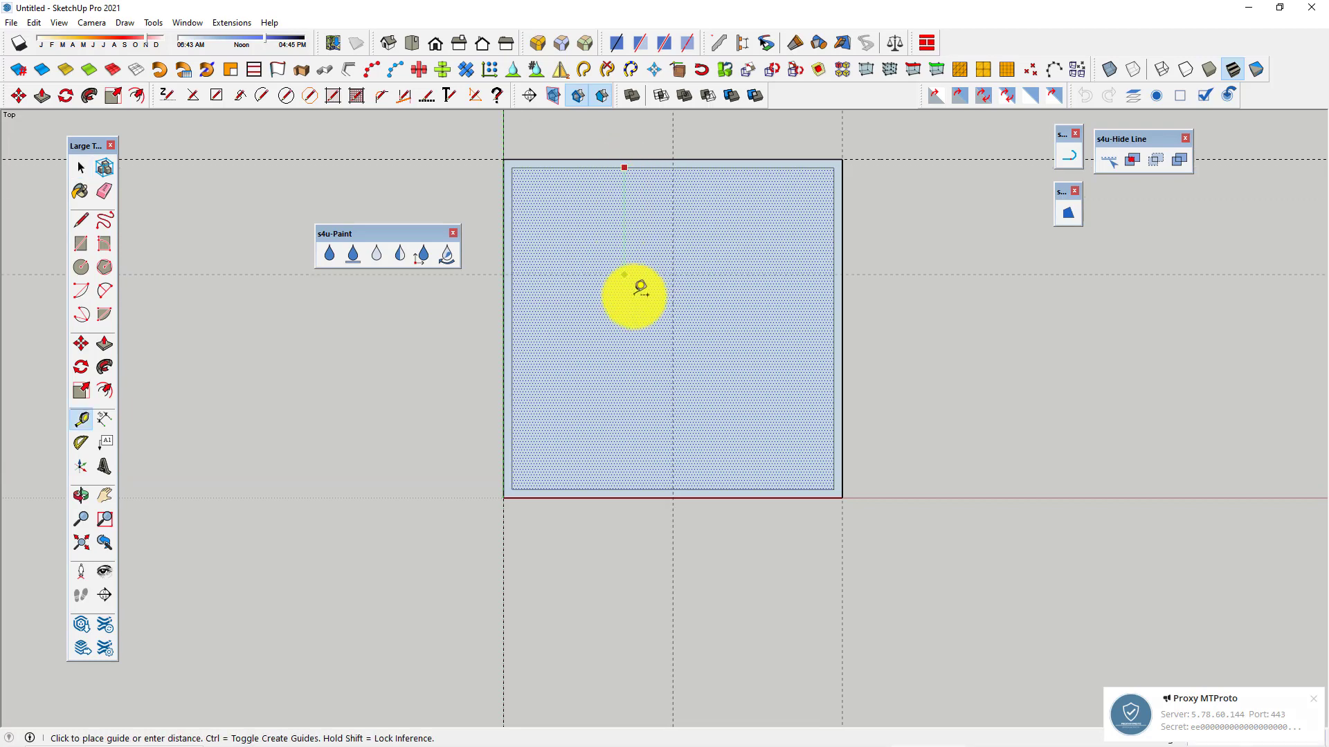
type("300")
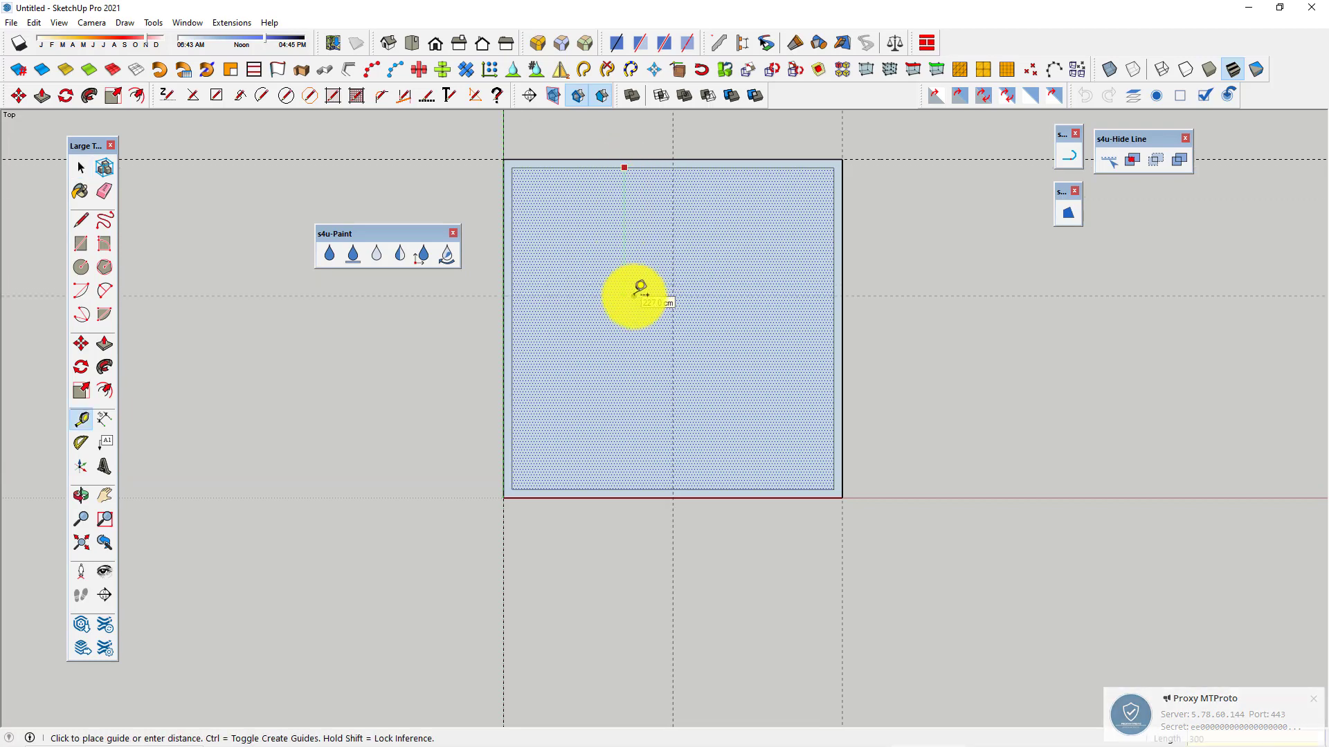
key("Return")
scroll(633, 301, "up", 1)
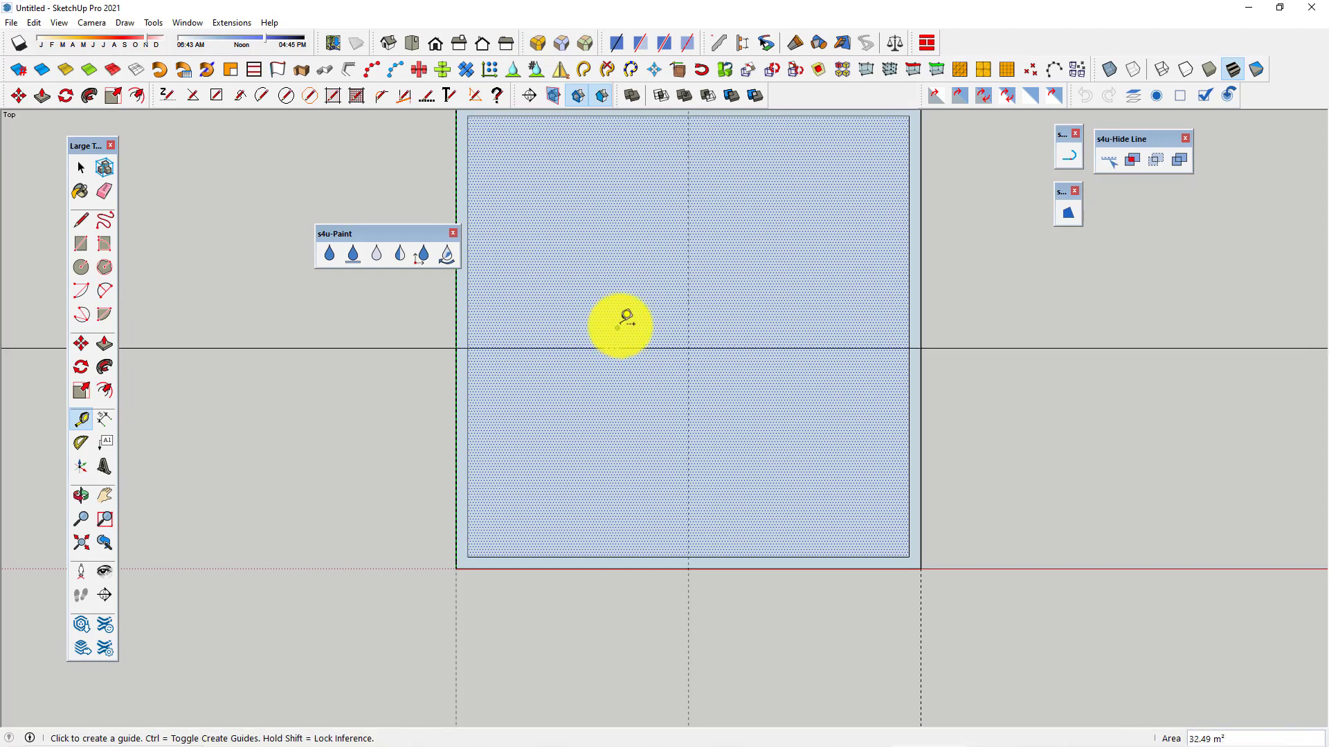
scroll(592, 336, "down", 1)
key("space")
scroll(636, 343, "up", 1)
- Add two 15 cm offset guides marking the partition thickness
key("t")
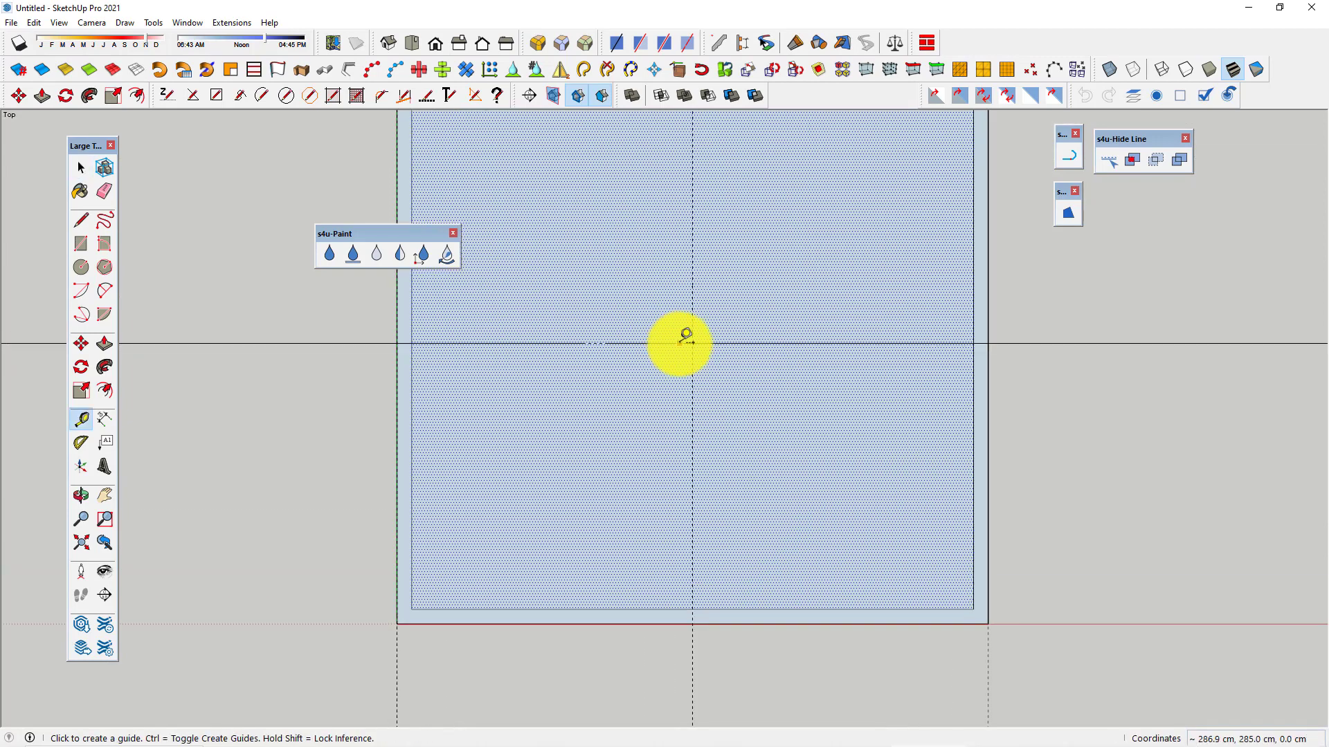
left_click(678, 343)
type("15")
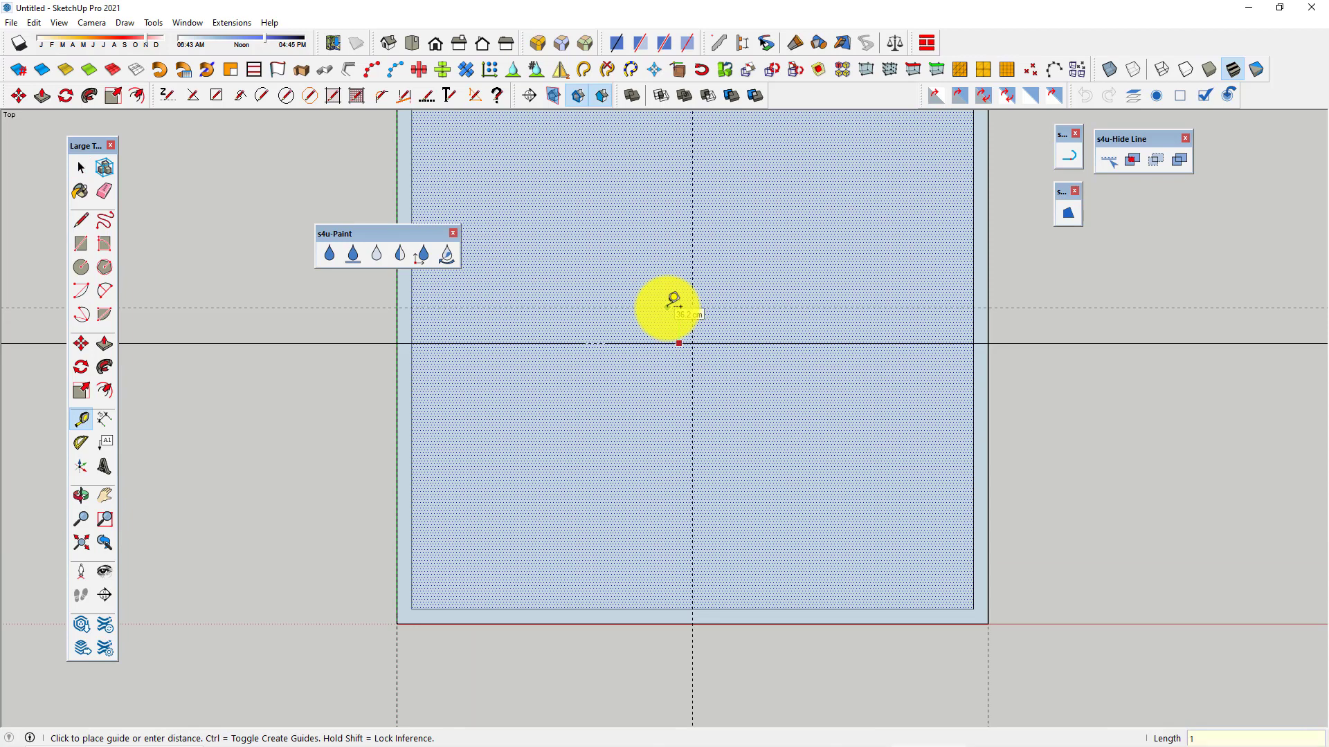
key("Return")
left_click(671, 283)
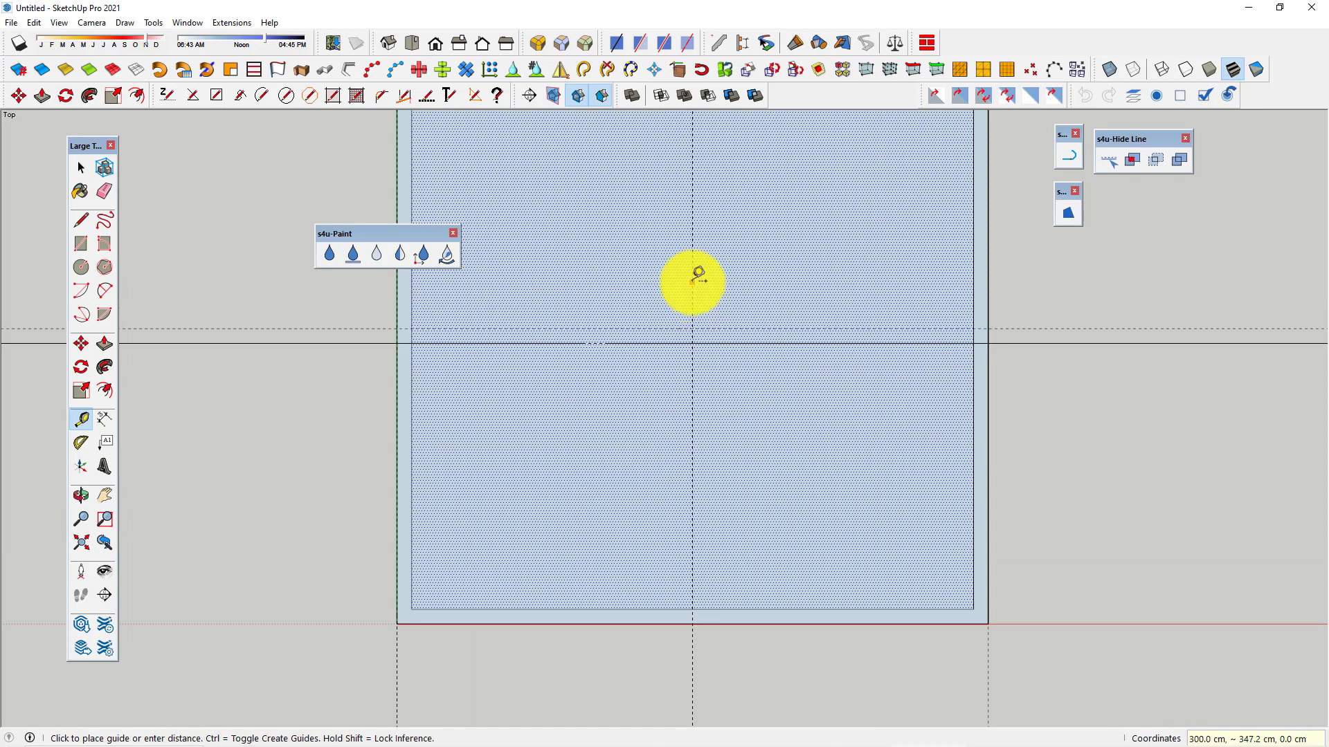
type("15")
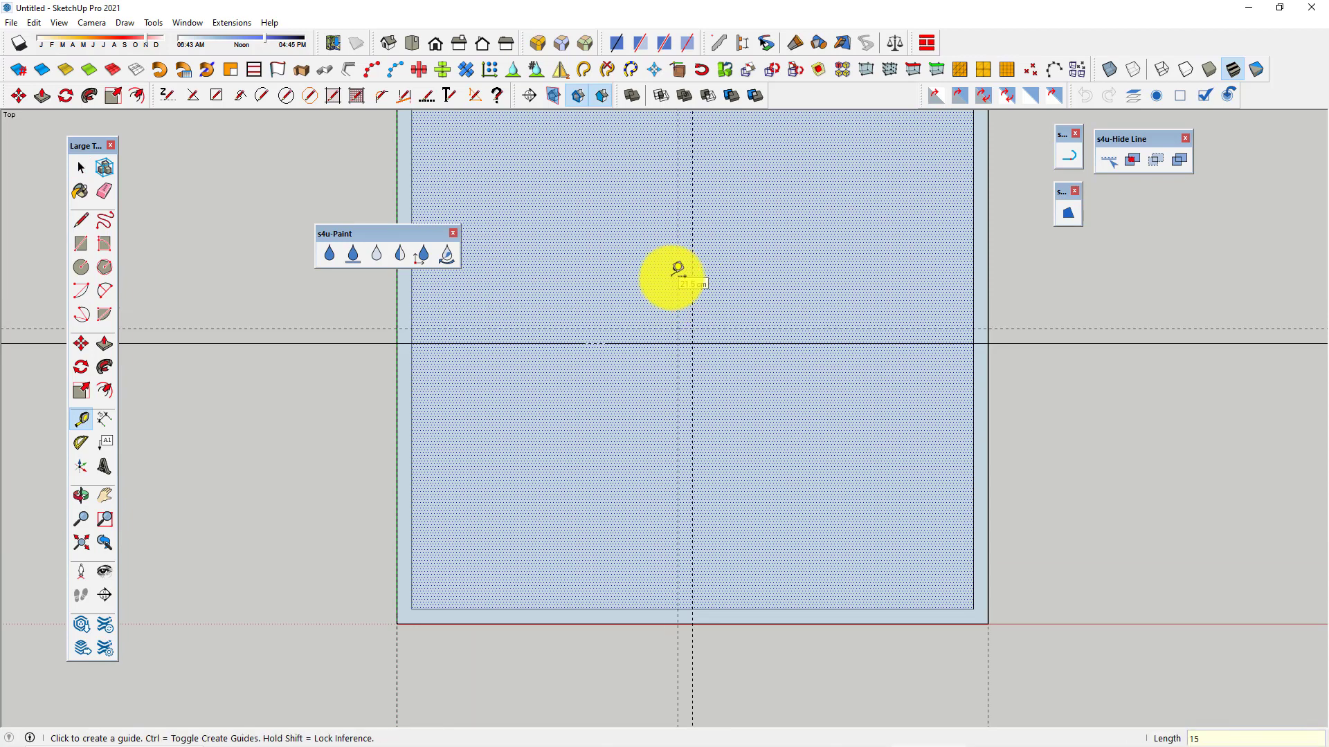
key("Return")
- Draw the partition lines along the guides, splitting the inner face
key("l")
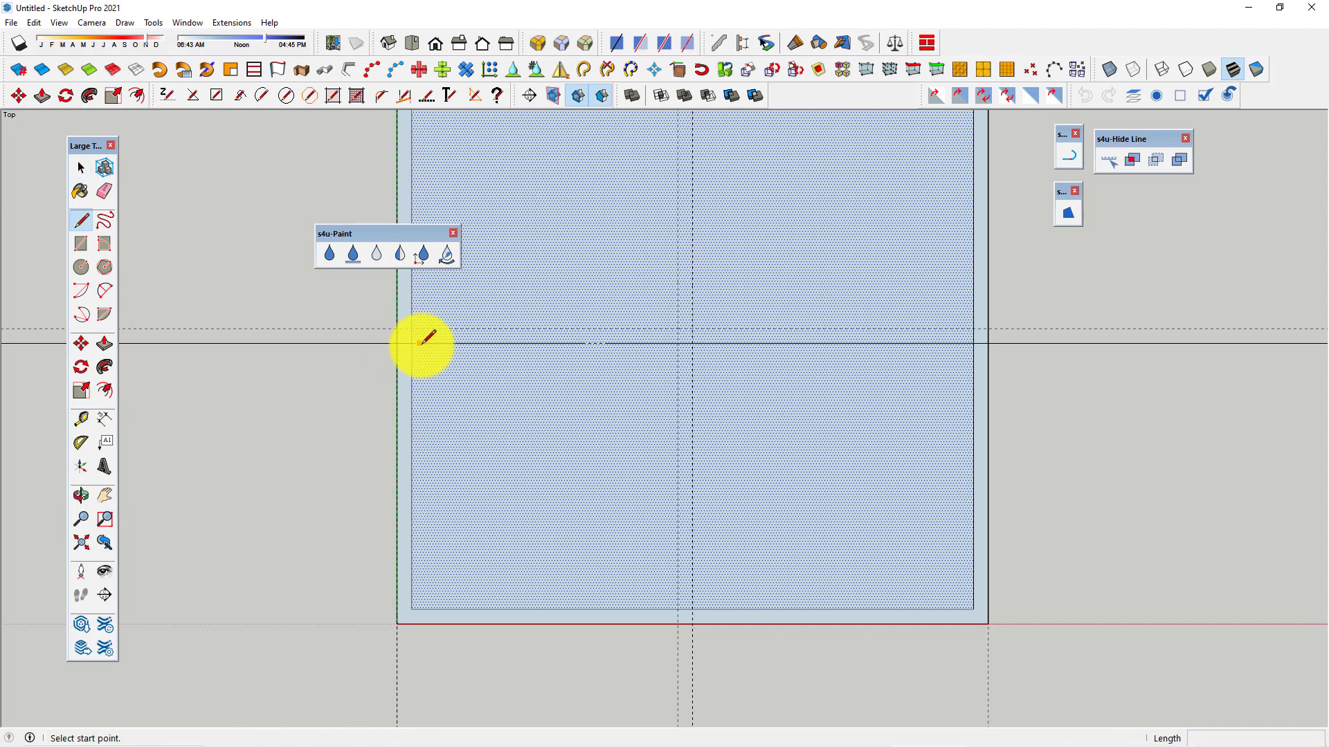
left_click(411, 344)
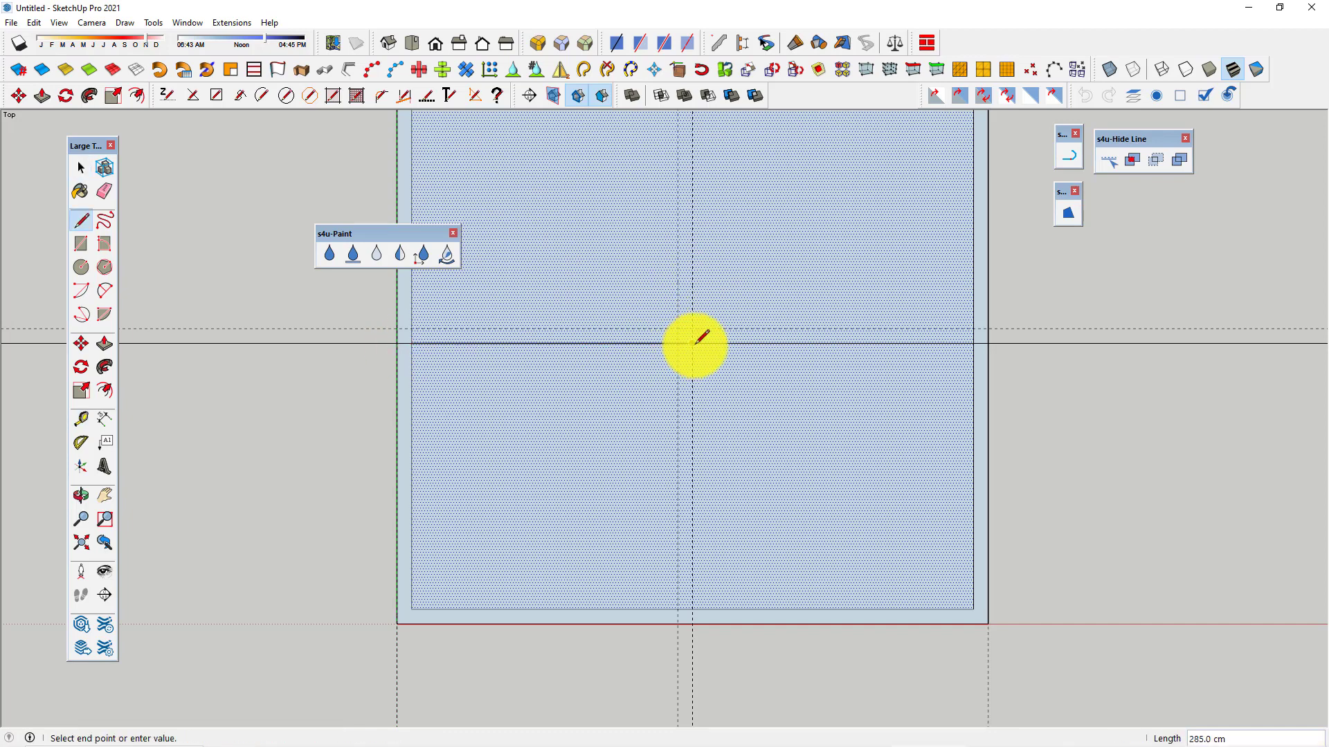
scroll(686, 385, "down", 2)
scroll(697, 228, "down", 1)
scroll(692, 199, "up", 1)
left_click(684, 203)
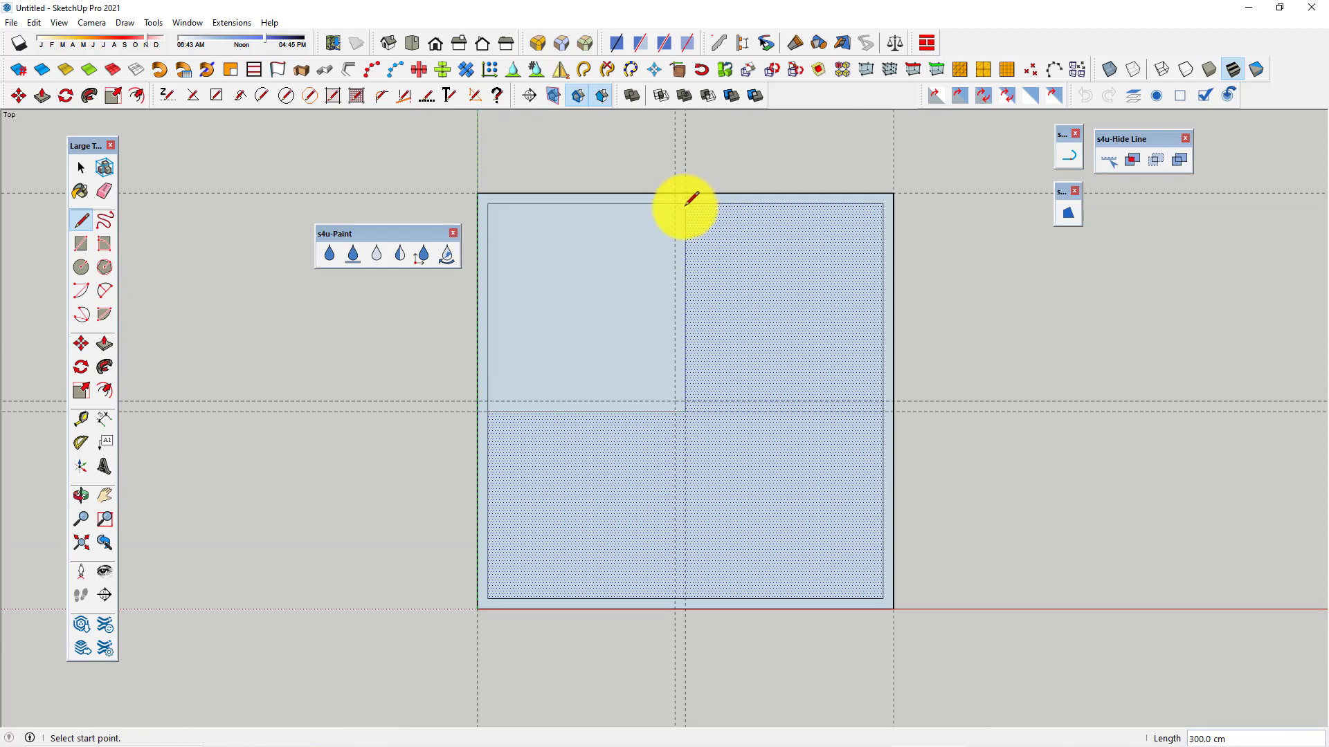
left_click(675, 203)
left_click(674, 400)
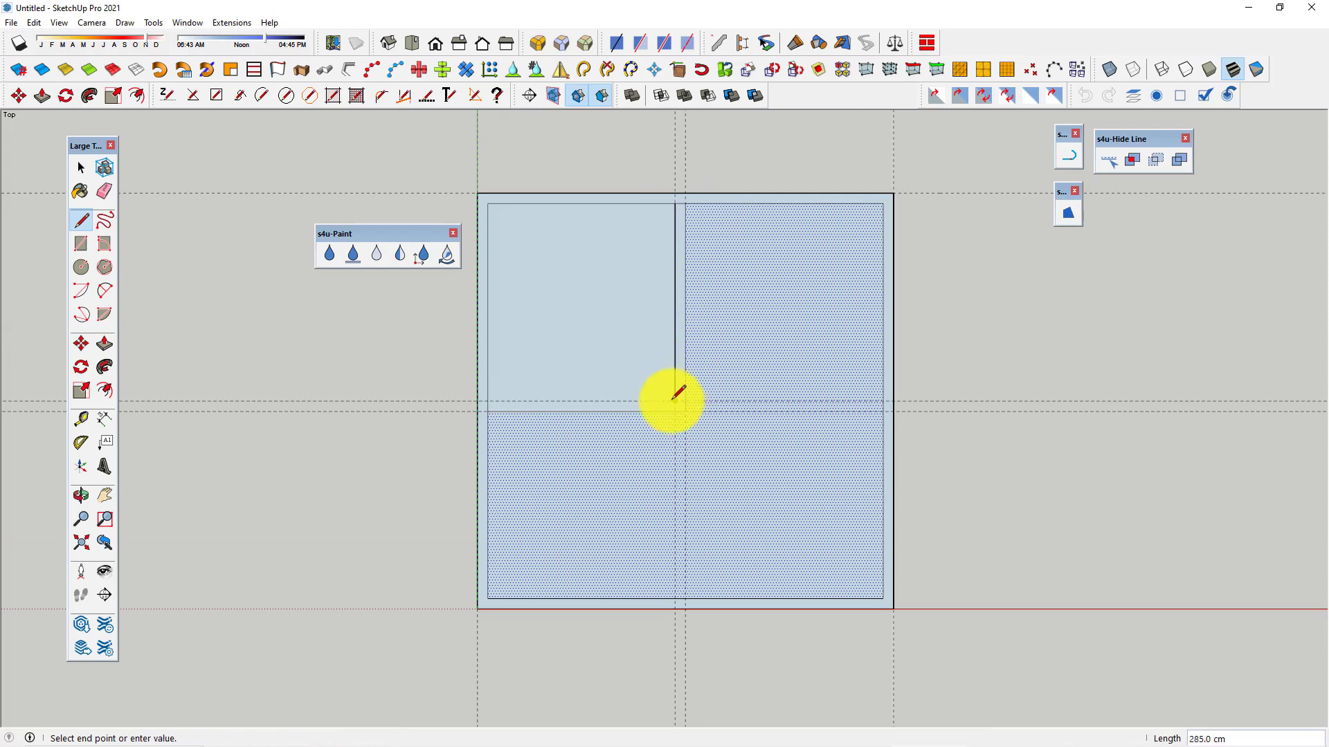
left_click(488, 400)
- Delete the upper-left interior face and orbit to view the plan in 3D
key("space")
scroll(648, 363, "up", 2)
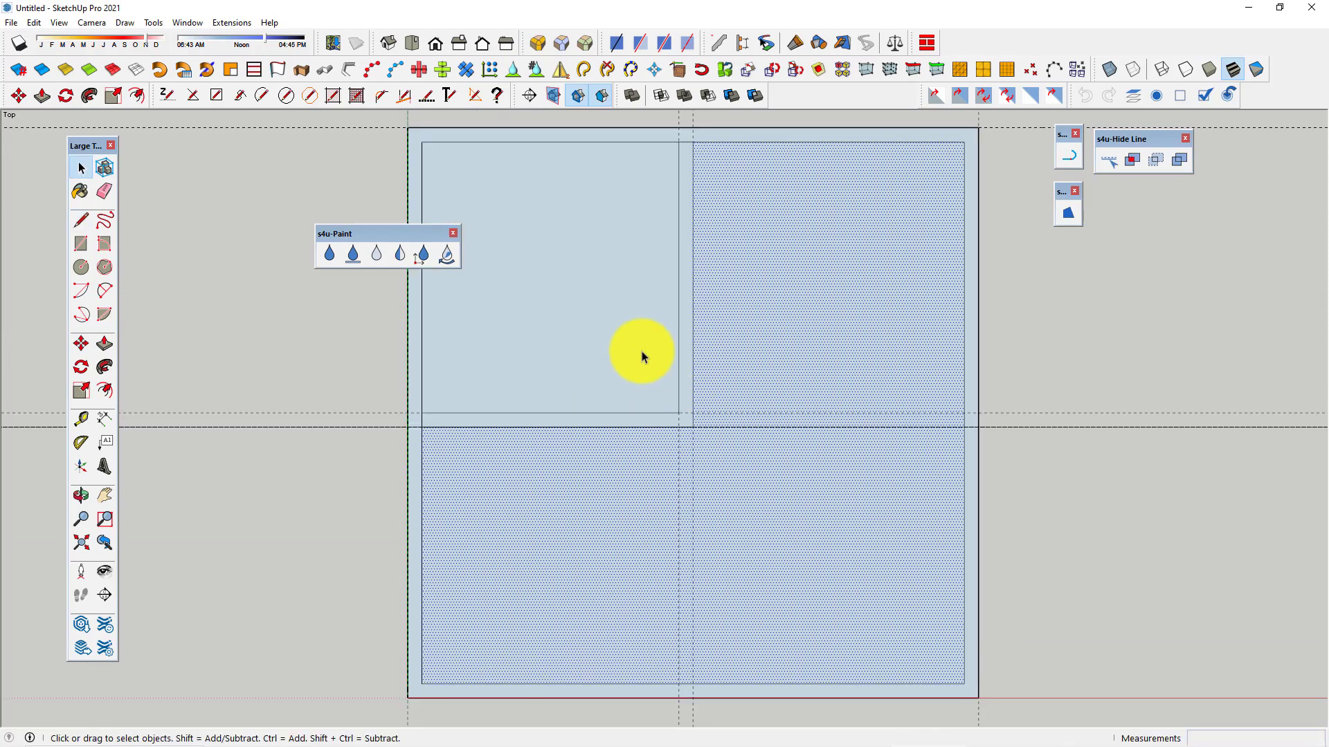
left_click(603, 339)
key("Delete")
scroll(788, 387, "down", 2)
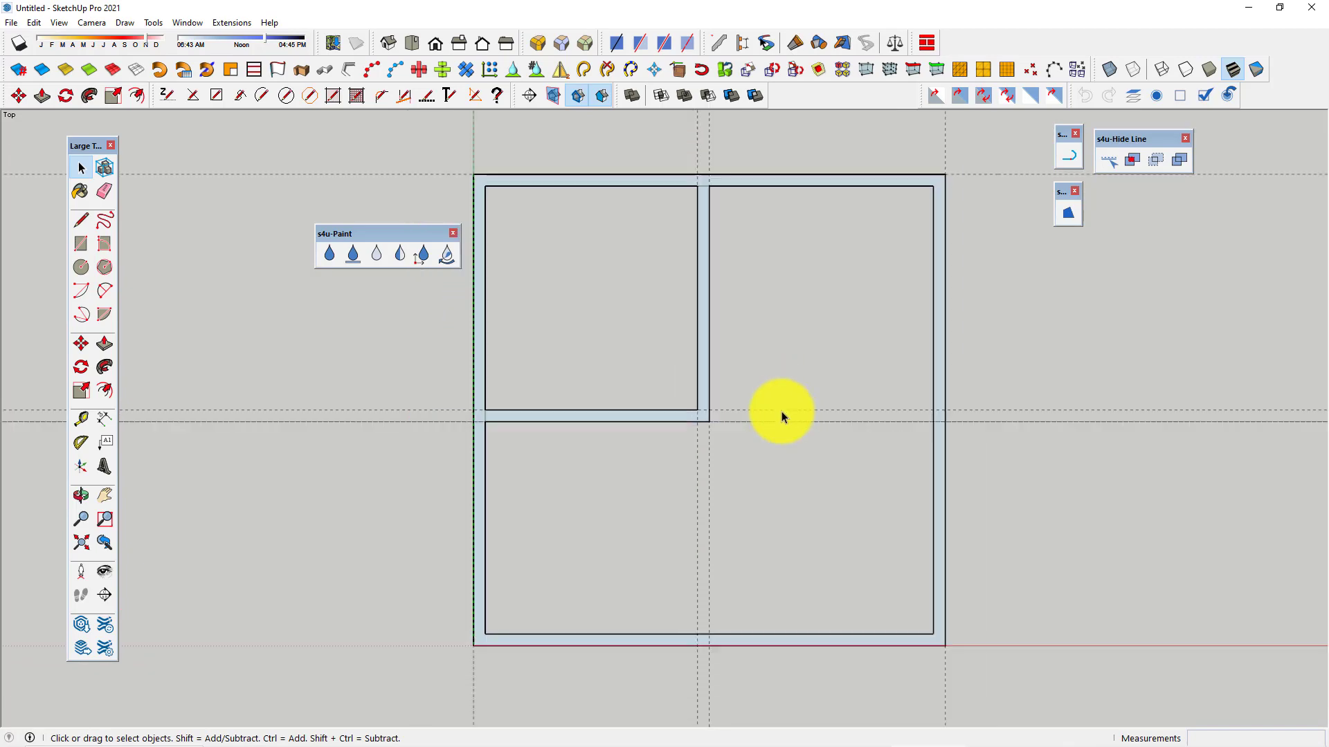
mouse_move(782, 411)
middle_mouse_down()
mouse_move(609, 237)
mouse_move(692, 451)
middle_mouse_up()
middle_click_drag(593, 494, 614, 497)
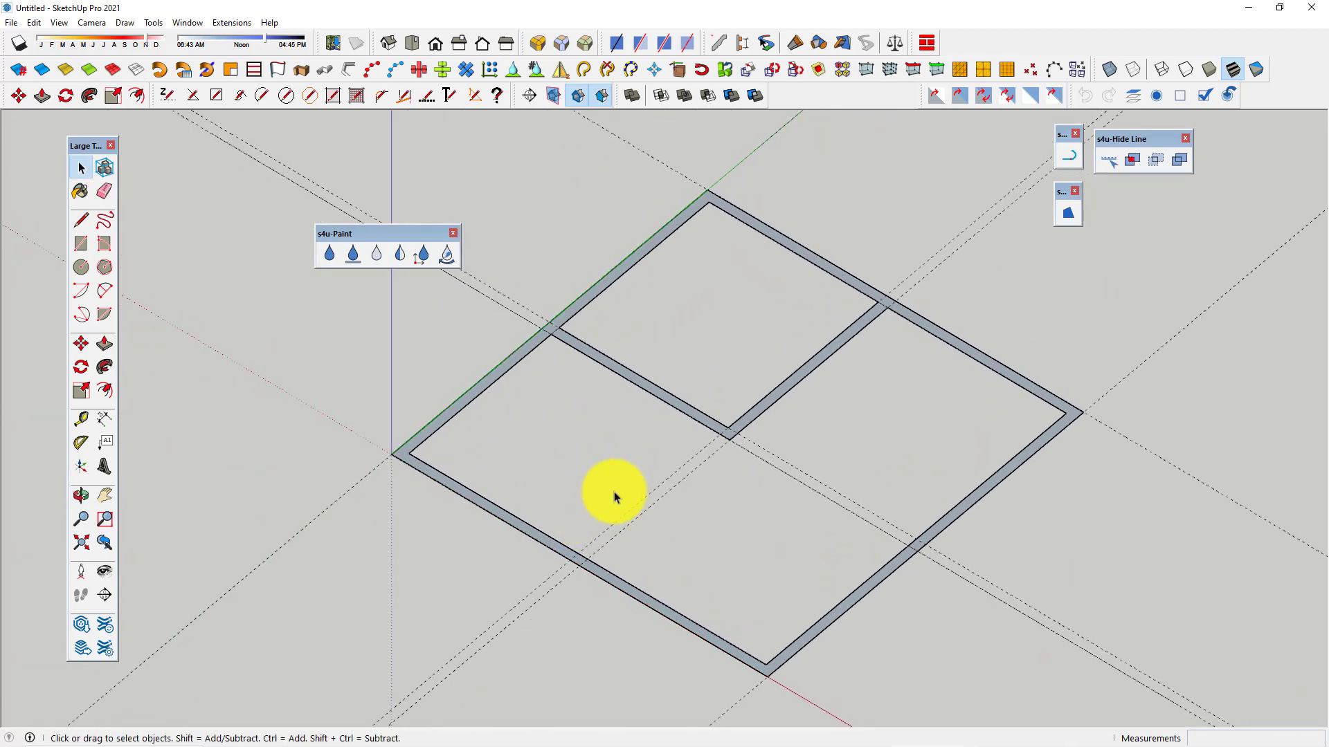
- Begin an extrusion of the wall strips, then cancel it
key("p")
left_click(552, 537)
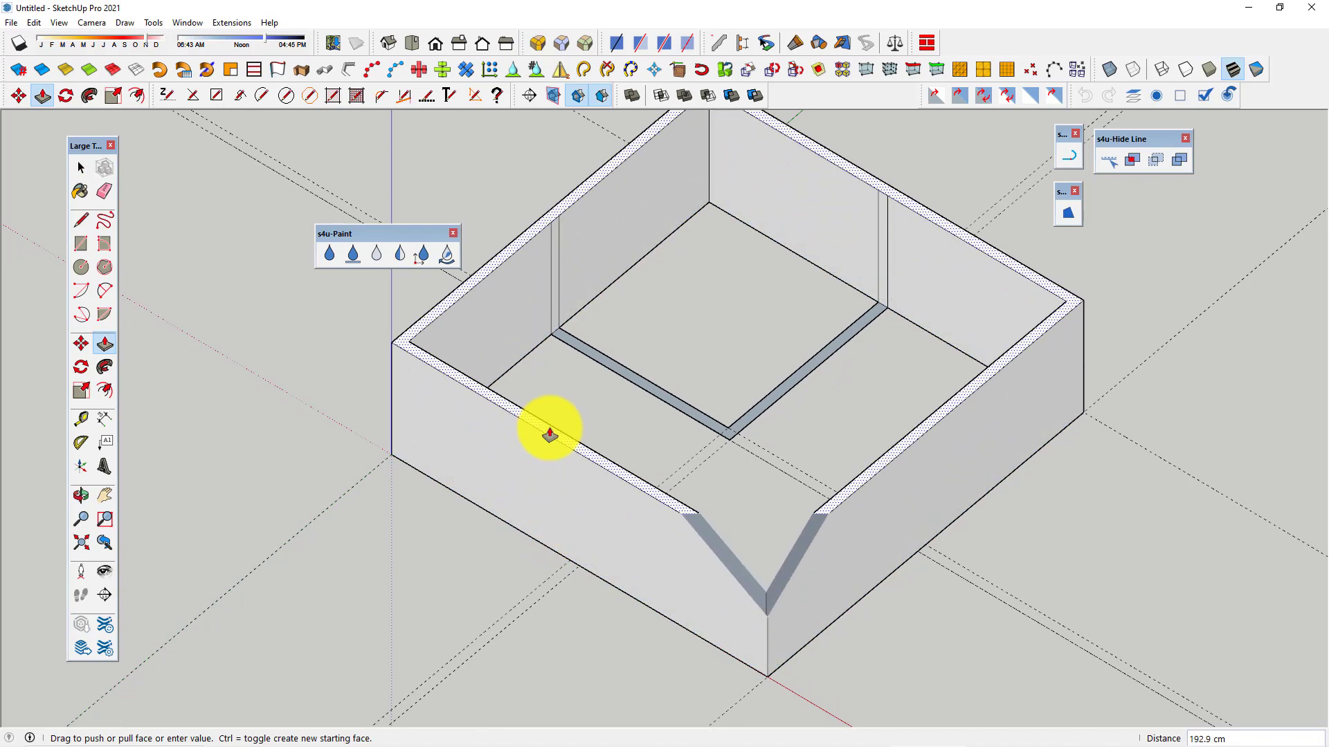
key("Escape")
key("e")
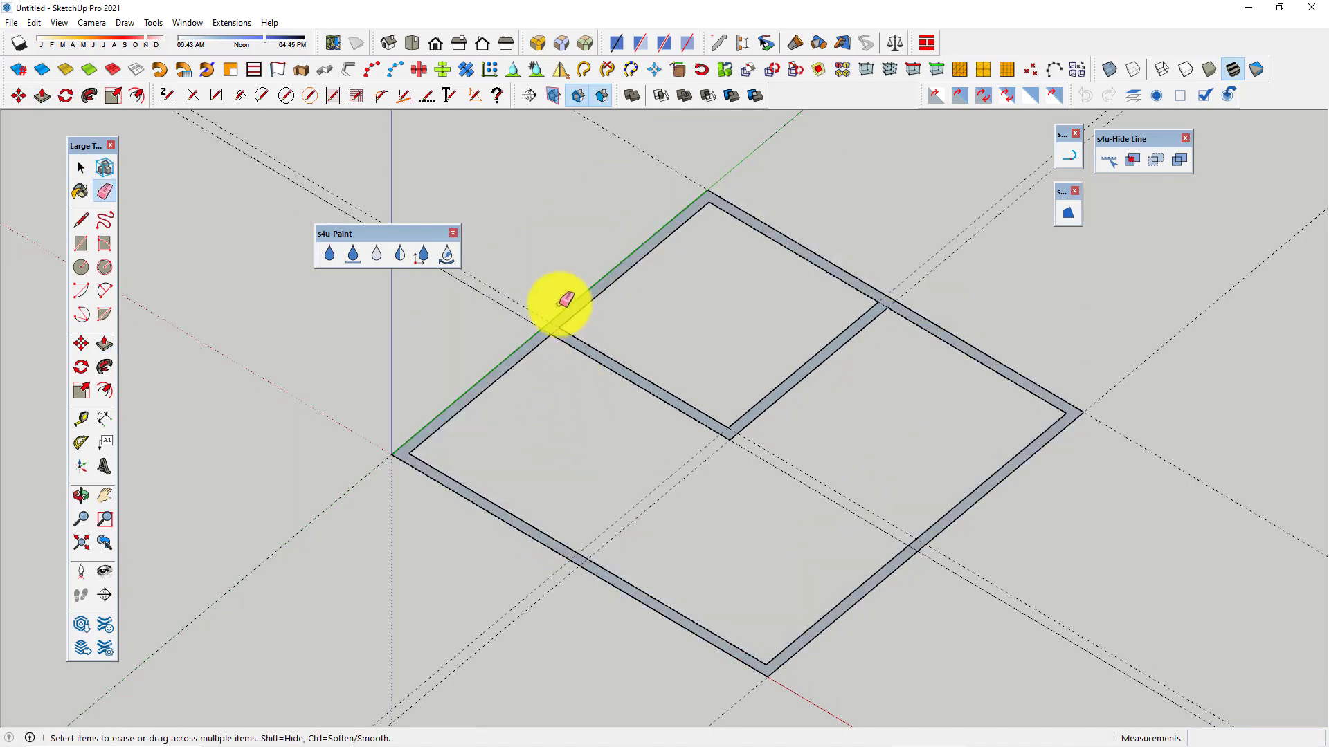
scroll(553, 340, "up", 3)
scroll(1023, 439, "down", 1)
scroll(1211, 312, "up", 2)
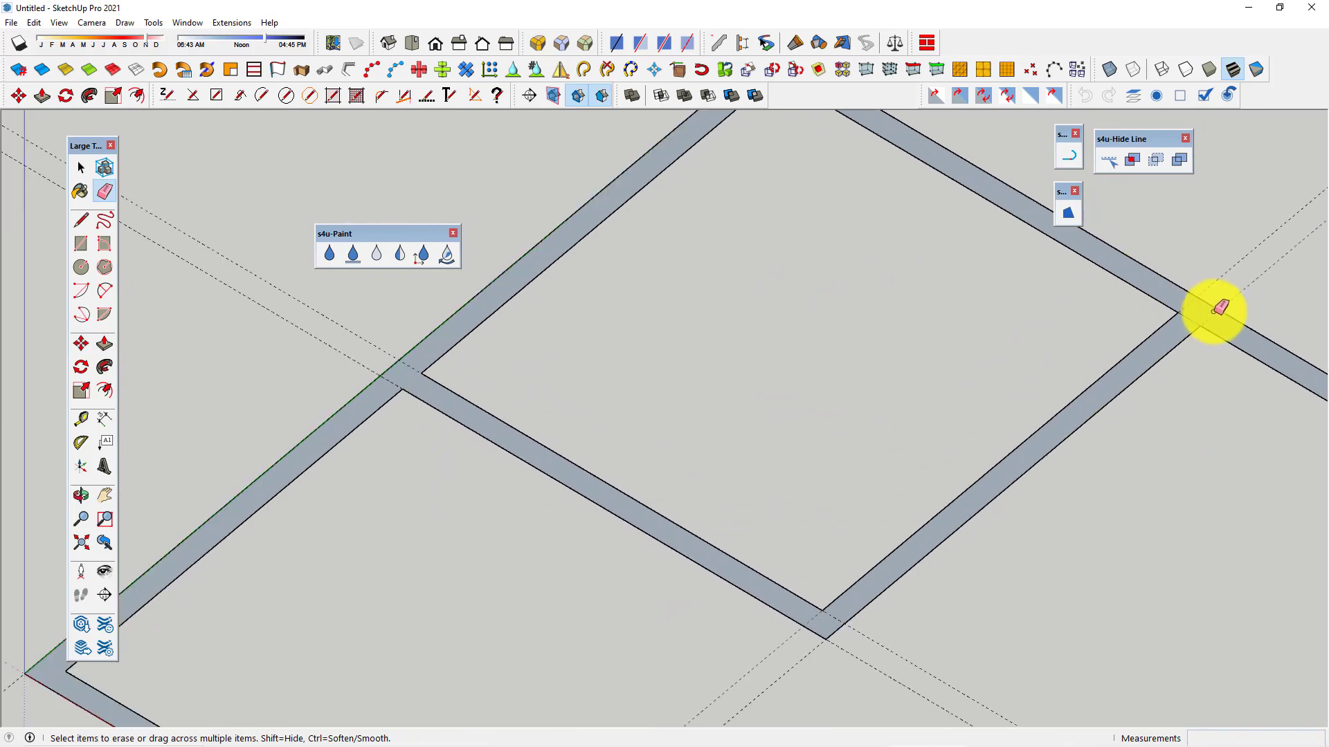
scroll(1211, 311, "up", 1)
scroll(955, 396, "down", 1)
scroll(885, 400, "down", 3)
key("p")
scroll(629, 525, "down", 2)
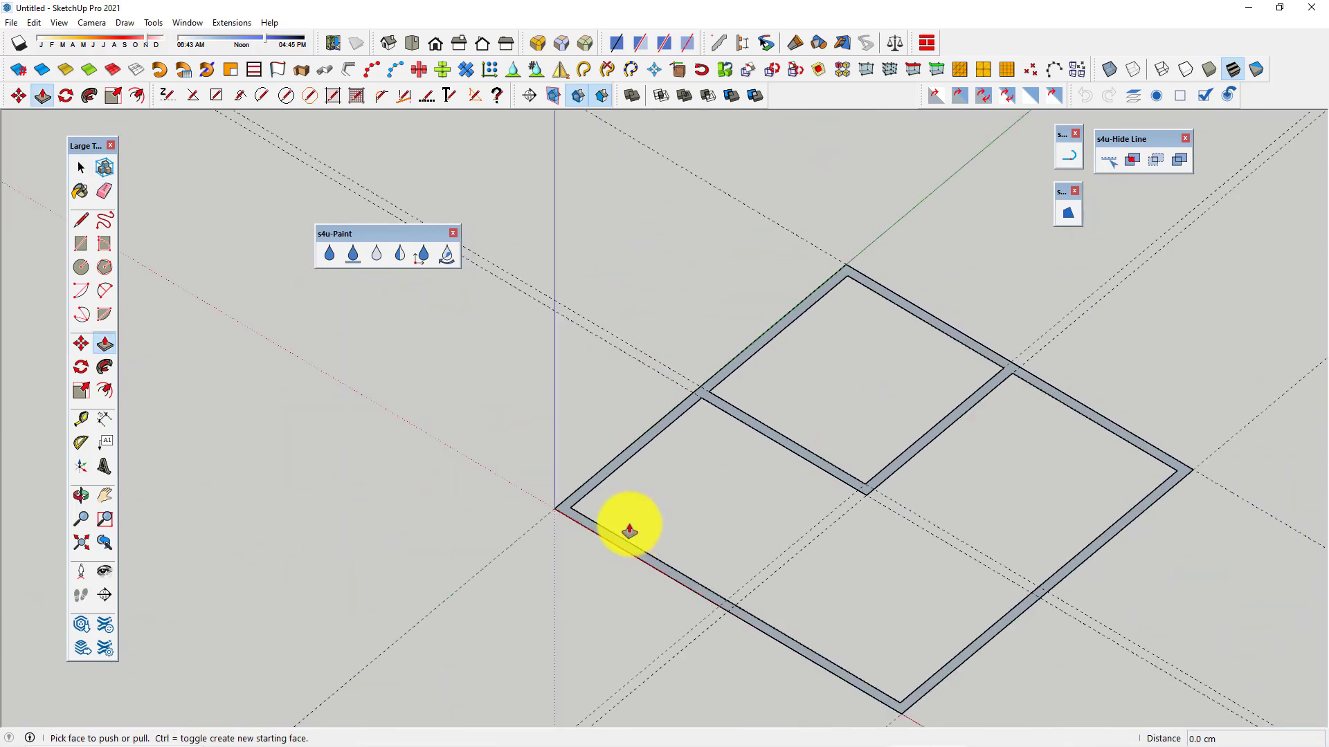
scroll(549, 519, "up", 4)
- Push/Pull the wall strips up to 350 cm
left_click(549, 519)
type("60")
key("Return")
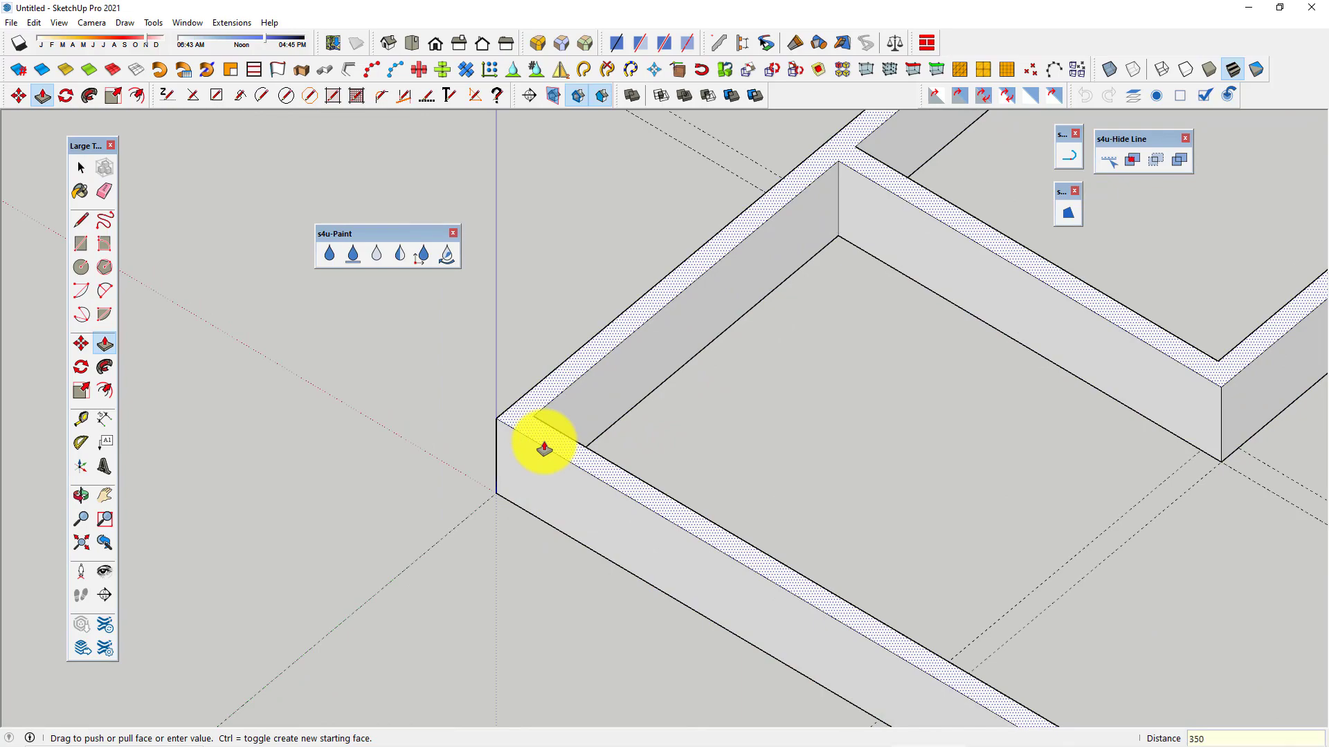
scroll(544, 449, "down", 3)
scroll(386, 436, "down", 3)
scroll(505, 469, "down", 2)
- Orbit around the walled box and move the floating s4u-Paint panel aside
middle_click_drag(504, 469, 658, 612)
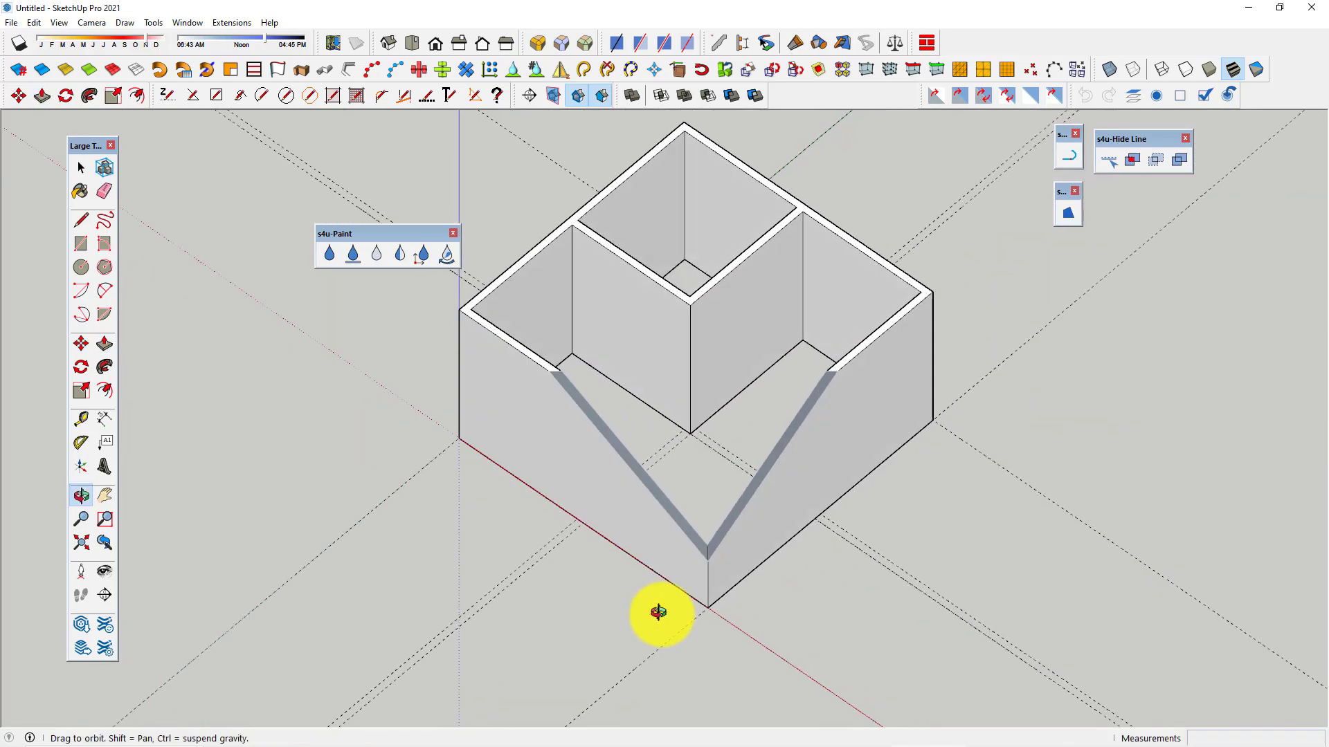
left_click(81, 543)
key("p")
scroll(451, 505, "up", 2)
scroll(490, 562, "up", 2)
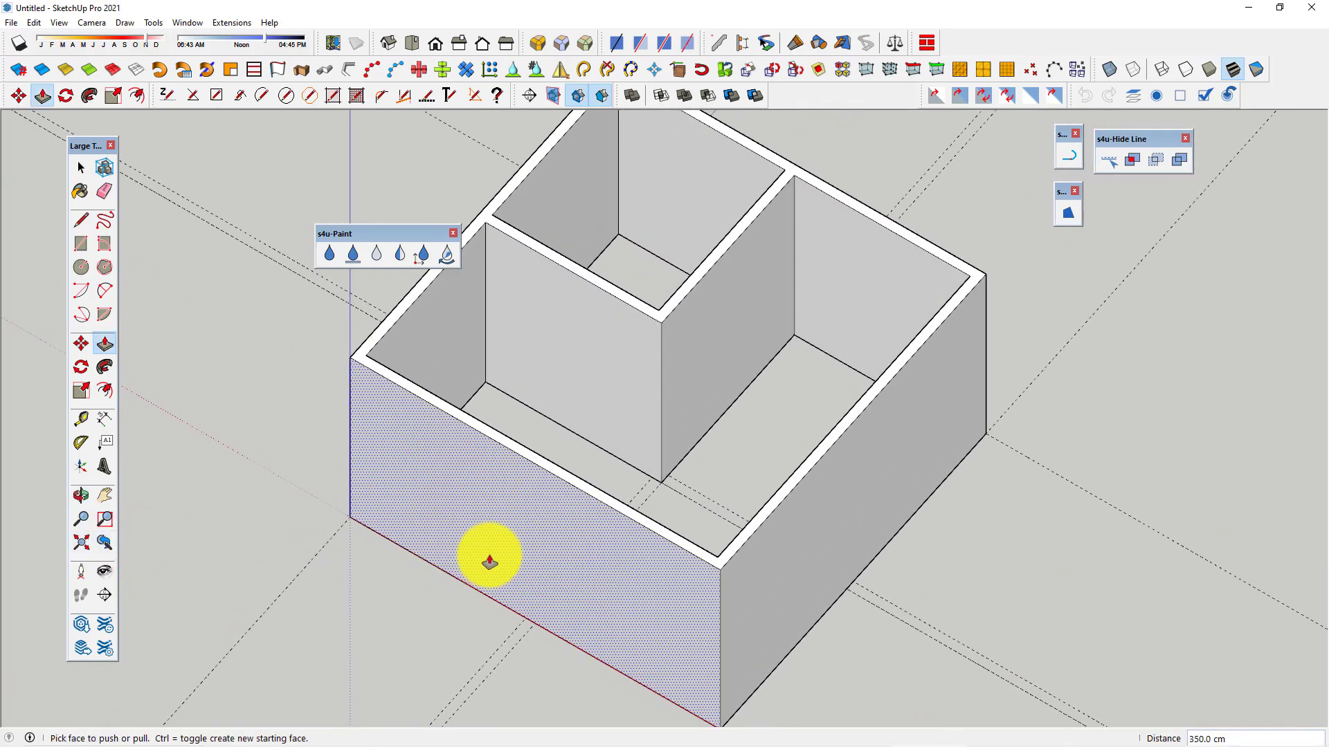
mouse_move(489, 562)
middle_mouse_down()
mouse_move(439, 522)
mouse_move(445, 445)
mouse_move(347, 341)
middle_mouse_up()
scroll(378, 229, "up", 1)
mouse_move(357, 228)
left_mouse_down()
mouse_move(430, 208)
mouse_move(261, 166)
left_mouse_up()
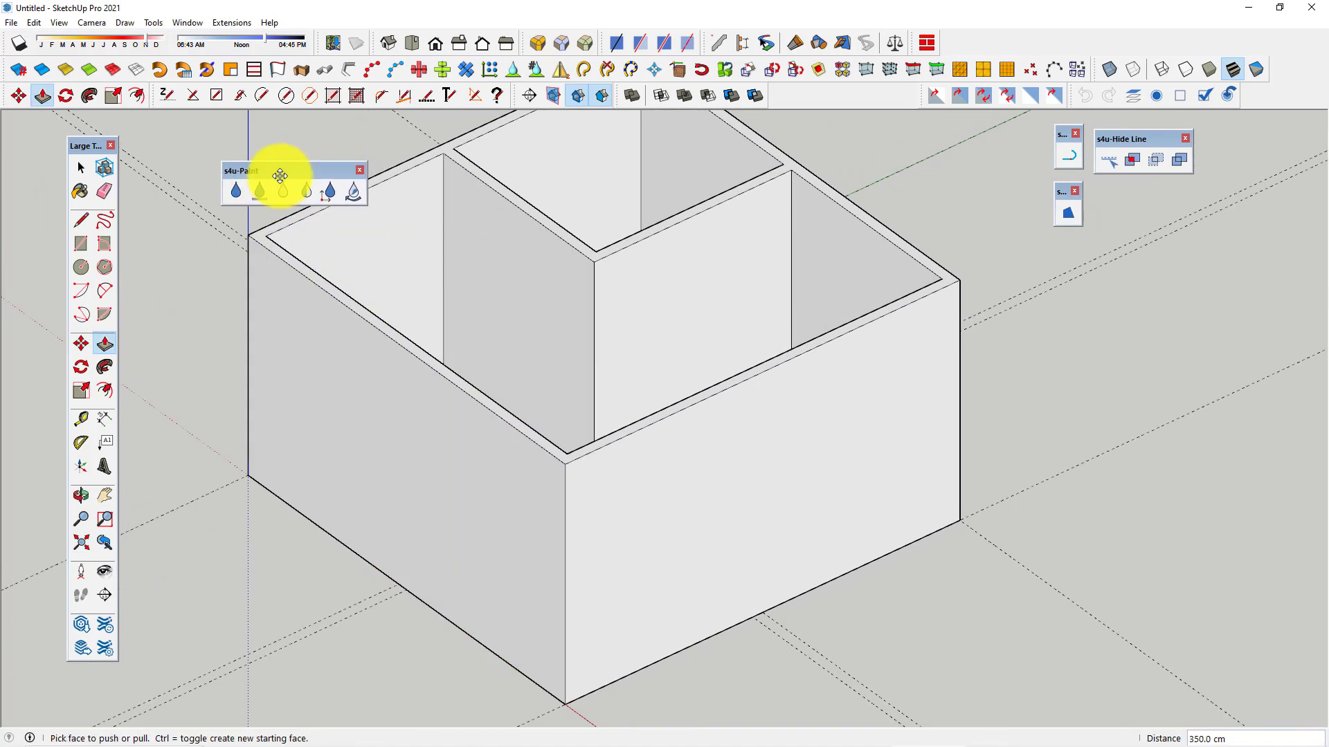
- Select the entire walled box and make it a group
left_click(238, 189)
middle_click_drag(368, 377, 186, 305)
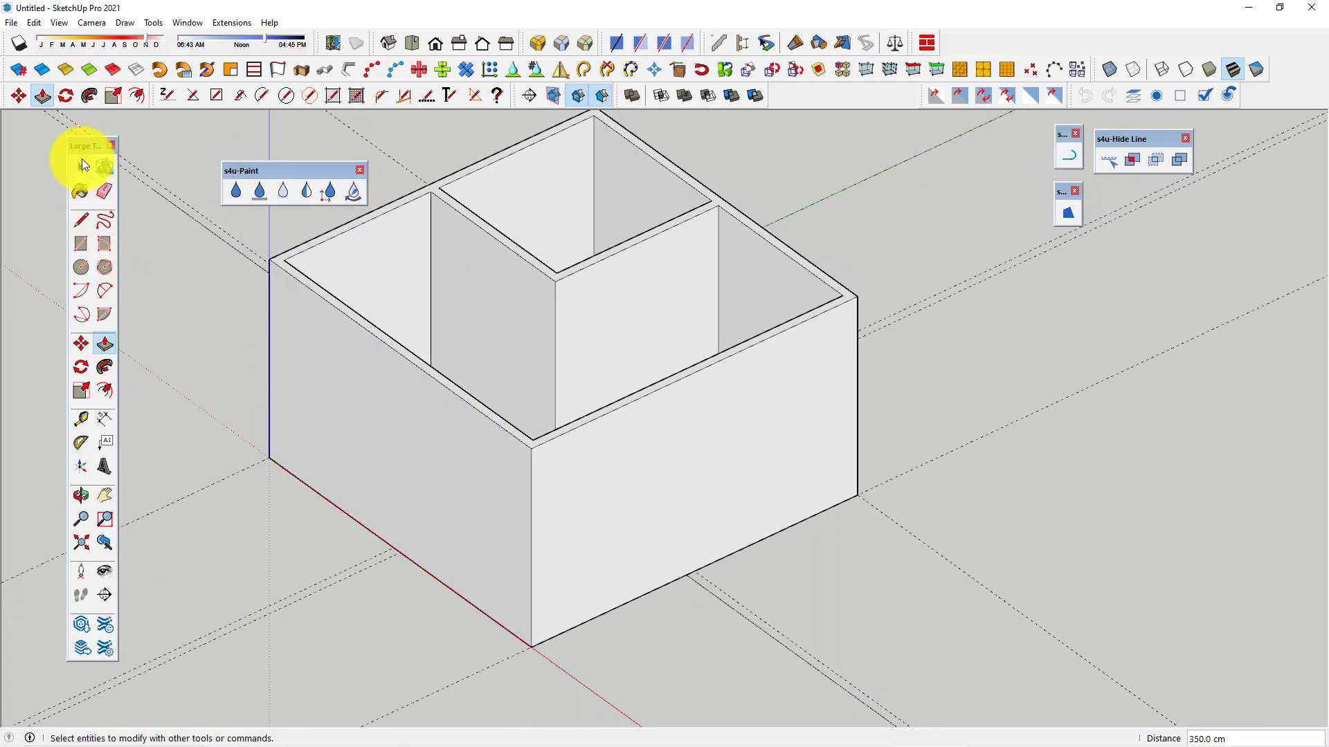
left_click(81, 166)
triple_click(357, 396)
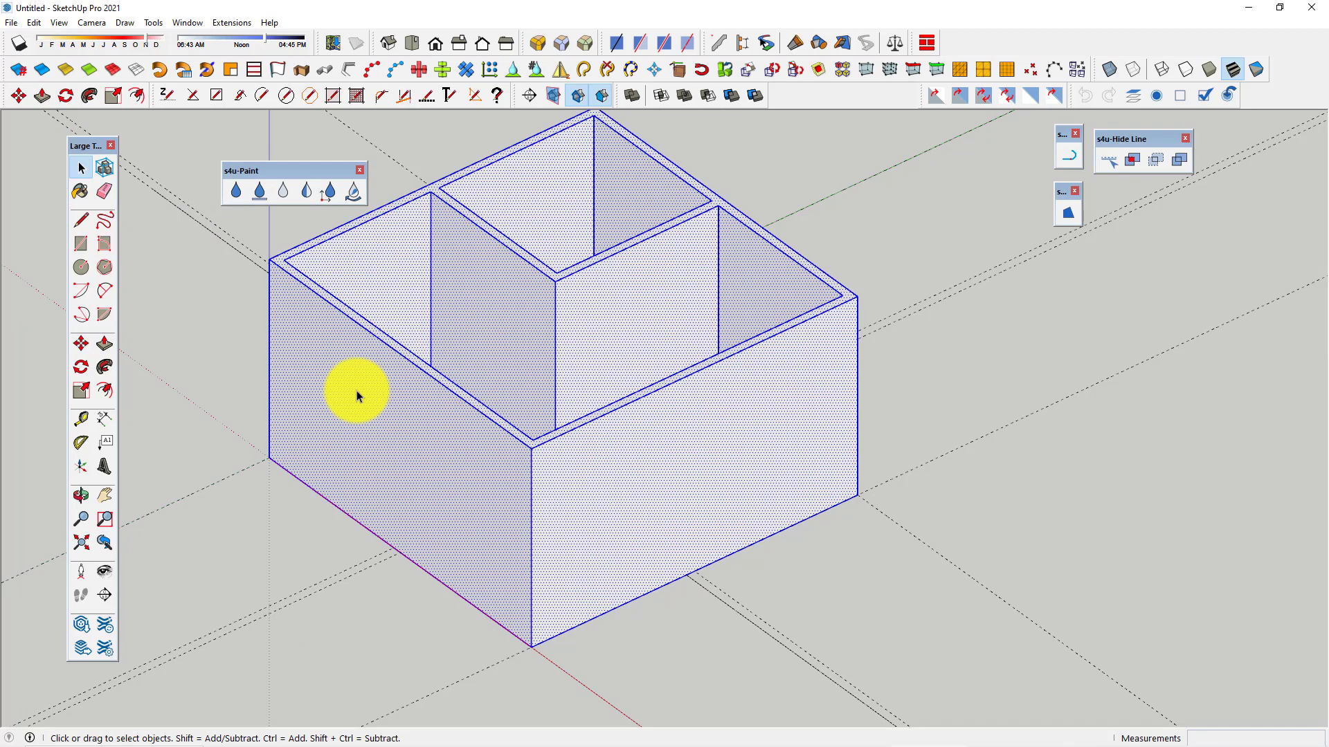
right_click(356, 390)
left_click(401, 511)
scroll(313, 436, "down", 1)
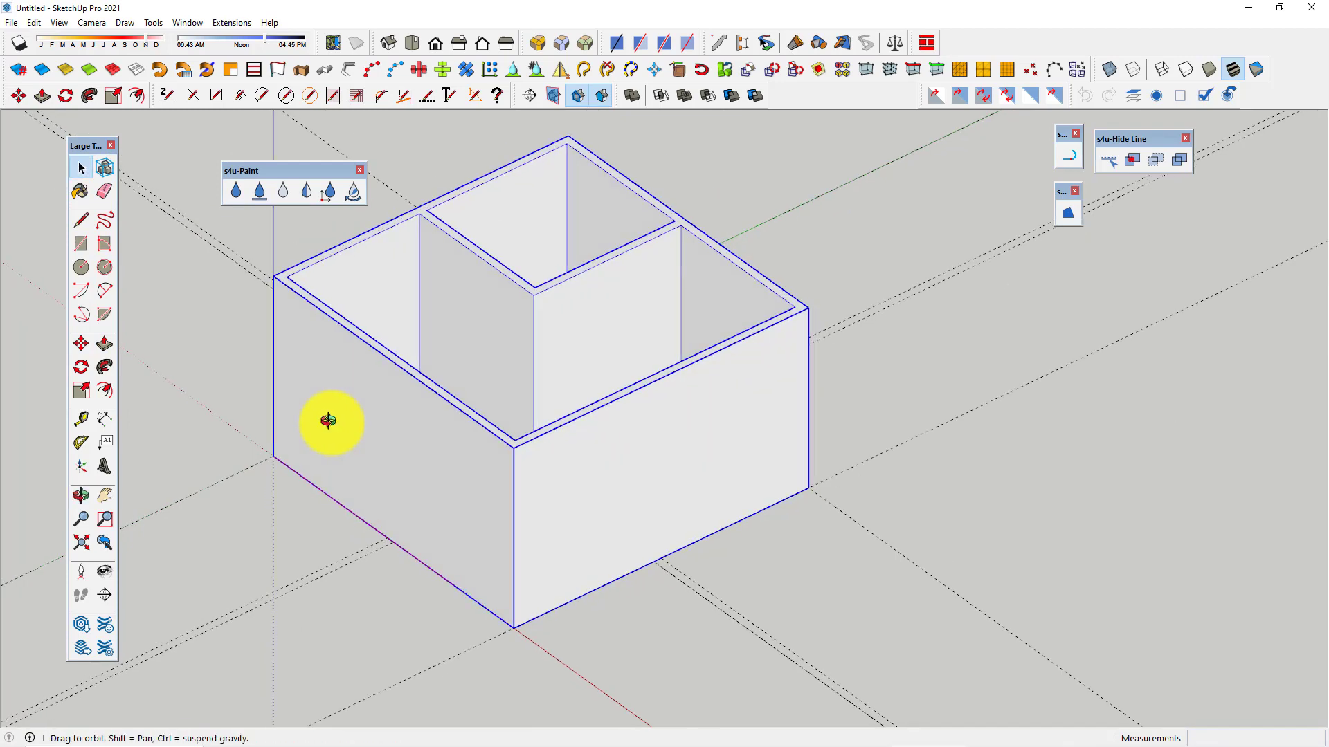
- Show the Default Tray with the Materials panel
left_click(178, 23)
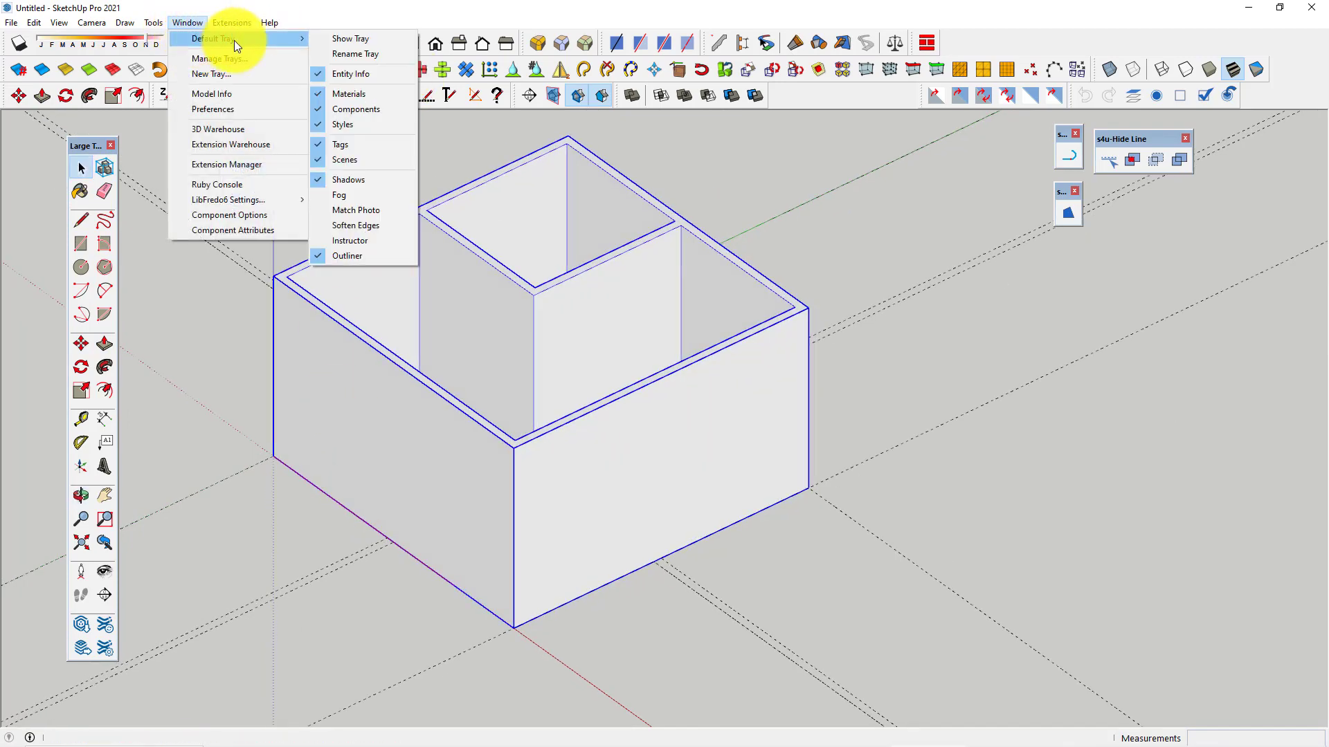
left_click(330, 40)
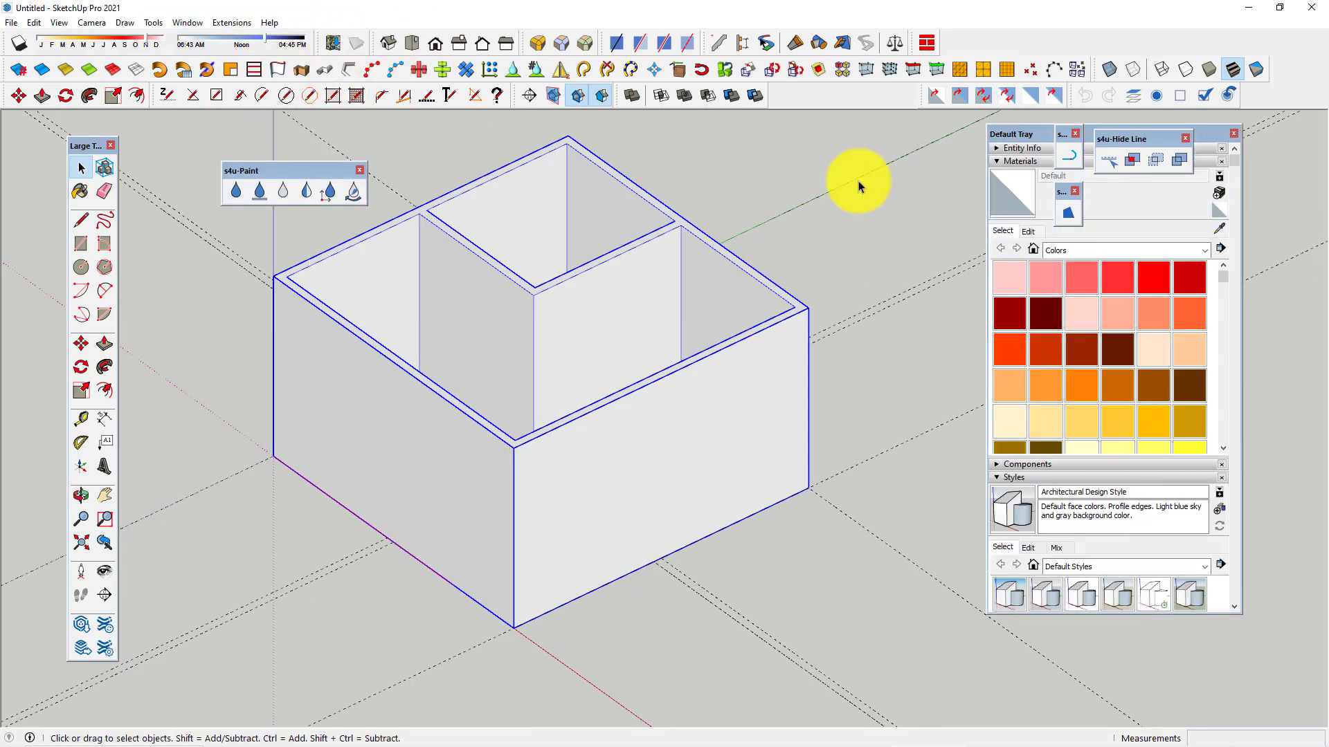
scroll(865, 332, "up", 1)
scroll(588, 423, "down", 2)
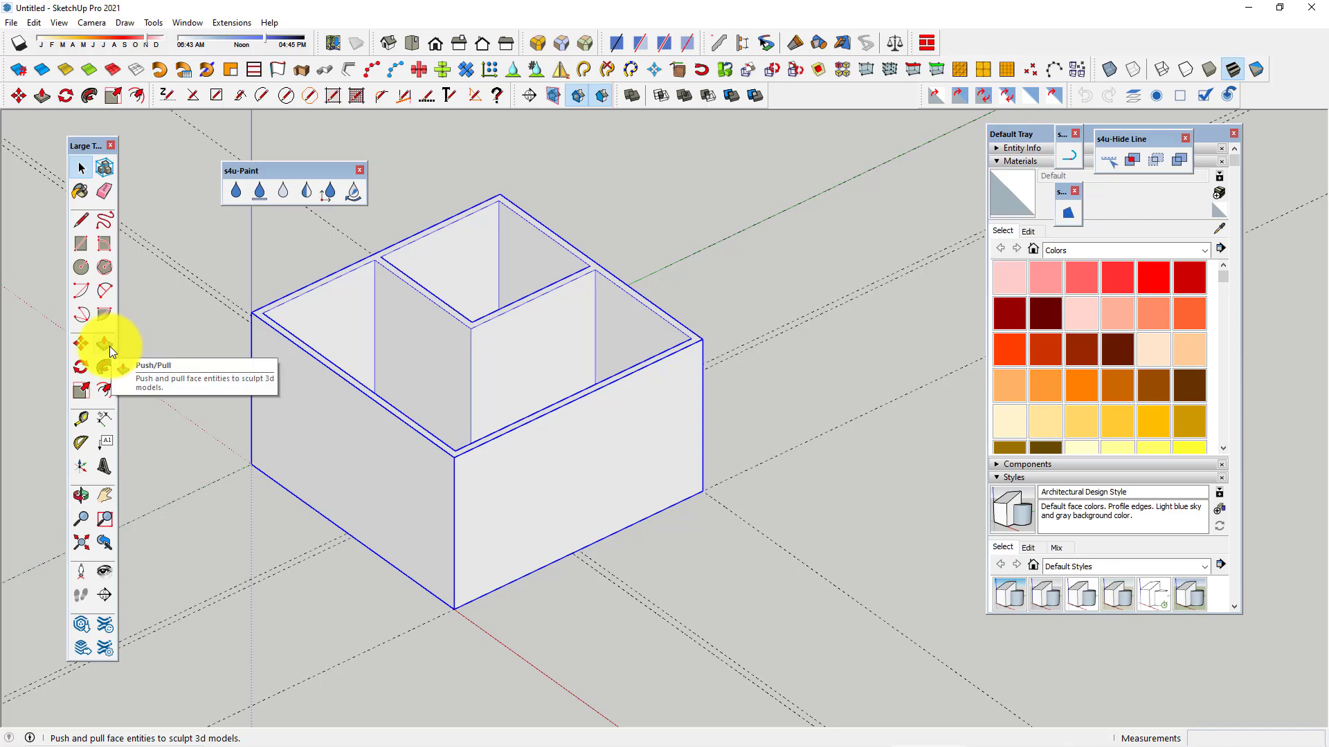
mouse_move(253, 401)
middle_mouse_down()
mouse_move(273, 436)
mouse_move(301, 446)
middle_mouse_up()
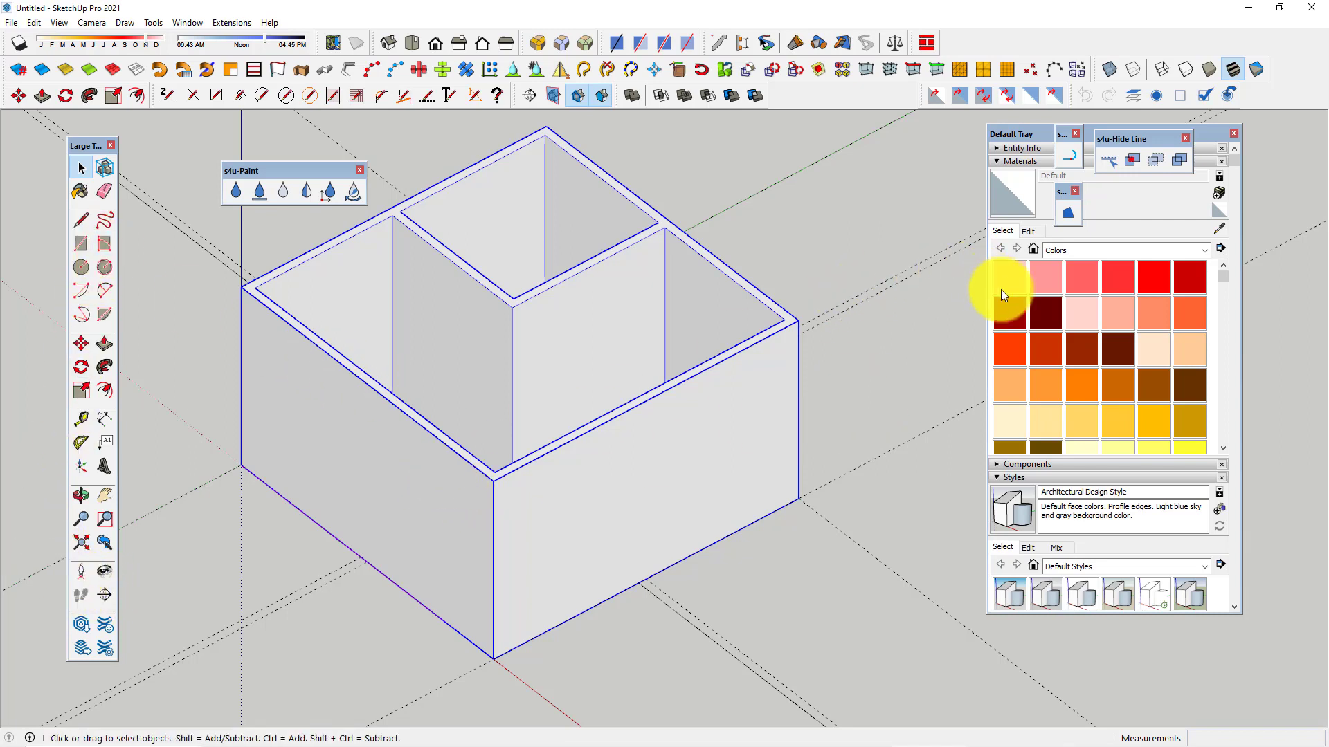
- Paint the box dark red with Color A08, then undo it
left_click(1014, 314)
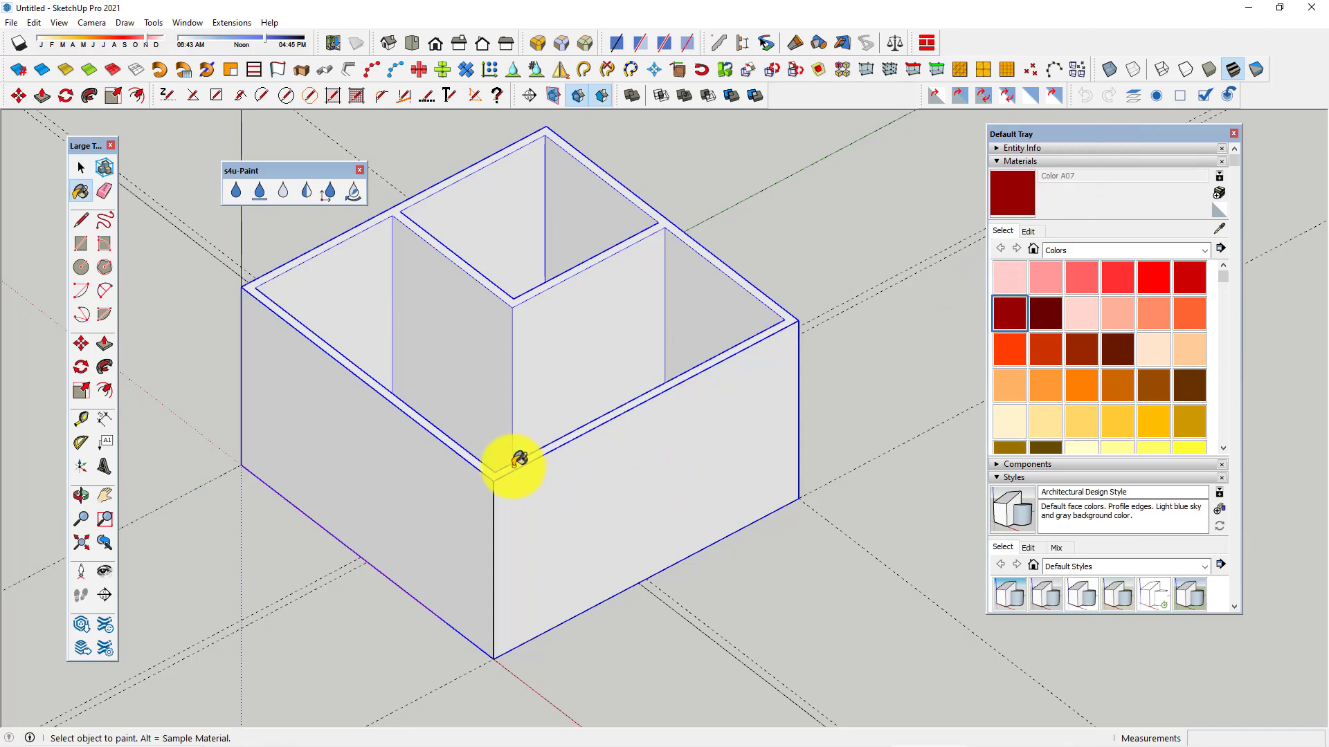
middle_click_drag(520, 458, 427, 445)
left_click(1045, 309)
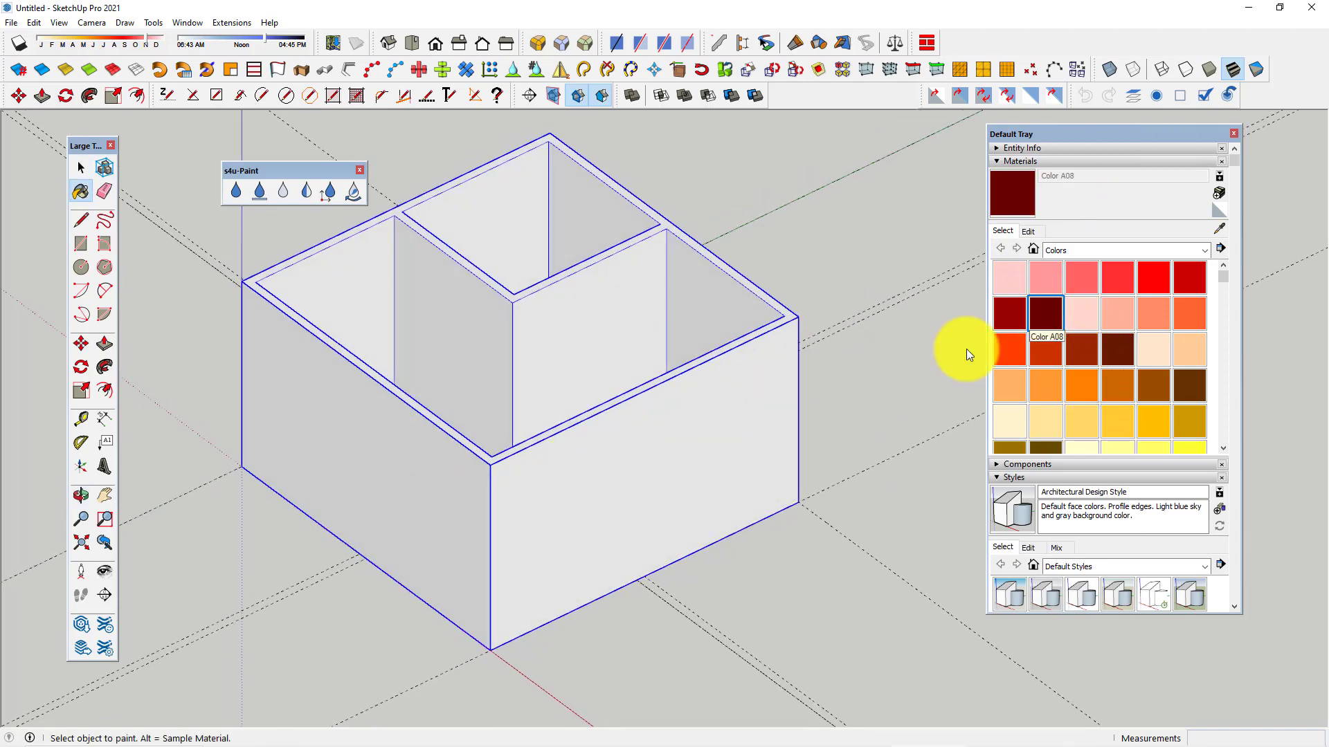
scroll(442, 435, "up", 1)
left_click(401, 429)
middle_click_drag(401, 429, 367, 521)
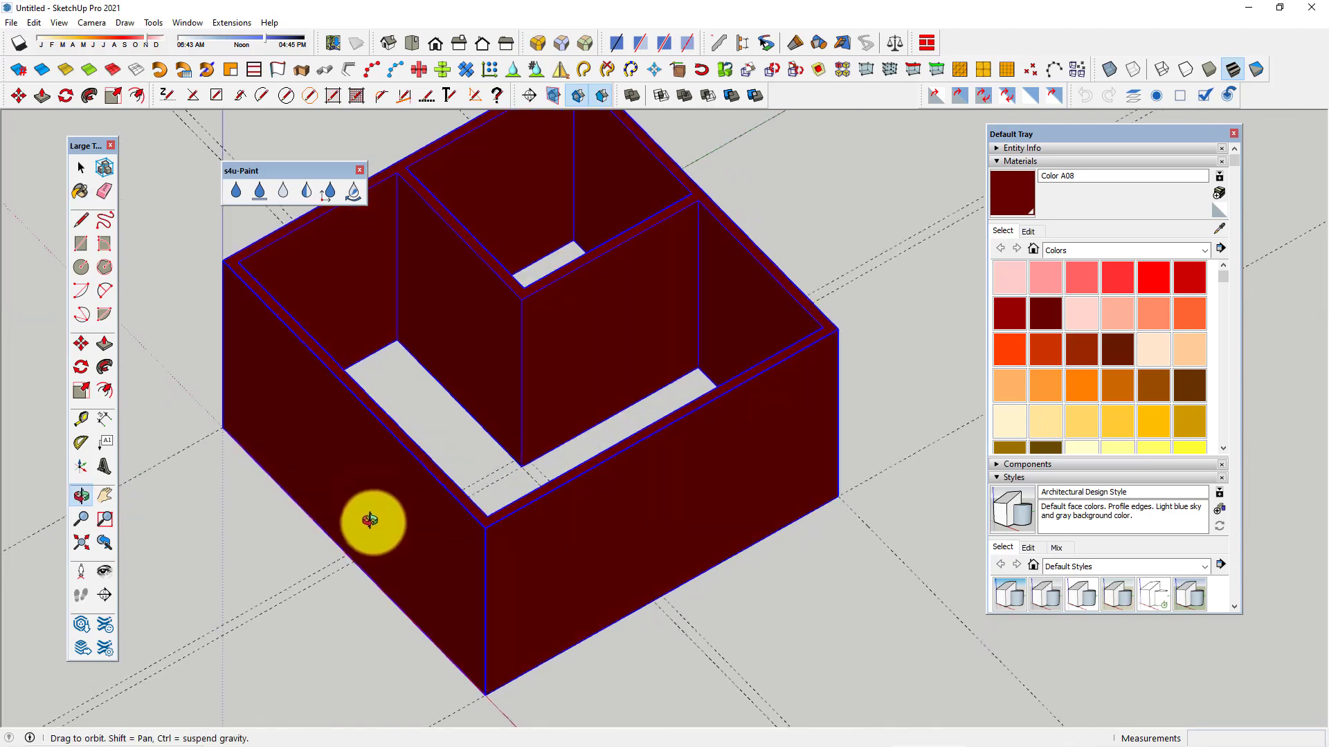
scroll(460, 276, "up", 2)
scroll(445, 276, "down", 1)
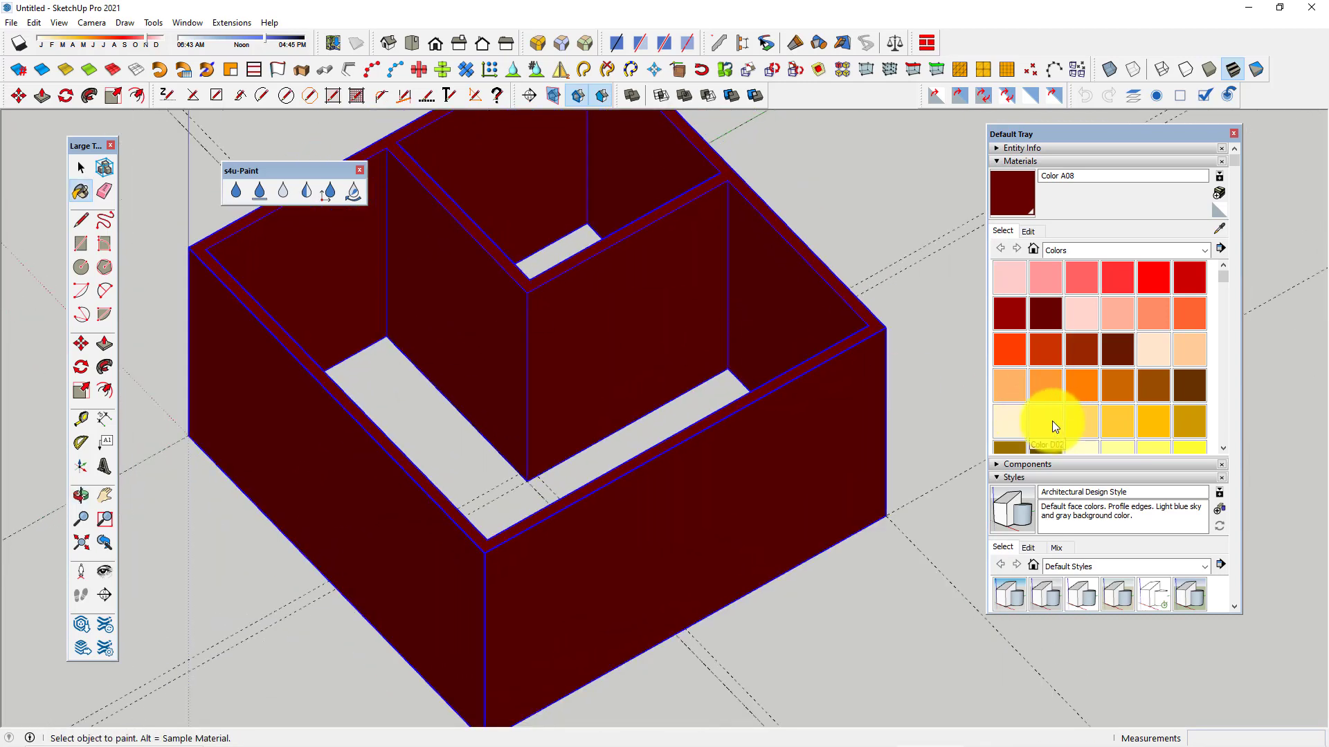
key("ctrl+z")
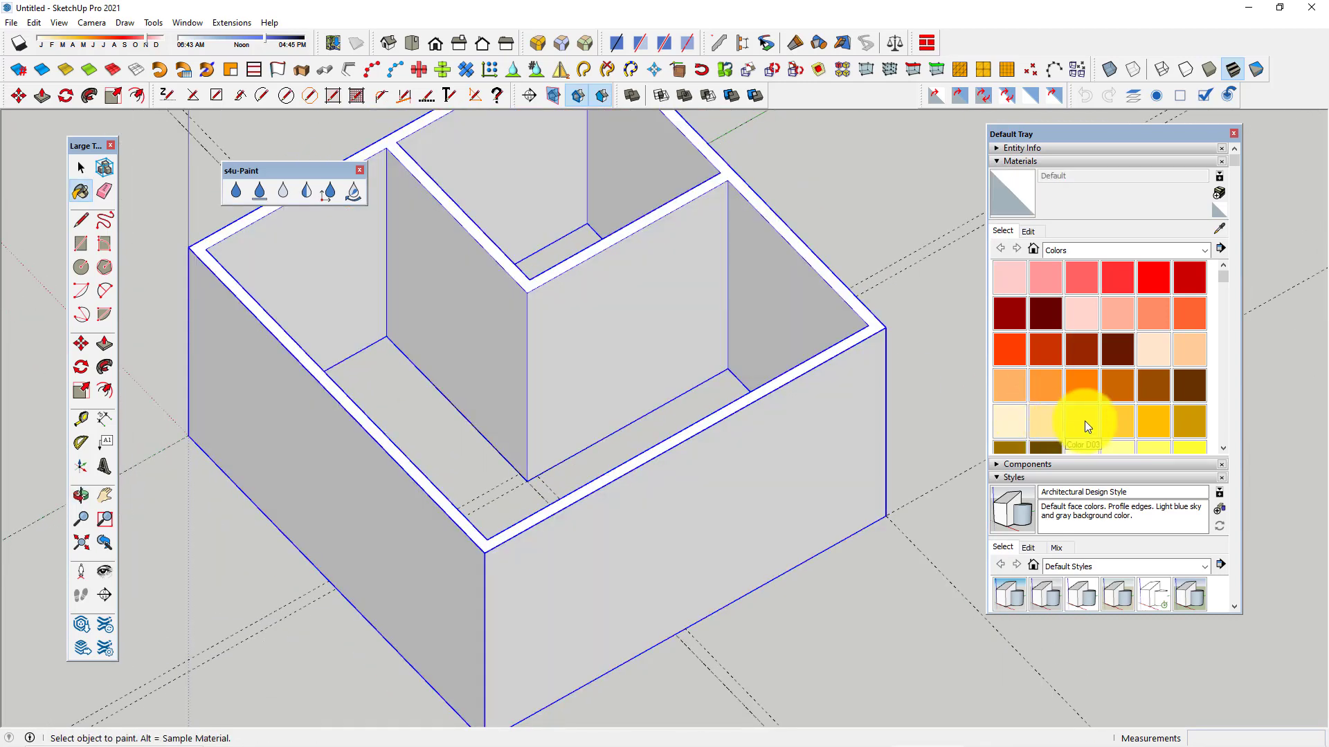
- Paint the box yellow with Color D03, orbit to check, then undo it
left_click(1082, 422)
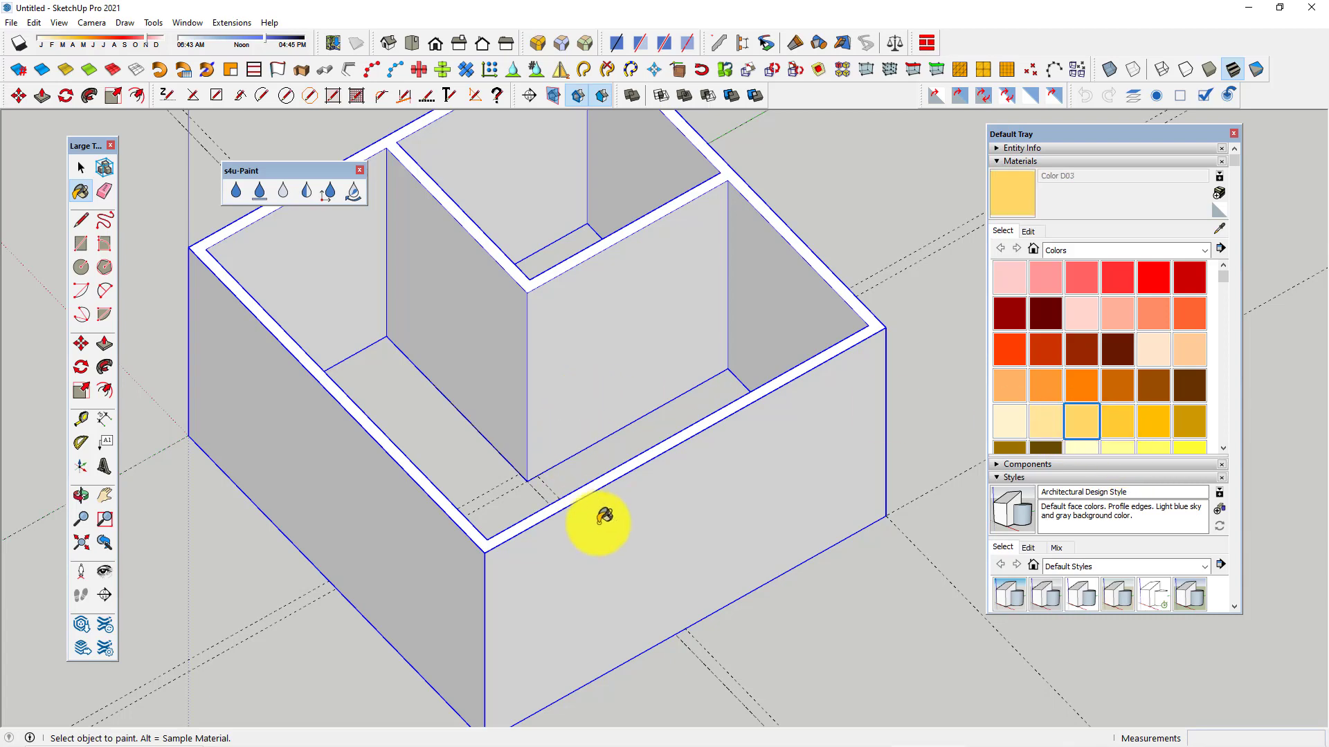
left_click(601, 522)
scroll(337, 389, "down", 1)
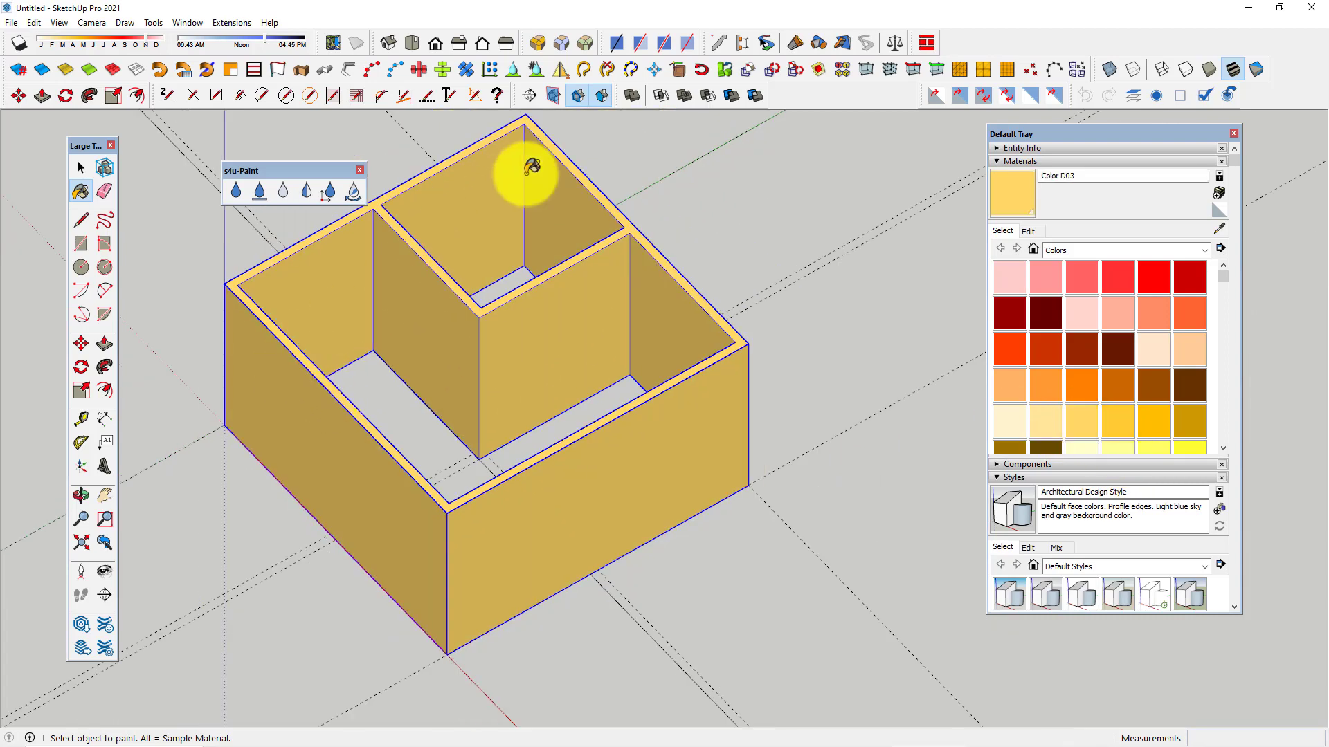
scroll(307, 482, "up", 1)
mouse_move(307, 477)
middle_mouse_down()
mouse_move(317, 457)
mouse_move(579, 376)
mouse_move(534, 385)
mouse_move(558, 469)
mouse_move(557, 434)
mouse_move(261, 499)
mouse_move(415, 475)
middle_mouse_up()
scroll(434, 438, "up", 2)
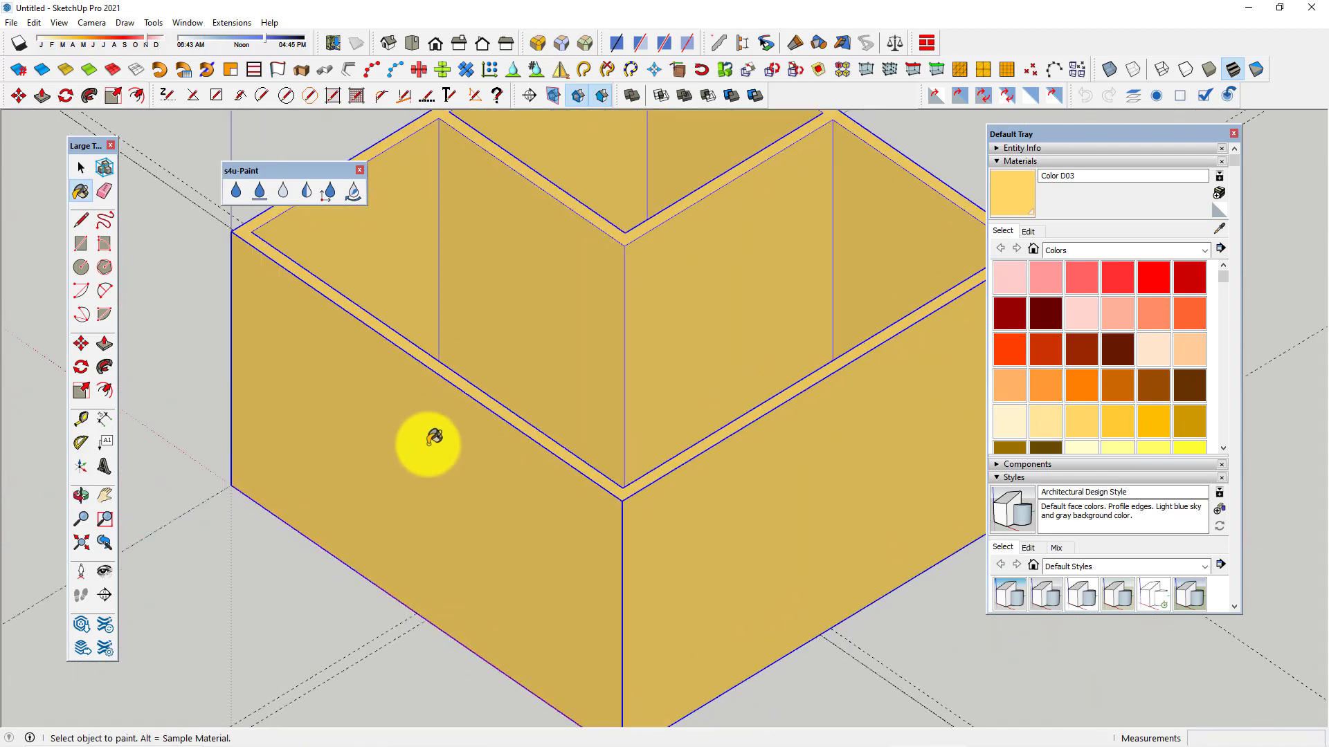
key("ctrl+z")
- Pick light green Color F04 from the greens in the Materials panel
key("space")
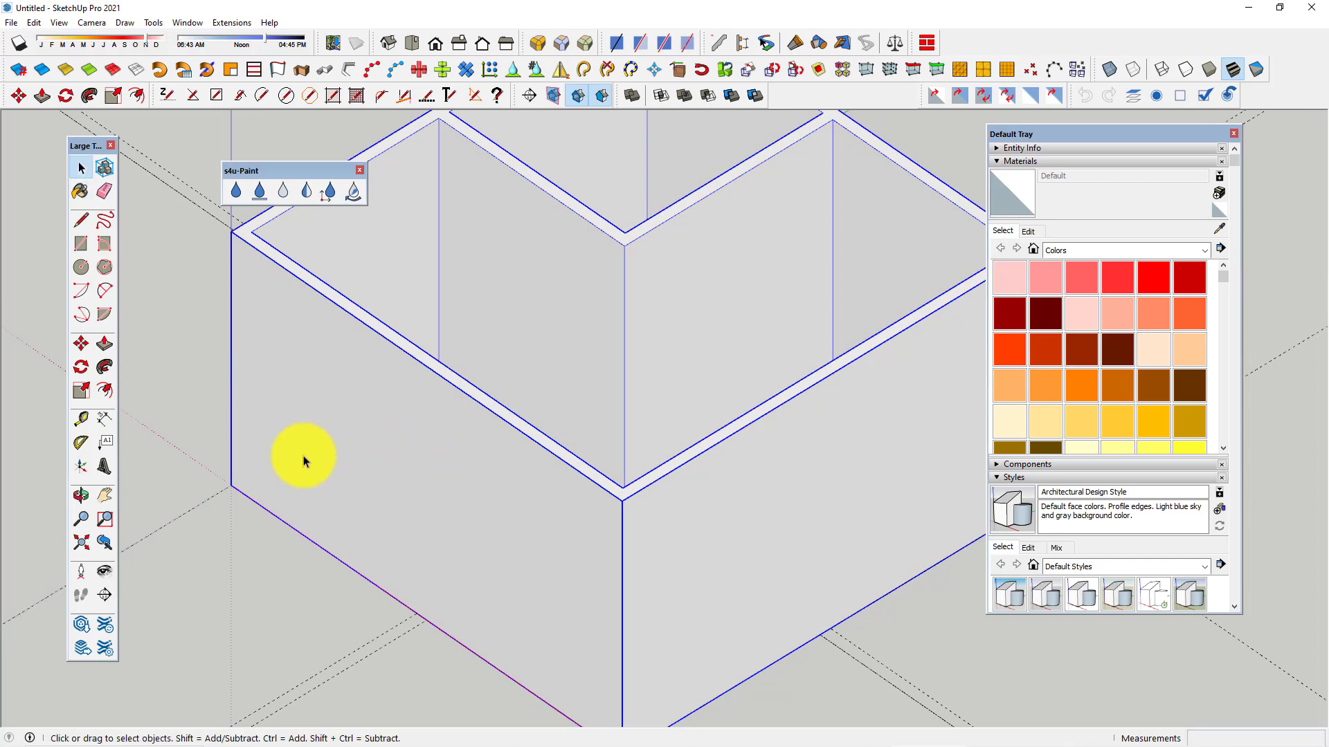
scroll(303, 453, "down", 1)
scroll(250, 271, "up", 1)
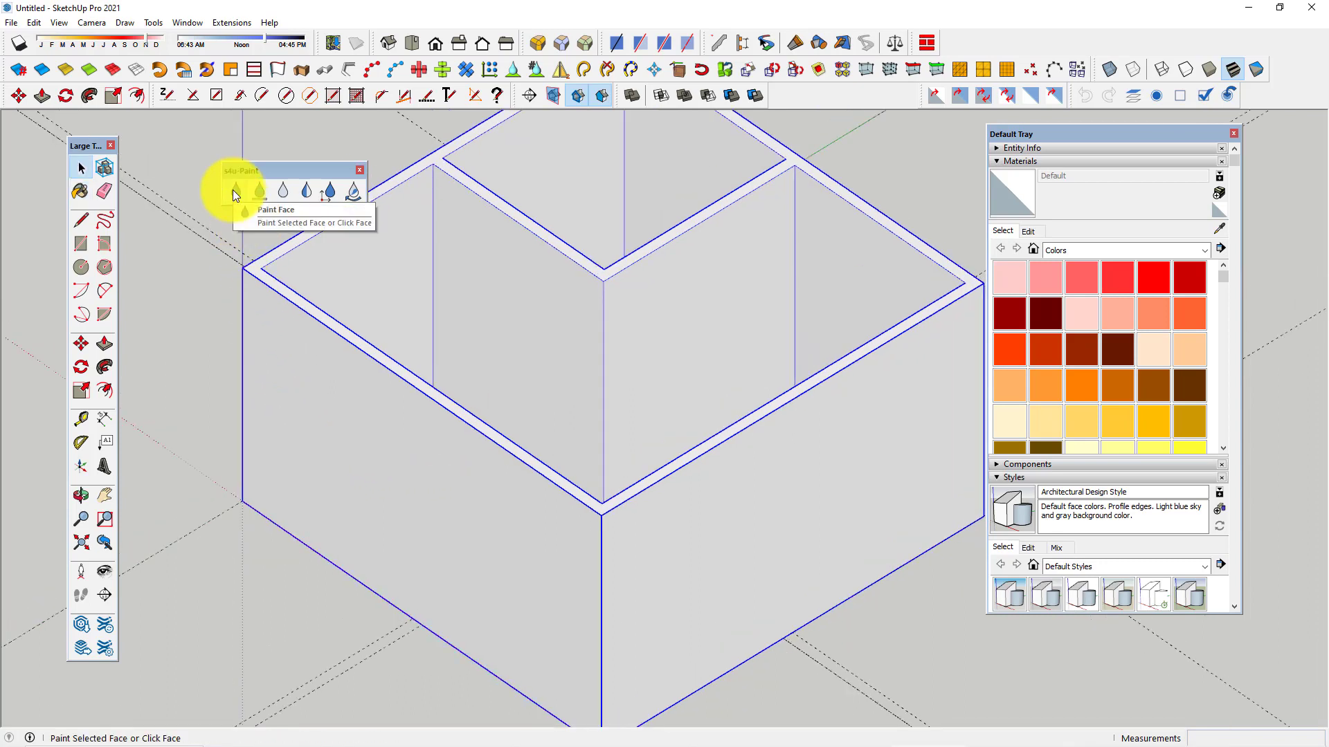
scroll(1059, 421, "down", 2)
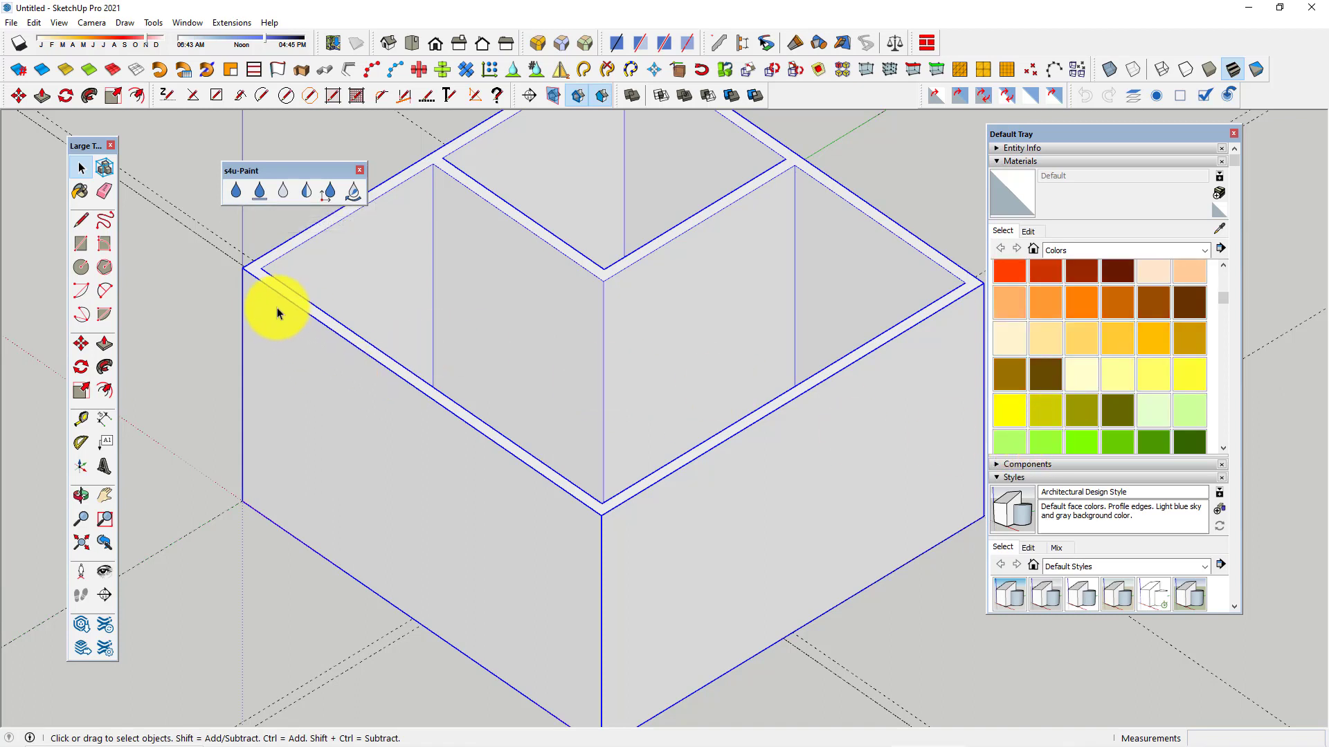
scroll(421, 454, "down", 1)
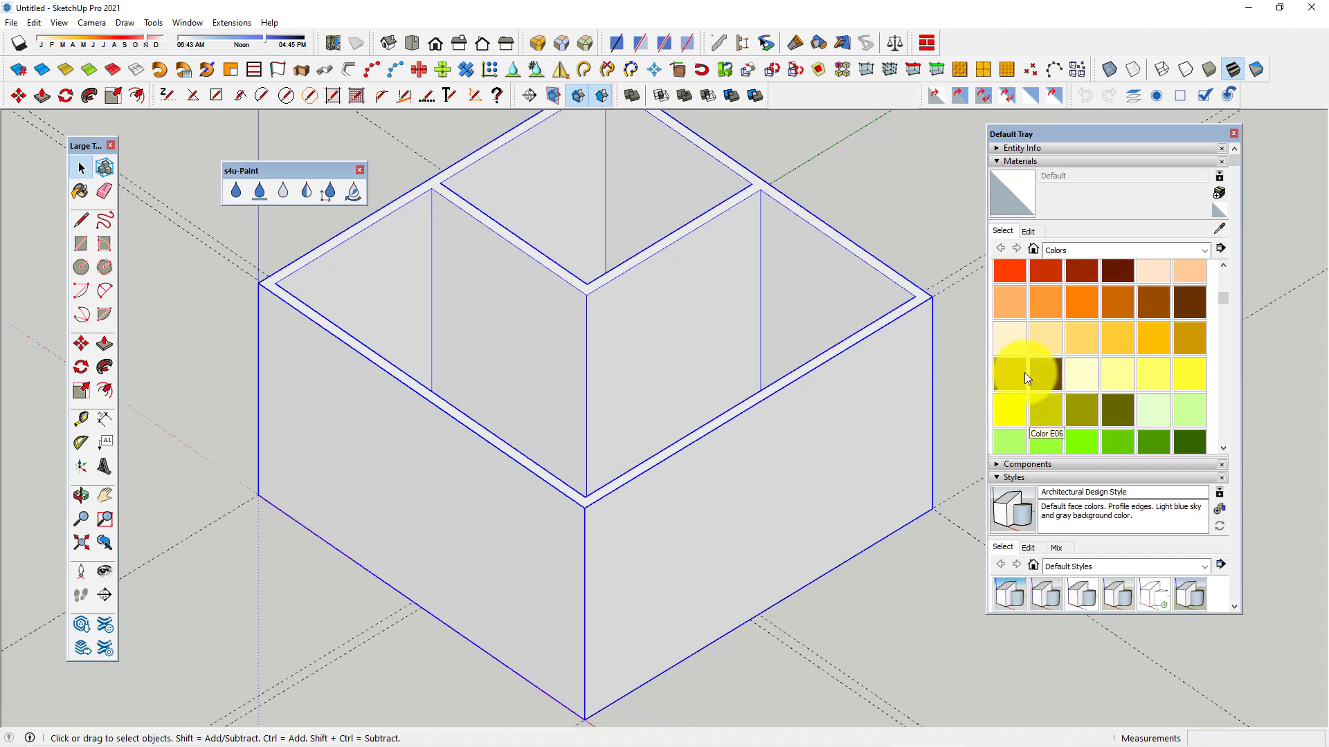
scroll(1025, 374, "down", 4)
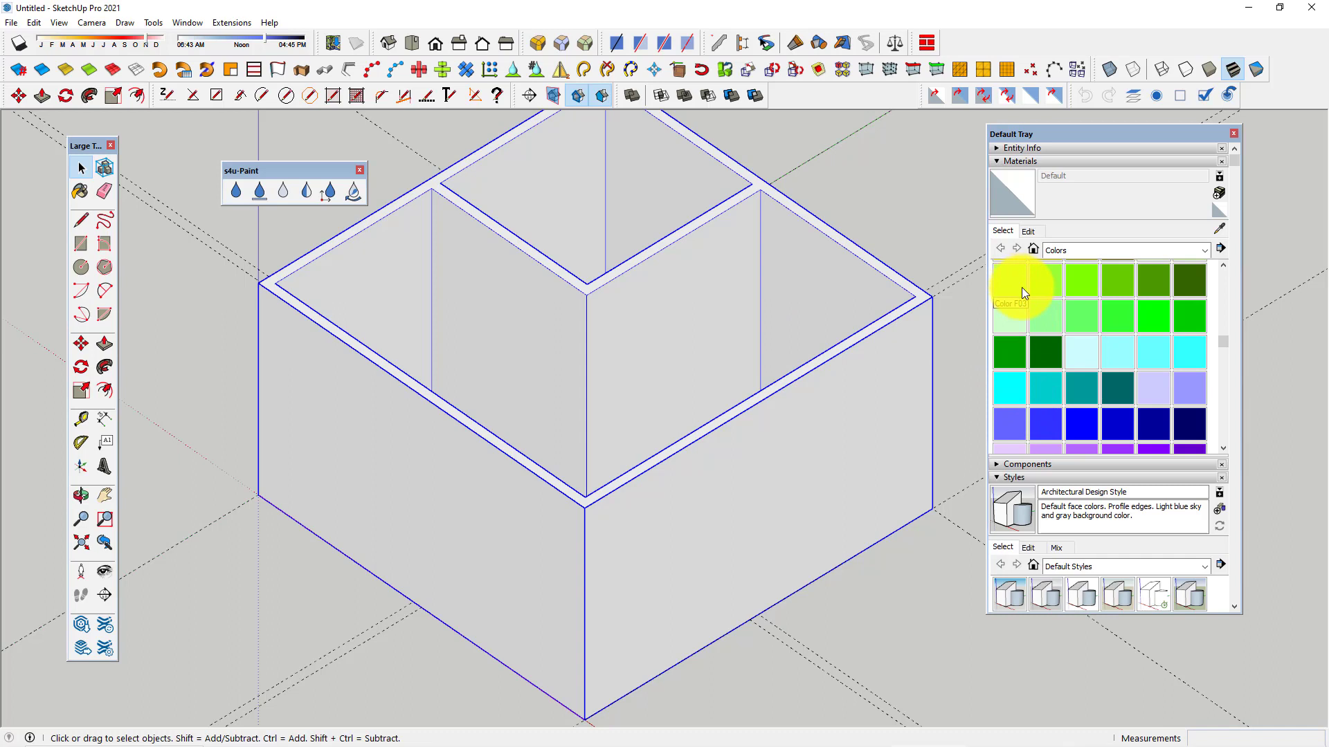
left_click(1040, 284)
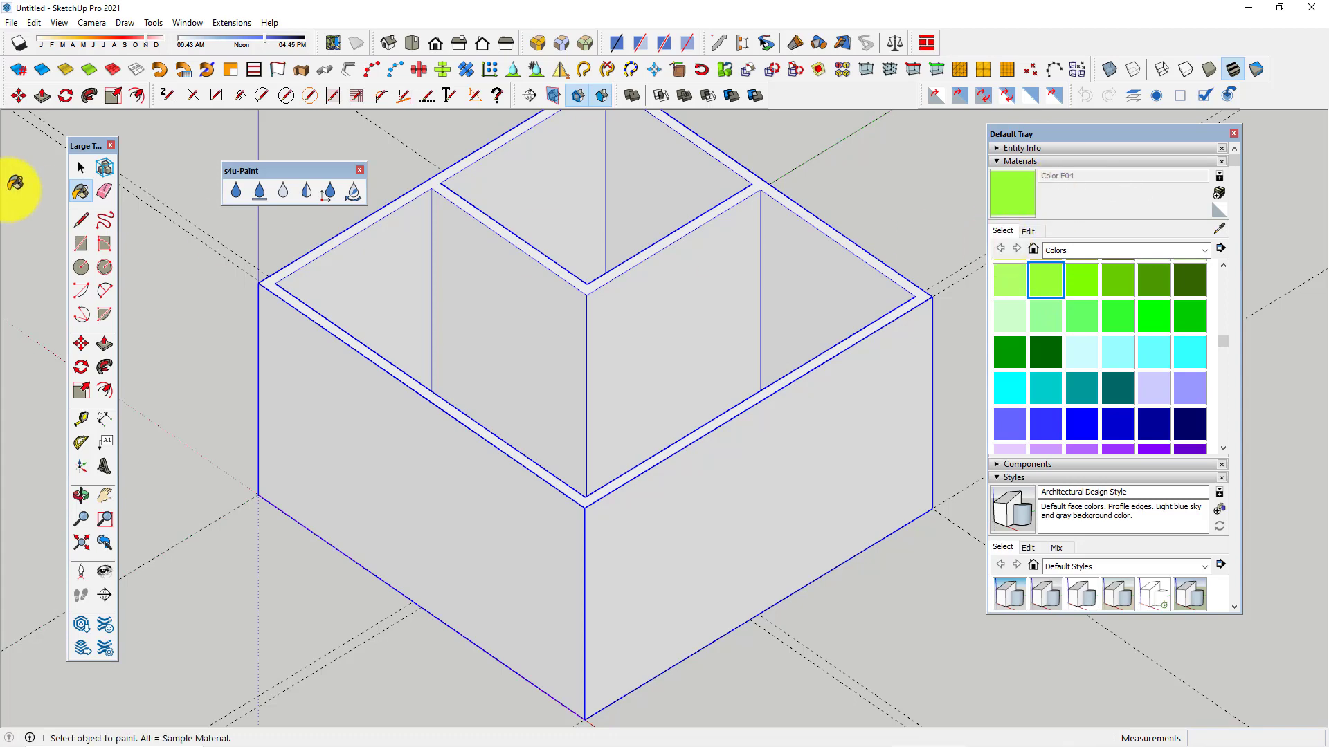
- Paint the whole box Color F04 with s4u Paint, then undo it
left_click(238, 192)
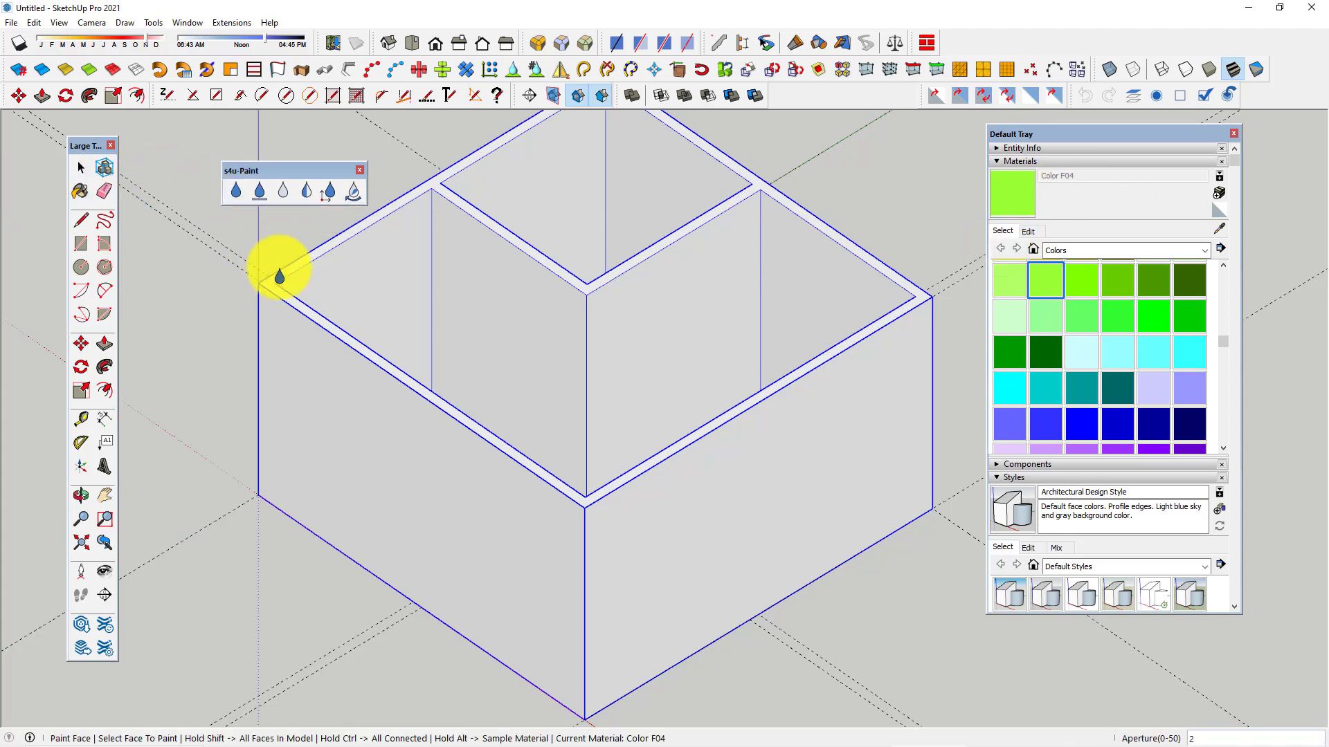
key("o")
middle_click_drag(269, 394, 332, 424)
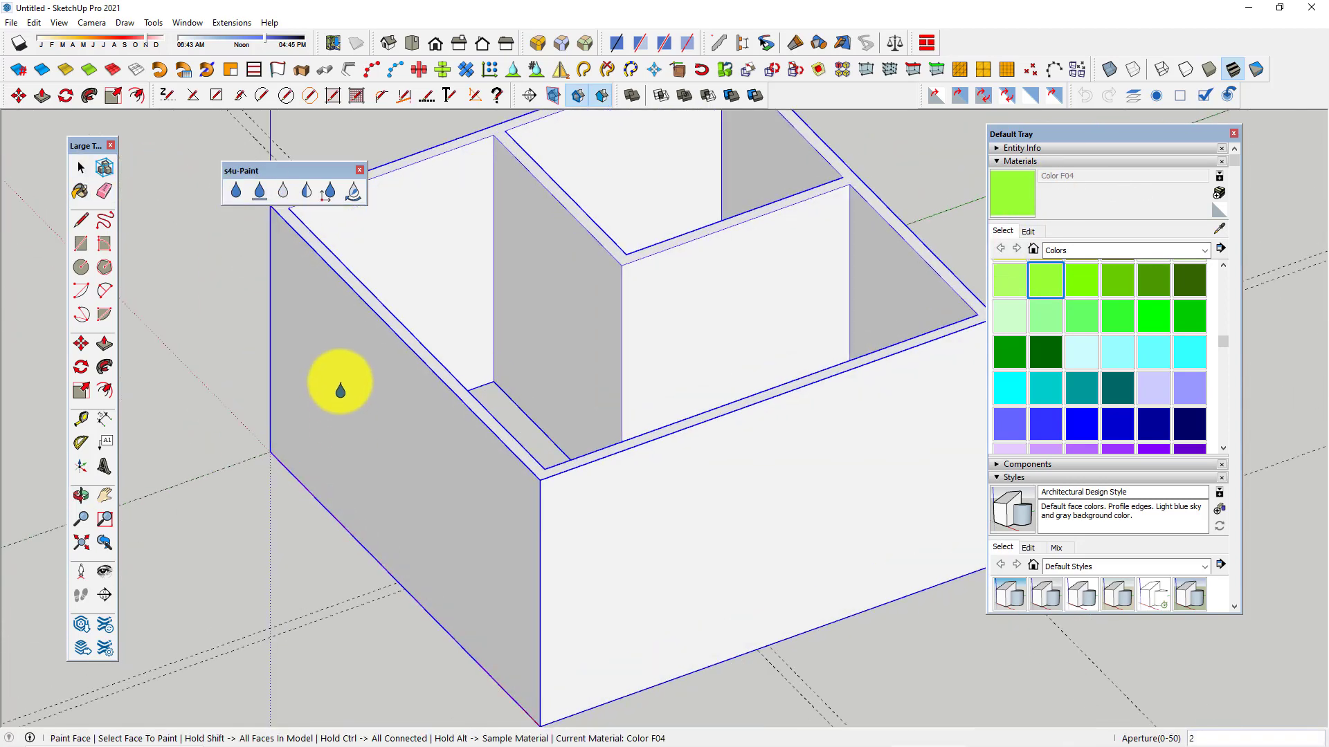
left_click(337, 378)
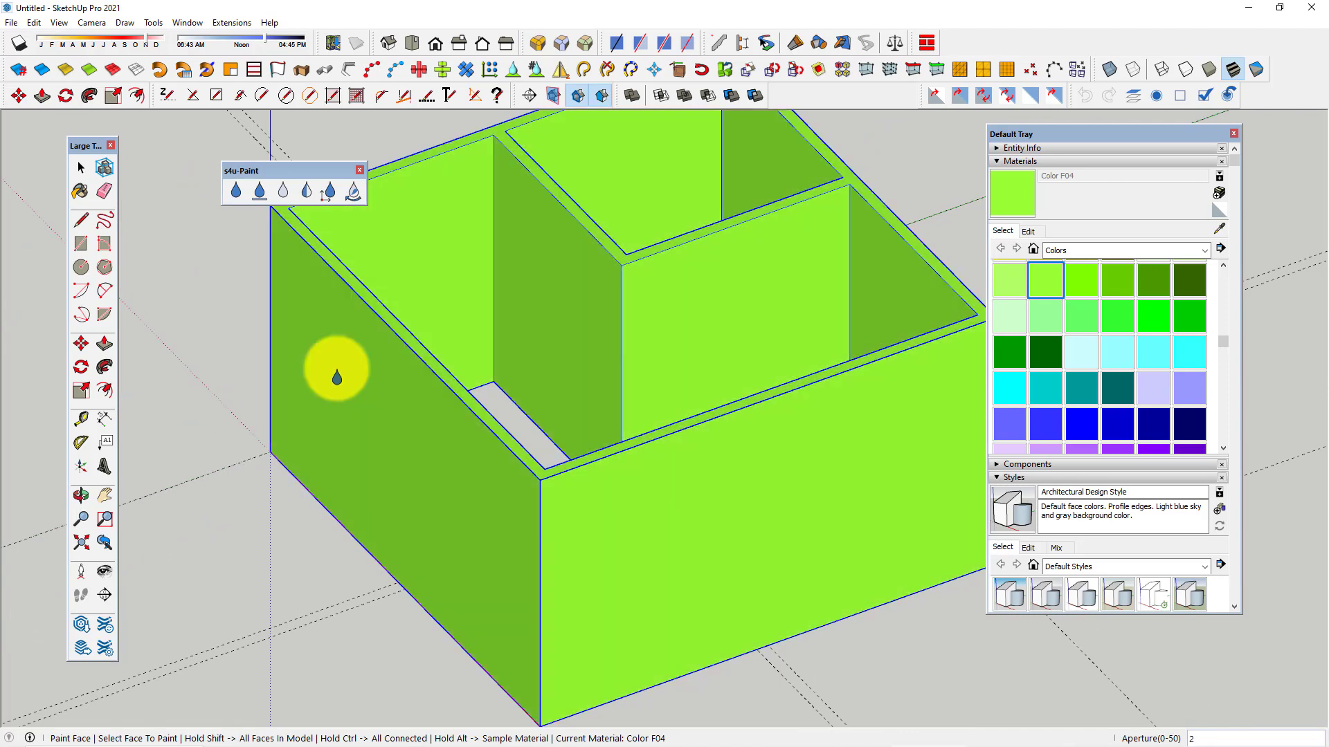
key("ctrl+z")
key("ctrl+y")
key("ctrl+z")
key("ctrl+z")
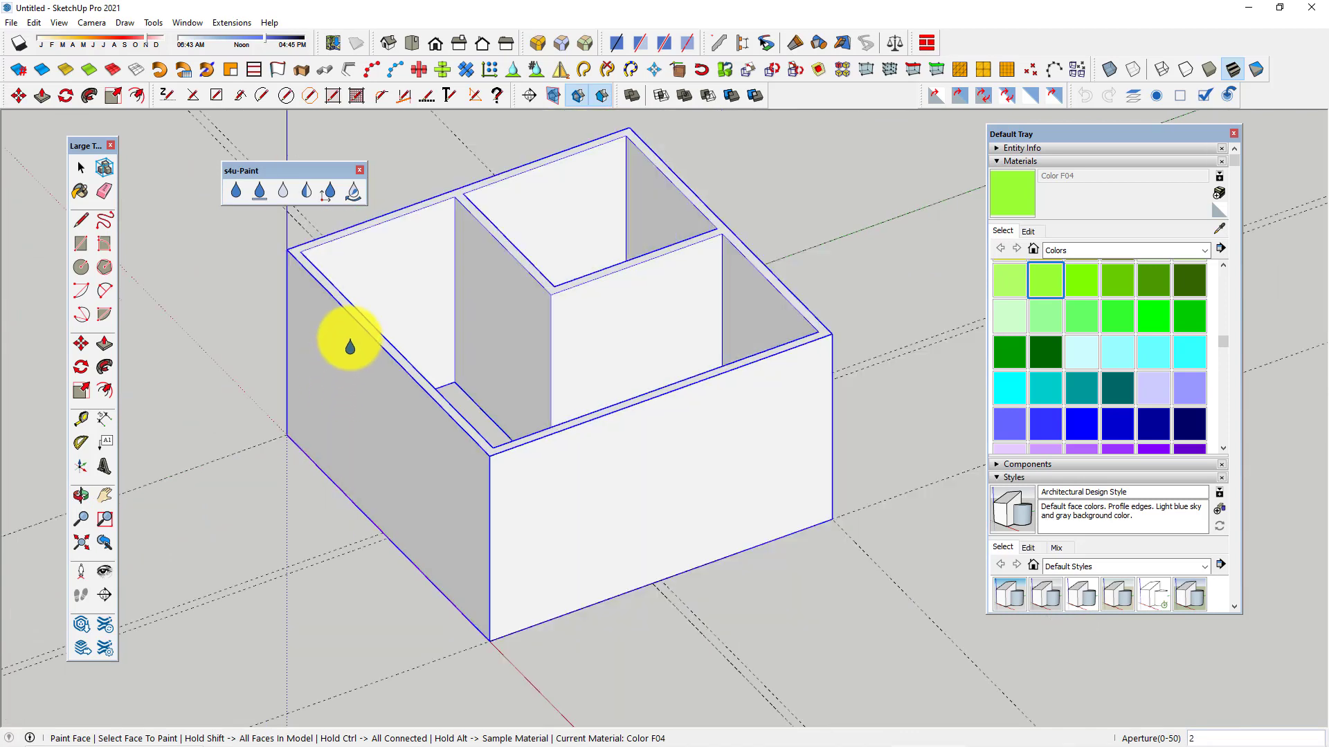
- Paint the box walls green once more, undo it, and orbit the view
scroll(351, 346, "up", 2)
scroll(341, 332, "up", 2)
left_click(372, 281)
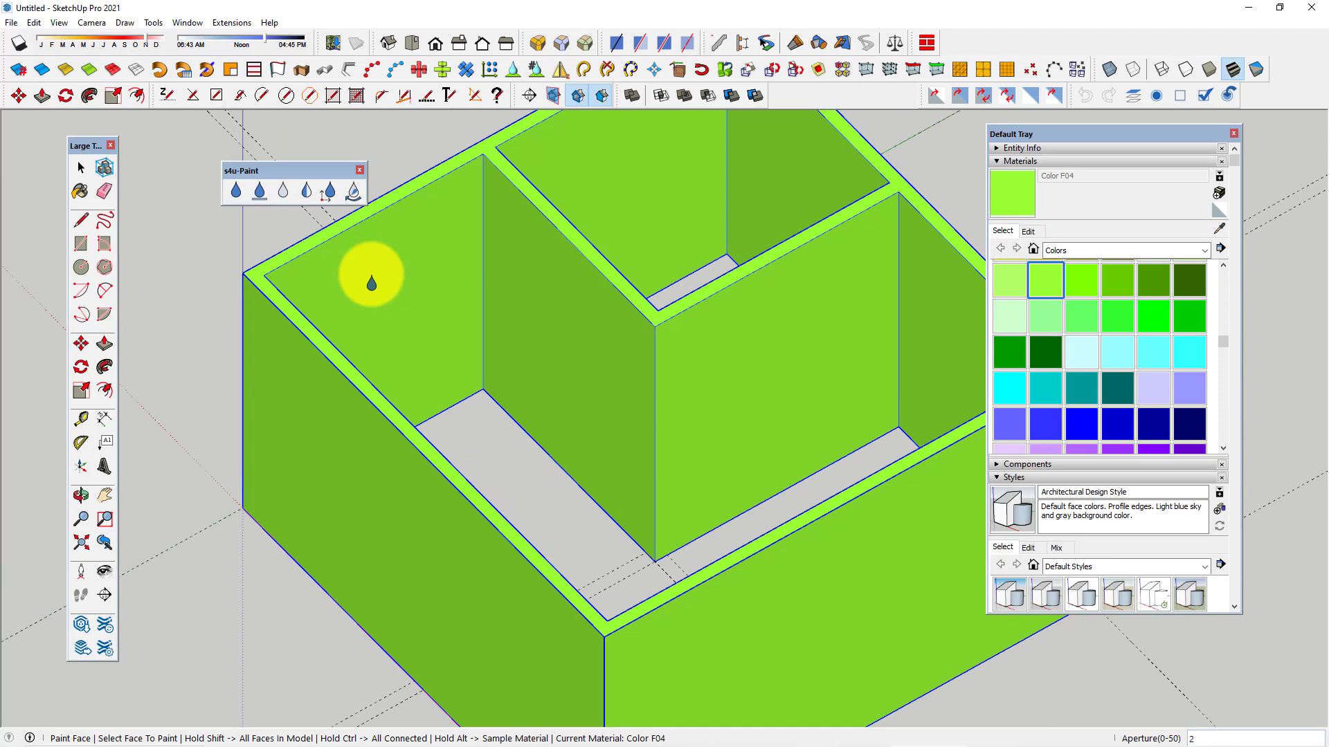
key("ctrl+z")
key("space")
mouse_move(202, 295)
middle_mouse_down()
mouse_move(247, 331)
mouse_move(558, 276)
middle_mouse_up()
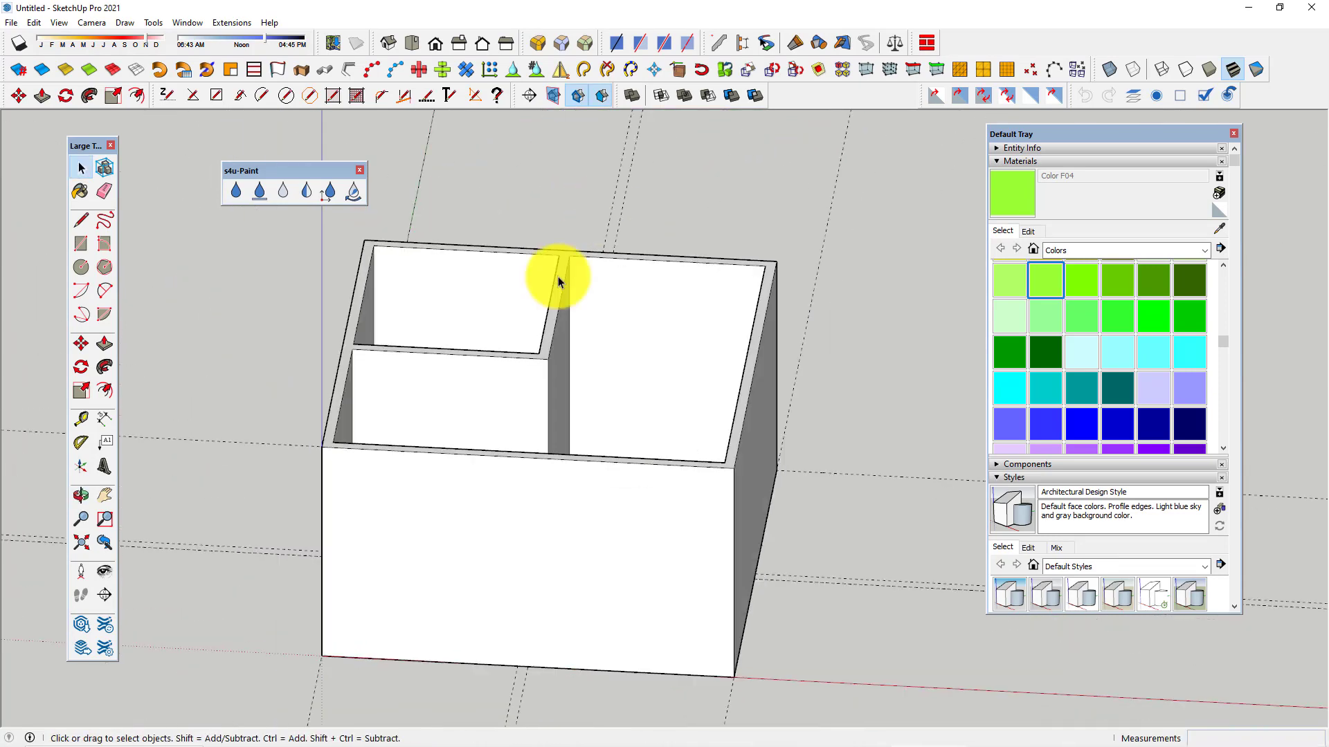
- Switch the camera back to Perspective and orbit to a closer view
scroll(415, 290, "down", 3)
left_click(87, 22)
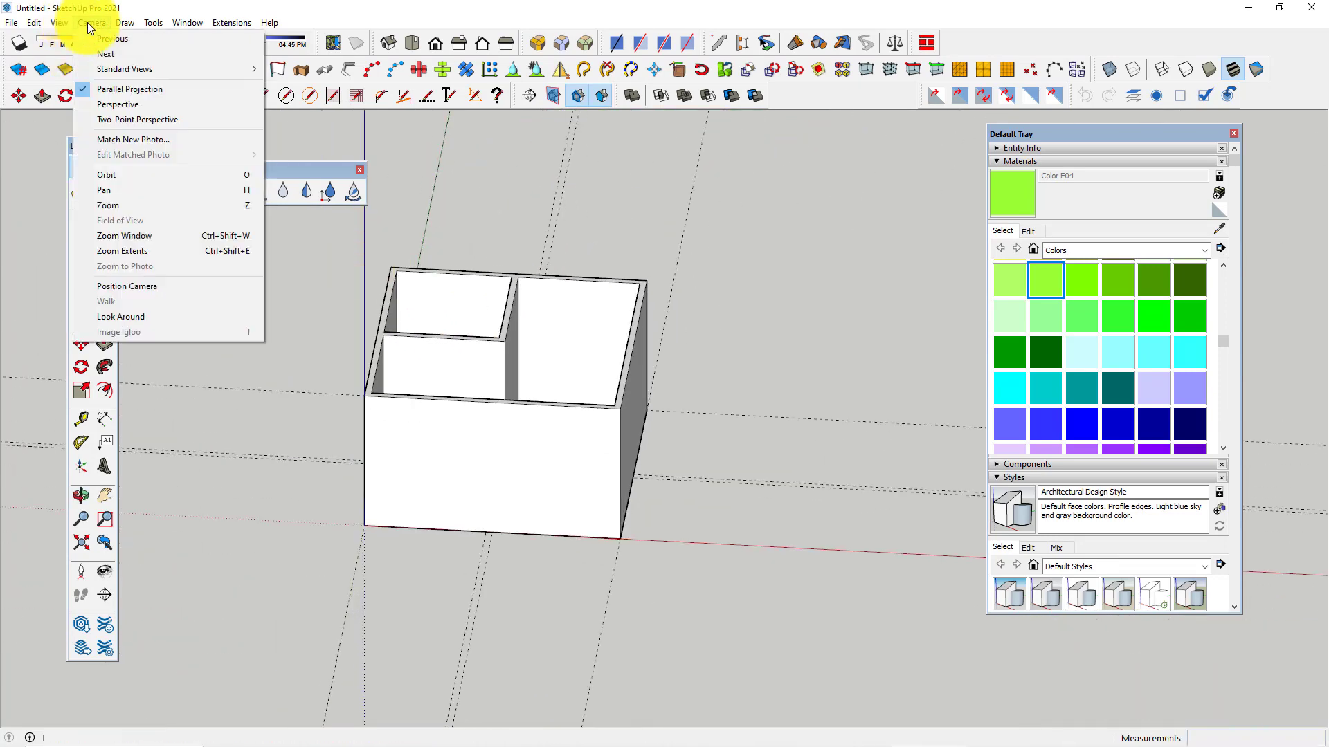
left_click(114, 95)
mouse_move(344, 261)
middle_mouse_down()
mouse_move(365, 436)
mouse_move(254, 190)
middle_mouse_up()
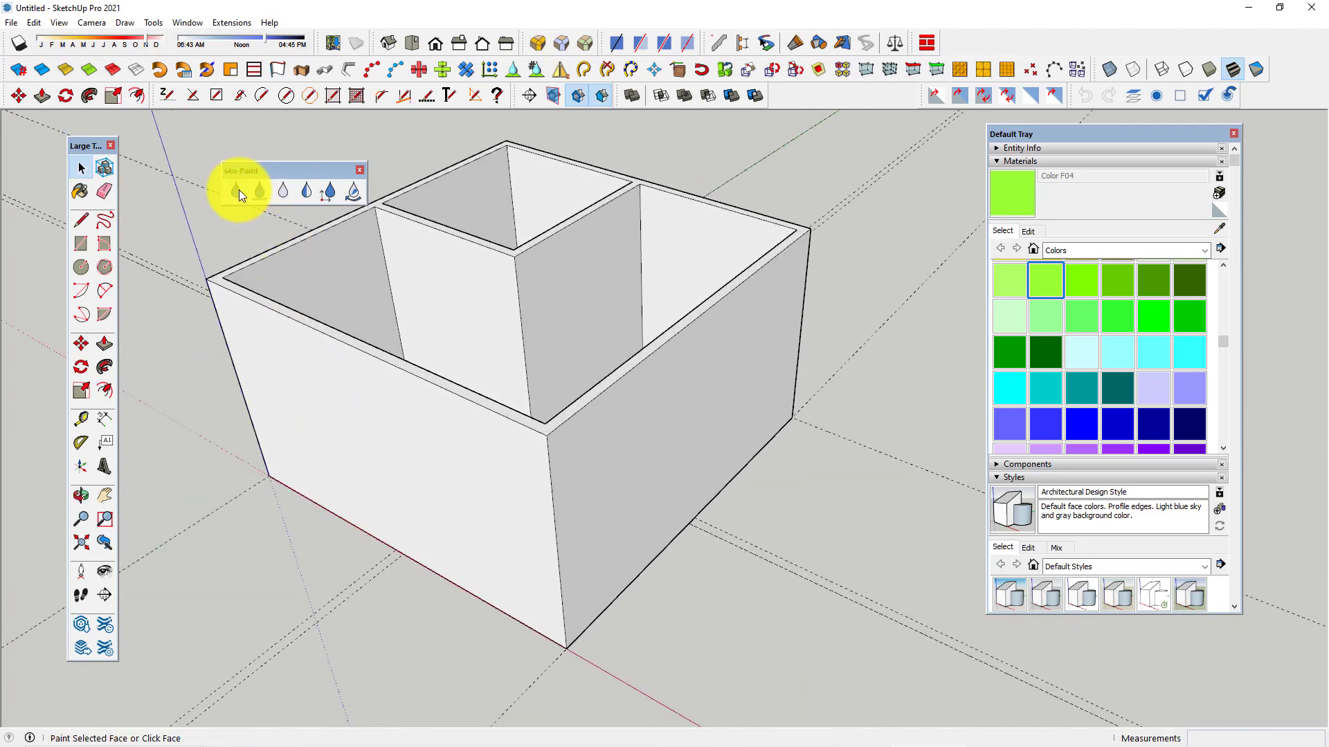
left_click(238, 189)
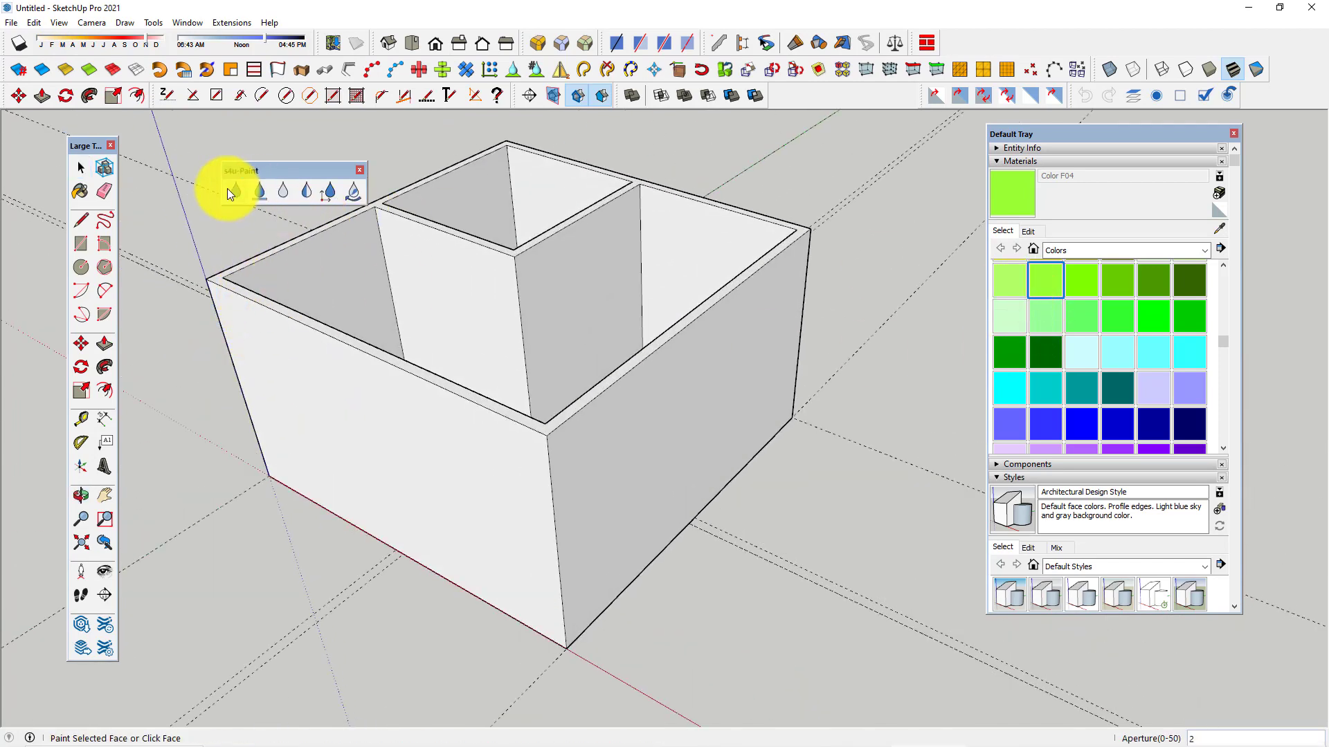
- Paint the front-left, front-right, right and left outer walls Color F04
left_click(507, 473)
scroll(208, 284, "up", 3)
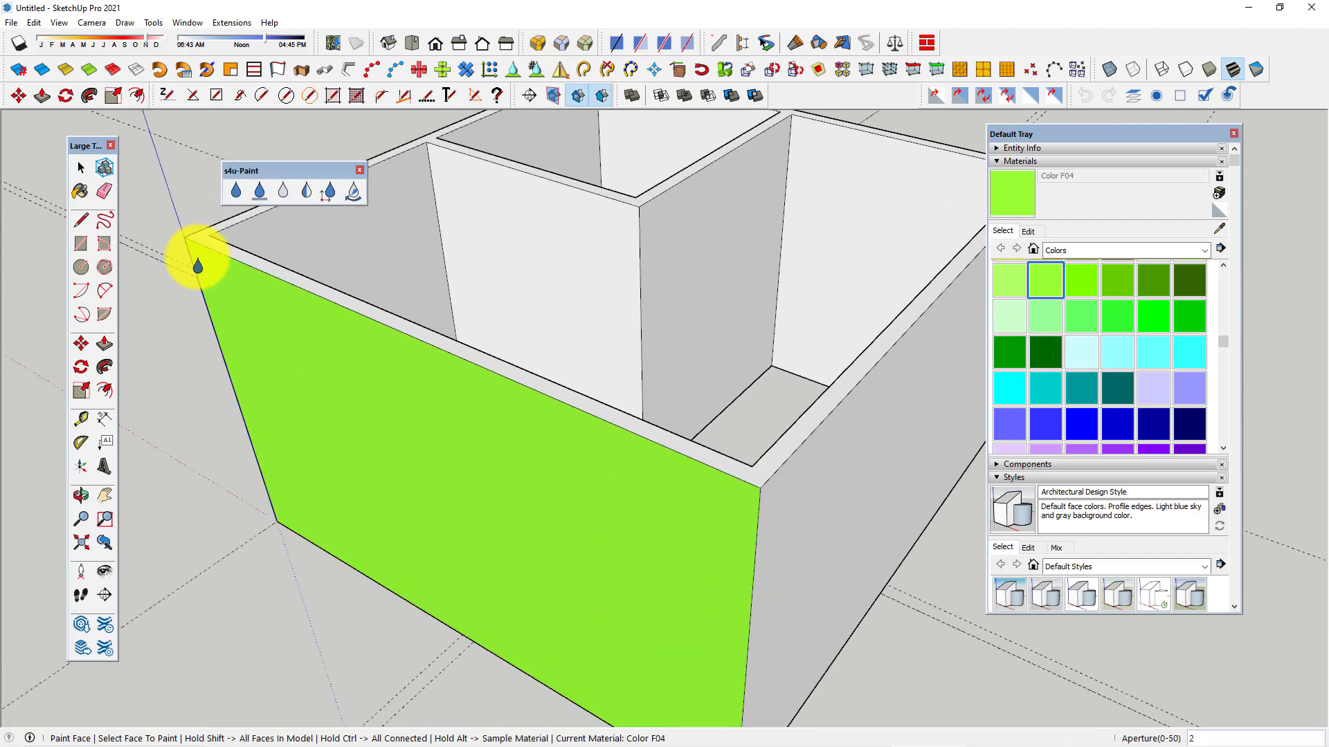
scroll(198, 266, "down", 4)
scroll(407, 377, "down", 1)
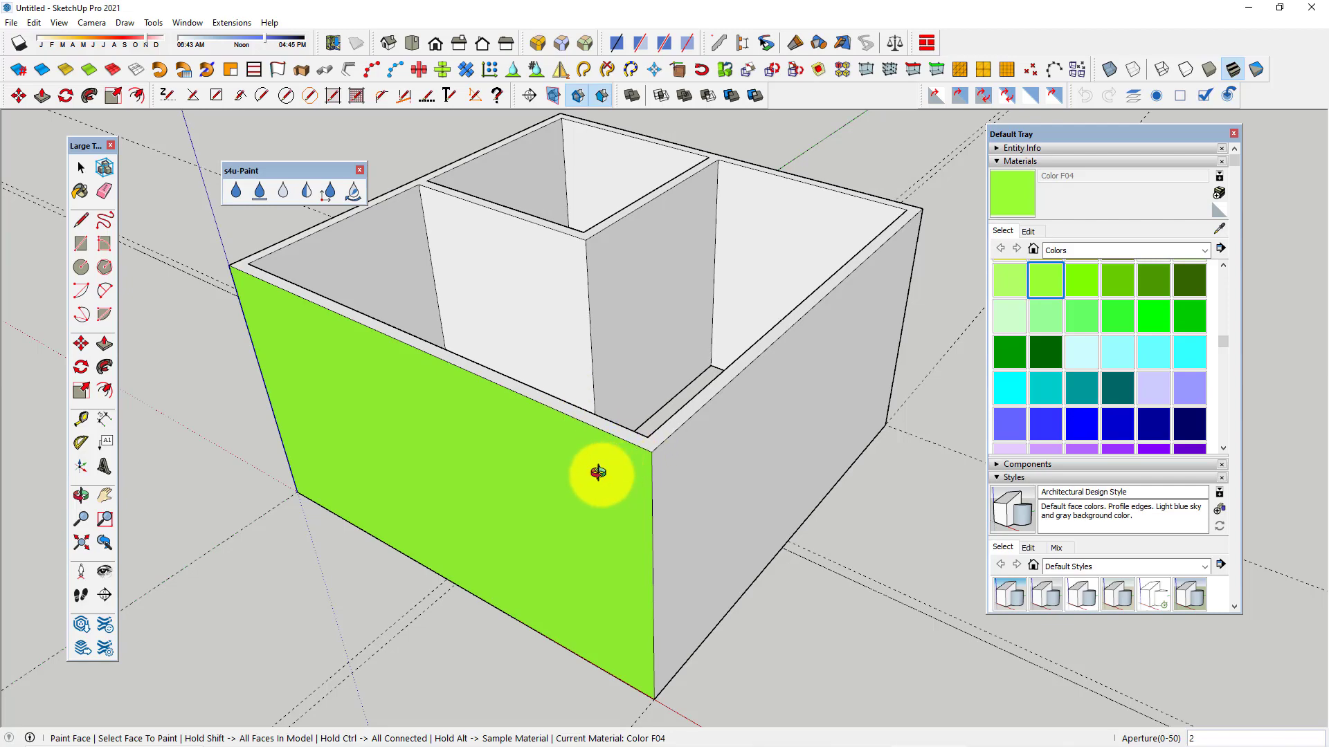
mouse_move(598, 472)
middle_mouse_down()
mouse_move(601, 483)
mouse_move(388, 451)
mouse_move(766, 376)
mouse_move(430, 429)
mouse_move(445, 415)
mouse_move(789, 356)
mouse_move(519, 357)
mouse_move(460, 430)
mouse_move(442, 297)
mouse_move(475, 311)
mouse_move(593, 288)
mouse_move(459, 347)
mouse_move(522, 455)
mouse_move(632, 335)
mouse_move(528, 362)
mouse_move(878, 347)
mouse_move(575, 455)
mouse_move(606, 345)
middle_mouse_up()
left_click(642, 480)
left_click(828, 388)
left_click(519, 356)
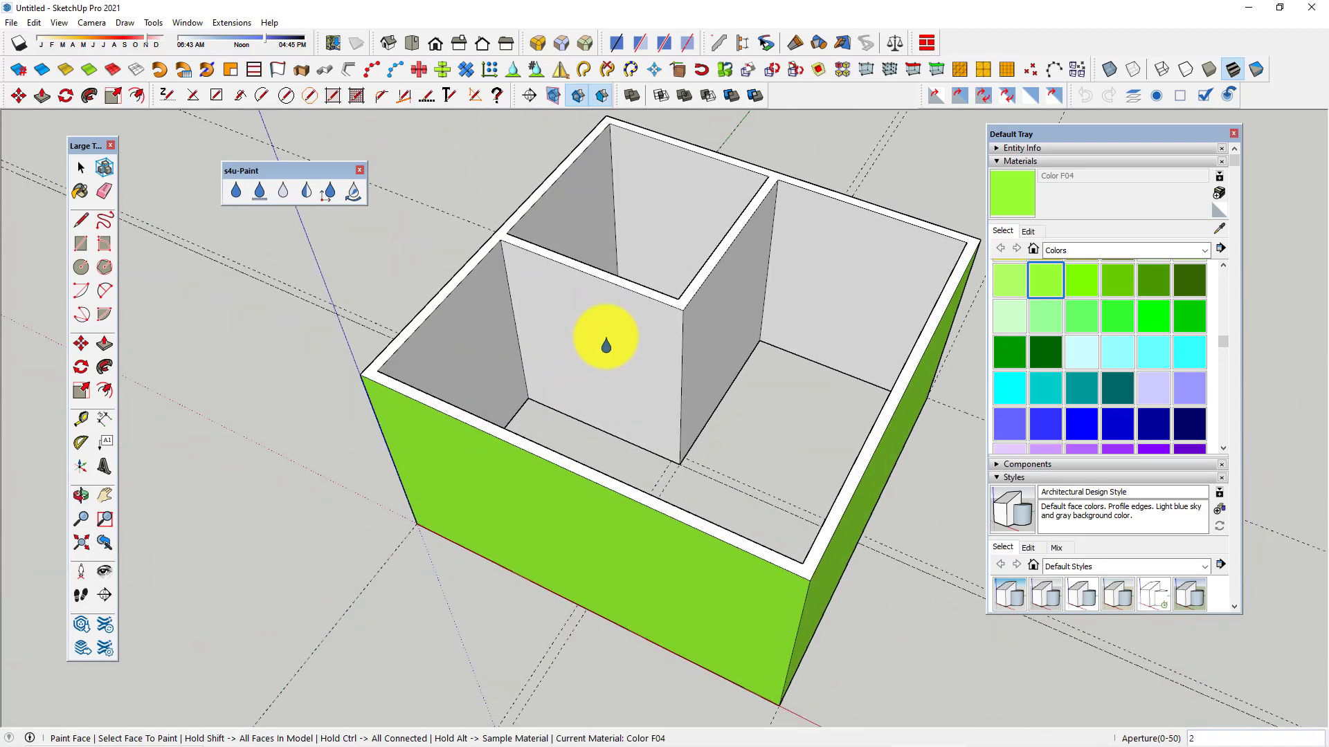
- Paint the partition's front and right faces green, then undo that paint
left_click(606, 345)
left_click(703, 324)
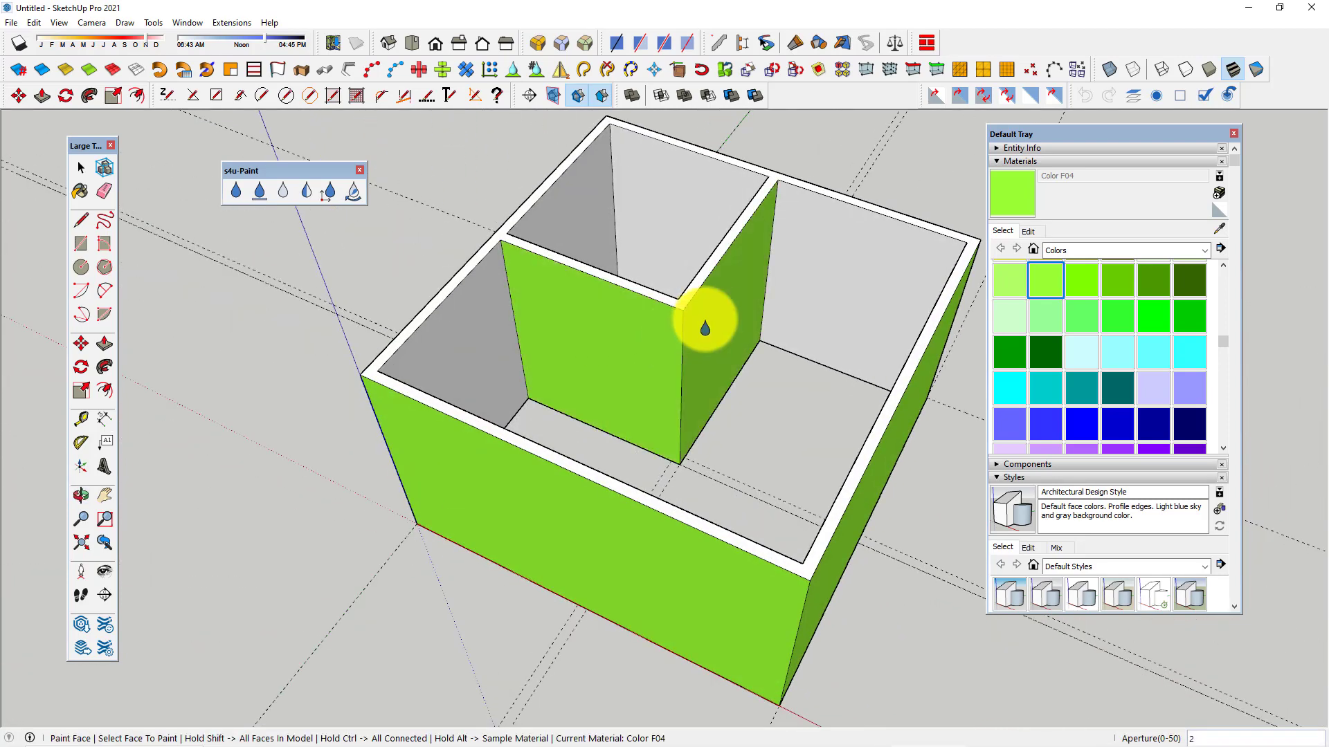
scroll(706, 326, "down", 1)
middle_click_drag(706, 331, 693, 315)
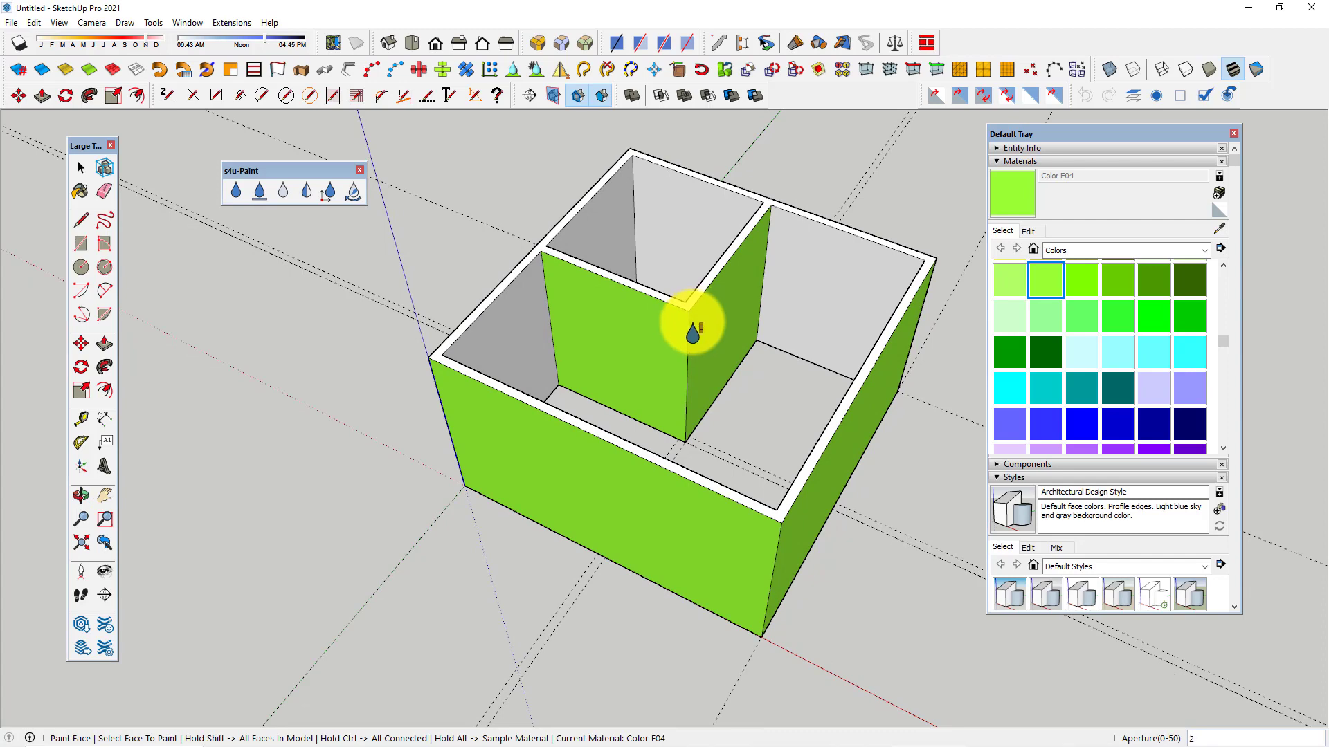
key("ctrl+z")
key("ctrl+z")
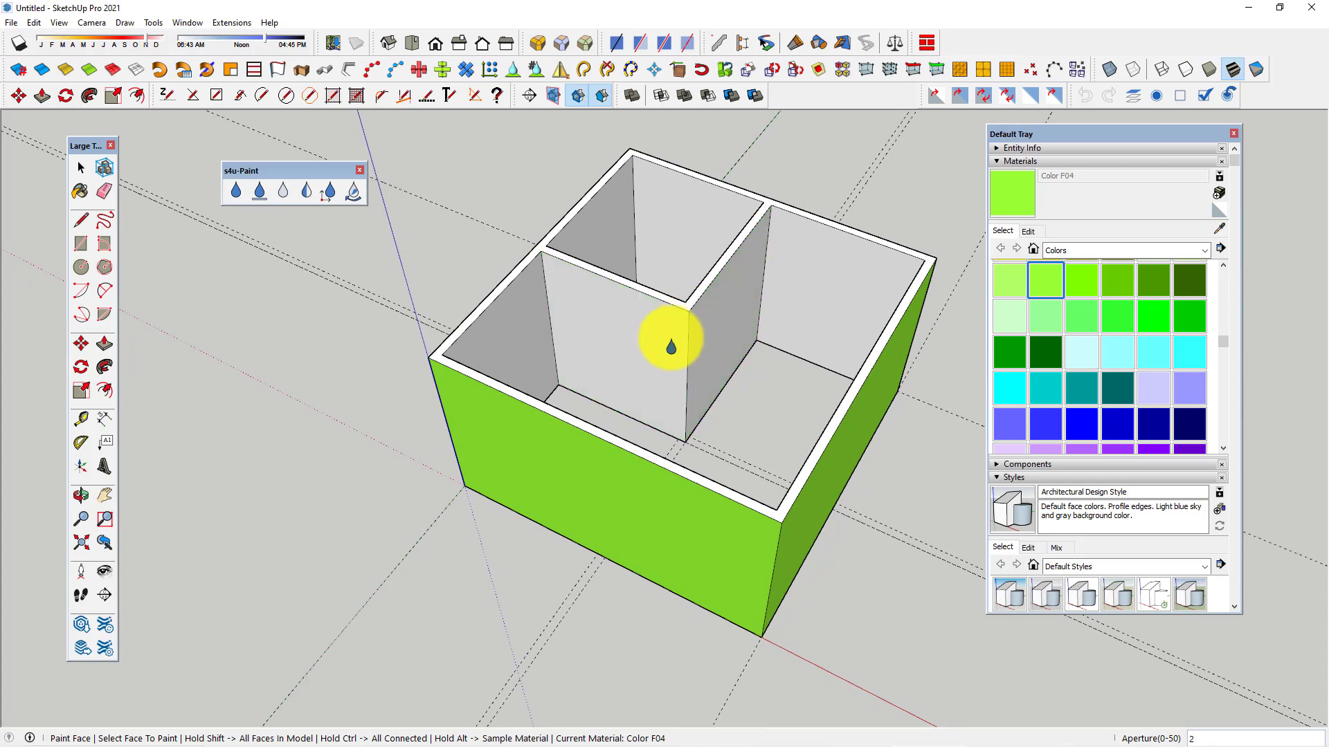
scroll(647, 335, "down", 1)
key("space")
- Draw a rectangle beside the room and pull it up into a block
left_click(85, 247)
left_click(378, 398)
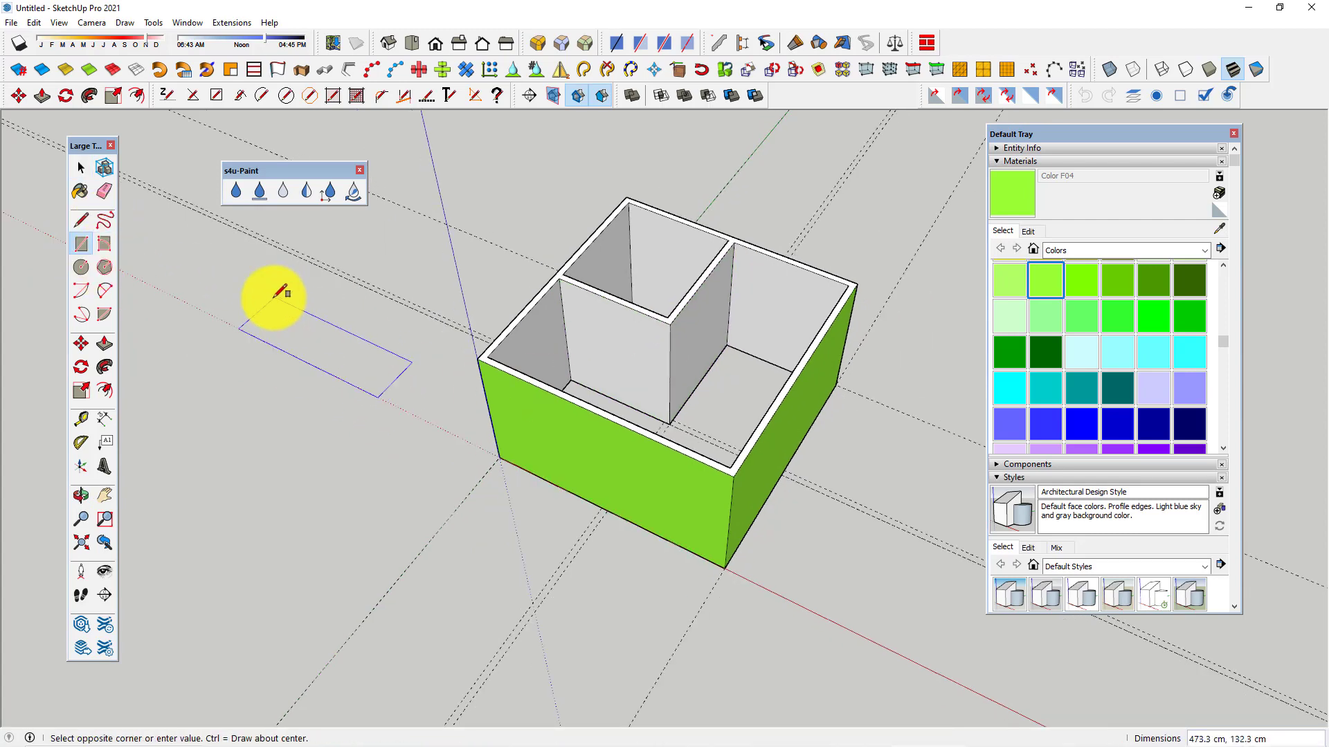
left_click(297, 289)
key("space")
key("p")
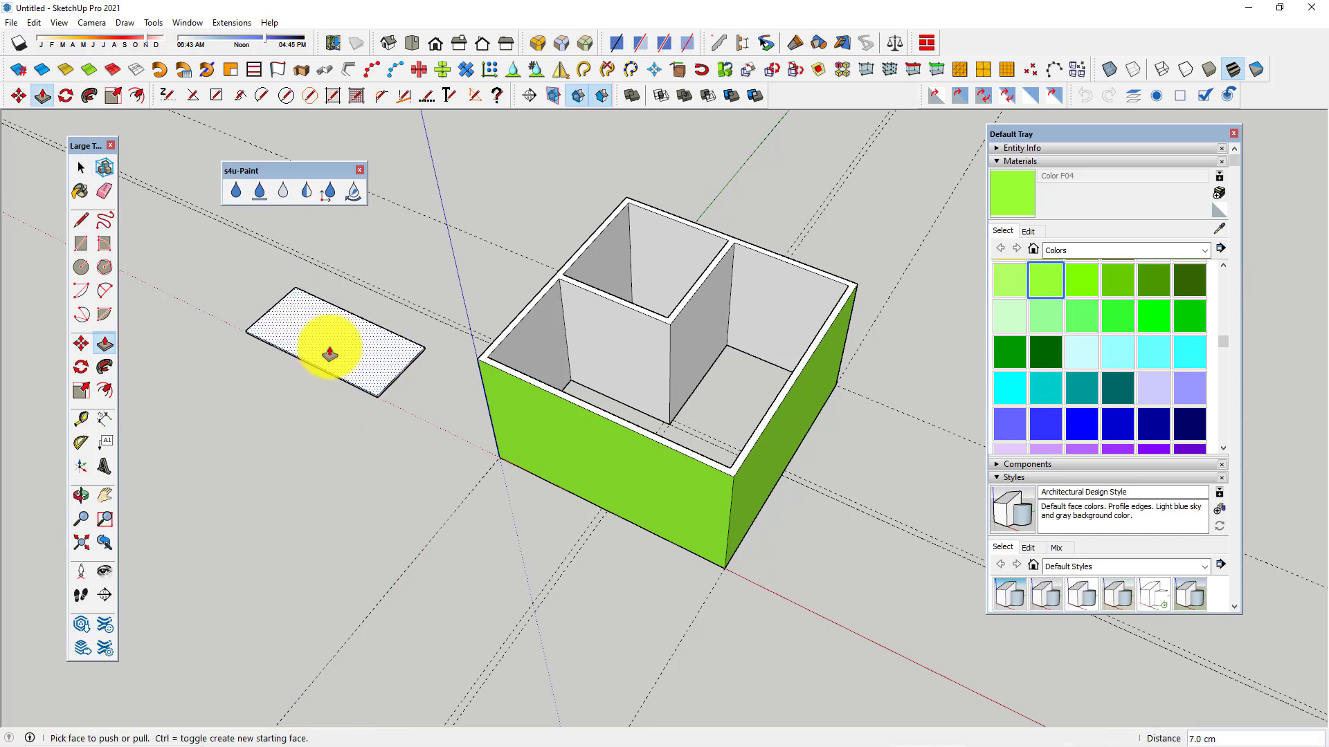
left_click_drag(320, 341, 327, 292)
key("space")
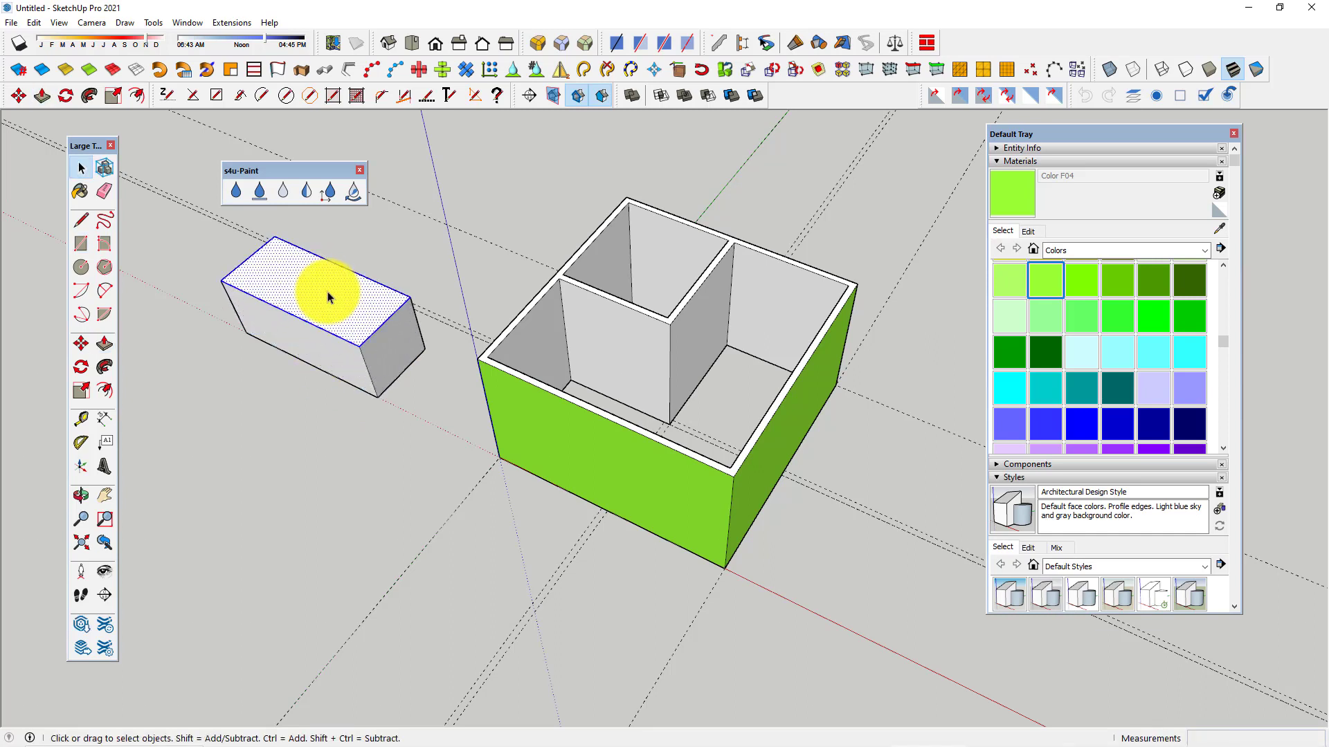
- Select the whole new block and make it a group
triple_click(327, 292)
right_click(327, 292)
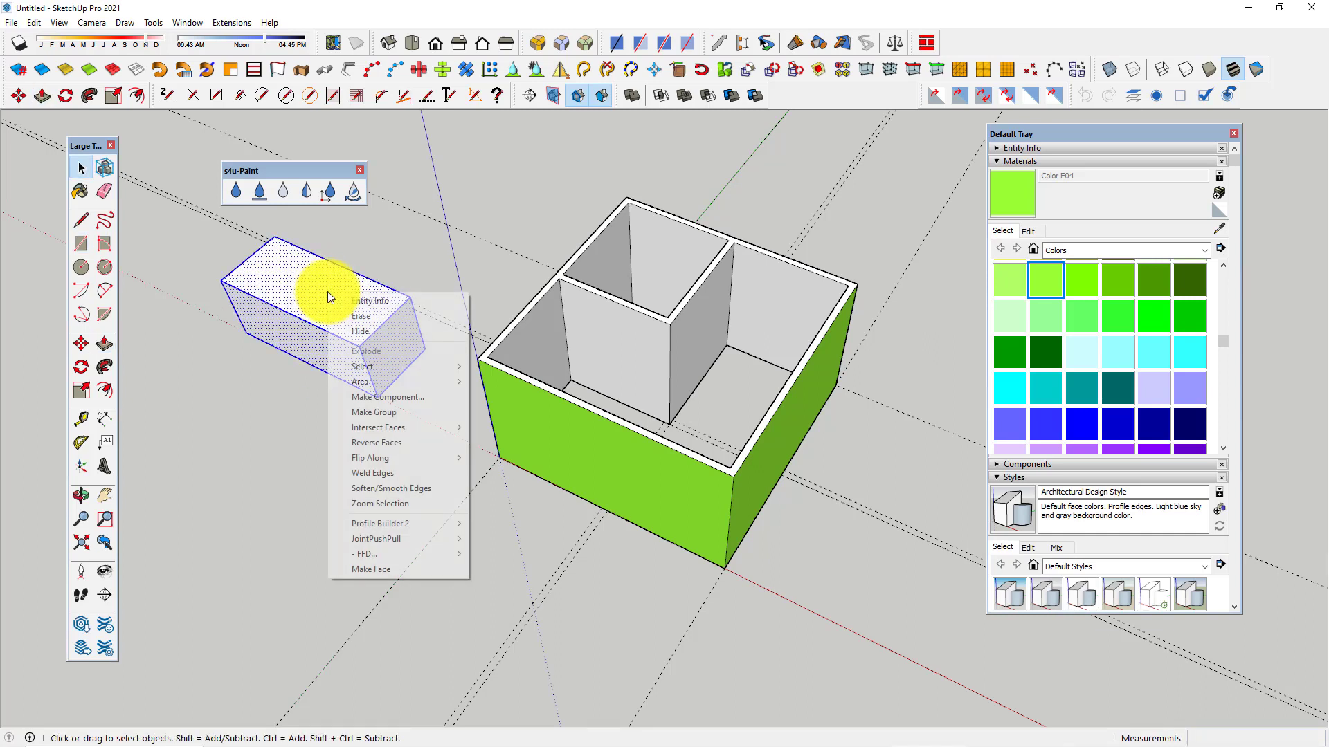
left_click(380, 411)
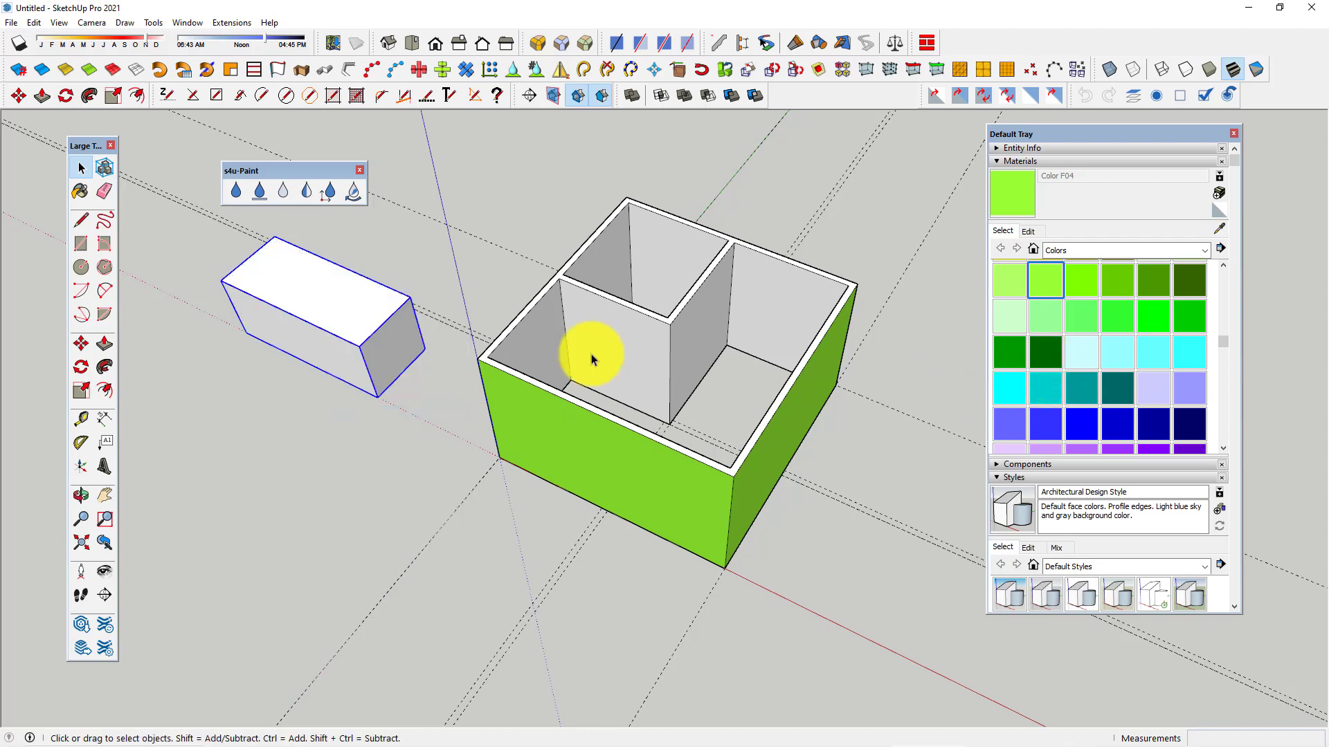
- Try painting the small box dark green, then undo it and deselect
left_click(1045, 359)
scroll(297, 293, "up", 2)
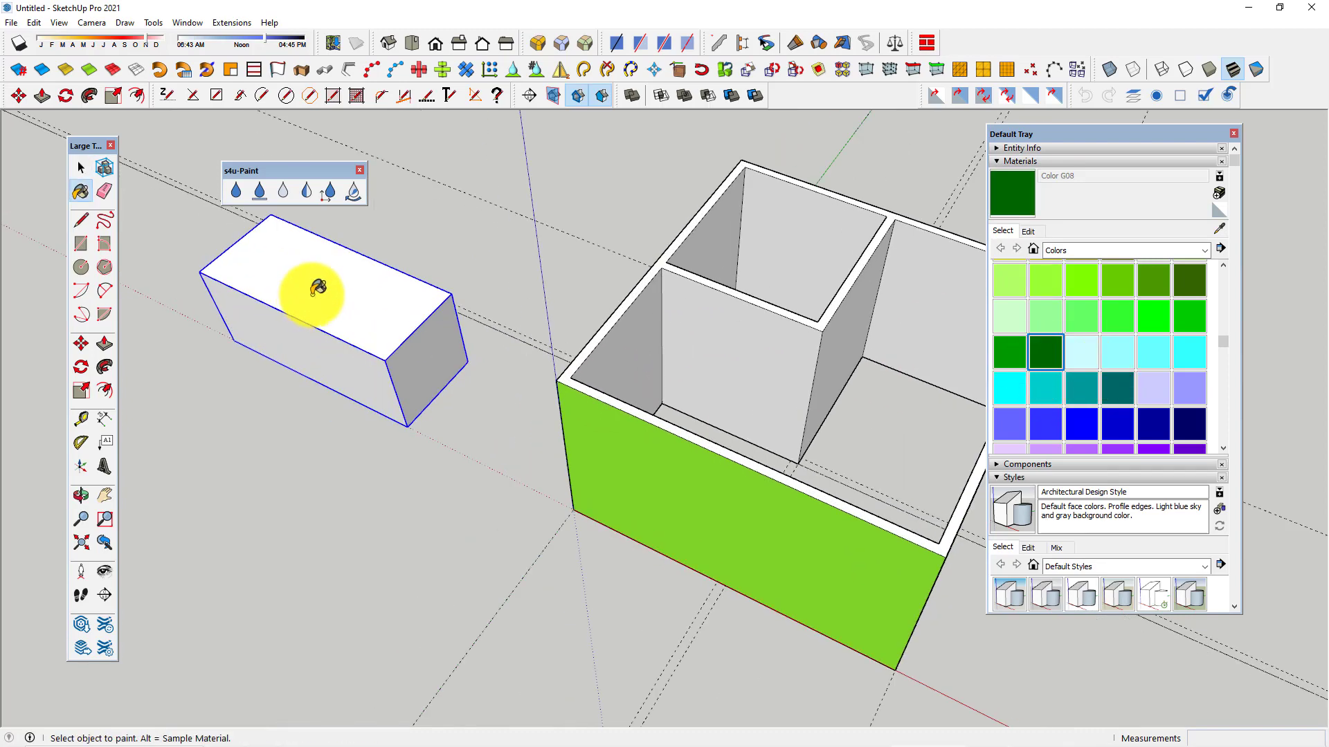
left_click(338, 322)
key("ctrl+z")
key("space")
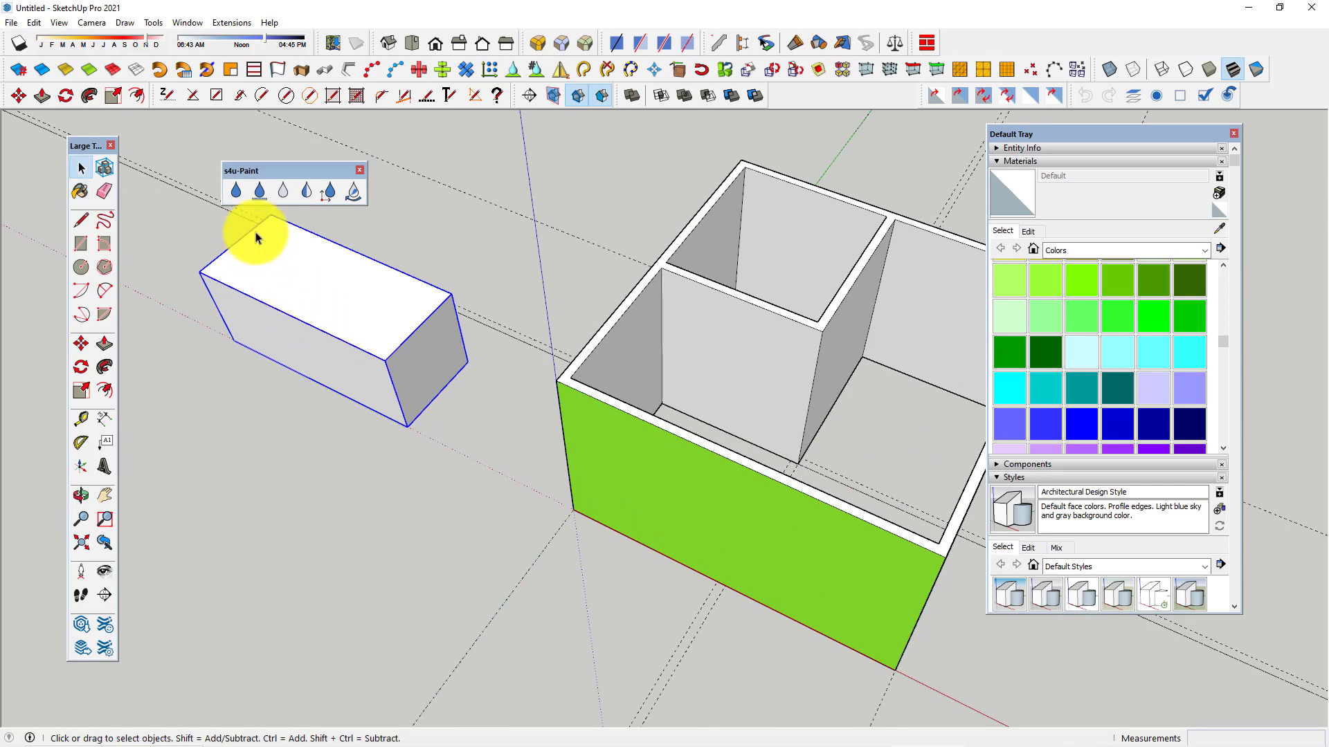
left_click(246, 410)
middle_click_drag(246, 410, 261, 321)
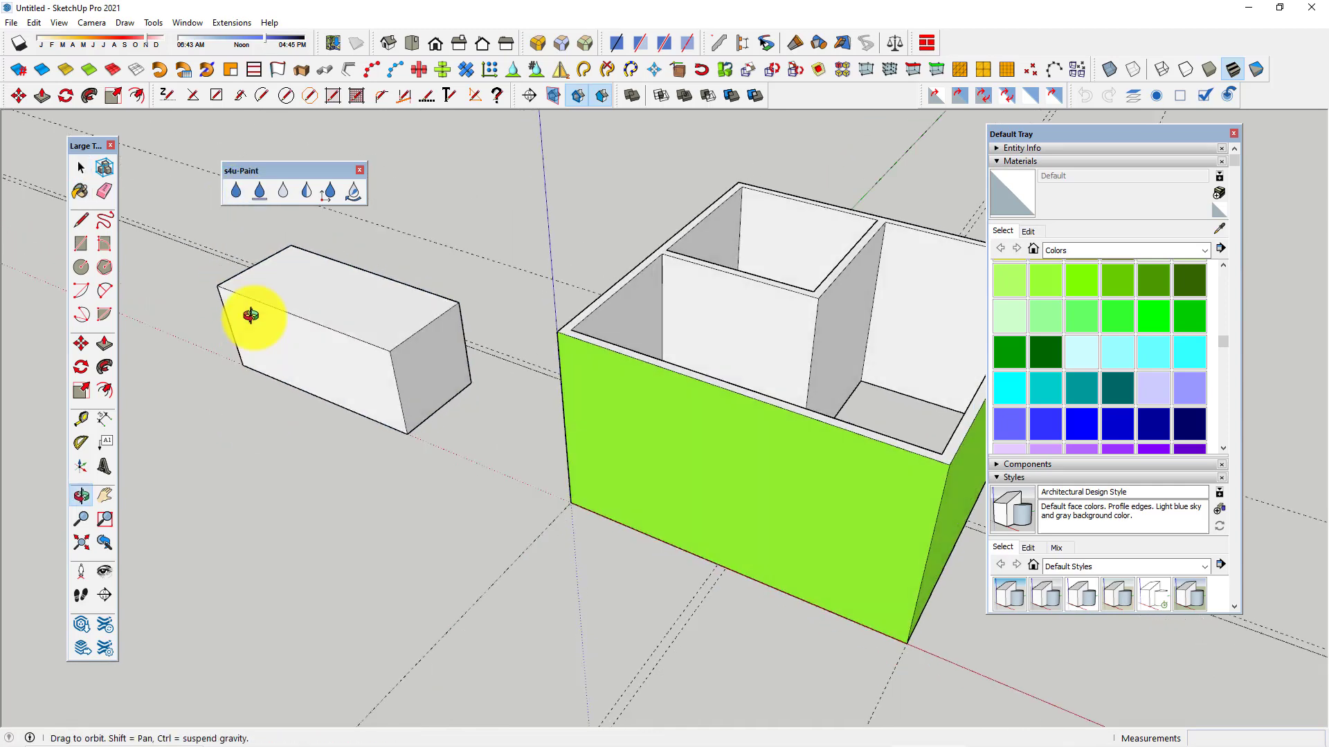
- Test blue Color I04 on the whole box, undo it, and reselect blue
left_click(236, 195)
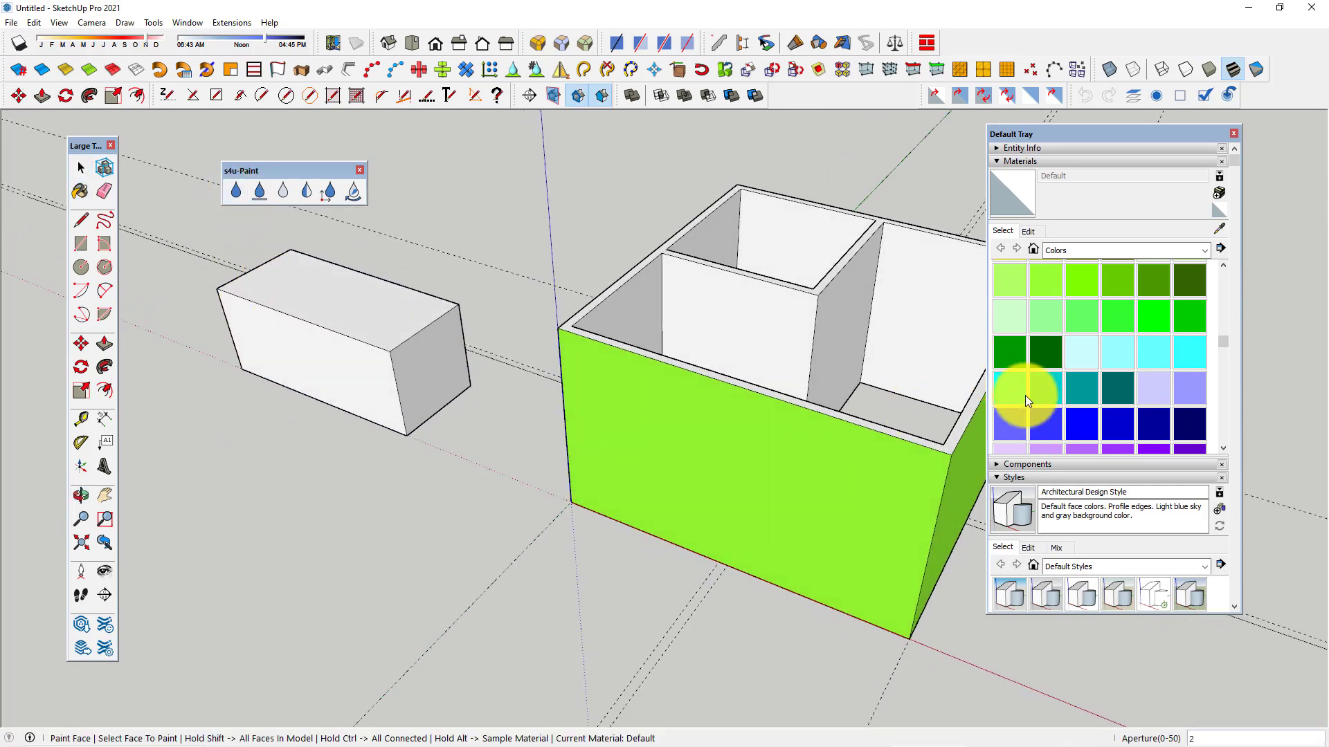
left_click(1047, 431)
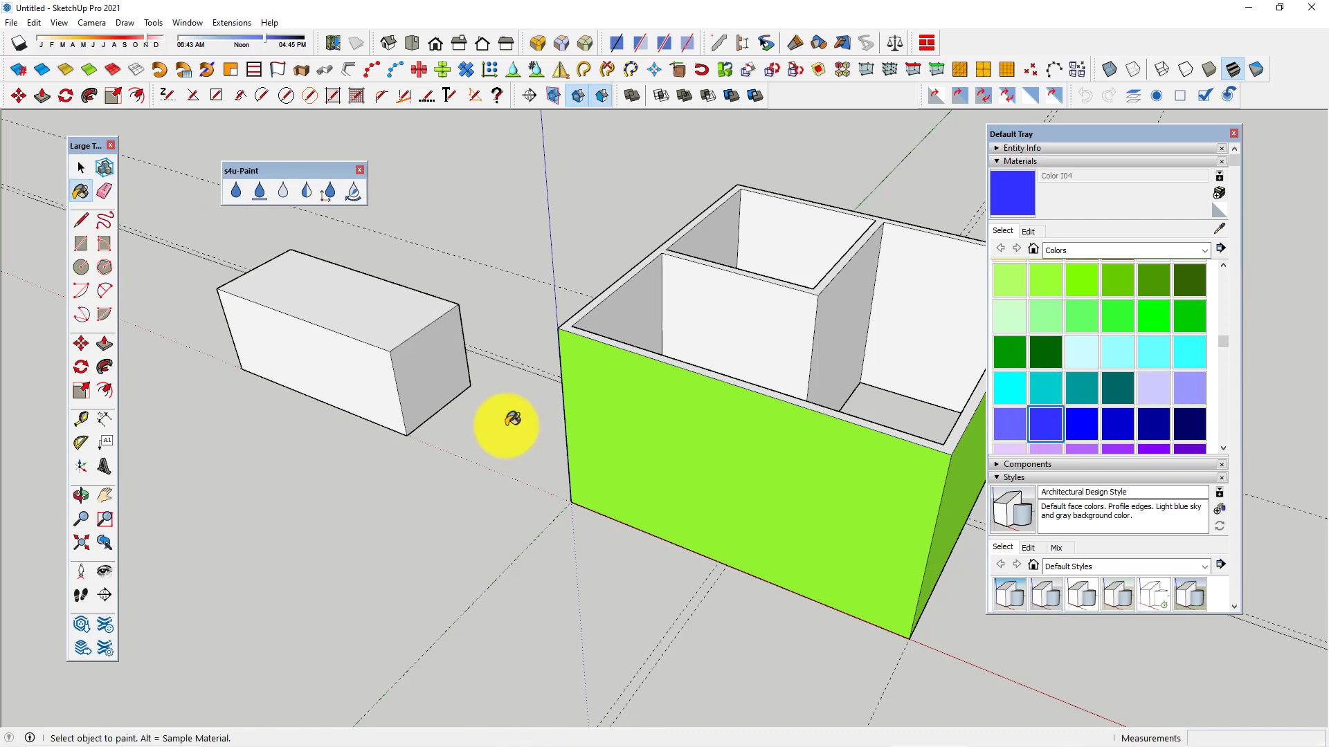
left_click(368, 399)
key("ctrl+z")
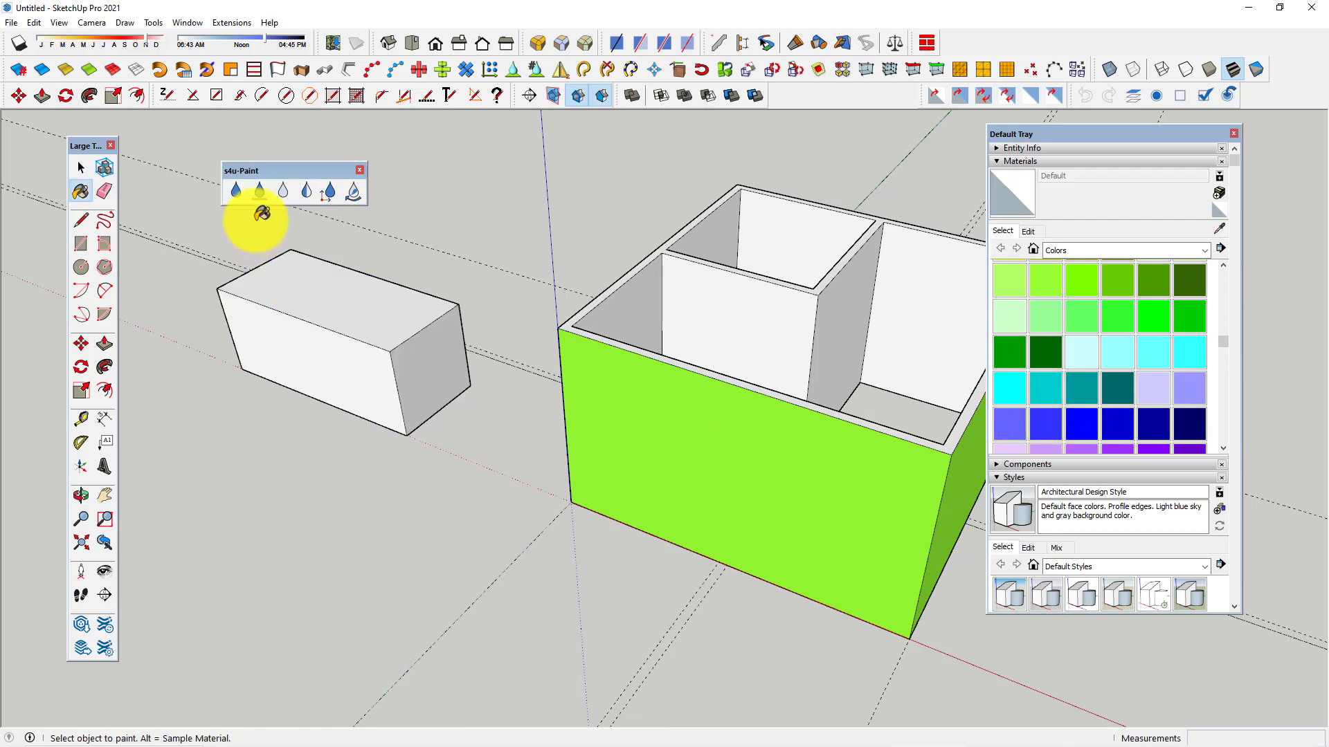
left_click(236, 191)
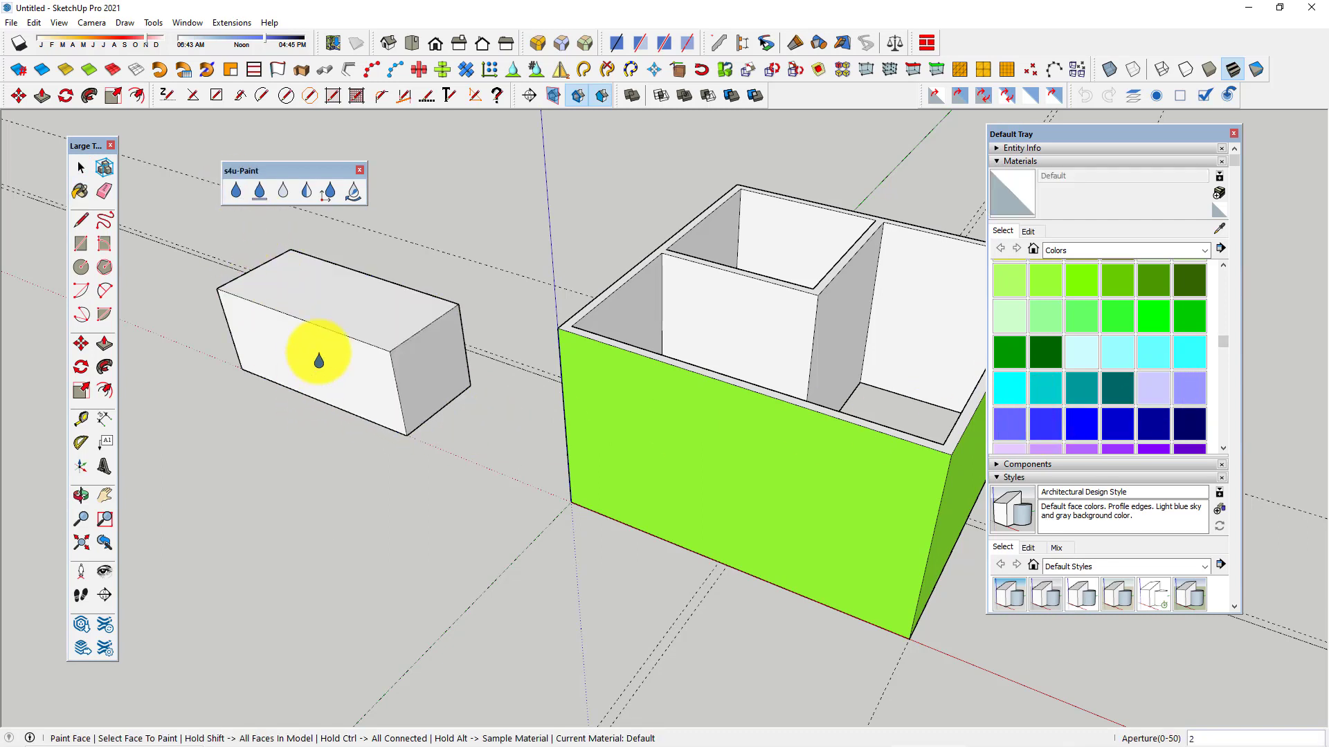
scroll(884, 425, "up", 1)
left_click(1045, 424)
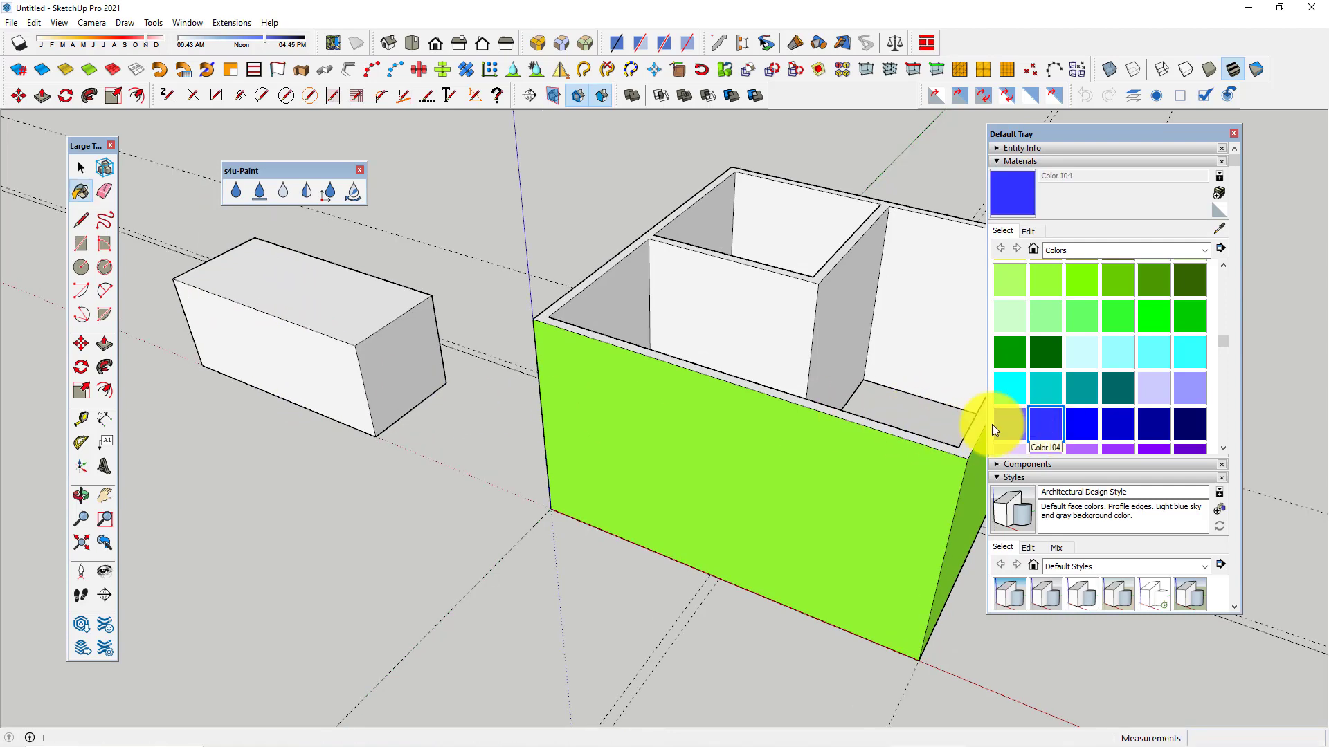
- Paint the box's front, right, left and top faces blue one at a time
left_click(239, 185)
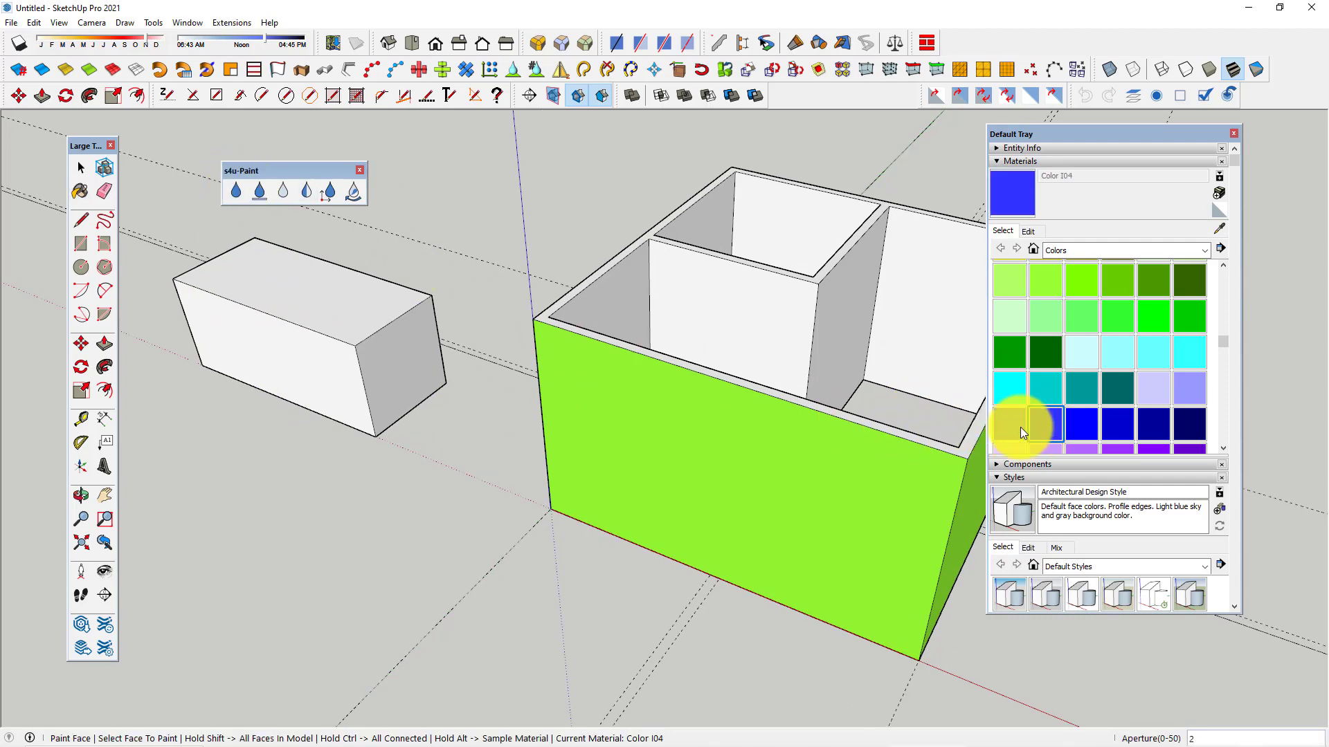
left_click(312, 360)
scroll(320, 319, "up", 1)
scroll(319, 318, "up", 1)
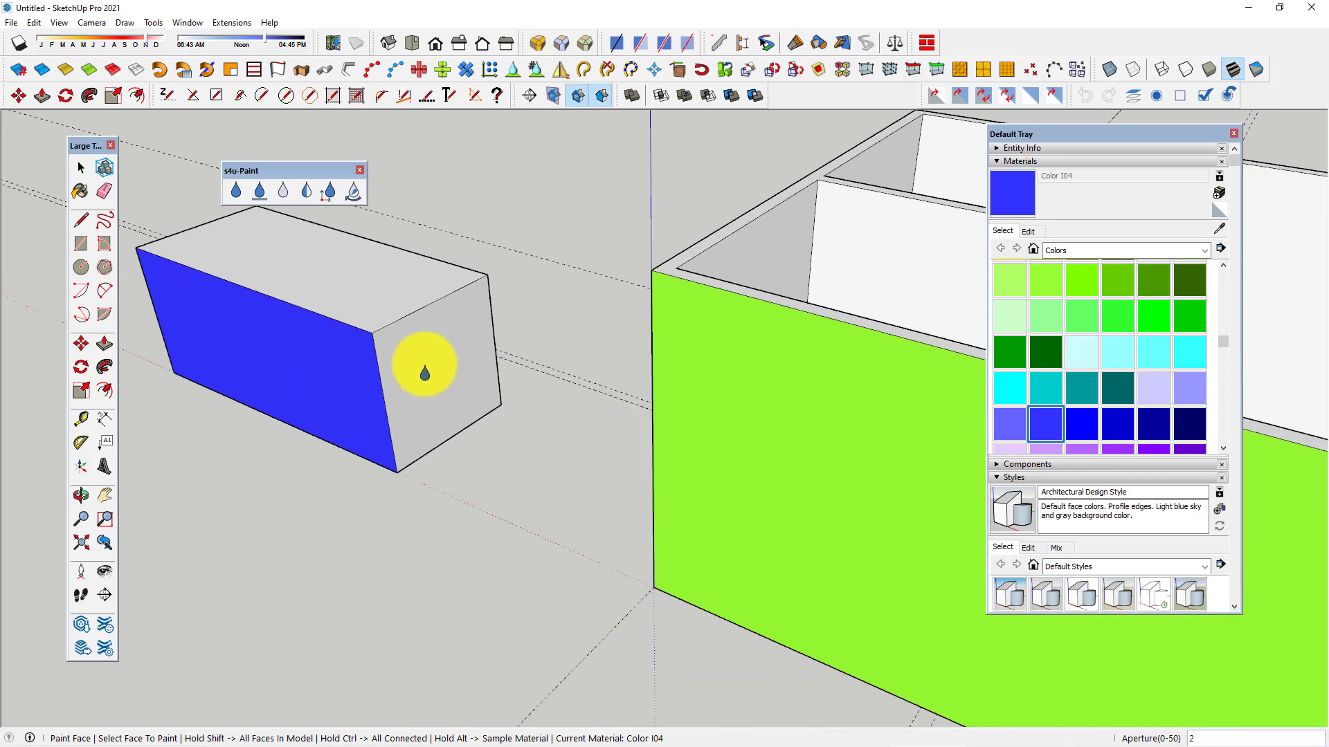
left_click(425, 374)
scroll(429, 377, "down", 1)
mouse_move(396, 392)
middle_mouse_down()
mouse_move(400, 320)
mouse_move(602, 355)
mouse_move(534, 542)
mouse_move(280, 496)
middle_mouse_up()
left_click(284, 488)
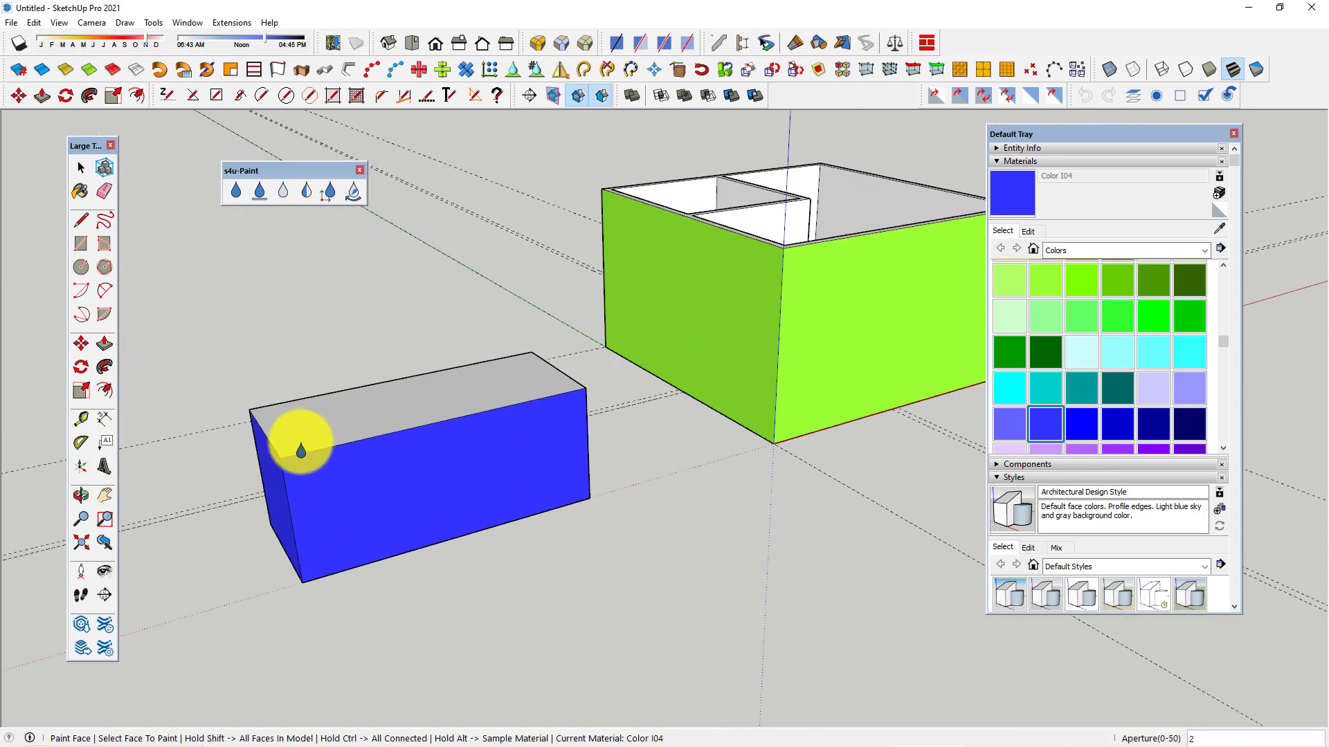
left_click(346, 423)
mouse_move(445, 445)
middle_mouse_down()
mouse_move(475, 439)
mouse_move(293, 520)
mouse_move(594, 296)
mouse_move(638, 312)
mouse_move(585, 341)
mouse_move(756, 334)
mouse_move(721, 282)
mouse_move(484, 242)
middle_mouse_up()
key("space")
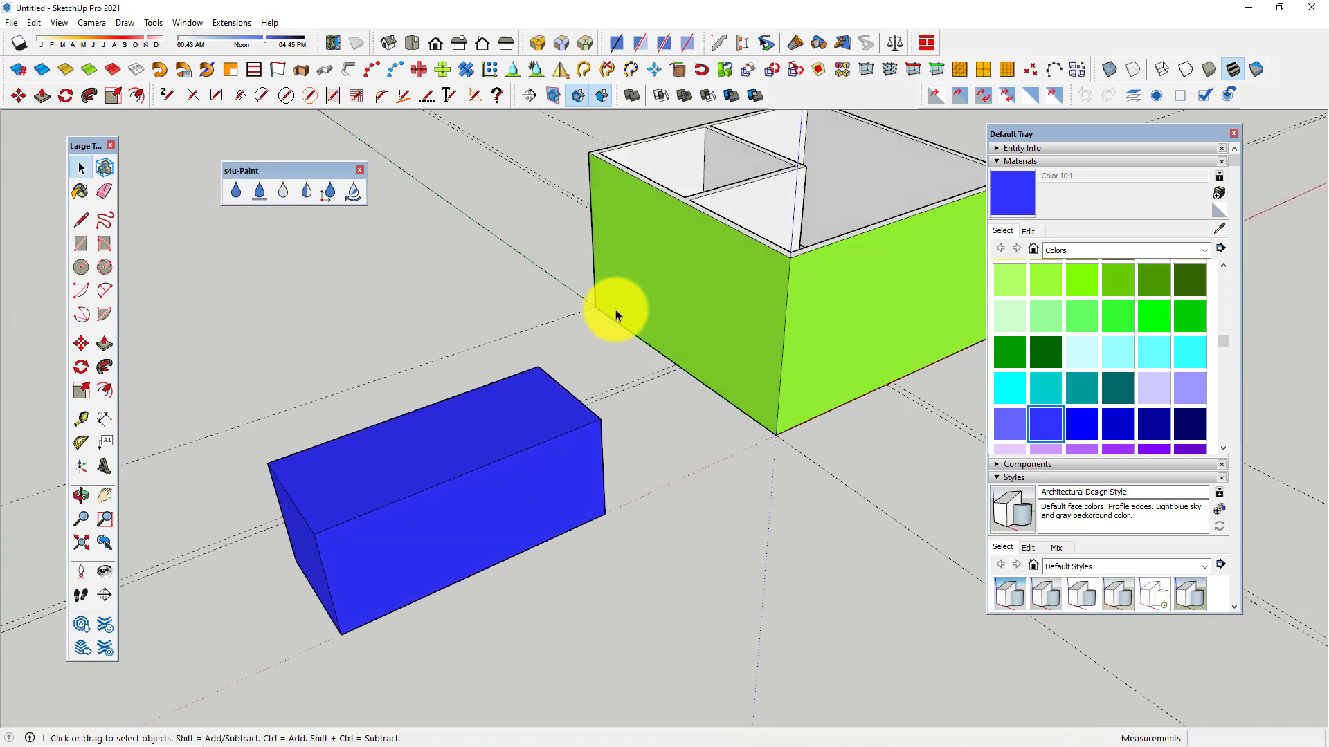
- Draw a rectangle left of the blue box and pull it up into a box
middle_click_drag(616, 309, 251, 213)
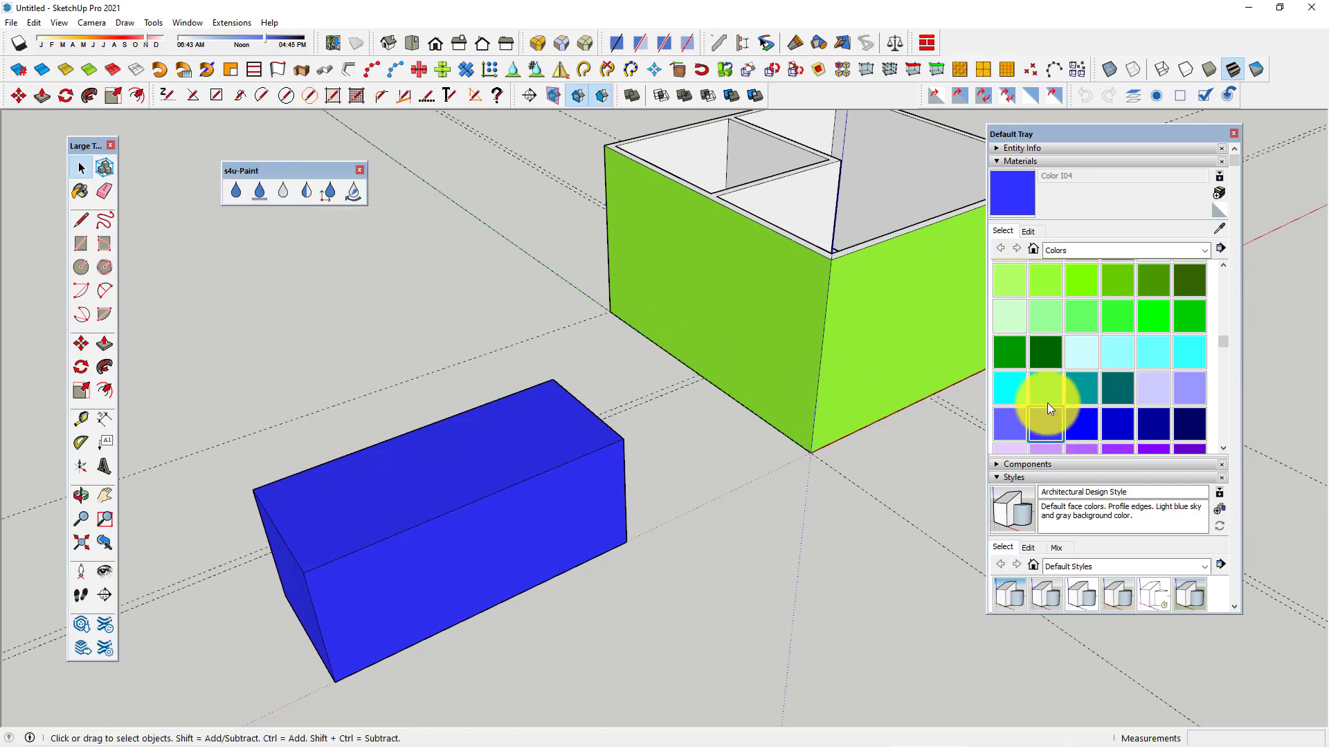
middle_click_drag(831, 401, 473, 409)
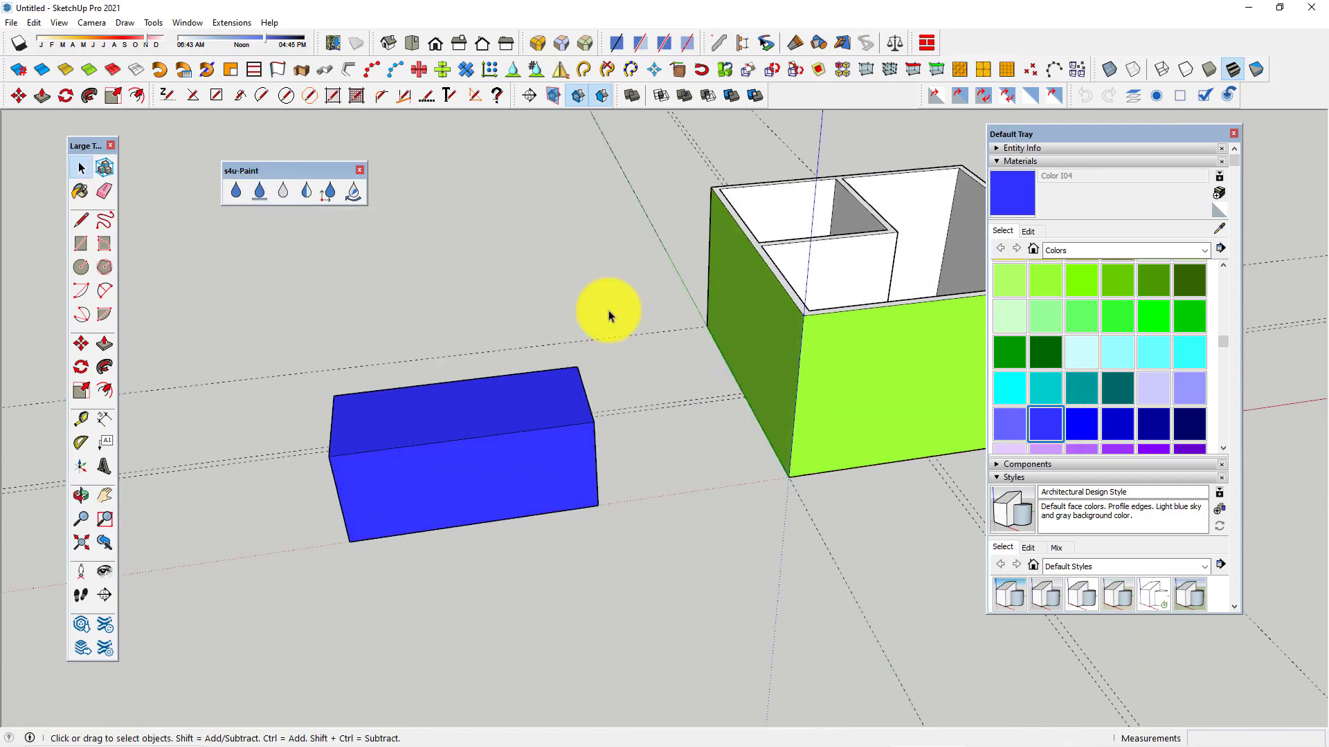
left_click(80, 245)
scroll(232, 398, "down", 2)
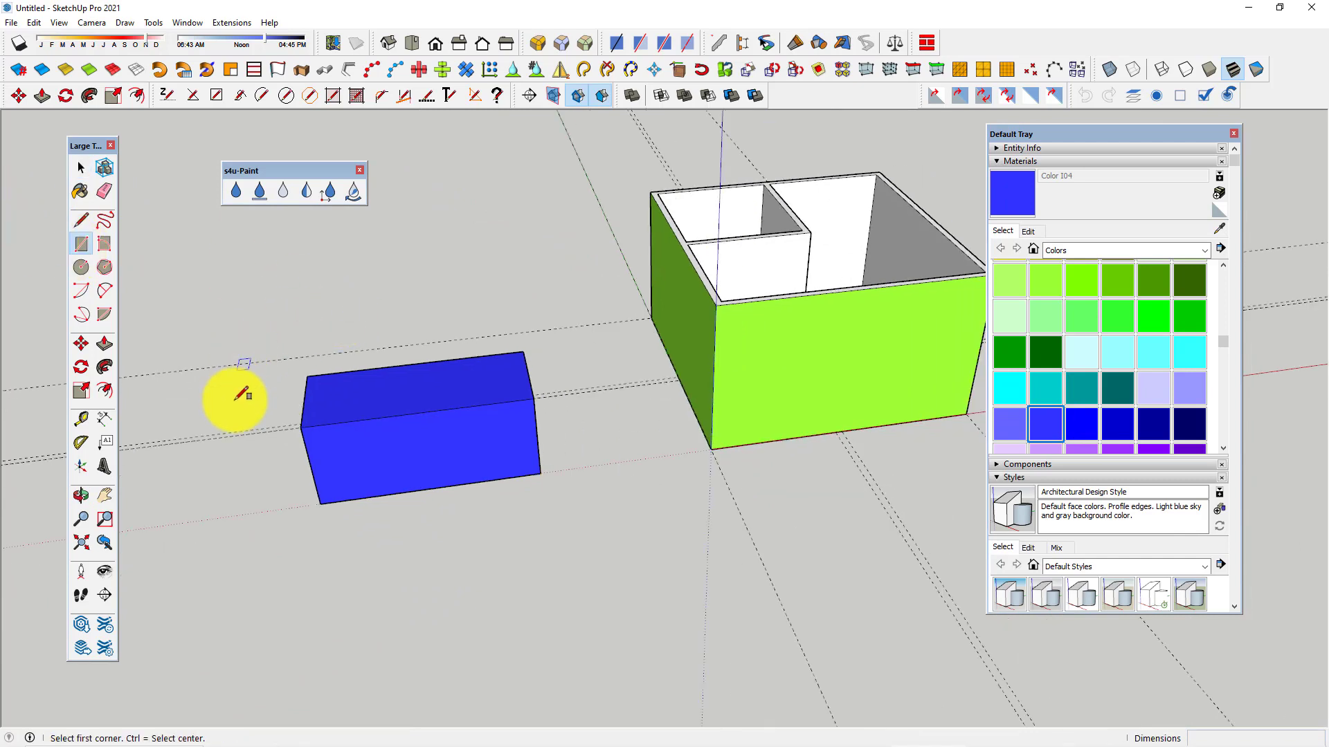
left_click(240, 420)
left_click(184, 333)
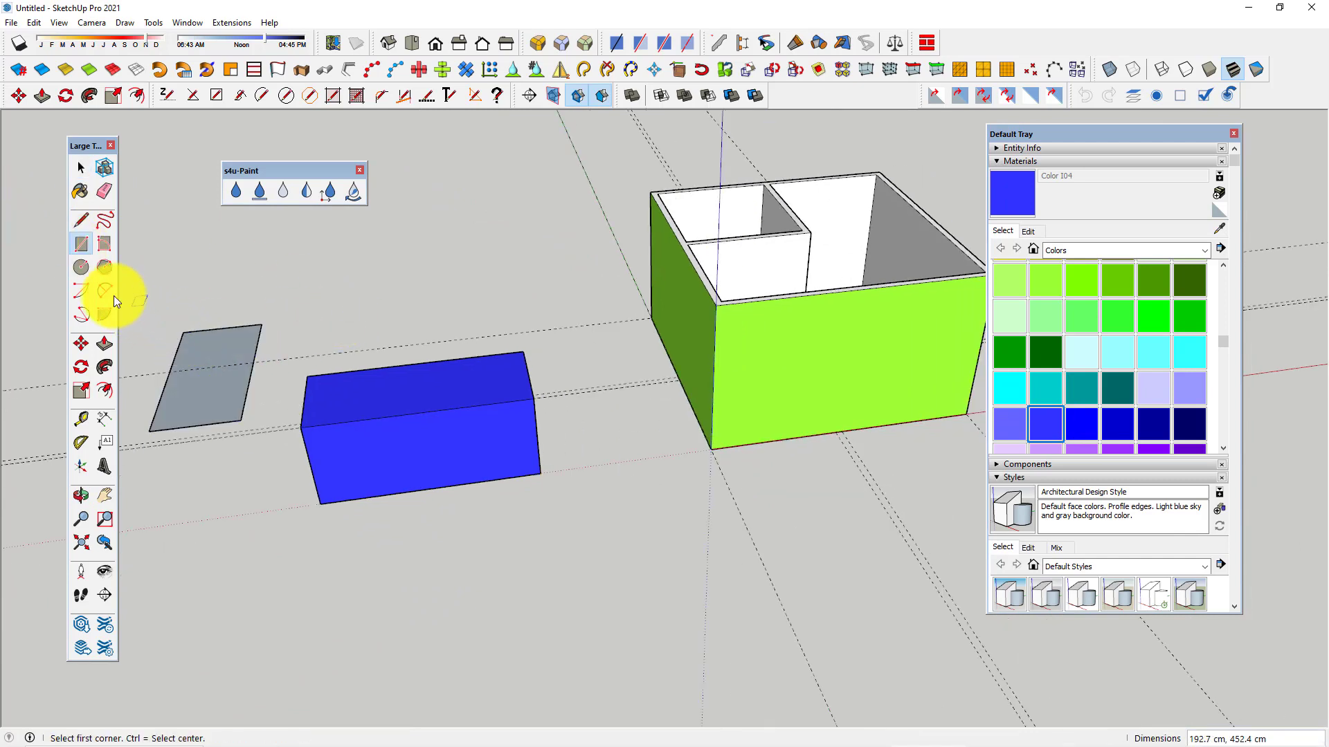
left_click(105, 344)
left_click_drag(215, 357, 190, 274)
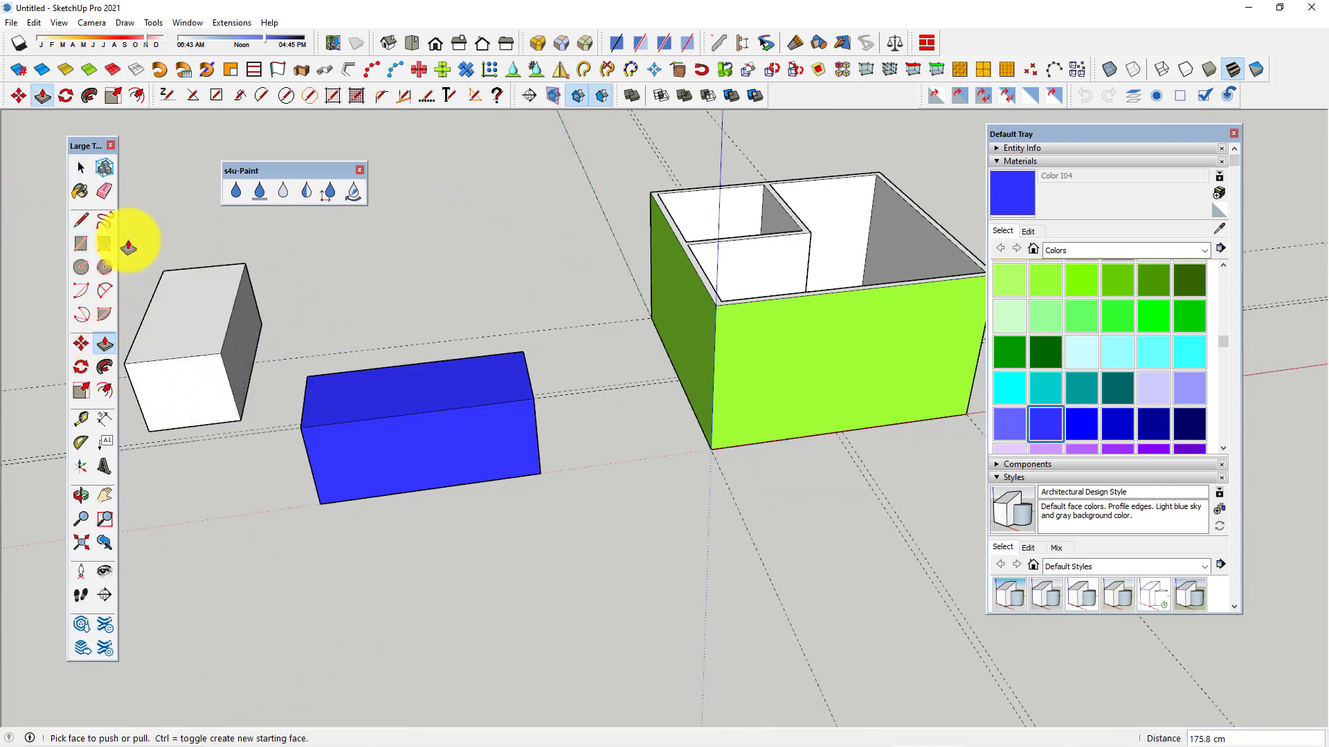
- Select the entire new box and turn it into a group
left_click(81, 168)
triple_click(169, 298)
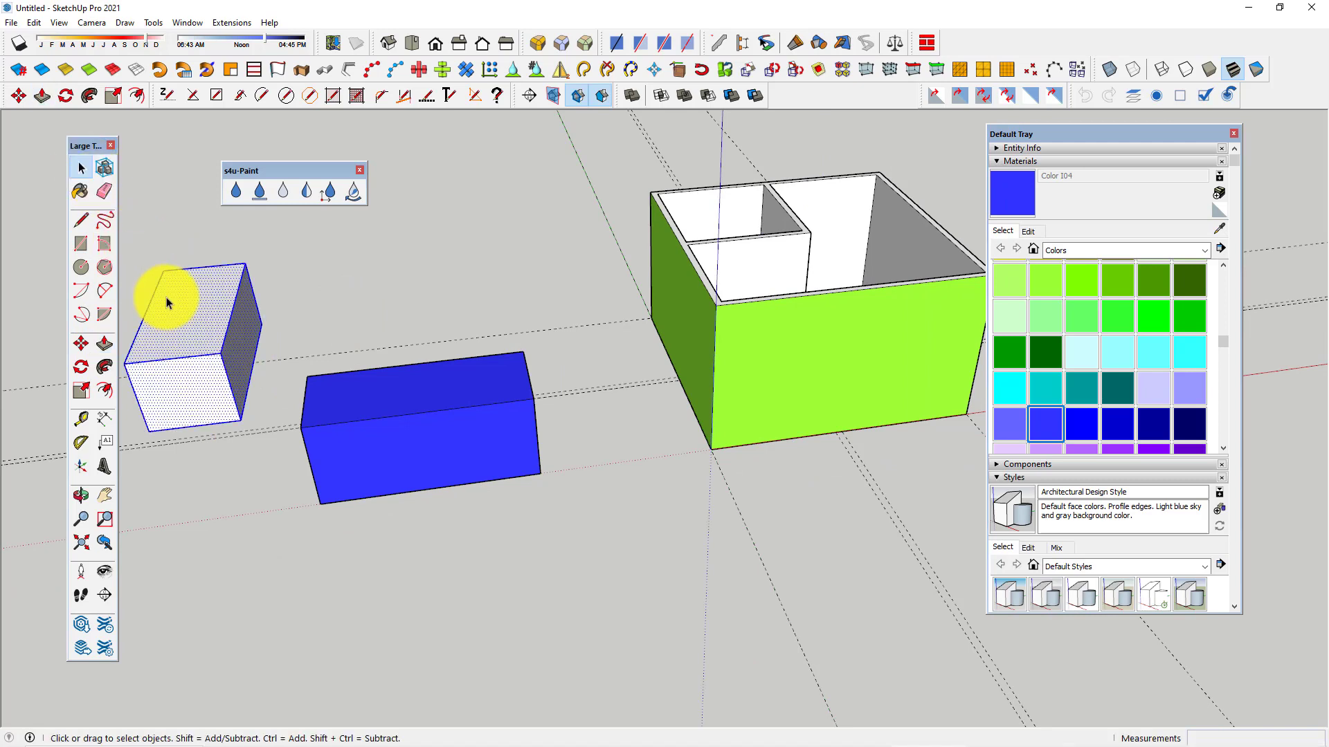
right_click(168, 297)
left_click(229, 415)
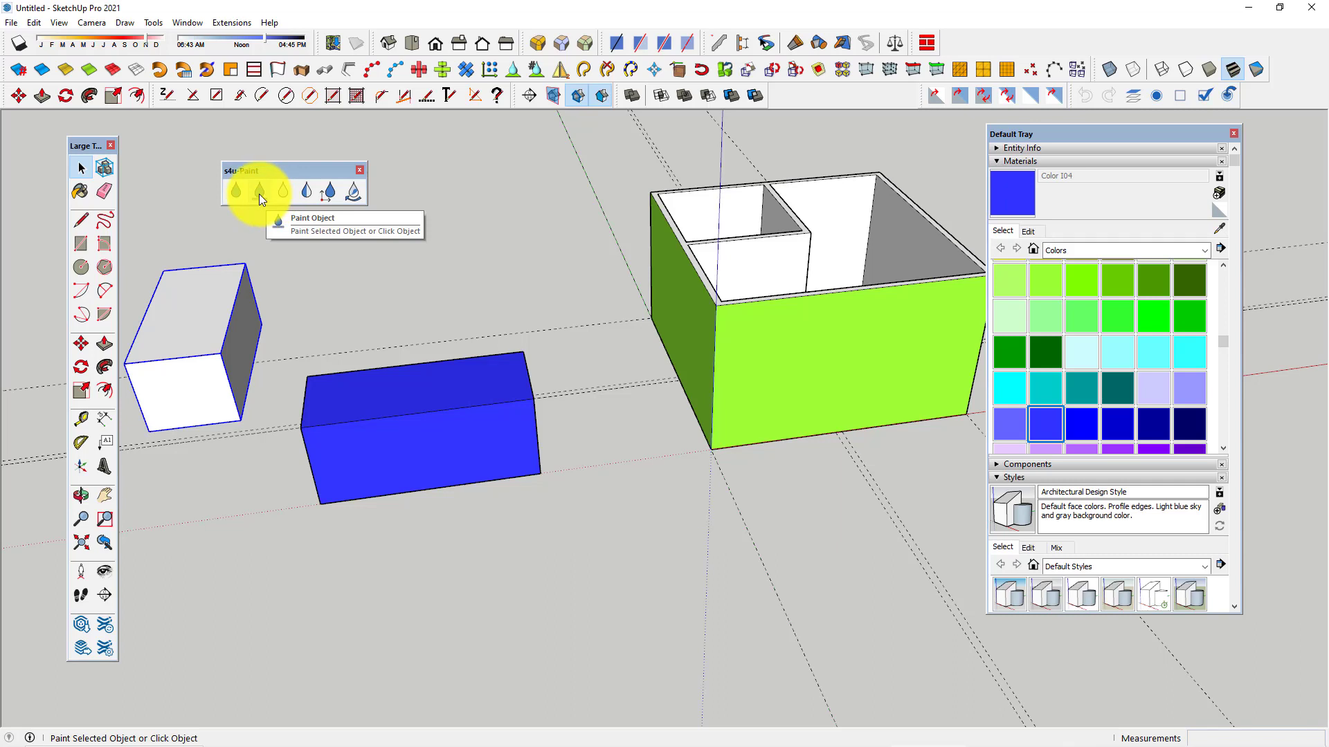
left_click(259, 193)
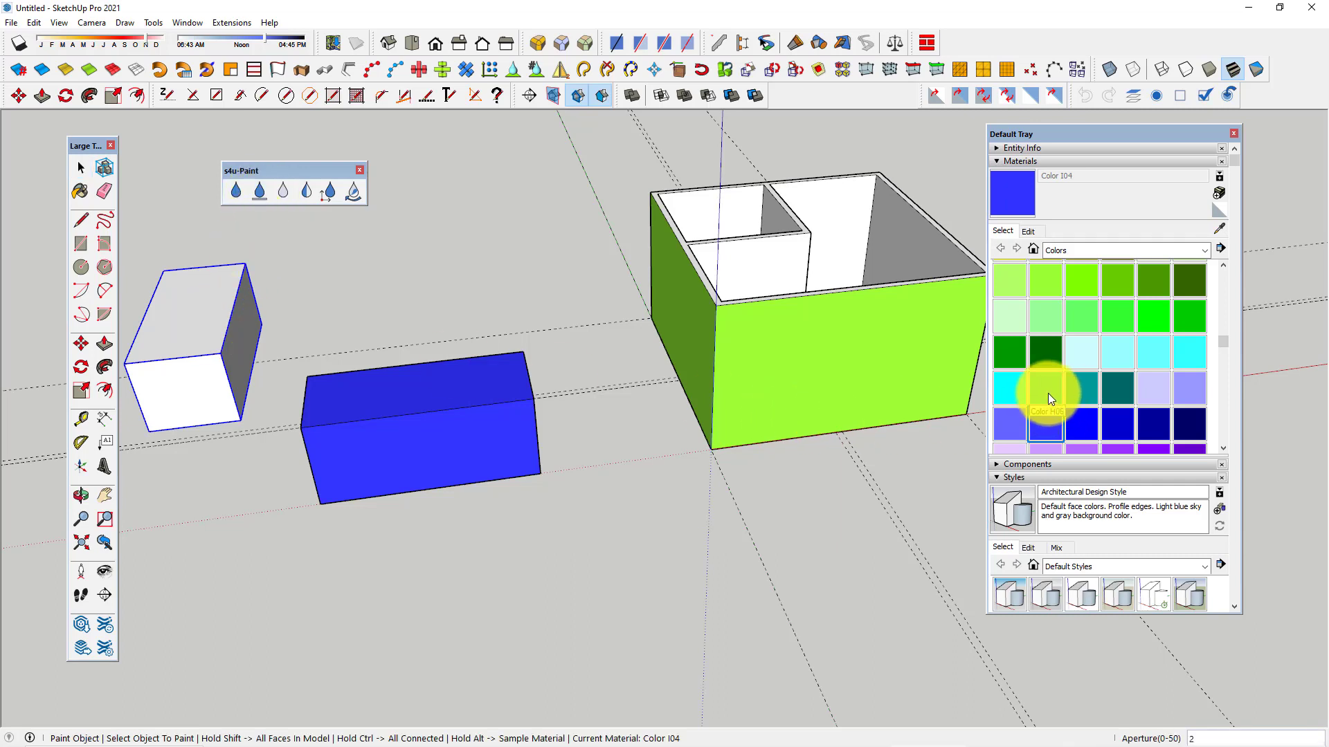
left_click(1048, 393)
left_click(234, 189)
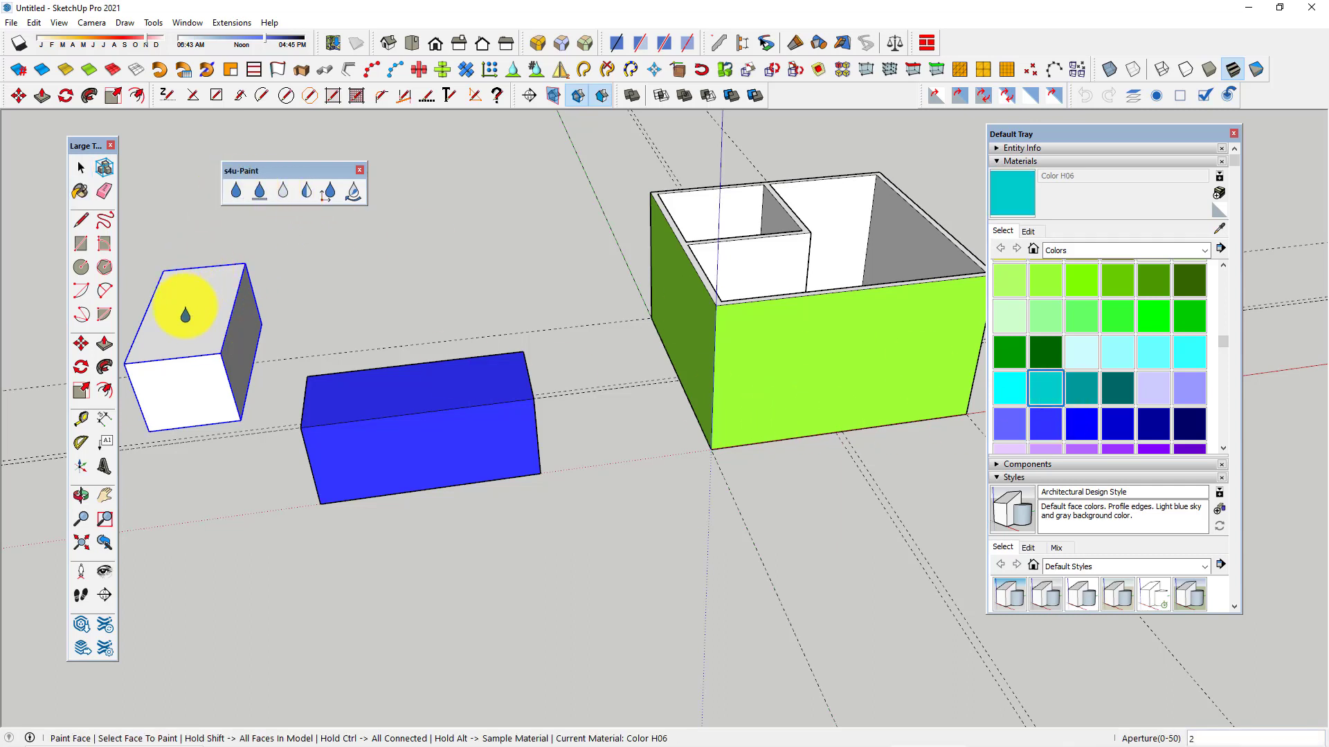
left_click(185, 298)
left_click(260, 188)
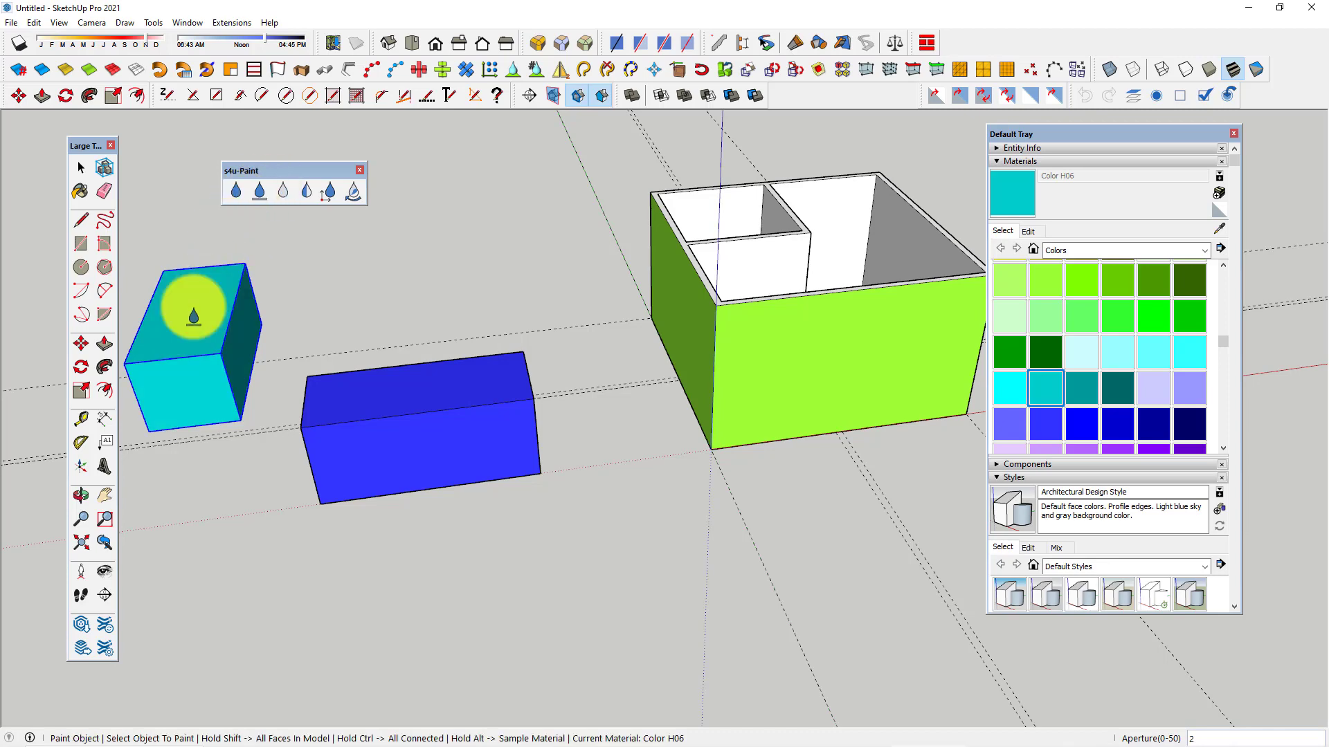
mouse_move(199, 300)
middle_mouse_down()
mouse_move(237, 333)
mouse_move(198, 315)
mouse_move(184, 276)
mouse_move(352, 337)
mouse_move(432, 303)
mouse_move(406, 300)
middle_mouse_up()
left_click(232, 306)
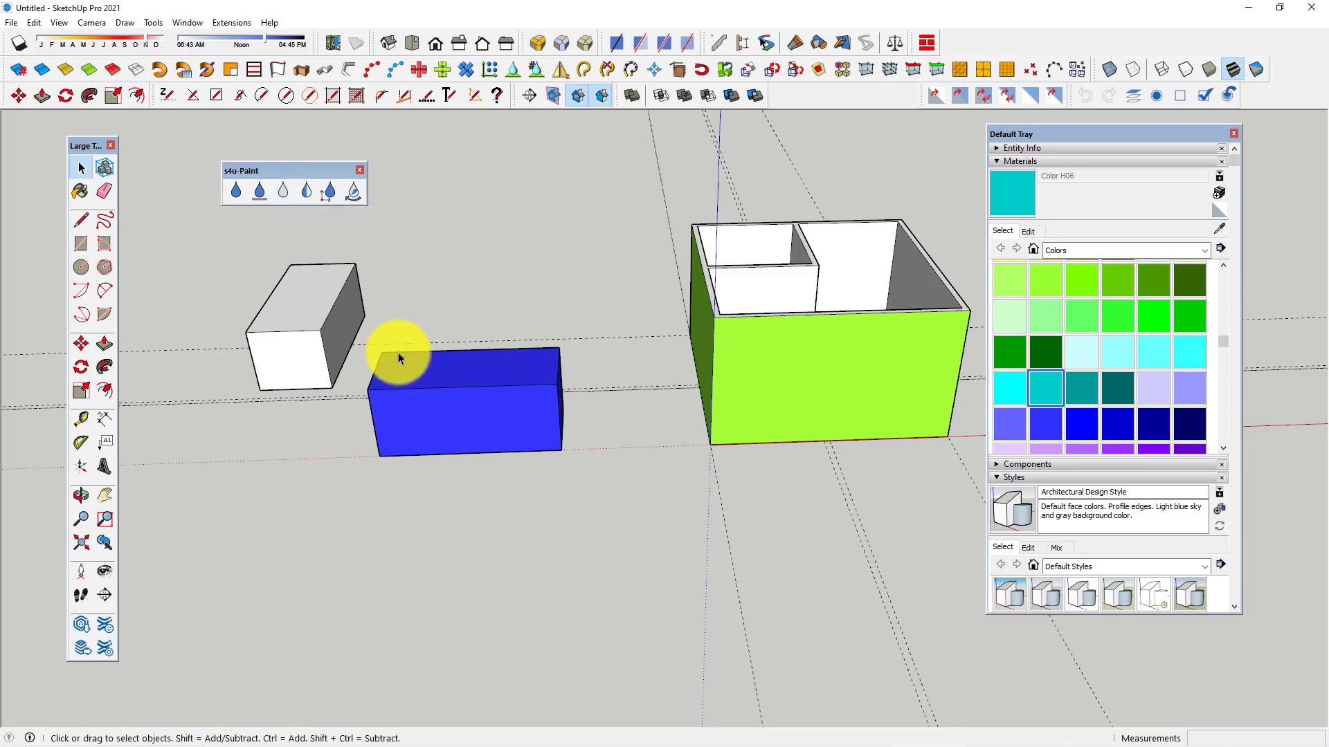
scroll(398, 402, "up", 3)
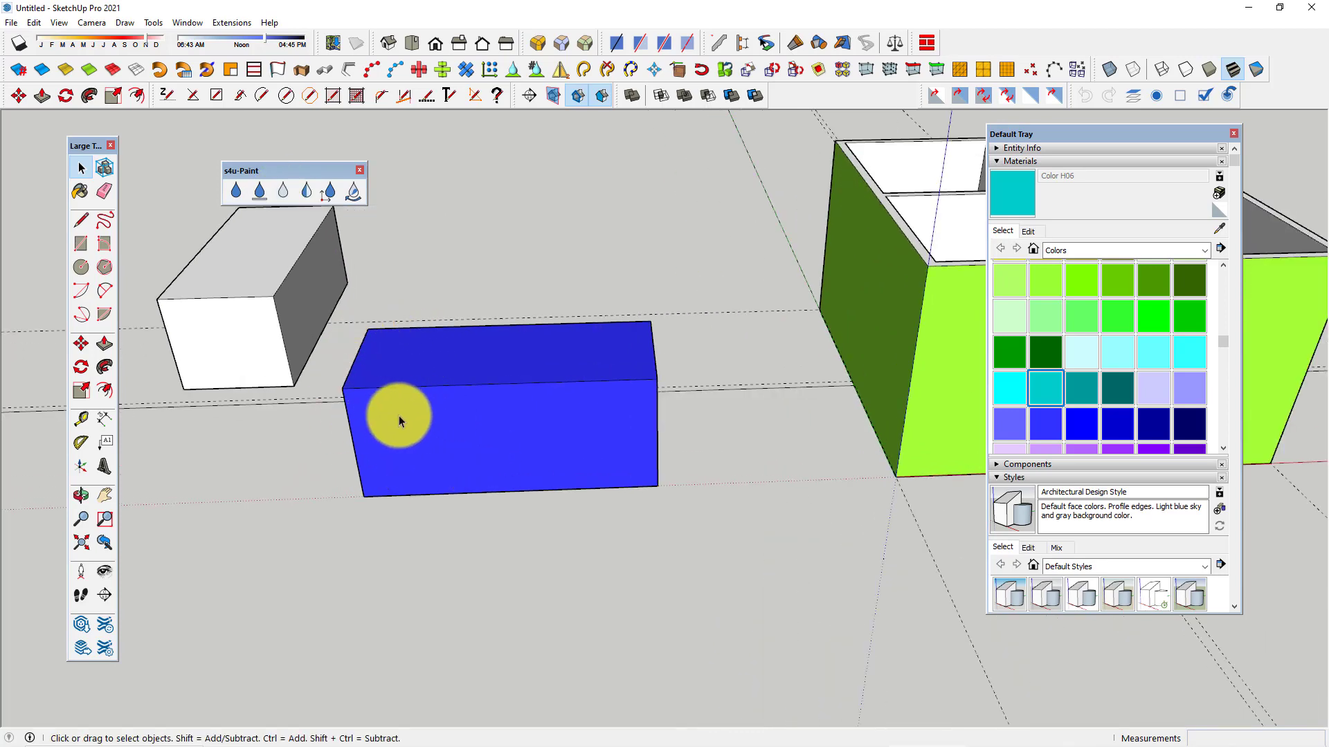
left_click(280, 198)
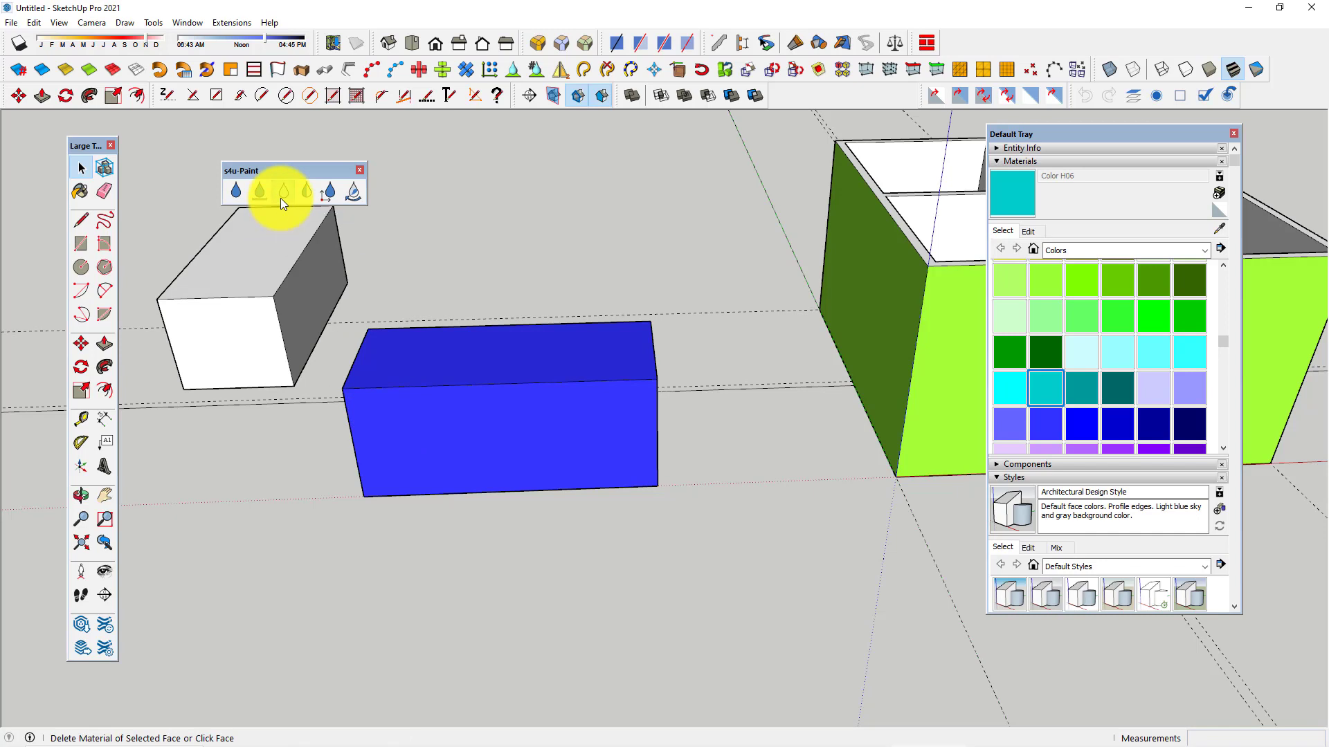
left_click(449, 367)
mouse_move(372, 416)
middle_mouse_down()
mouse_move(475, 344)
mouse_move(374, 378)
middle_mouse_up()
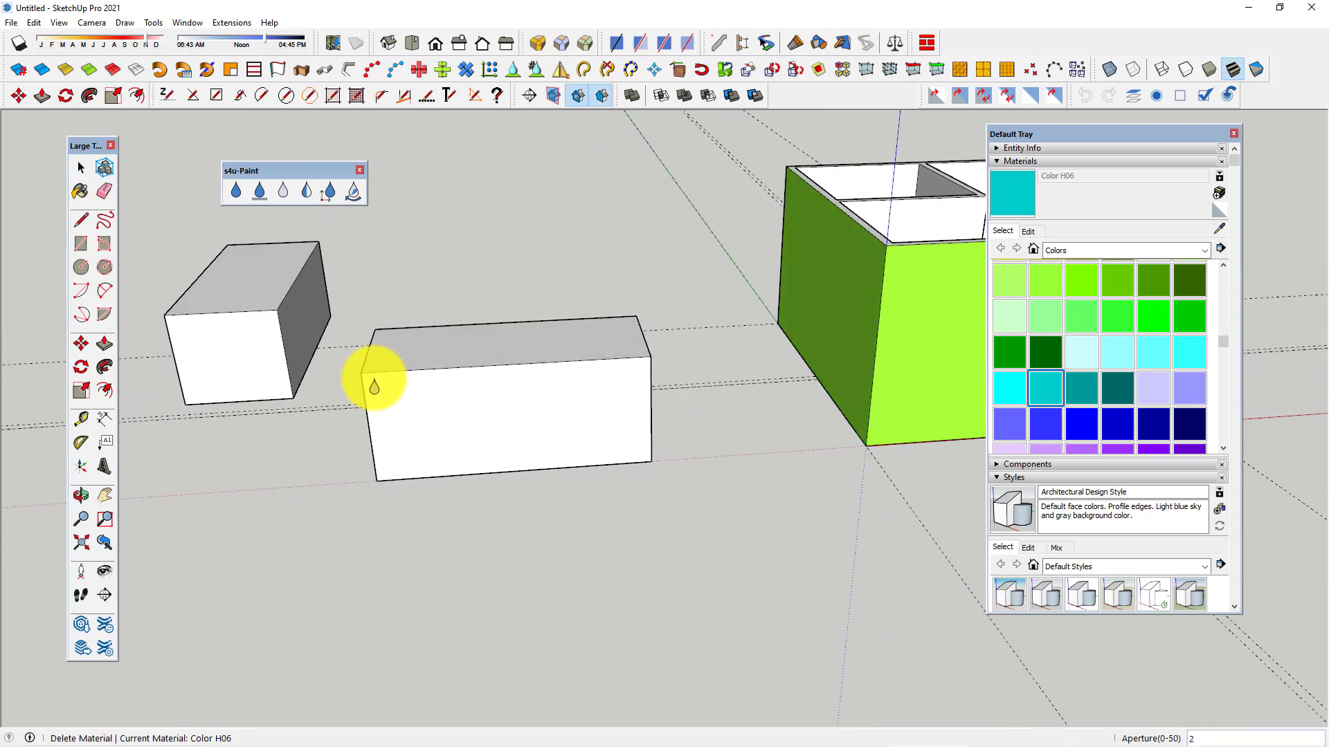
key("ctrl+z")
key("space")
mouse_move(455, 323)
middle_mouse_down()
mouse_move(370, 355)
mouse_move(342, 321)
mouse_move(310, 334)
mouse_move(263, 242)
middle_mouse_up()
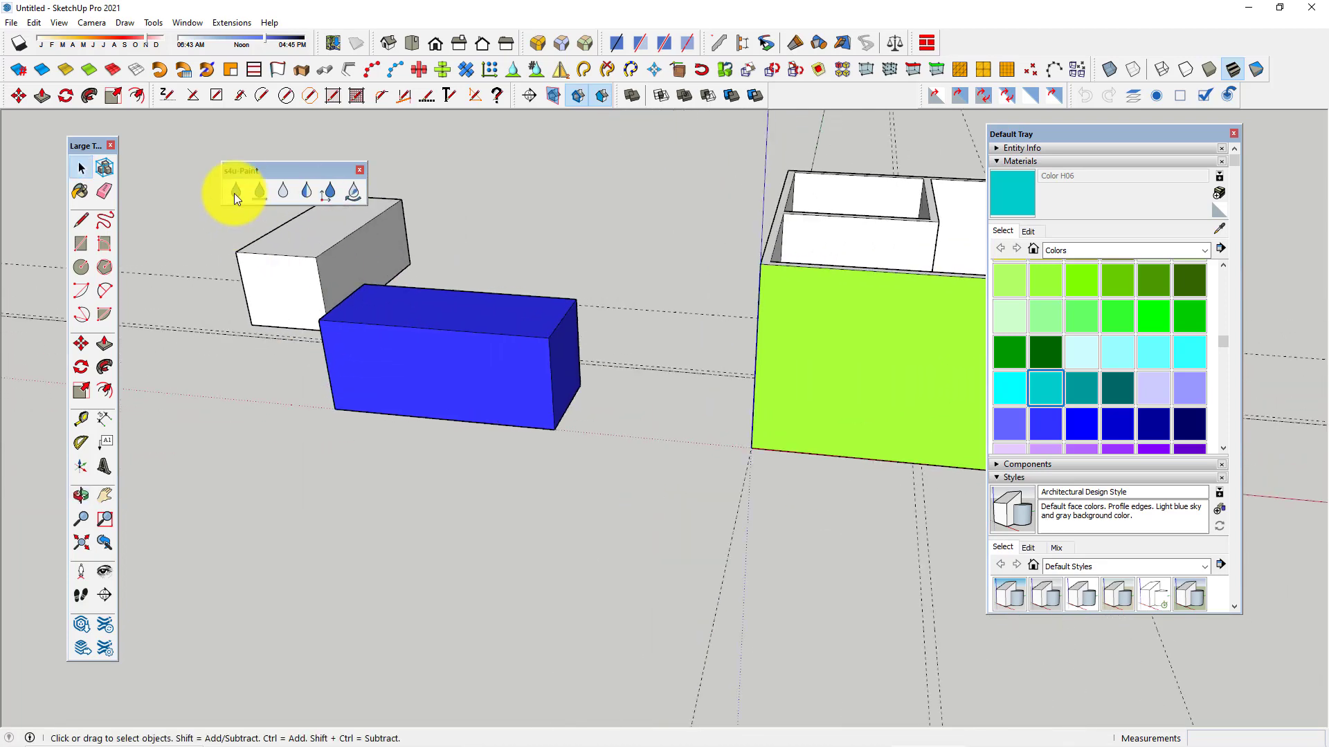
- Move the s4u-Paint toolbar nearer, orbit around the green box, and activate Paint Face
left_click_drag(249, 173, 483, 212)
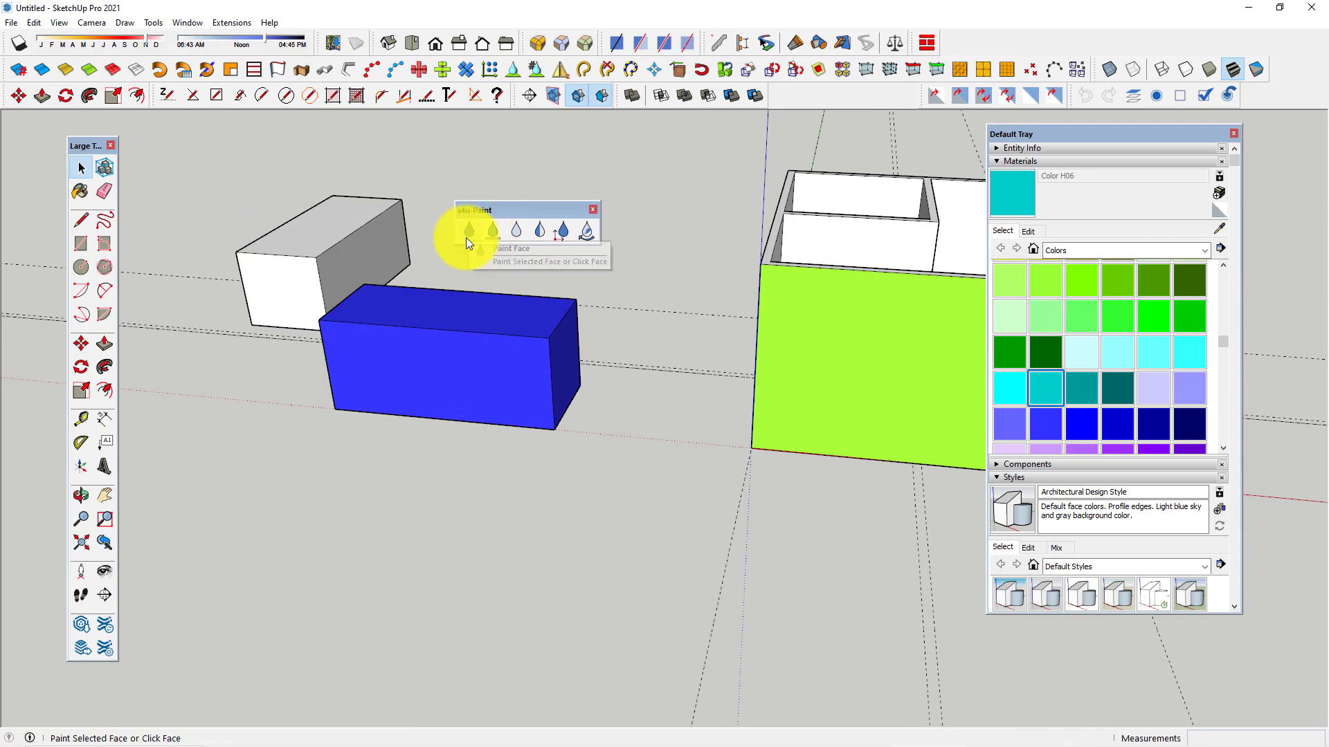
mouse_move(667, 404)
middle_mouse_down()
mouse_move(297, 346)
mouse_move(516, 335)
mouse_move(484, 335)
mouse_move(593, 365)
mouse_move(447, 359)
mouse_move(632, 350)
mouse_move(605, 388)
mouse_move(465, 394)
mouse_move(474, 330)
middle_mouse_up()
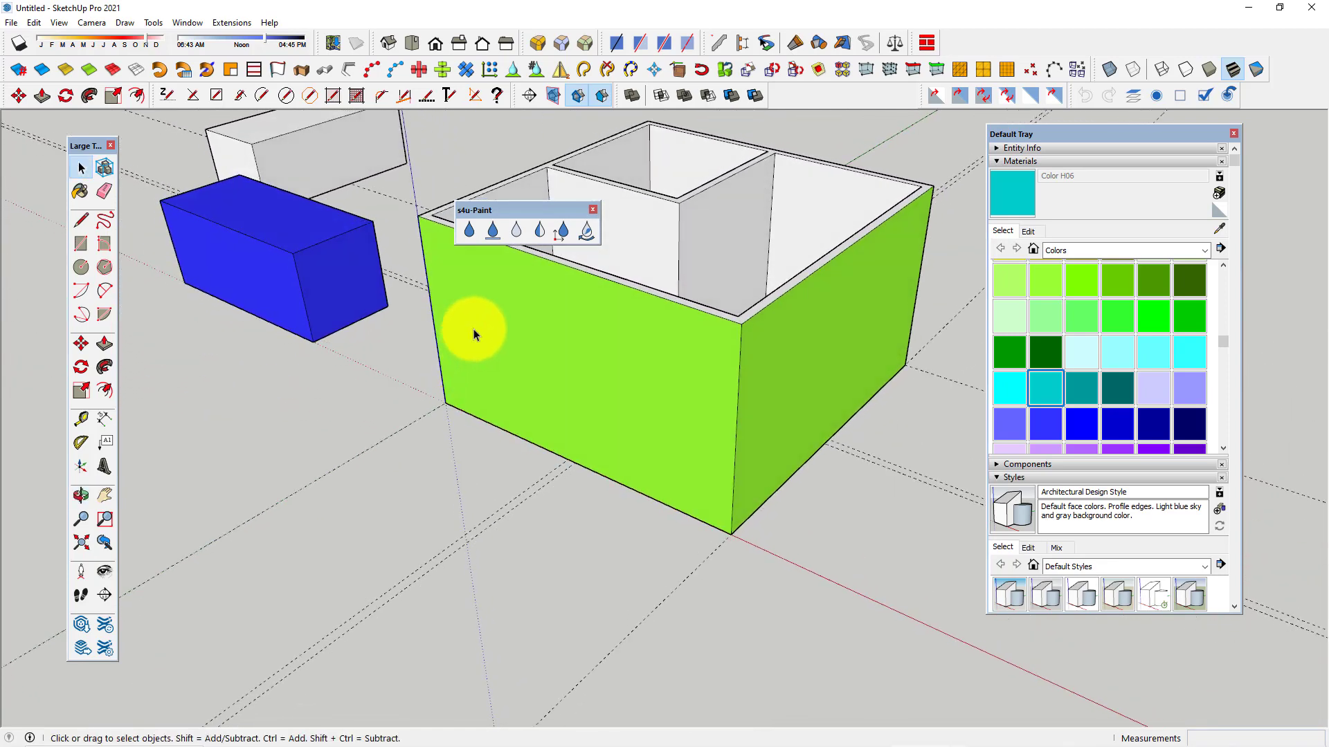
mouse_move(637, 359)
middle_mouse_down()
mouse_move(789, 335)
mouse_move(643, 368)
mouse_move(741, 341)
mouse_move(677, 335)
mouse_move(685, 300)
middle_mouse_up()
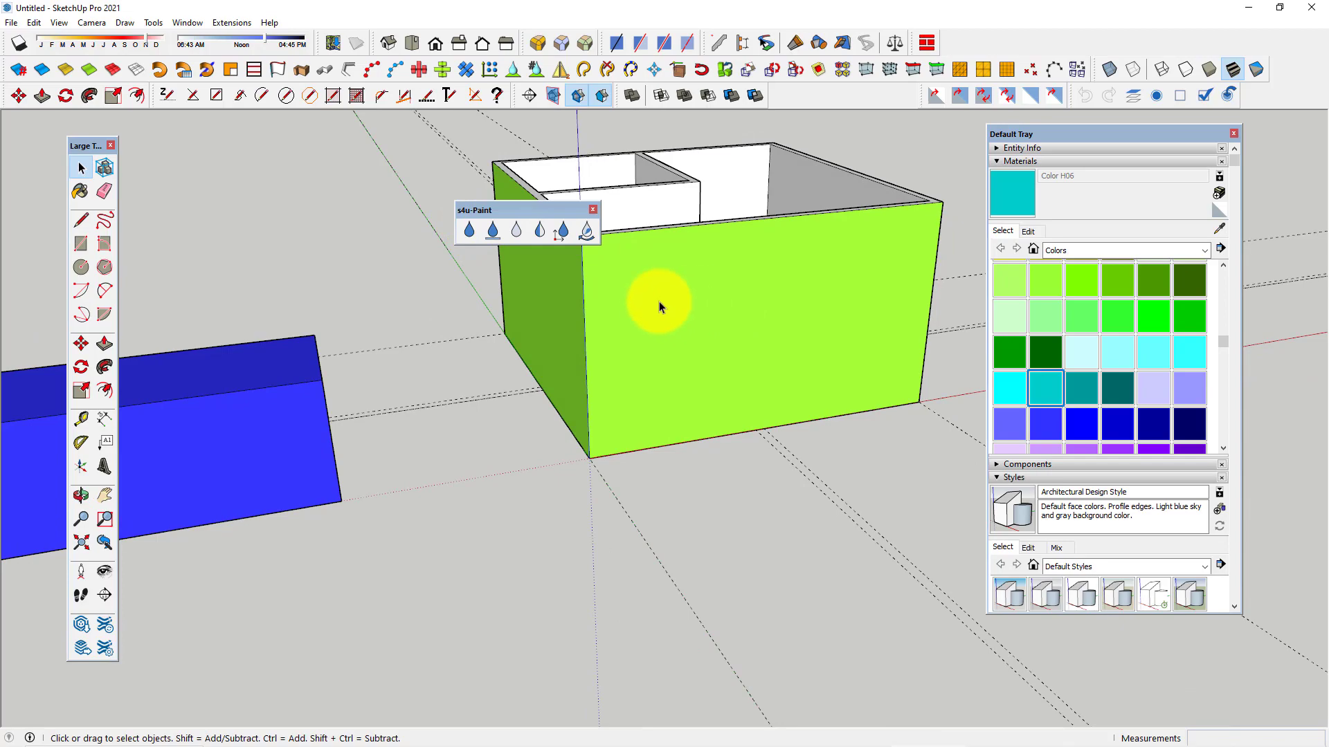
mouse_move(659, 303)
middle_mouse_down()
mouse_move(792, 308)
mouse_move(546, 300)
mouse_move(607, 276)
mouse_move(842, 276)
mouse_move(434, 261)
mouse_move(671, 261)
mouse_move(529, 332)
mouse_move(590, 344)
mouse_move(353, 356)
mouse_move(512, 335)
mouse_move(762, 339)
mouse_move(540, 315)
mouse_move(471, 265)
middle_mouse_up()
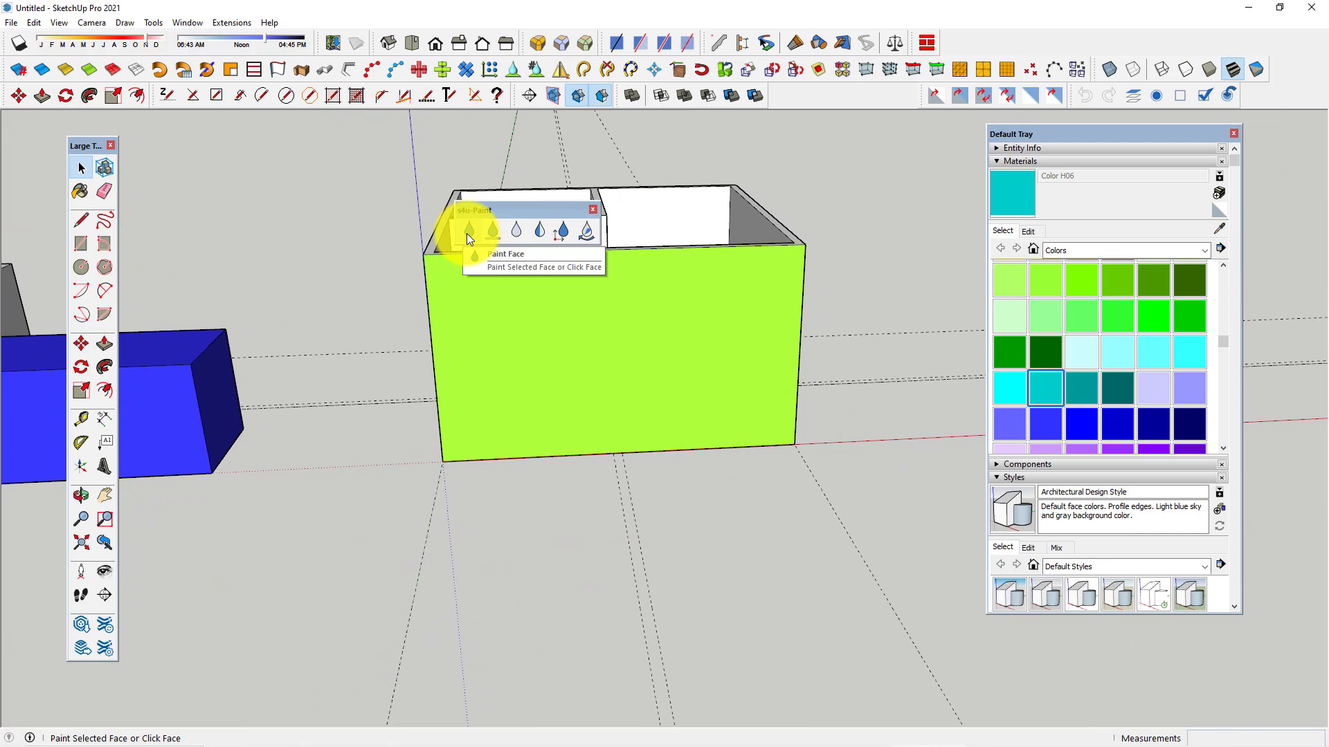
left_click(468, 232)
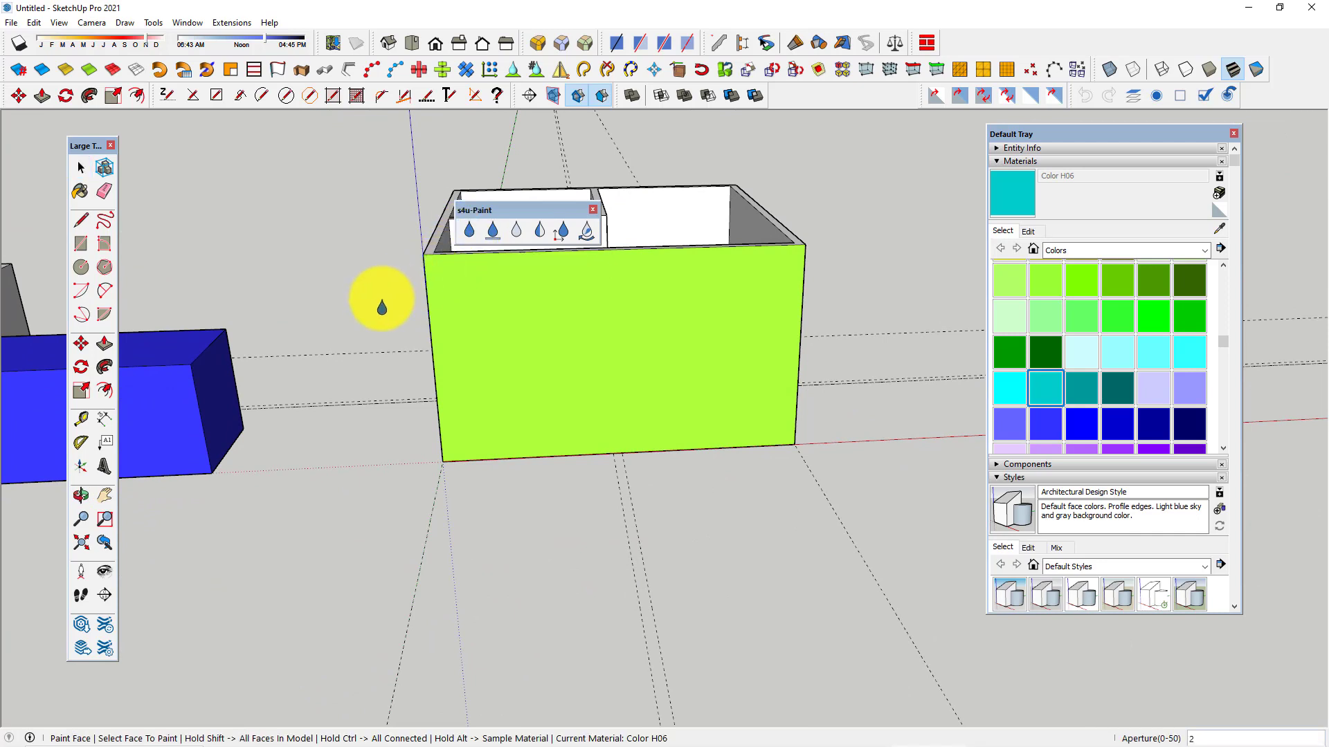
- Check the green wall material with Area Of Material: 4 faces, 84 m²
right_click(313, 243)
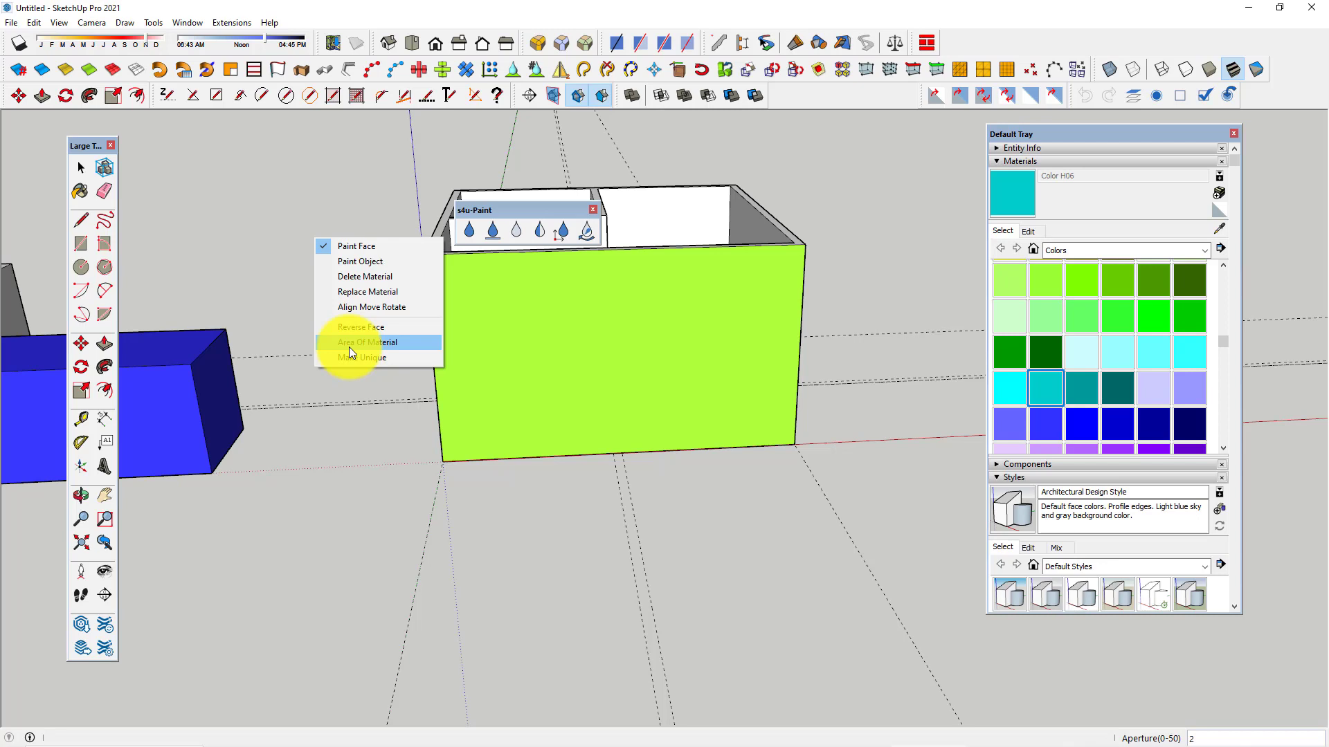
left_click(349, 342)
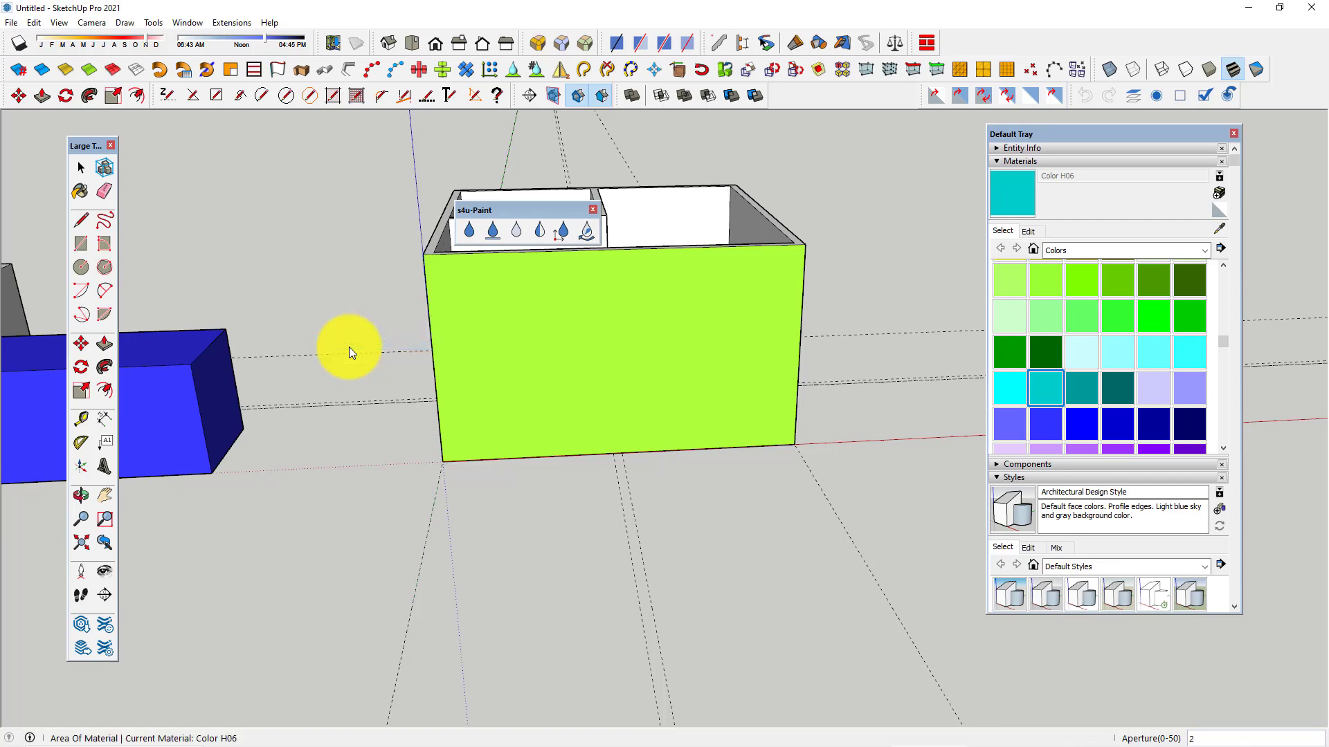
mouse_move(297, 371)
middle_mouse_down()
mouse_move(317, 395)
mouse_move(611, 341)
middle_mouse_up()
scroll(607, 333, "up", 3)
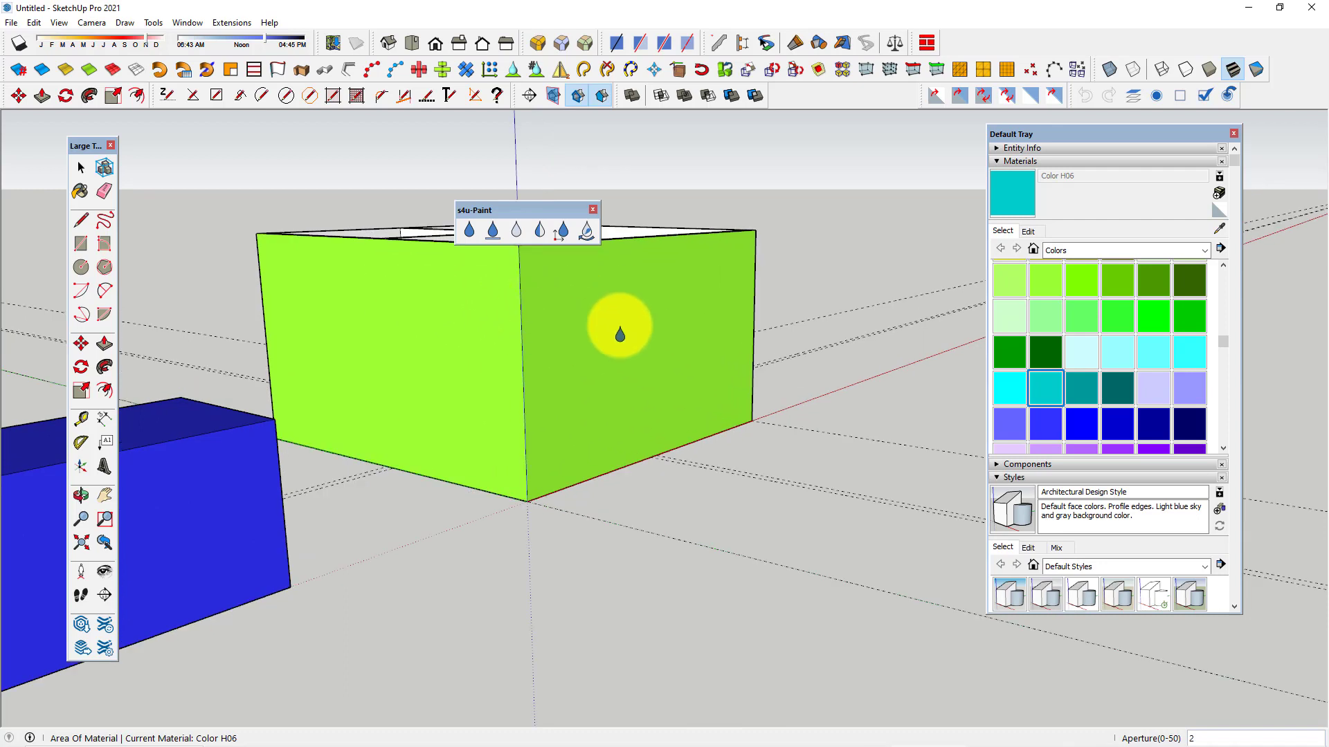
left_click(620, 335)
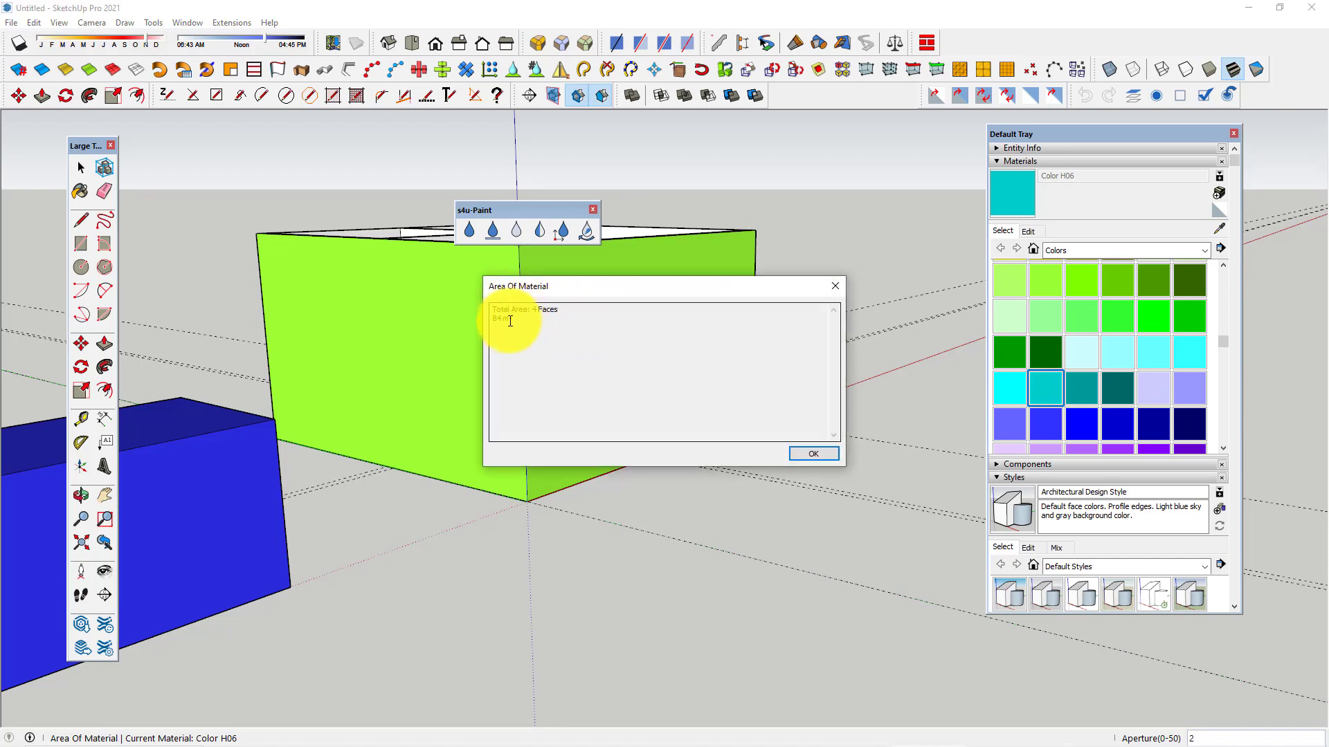
left_click_drag(512, 321, 494, 318)
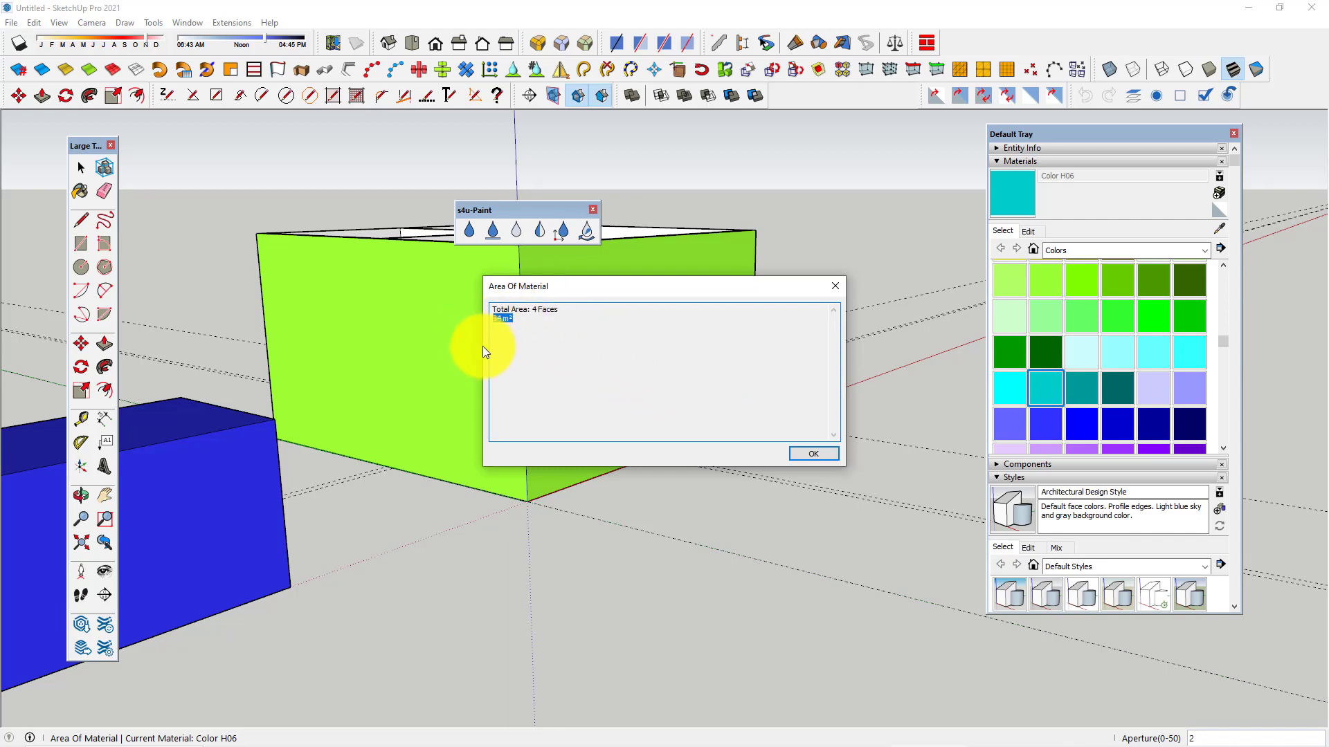
left_click(811, 454)
- Measure the blue box material with Area Of Material: 4 faces, 23.55 m²
middle_click_drag(711, 433, 382, 491)
scroll(382, 491, "up", 2)
scroll(386, 468, "up", 2)
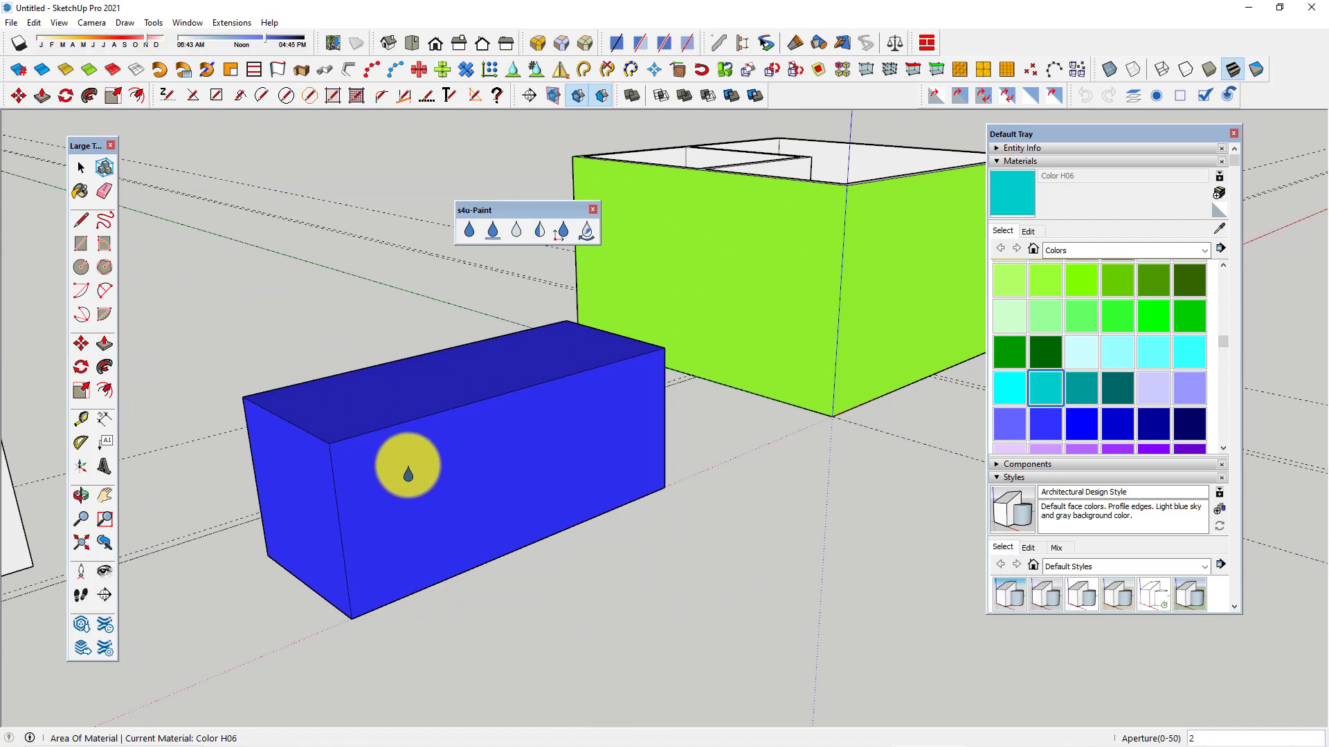
right_click(298, 295)
left_click(359, 400)
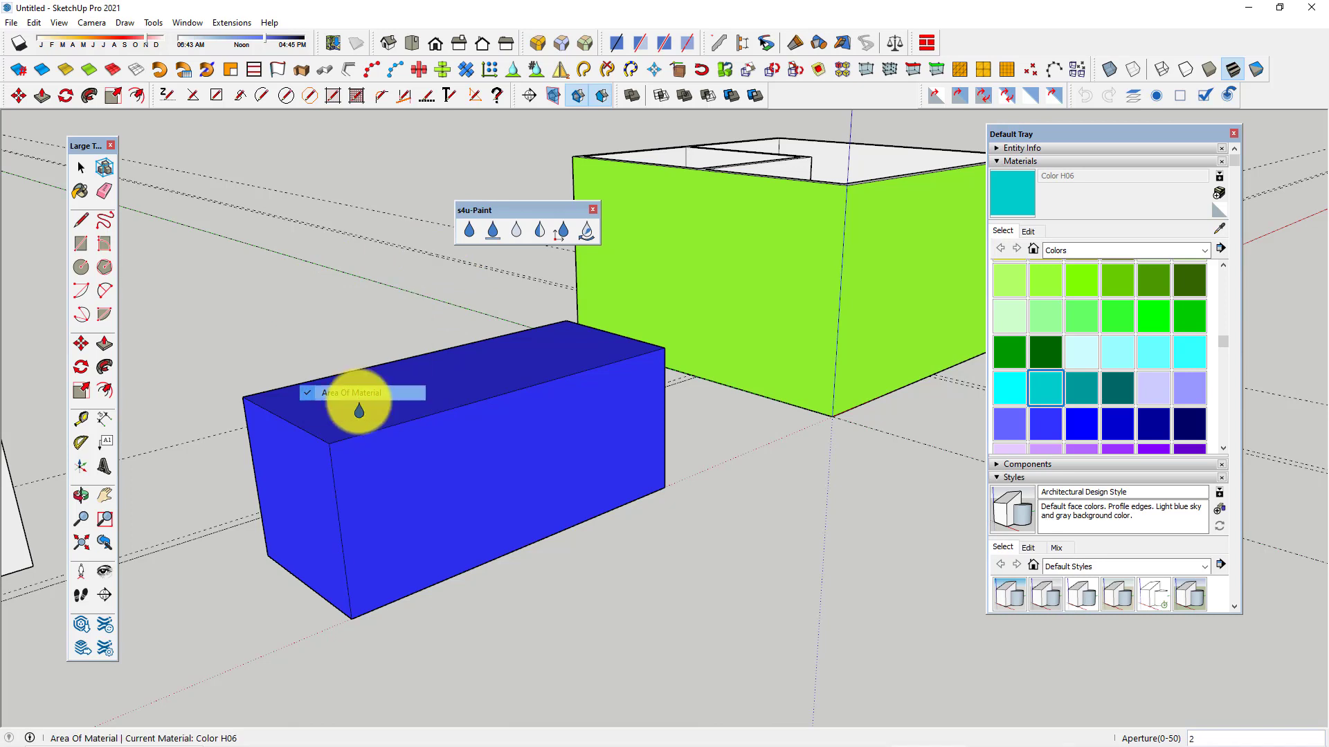
left_click(447, 456)
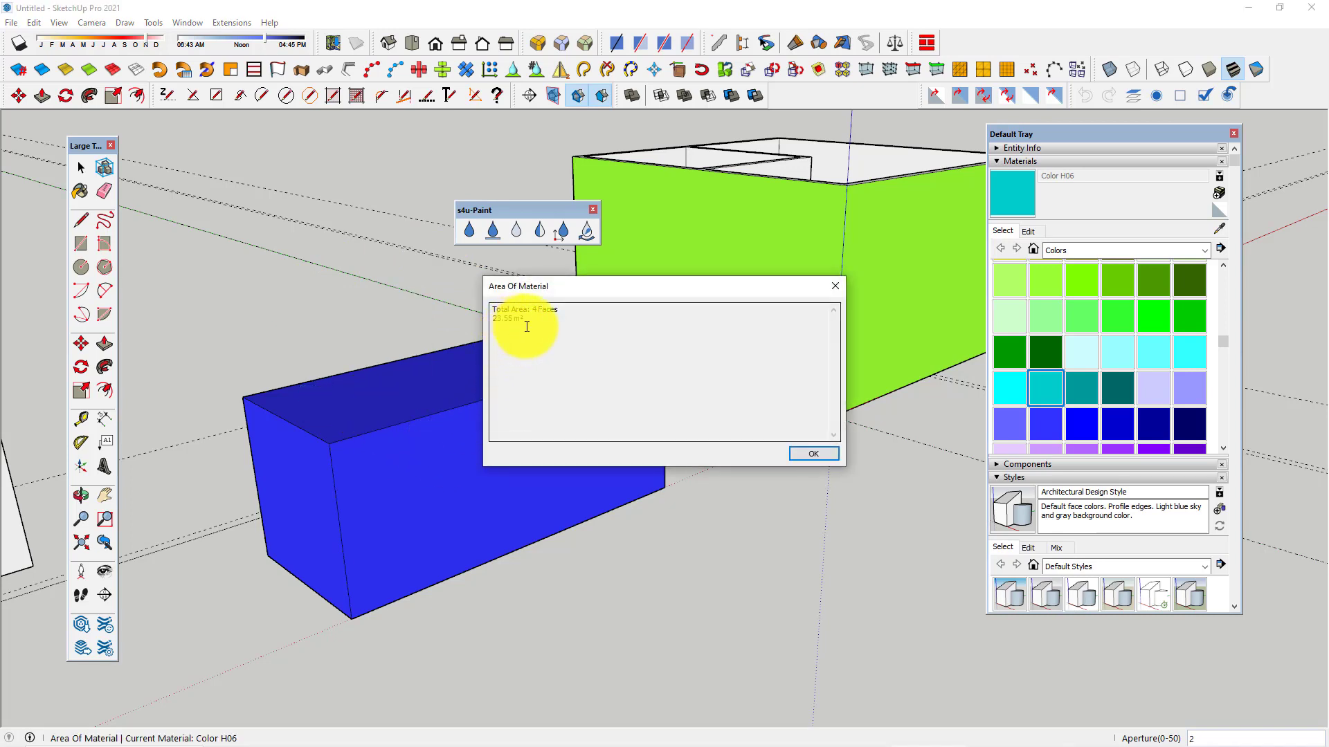
left_click_drag(528, 324, 491, 324)
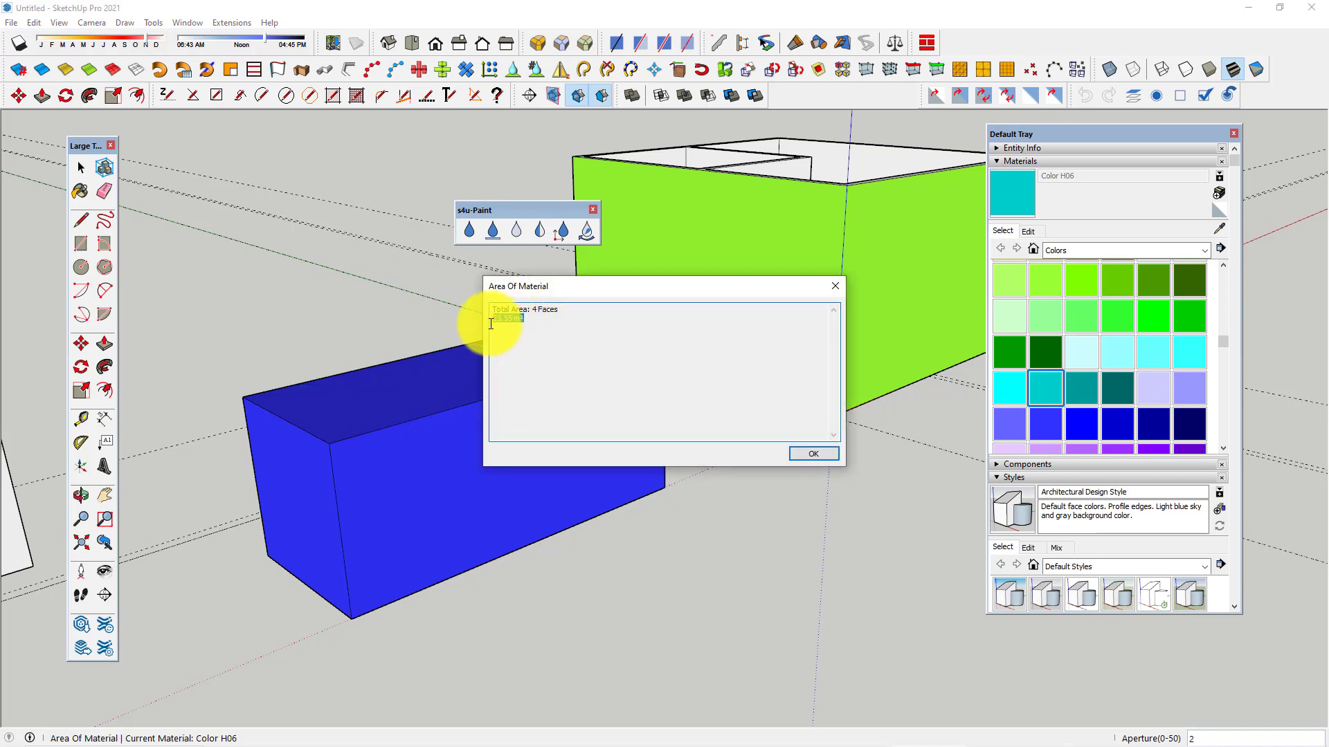
left_click(815, 454)
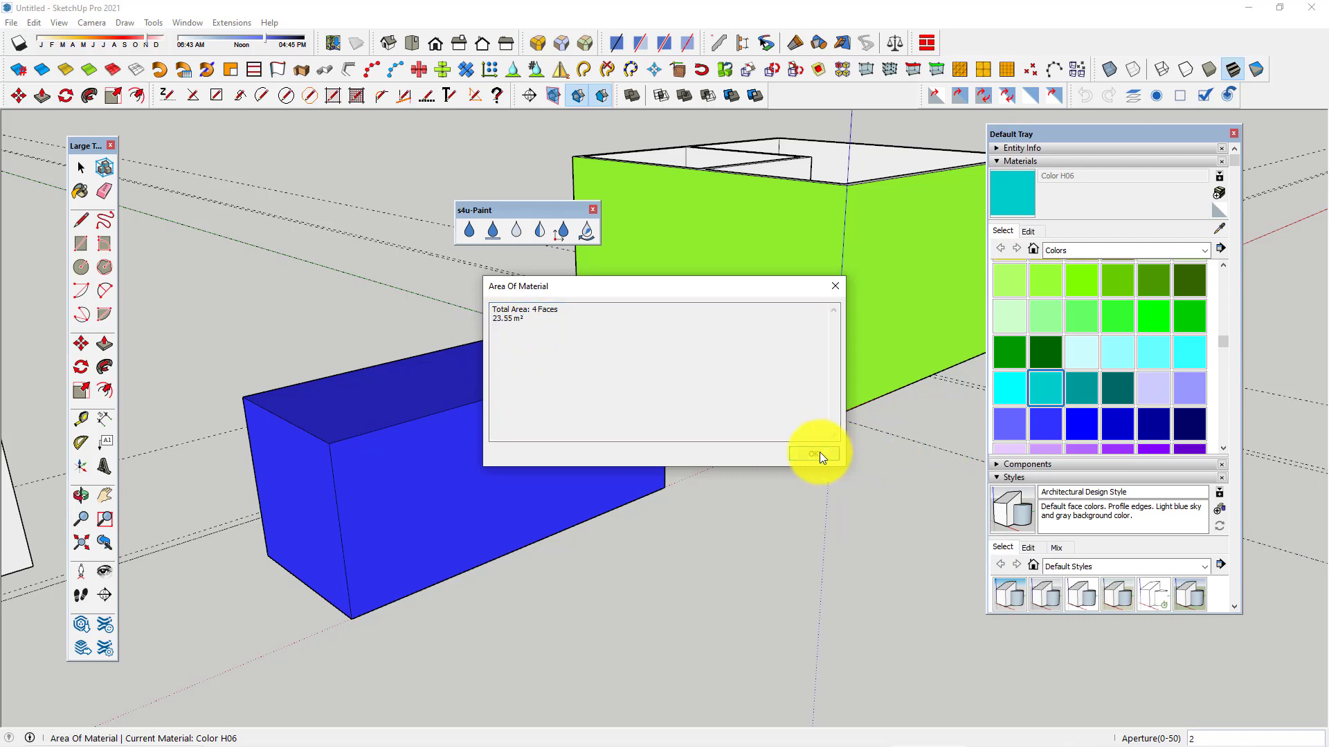
scroll(612, 483, "down", 3)
scroll(642, 479, "down", 2)
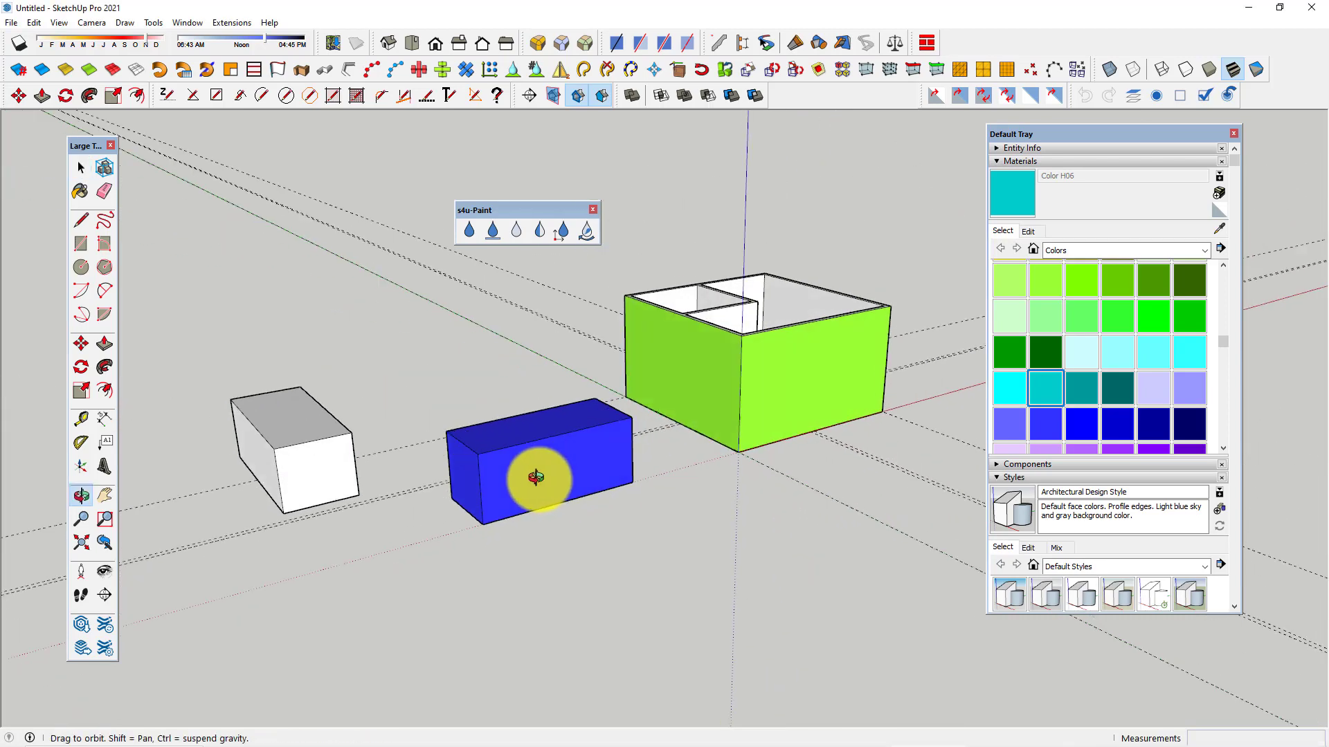
mouse_move(642, 479)
middle_mouse_down()
mouse_move(706, 424)
mouse_move(312, 342)
middle_mouse_up()
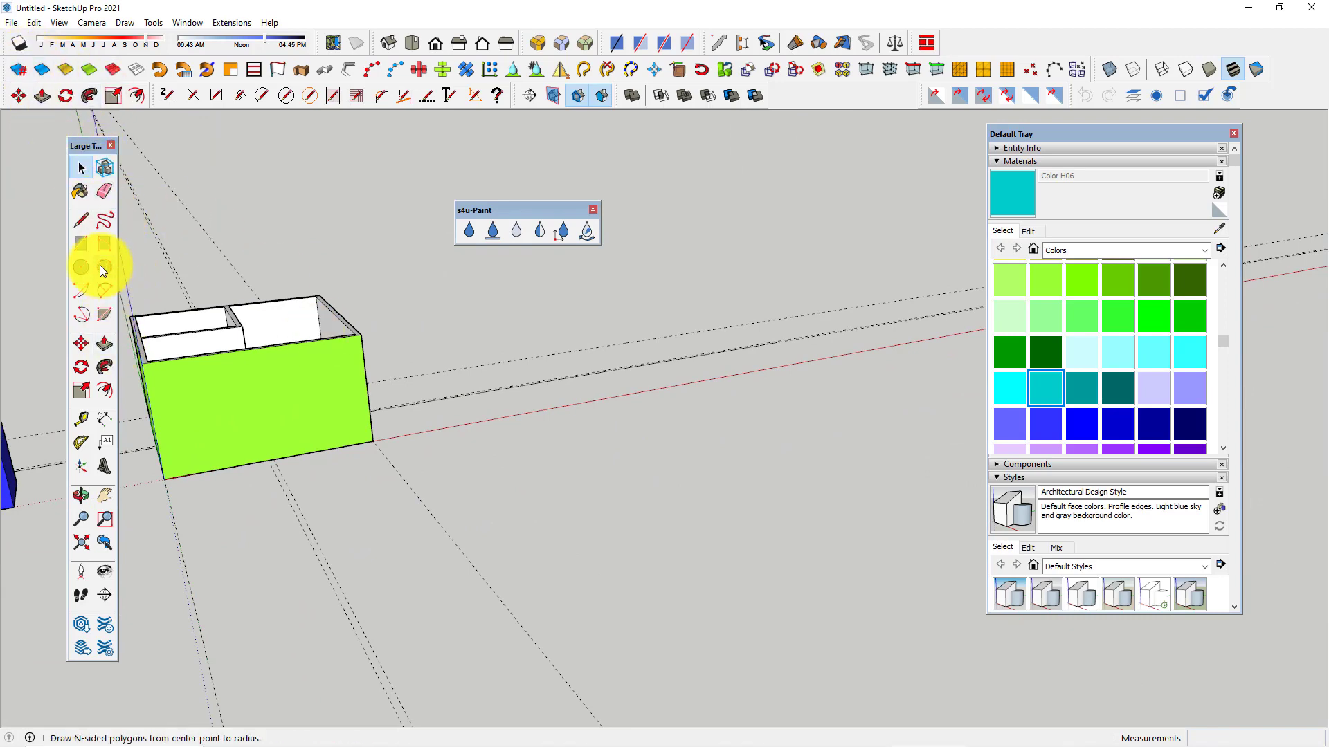
mouse_move(238, 439)
middle_mouse_down()
mouse_move(321, 575)
mouse_move(362, 362)
mouse_move(416, 350)
mouse_move(355, 466)
middle_mouse_up()
scroll(326, 414, "up", 3)
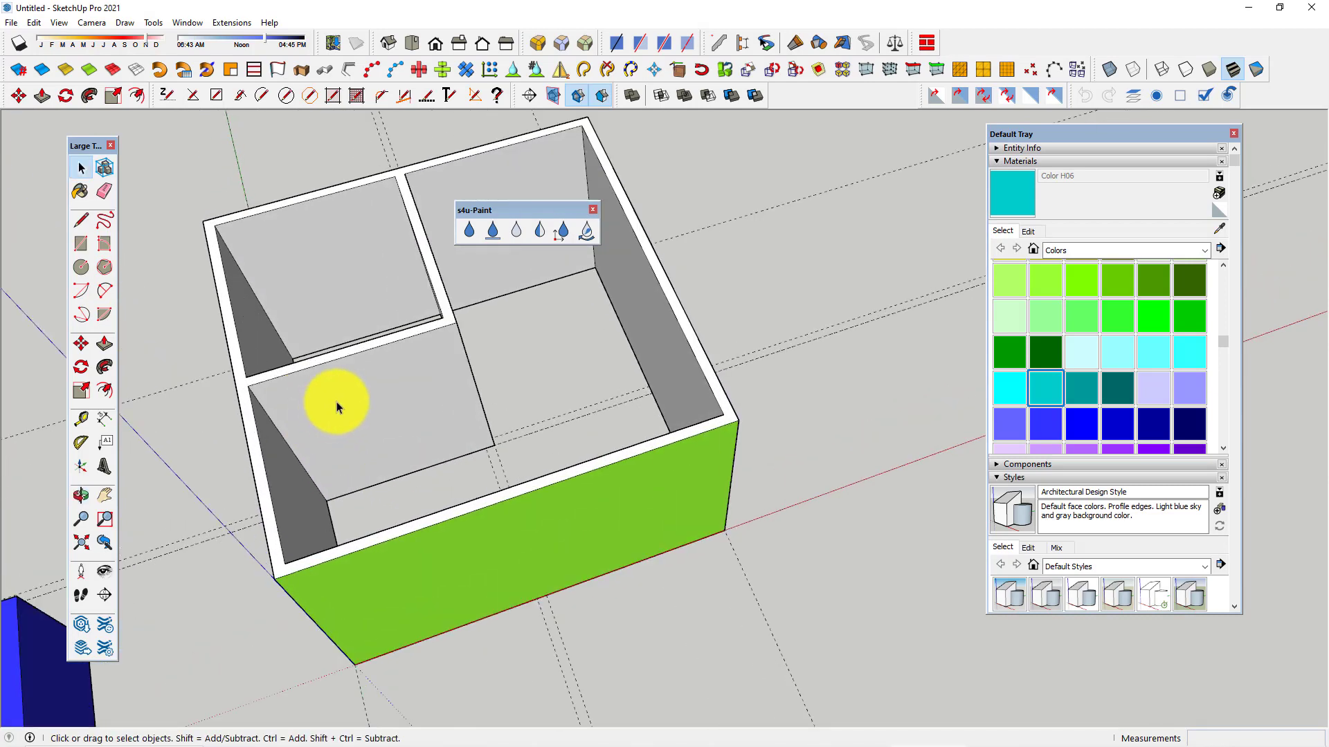
key("t")
scroll(277, 386, "up", 2)
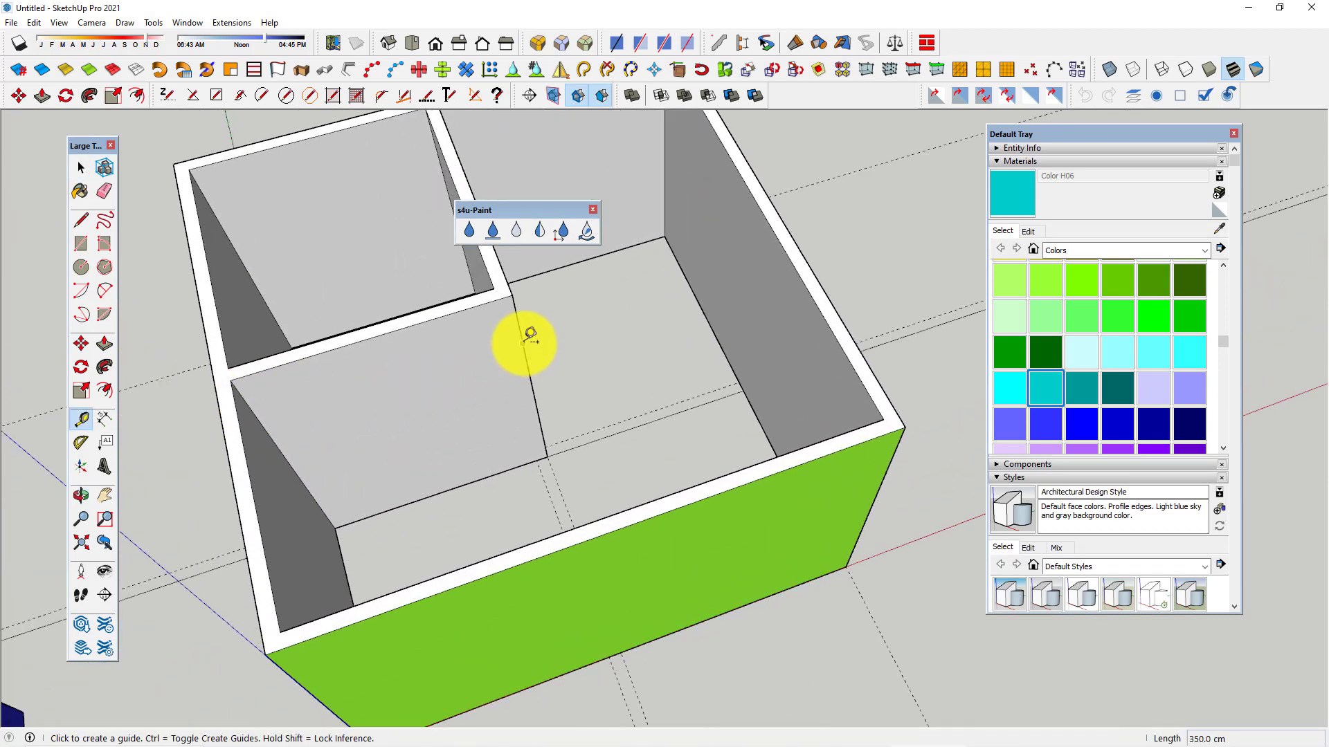
left_click(483, 347)
key("space")
left_click(431, 400)
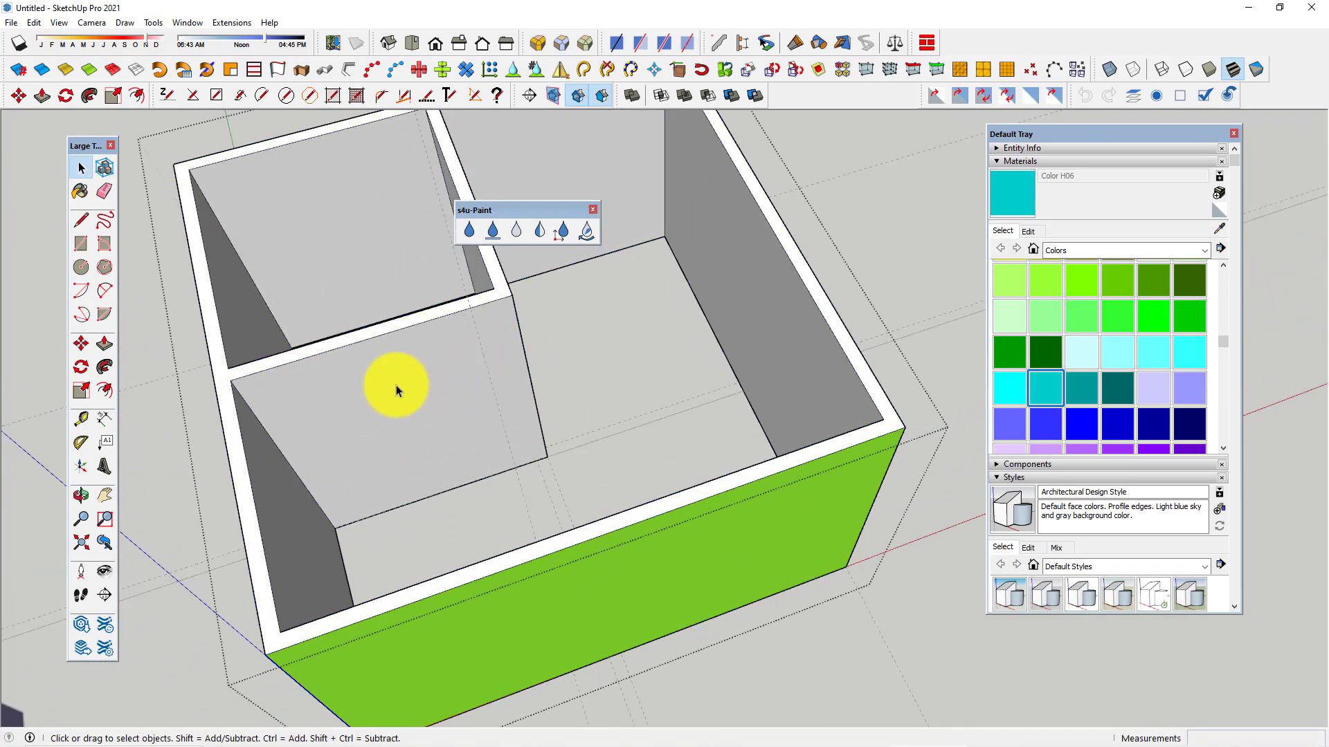
key("t")
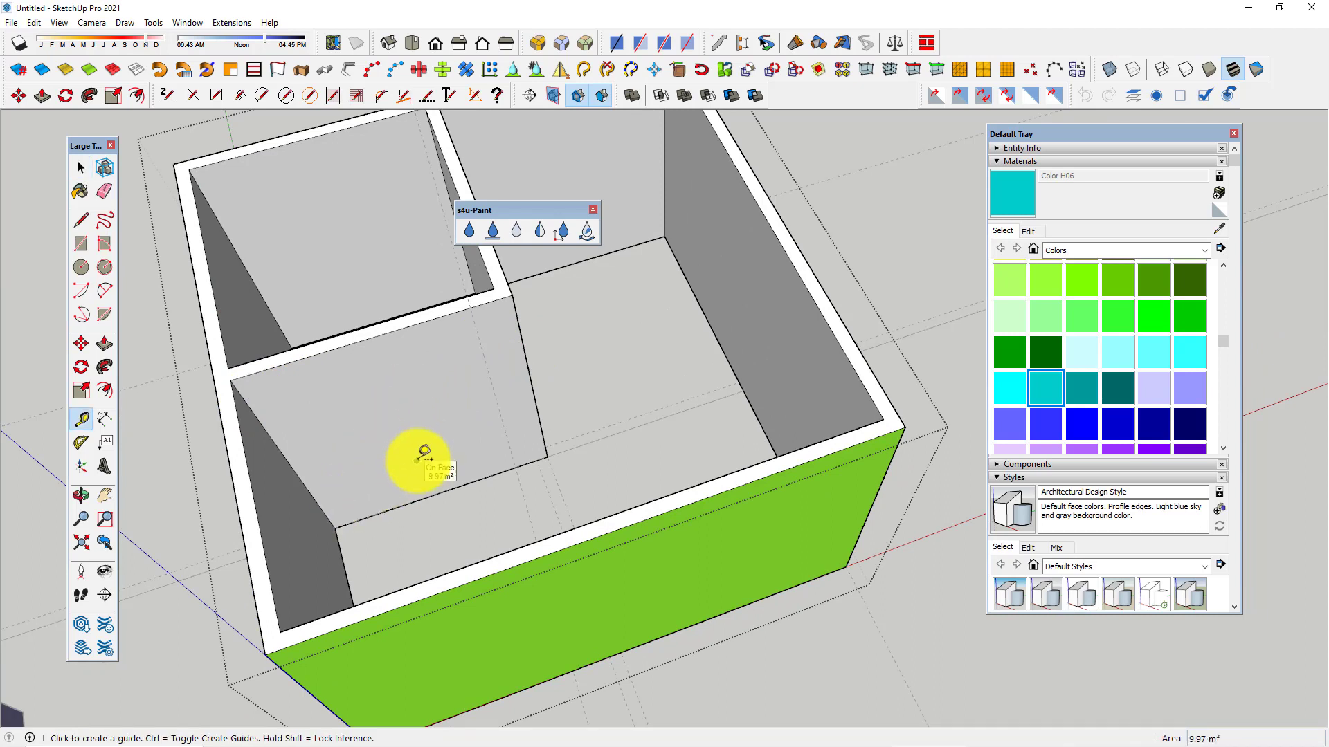
key("r")
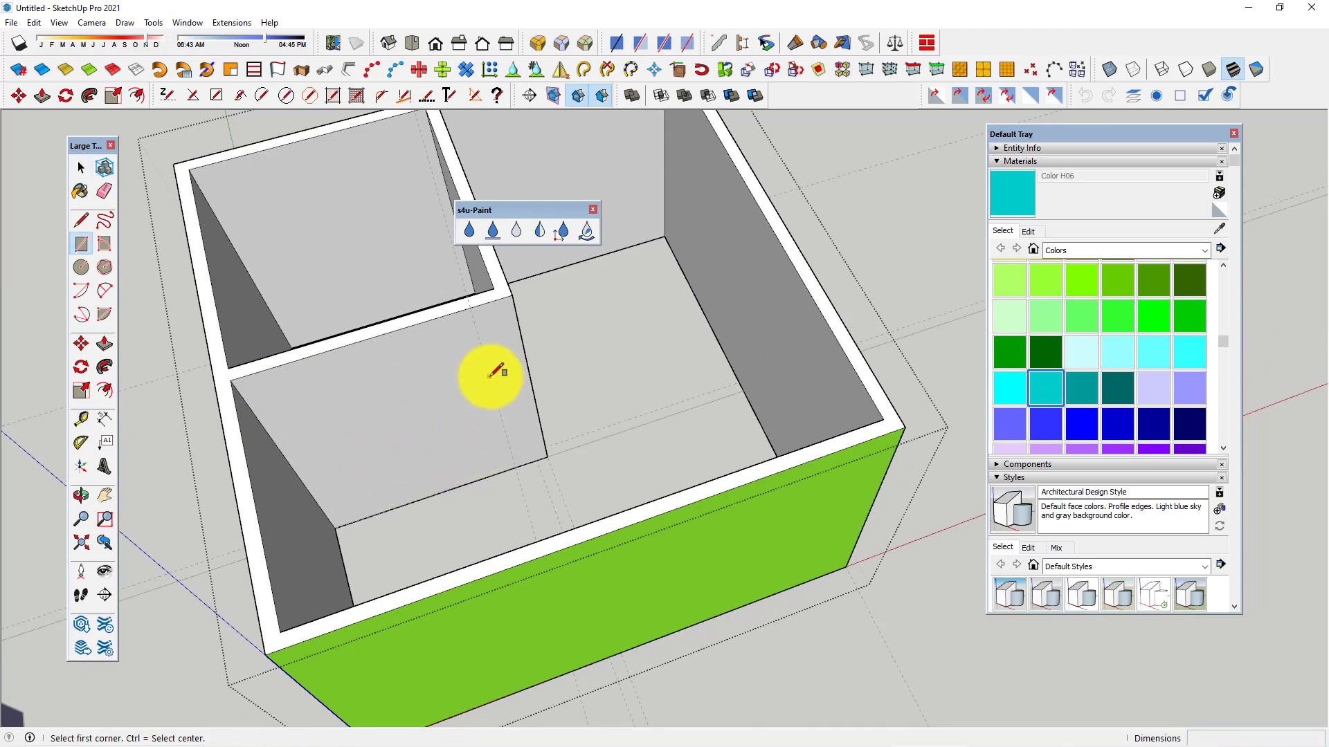
key("space")
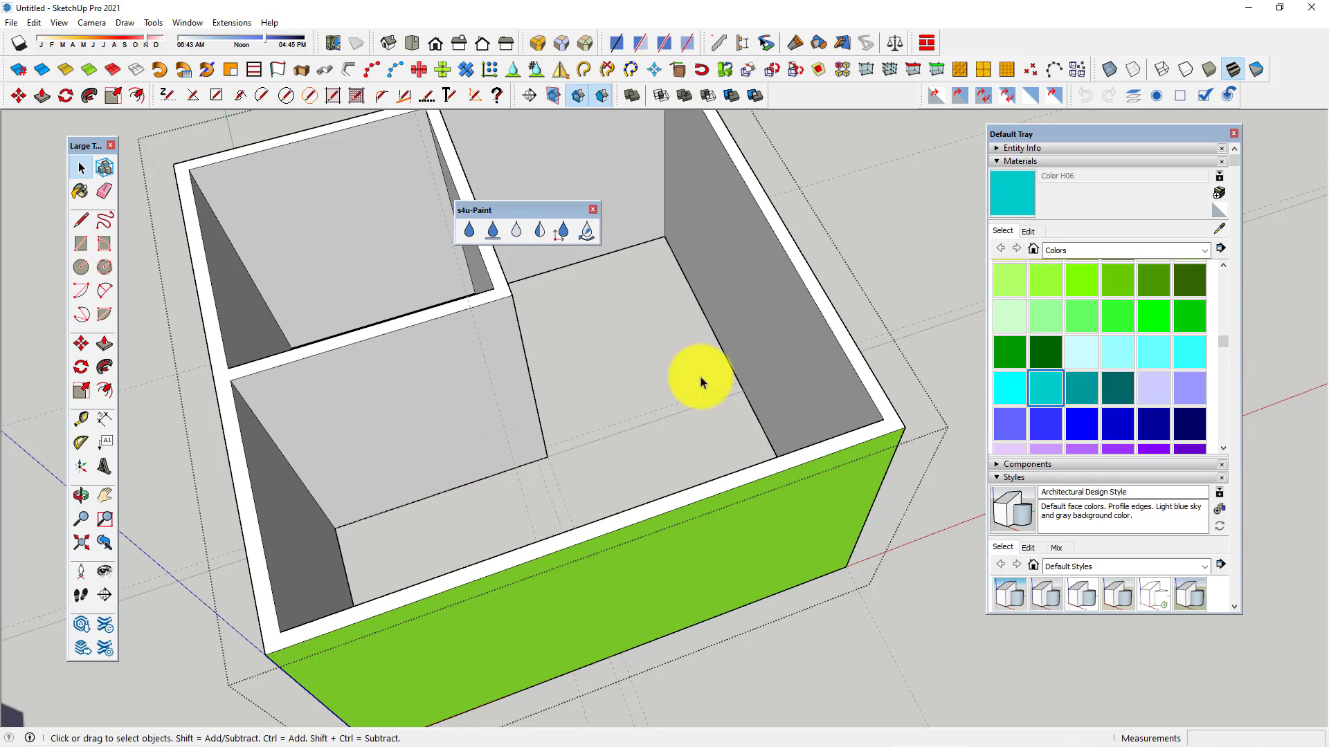
scroll(796, 326, "down", 3)
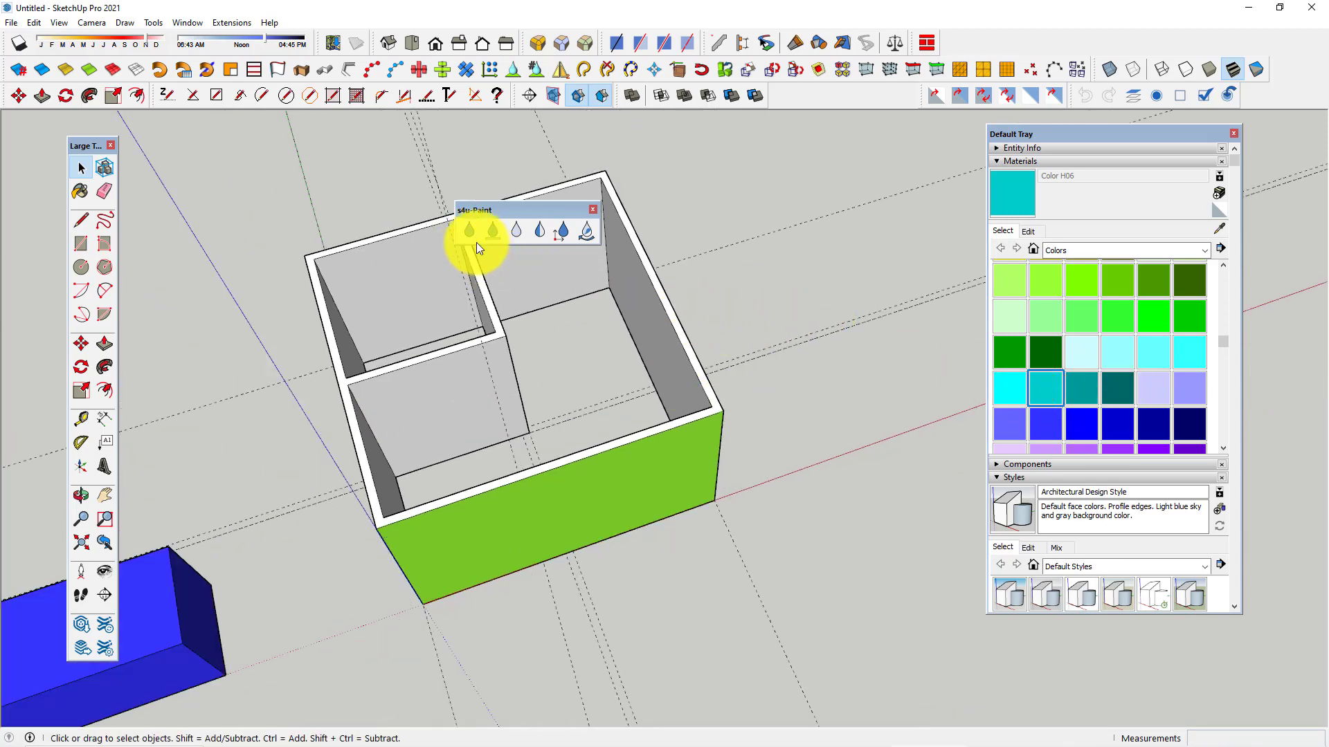
scroll(1086, 364, "down", 2)
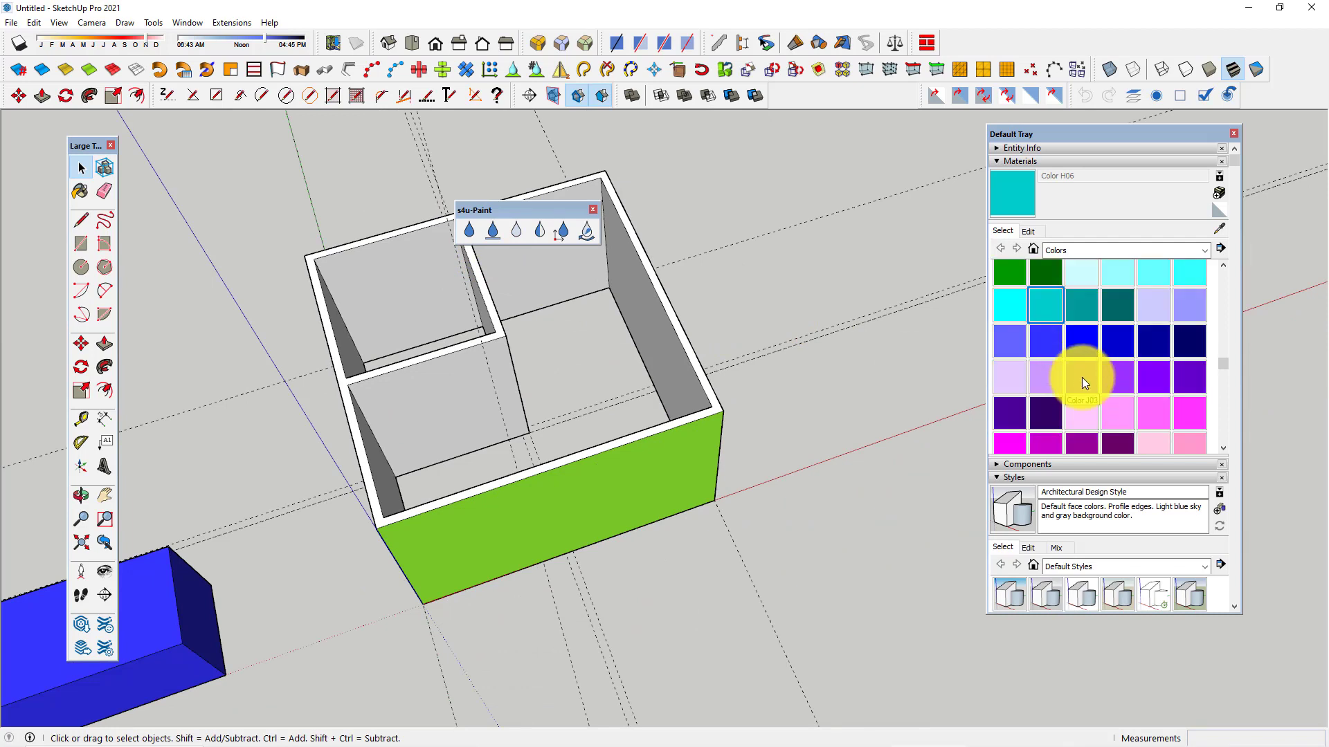
- Paint the lower-left compartment face magenta Color K05 with s4u Paint Face
left_click(1016, 440)
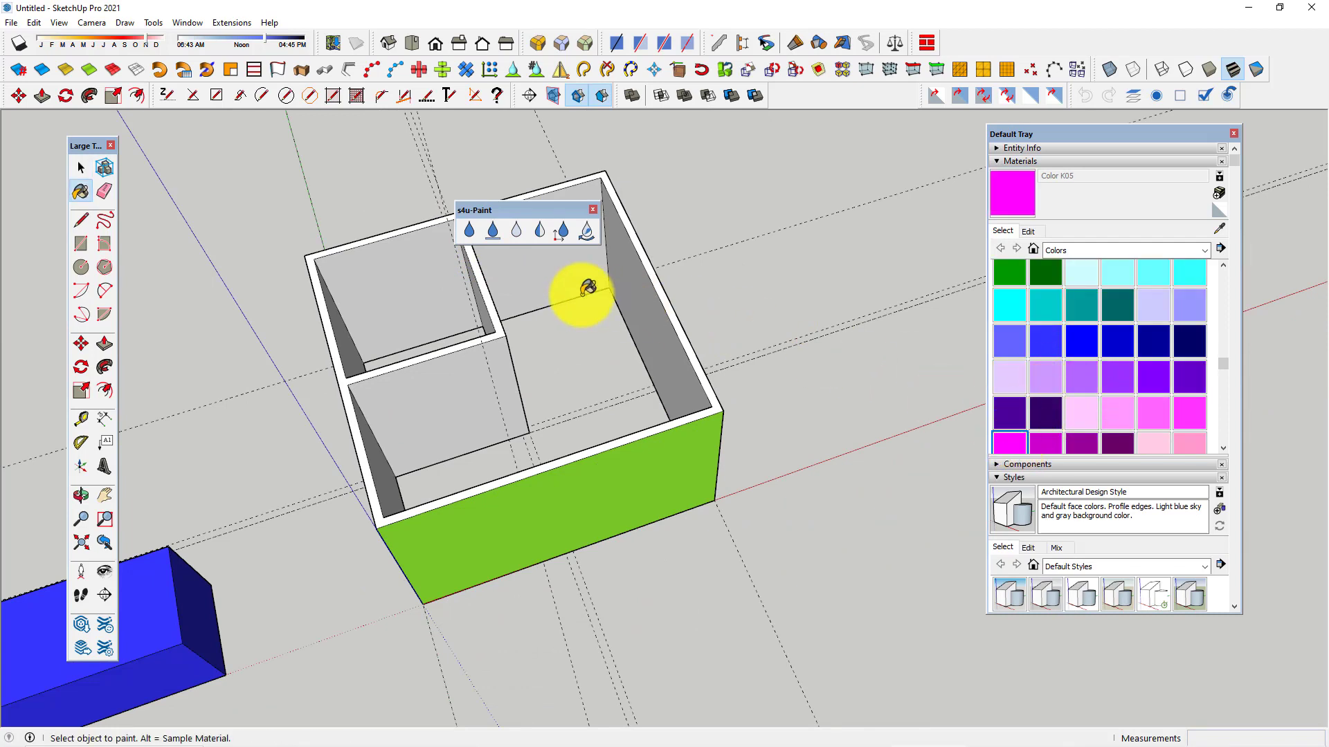
left_click(470, 232)
left_click(446, 401)
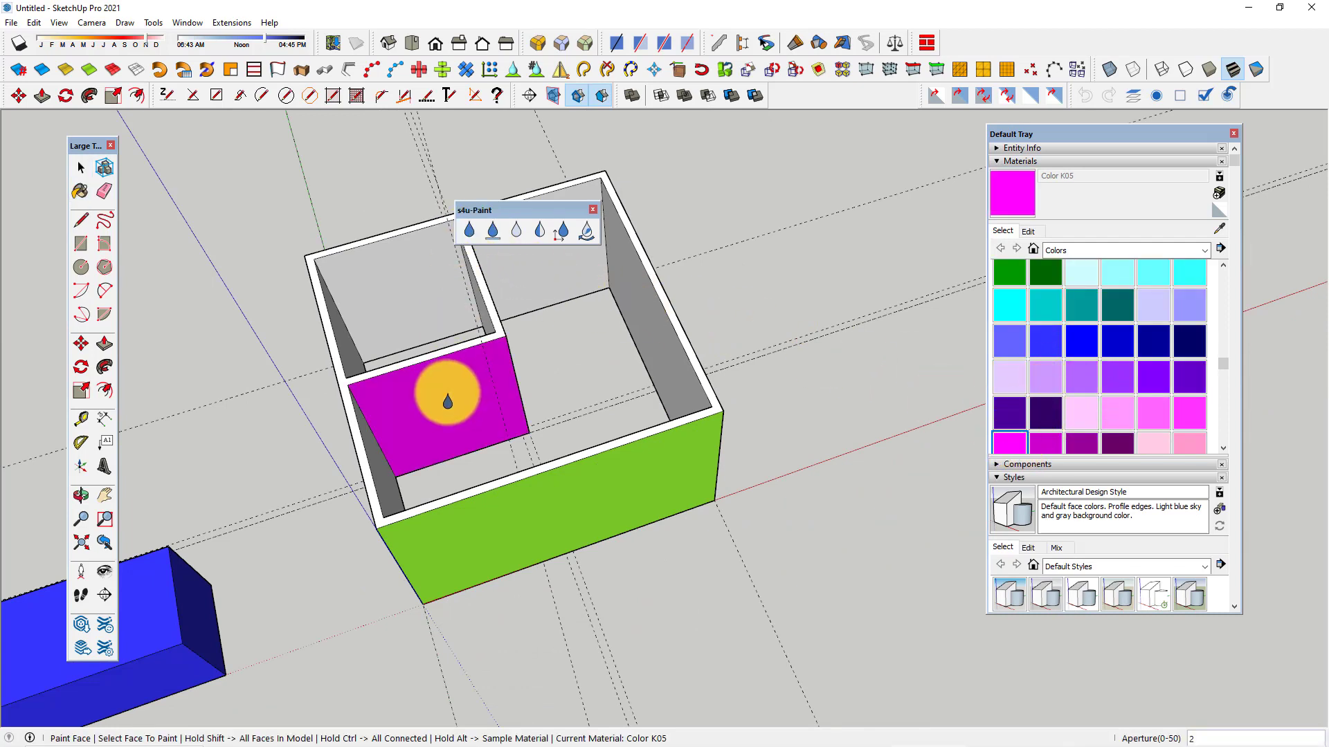
mouse_move(454, 380)
middle_mouse_down()
mouse_move(602, 326)
mouse_move(505, 374)
mouse_move(553, 413)
middle_mouse_up()
scroll(386, 476, "up", 2)
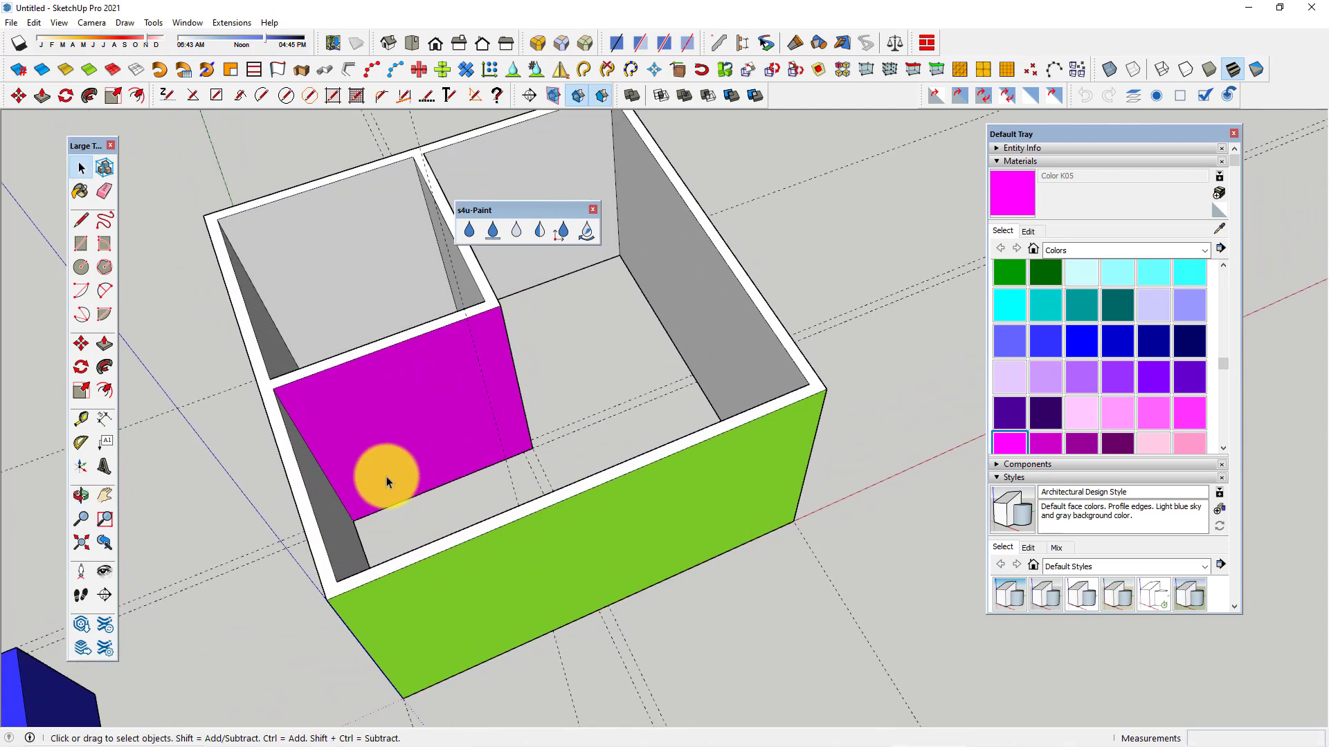
scroll(469, 371, "up", 3)
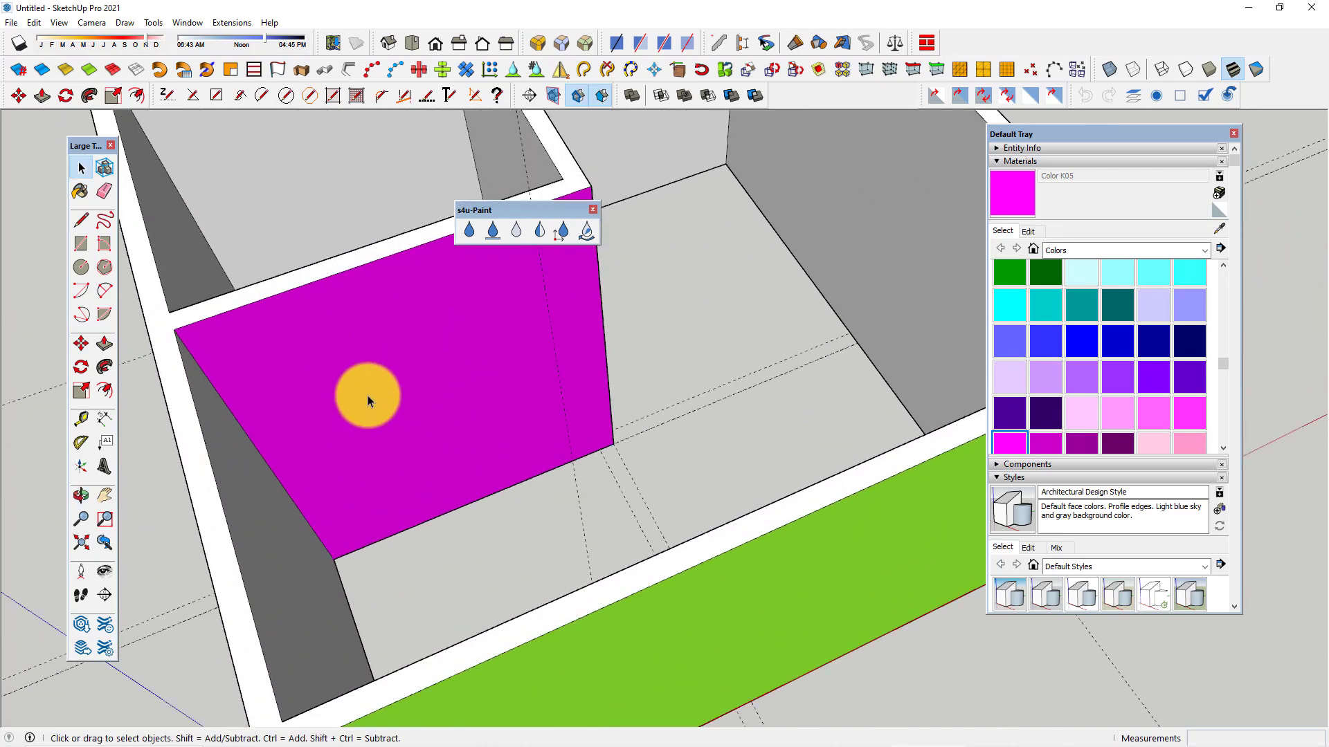
- Measure across and along the magenta face's edges with the Tape Measure
key("t")
scroll(489, 371, "down", 1)
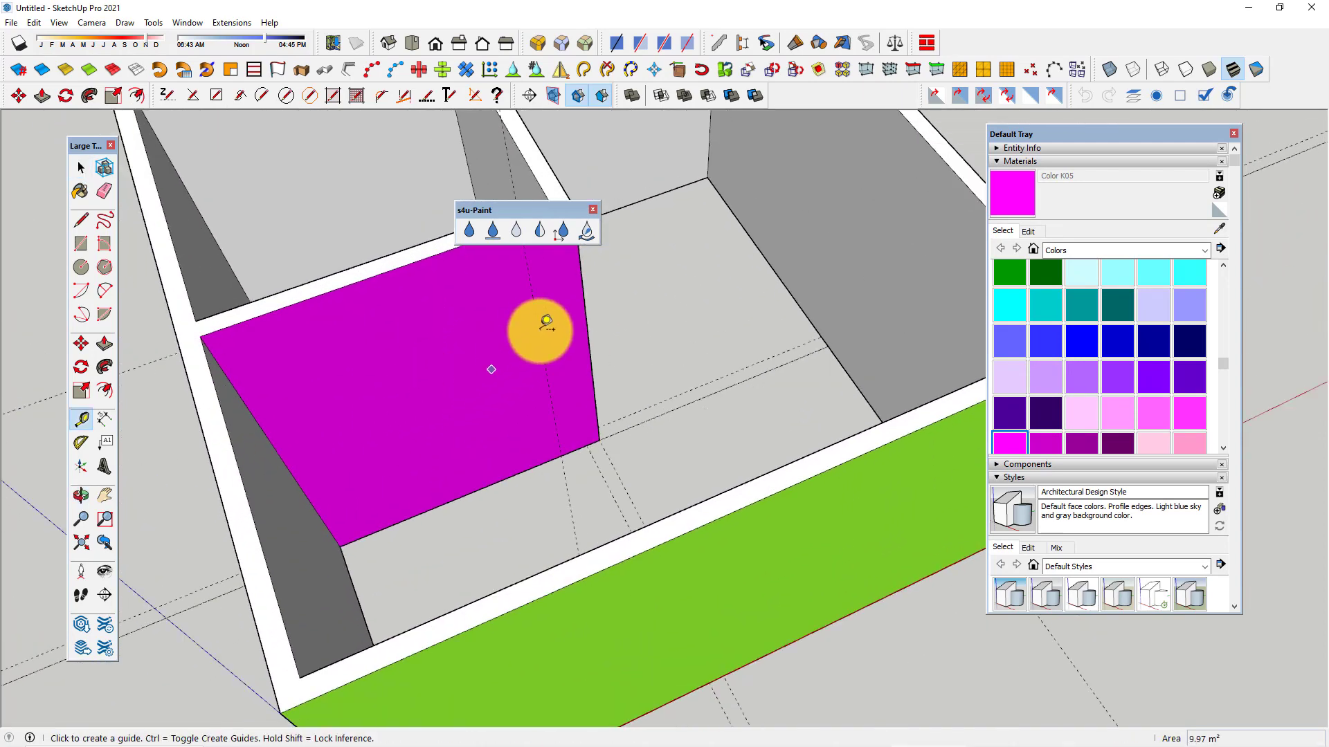
left_click(584, 302)
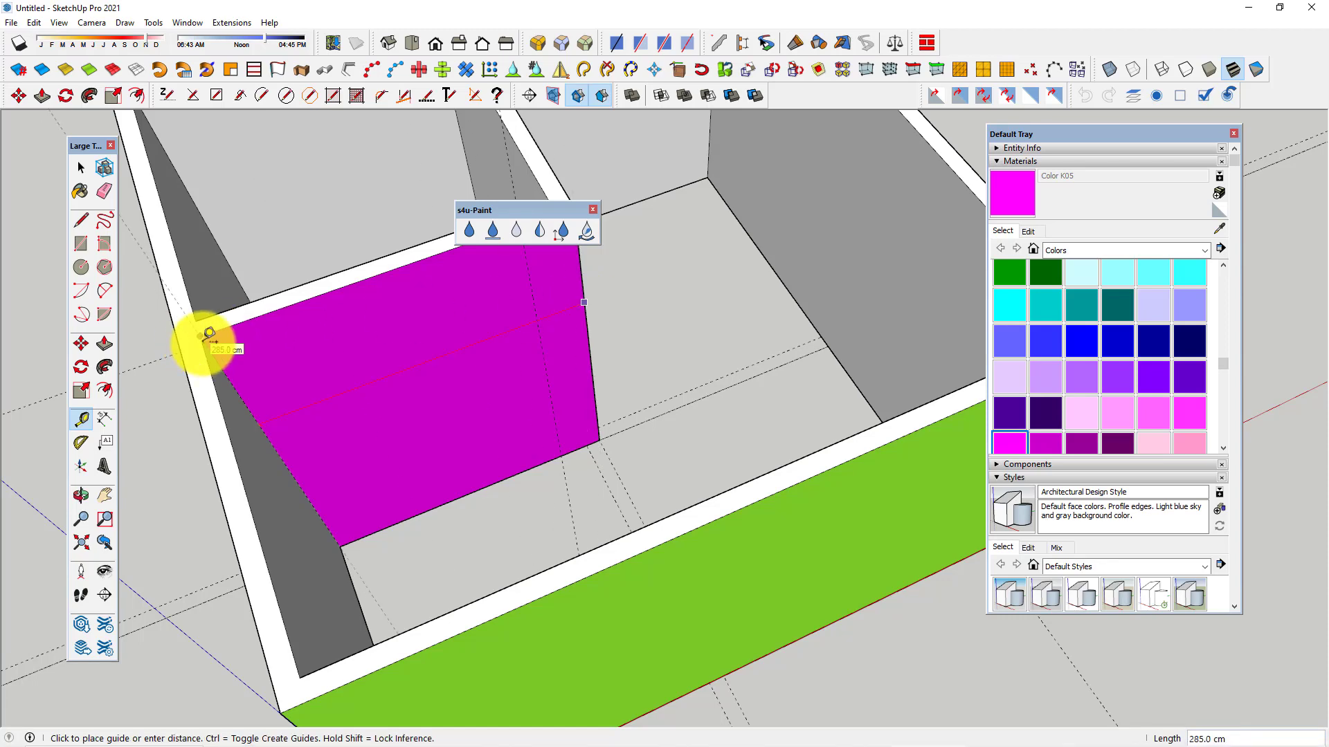
left_click(210, 335)
scroll(204, 346, "down", 3)
scroll(242, 346, "down", 2)
key("space")
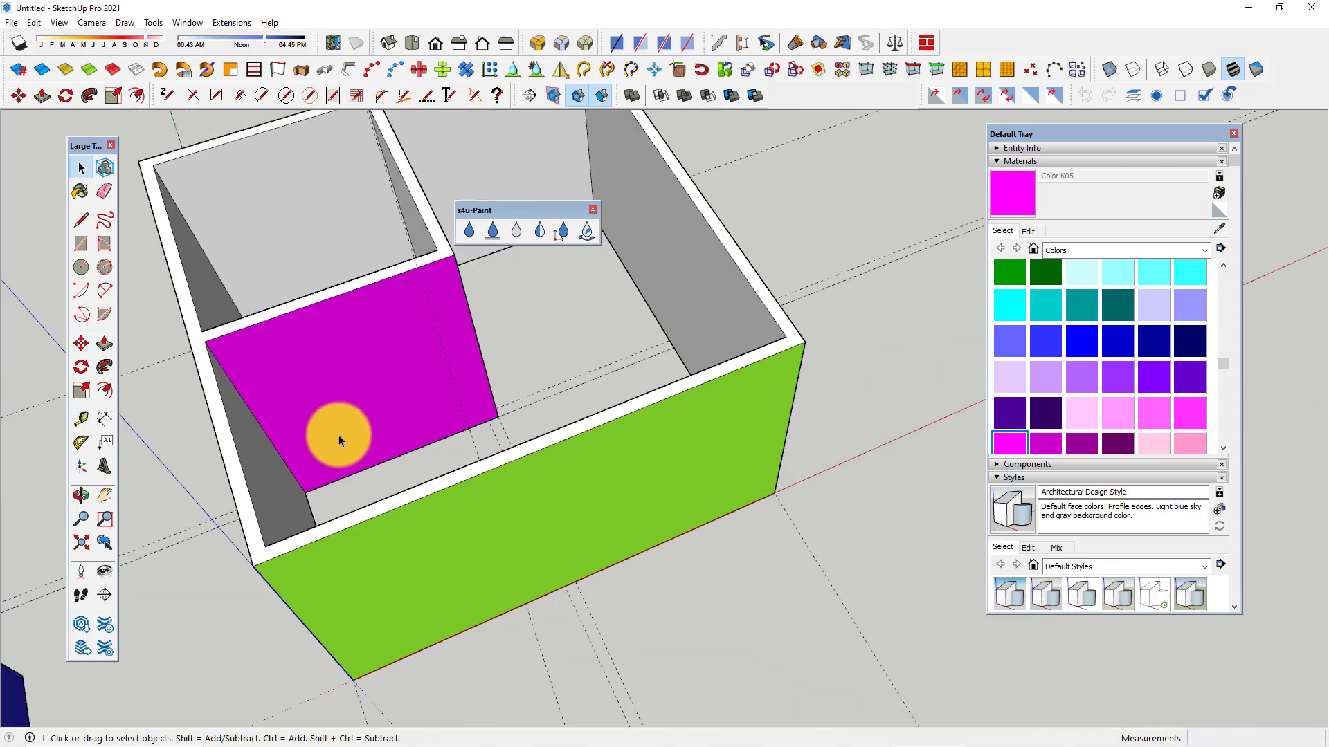
key("t")
left_click(374, 466)
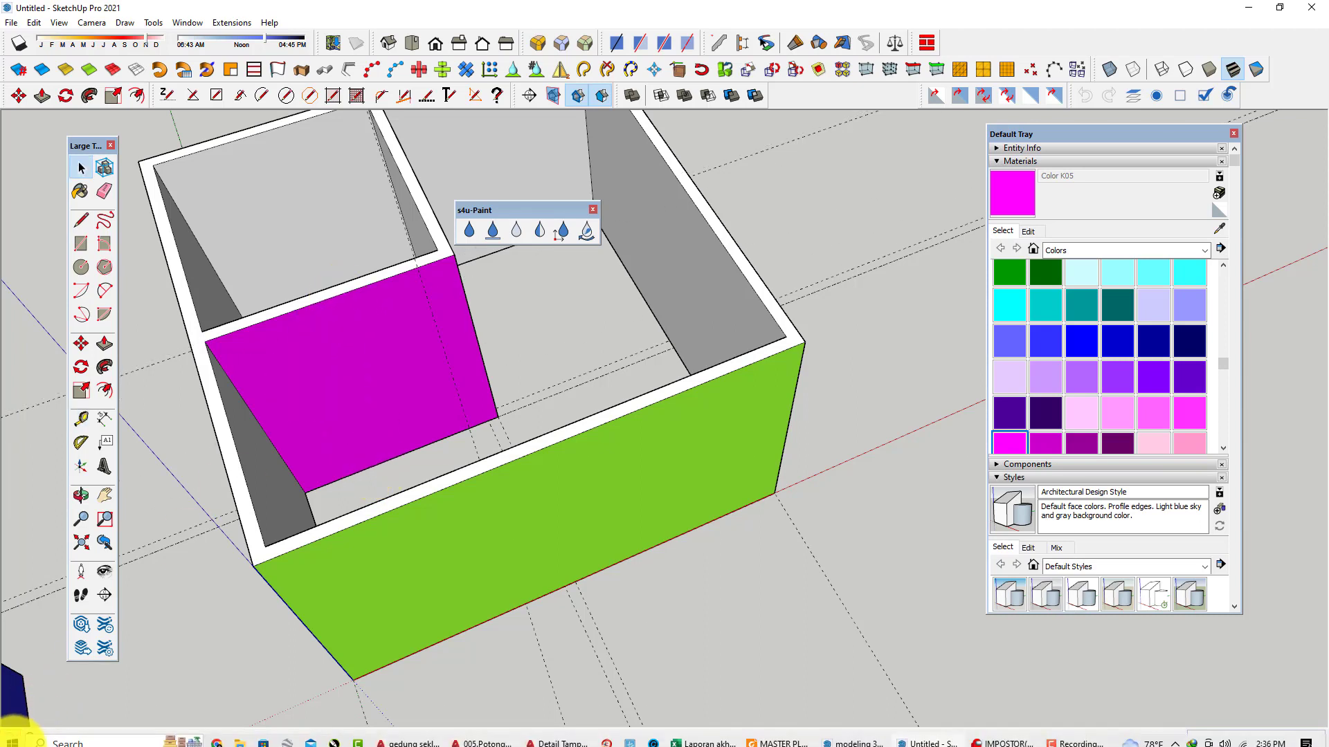
- Launch Calculator via a 'ca' search, keep Standard mode, and place it beside the model
left_click(69, 738)
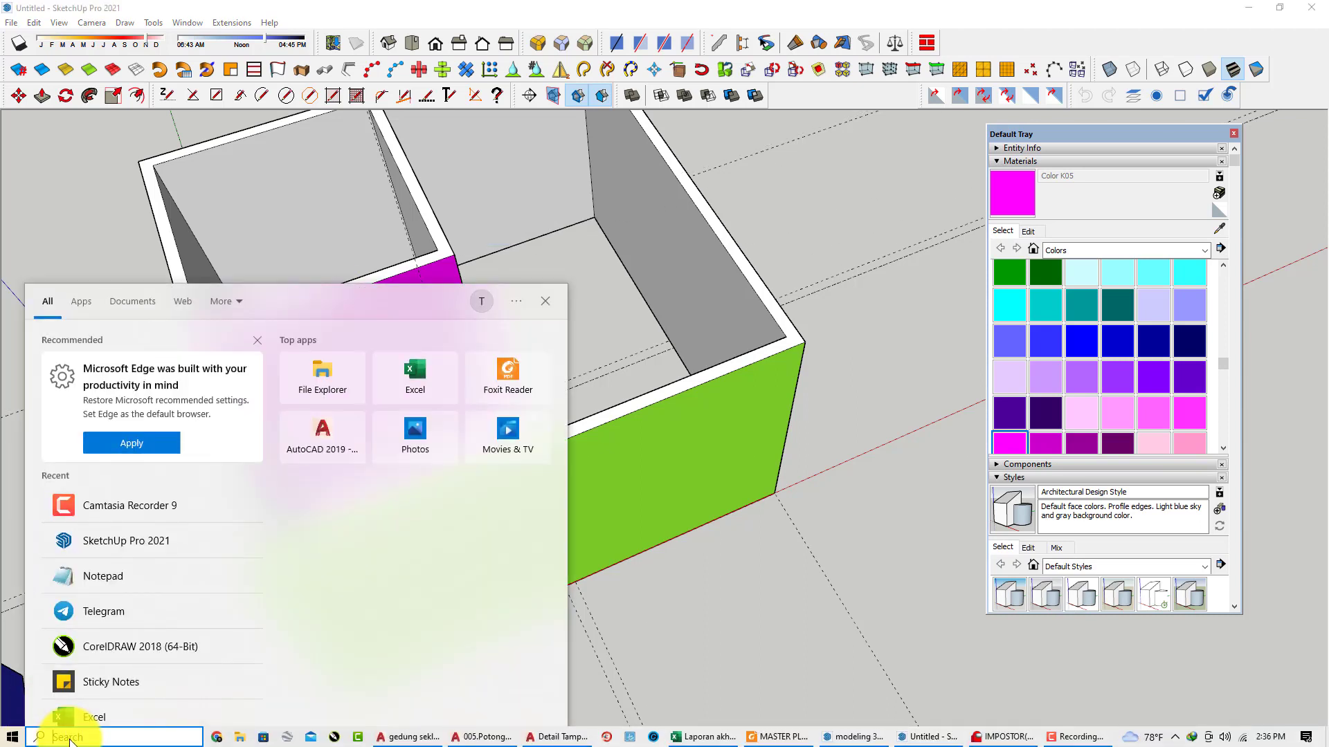
type("ca")
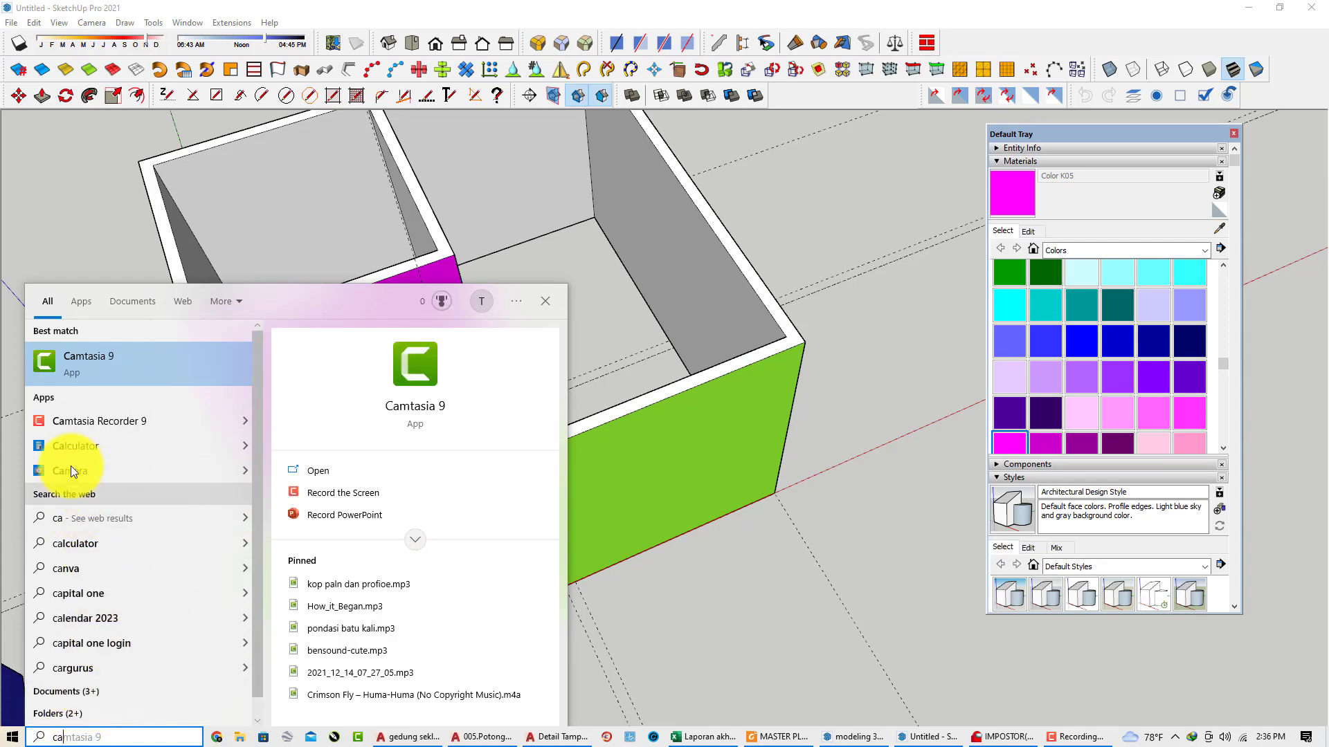
key("Escape")
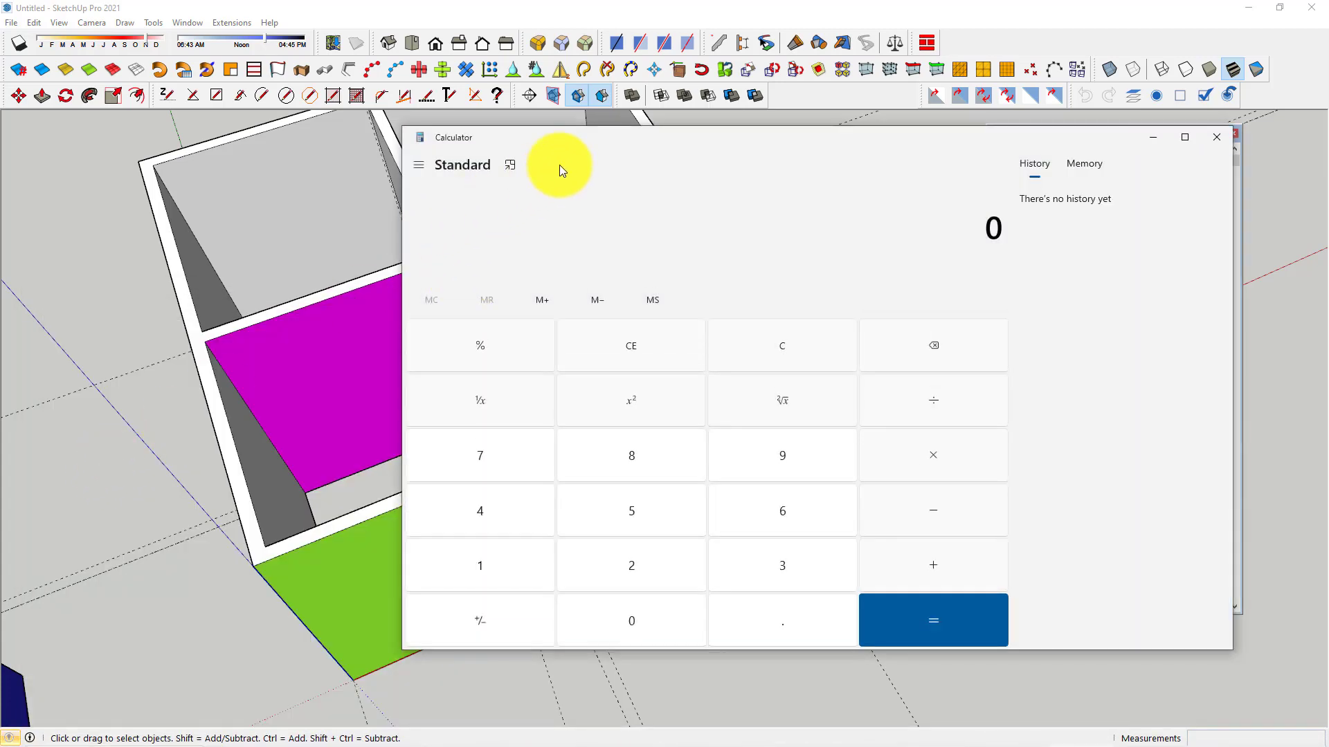
left_click_drag(580, 143, 474, 153)
left_click(381, 164)
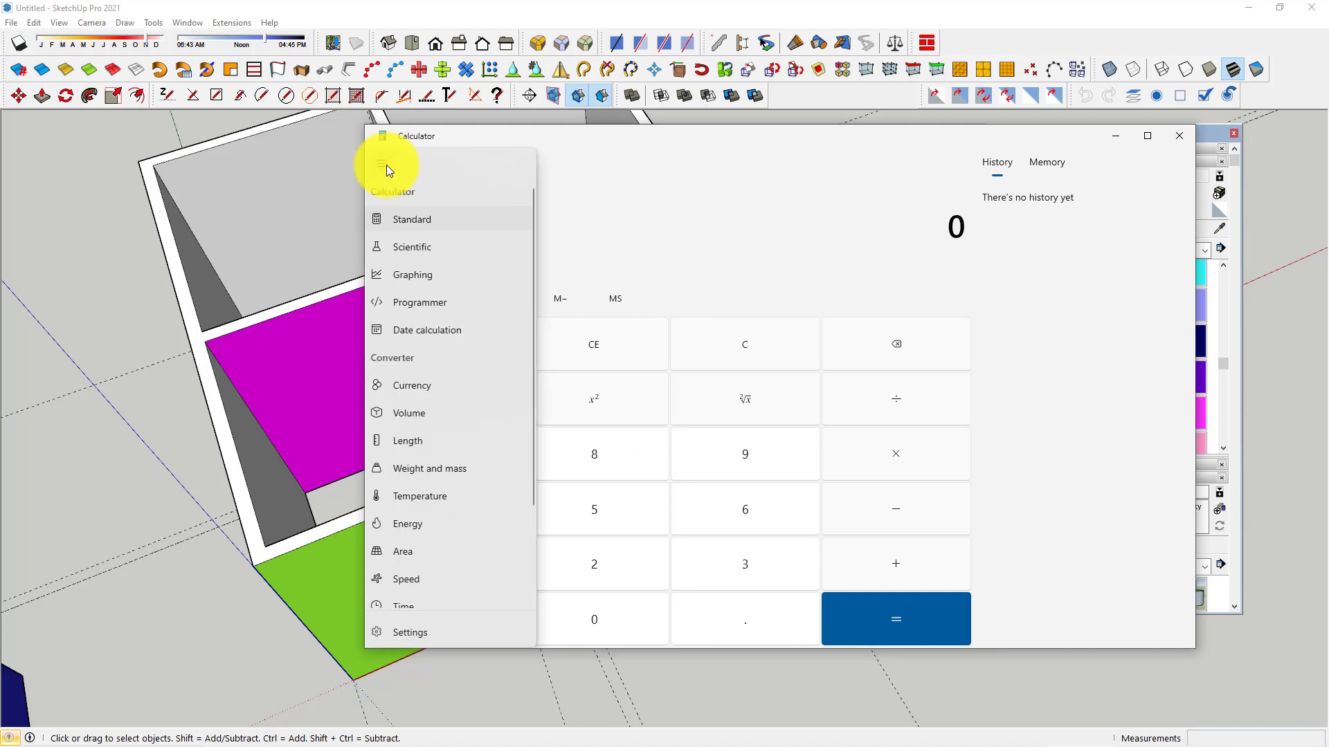
left_click(435, 229)
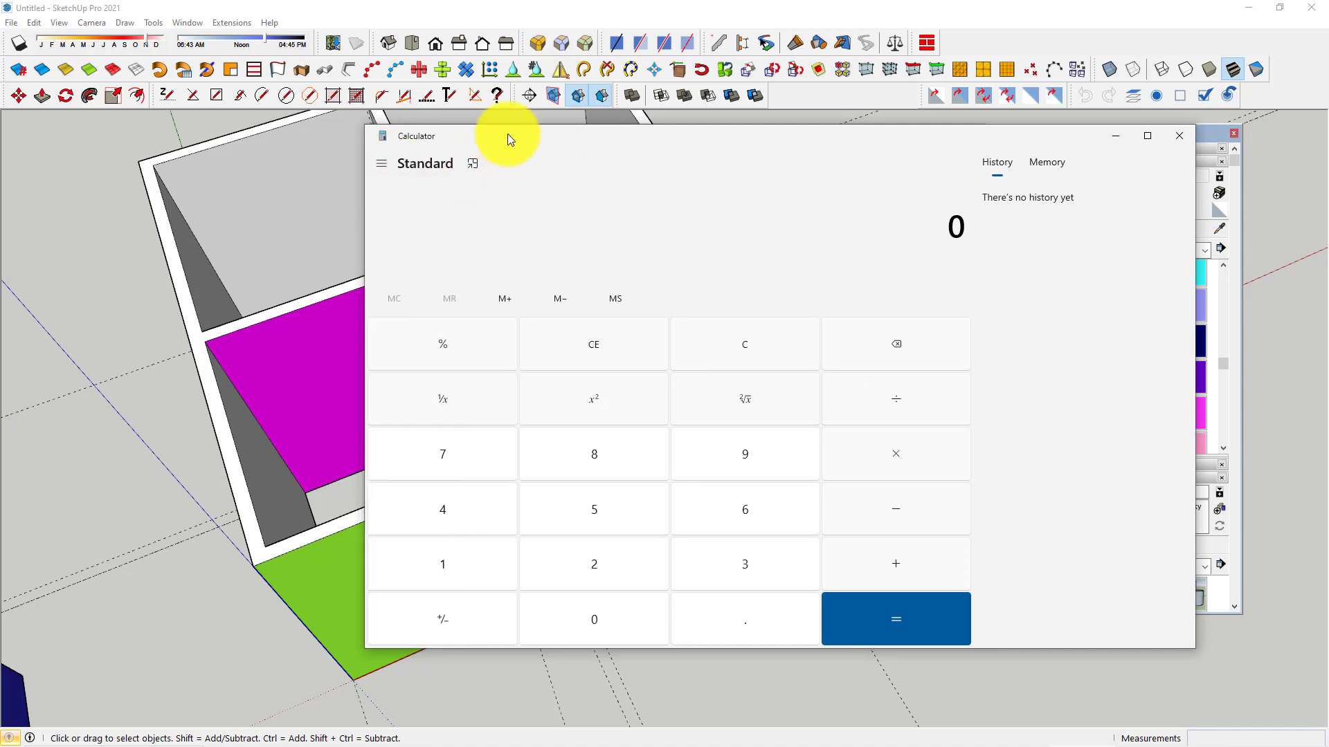
left_click_drag(508, 134, 727, 170)
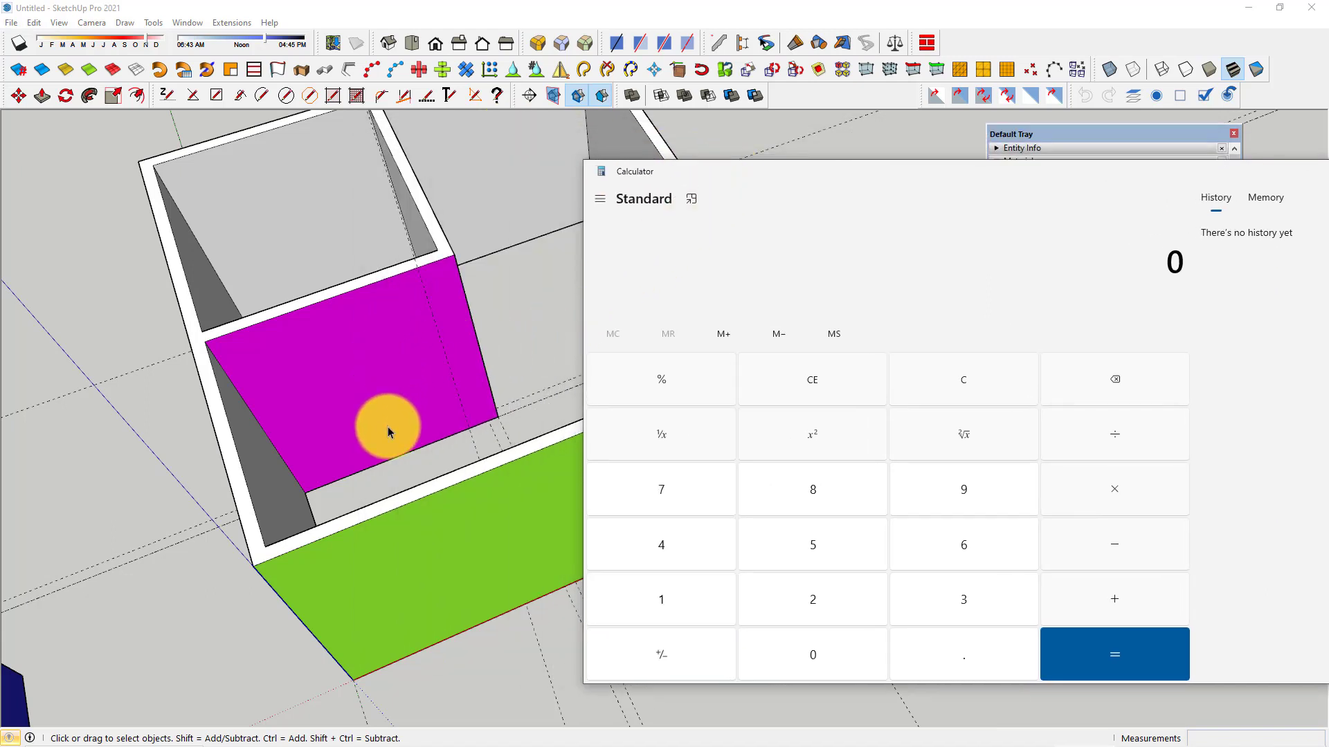
- Tape-measure the magenta partition wall's edges, reading 350.0 cm and 285.0 cm
left_click(373, 462)
key("t")
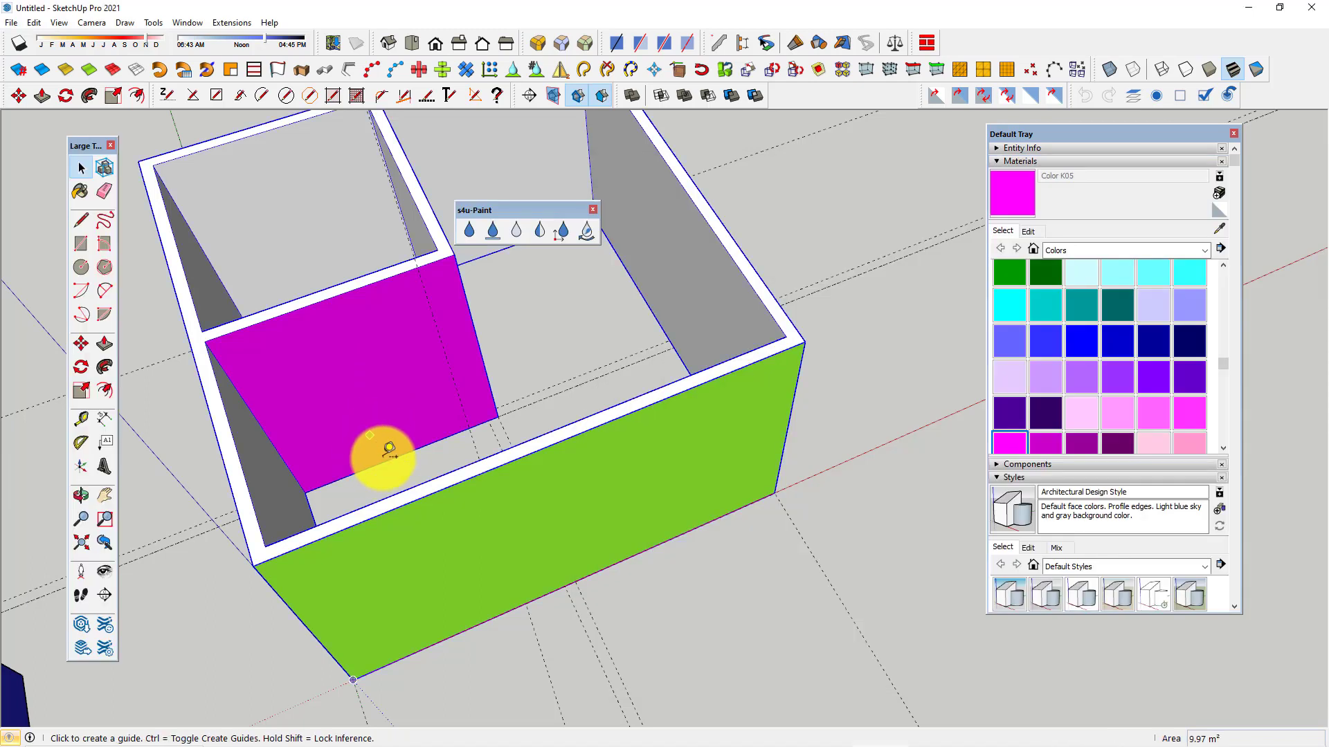
left_click(383, 462)
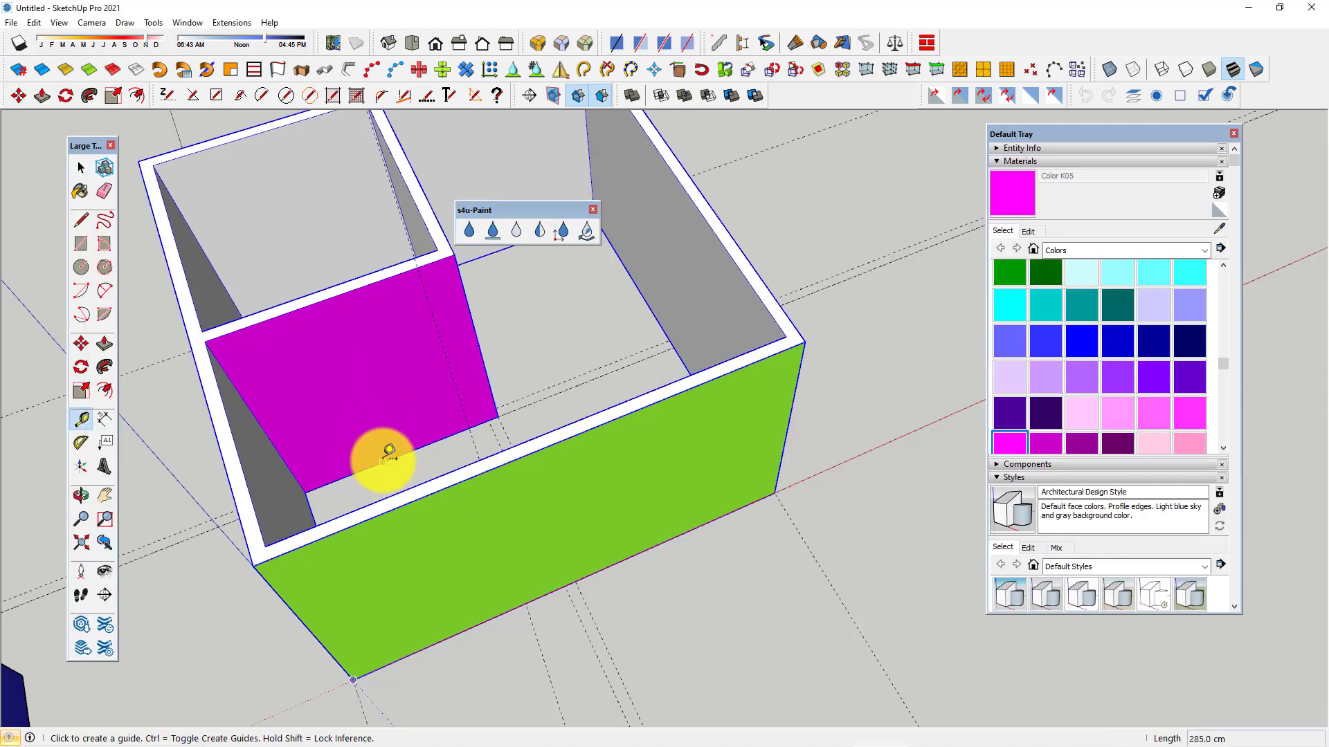
left_click(364, 284)
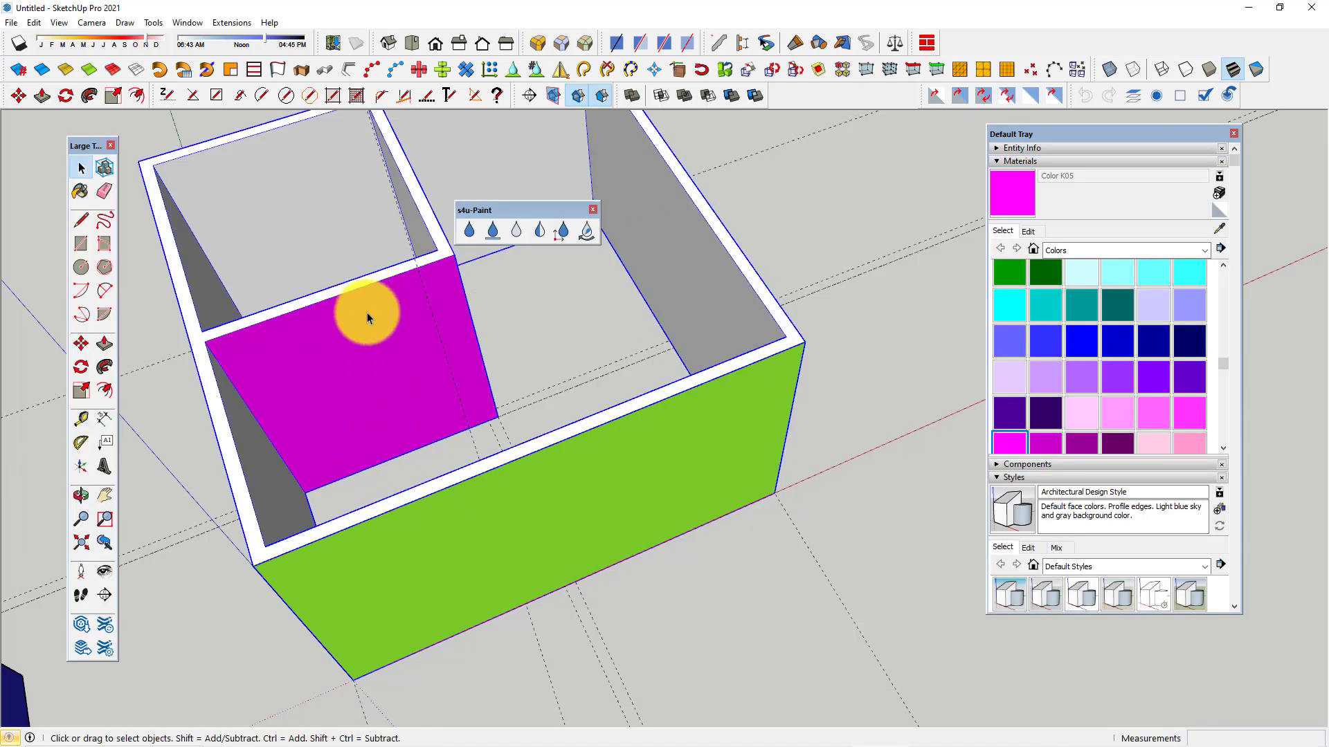
left_click(463, 291)
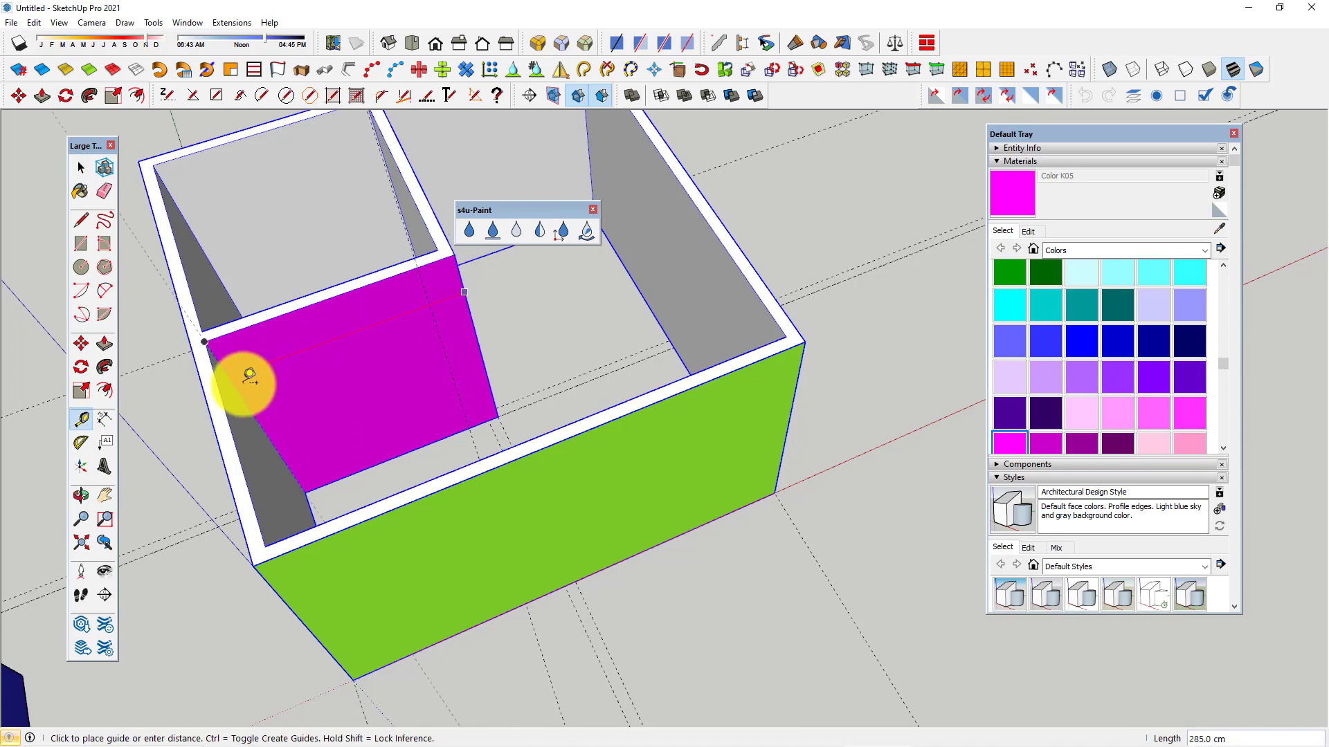
key("space")
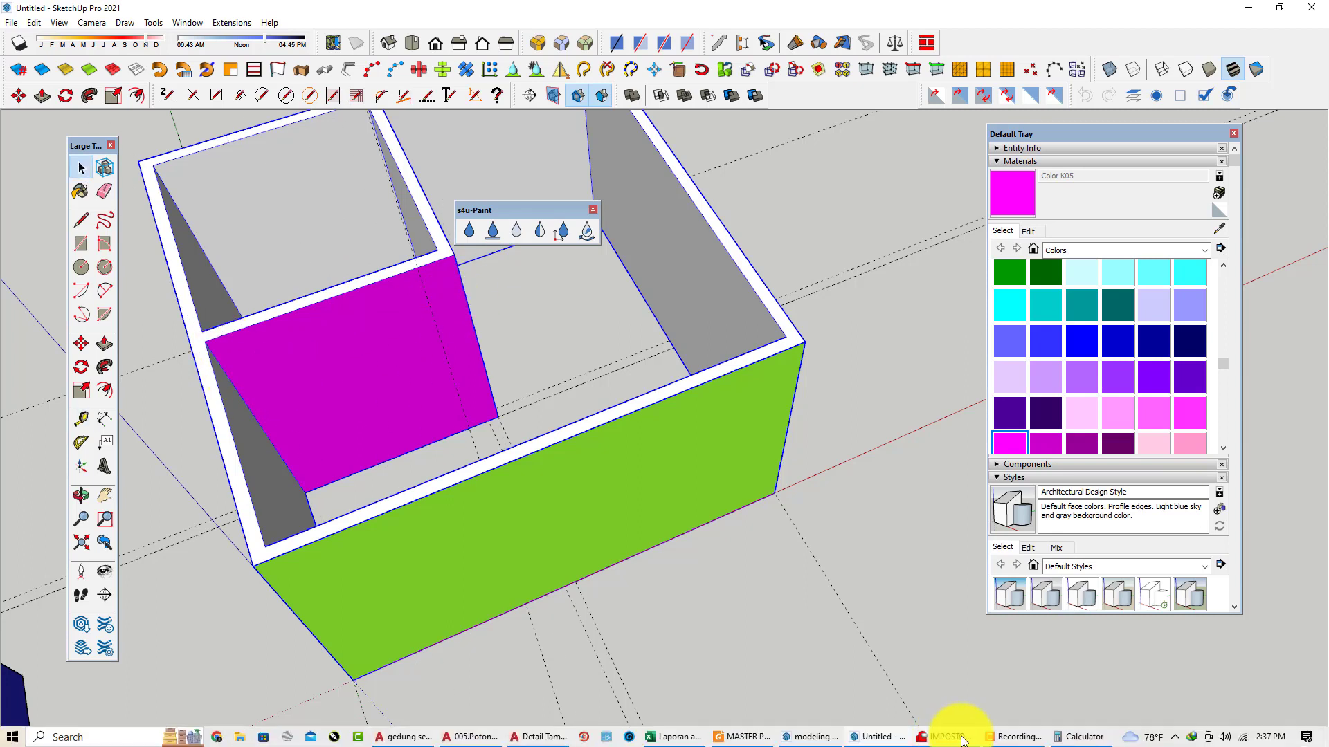
- Compute 2.85 × 3.5 = 9.975 in Calculator, then move it aside and minimize it
left_click(1072, 739)
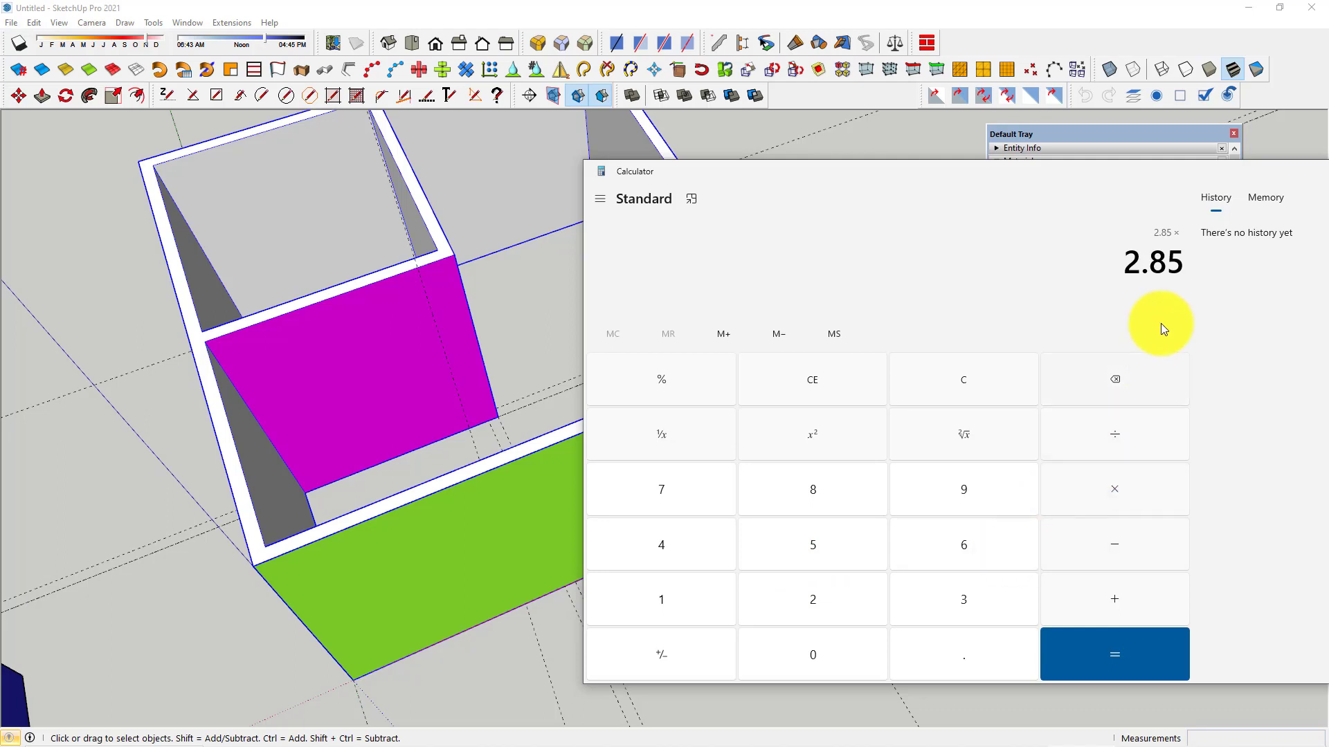
type("3.")
left_click(969, 640)
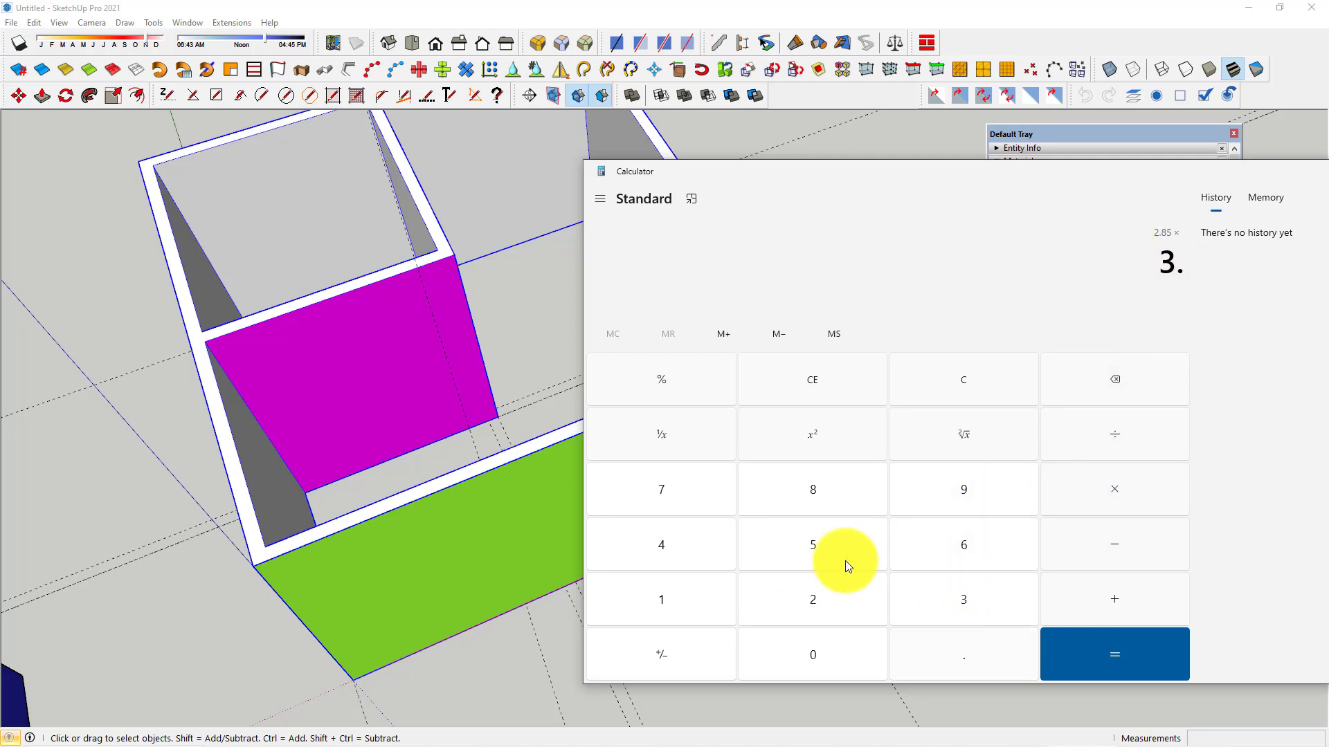
left_click(833, 562)
left_click(1117, 658)
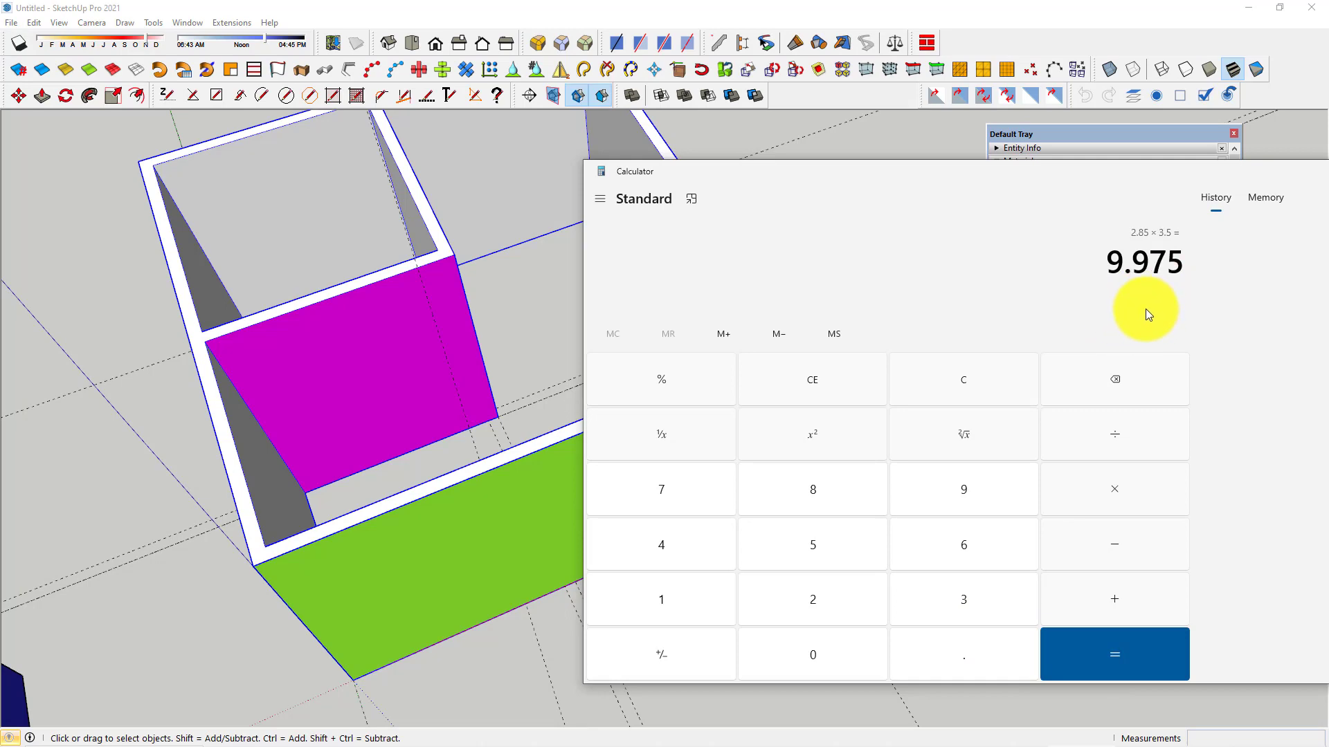
left_click_drag(1295, 175, 1123, 205)
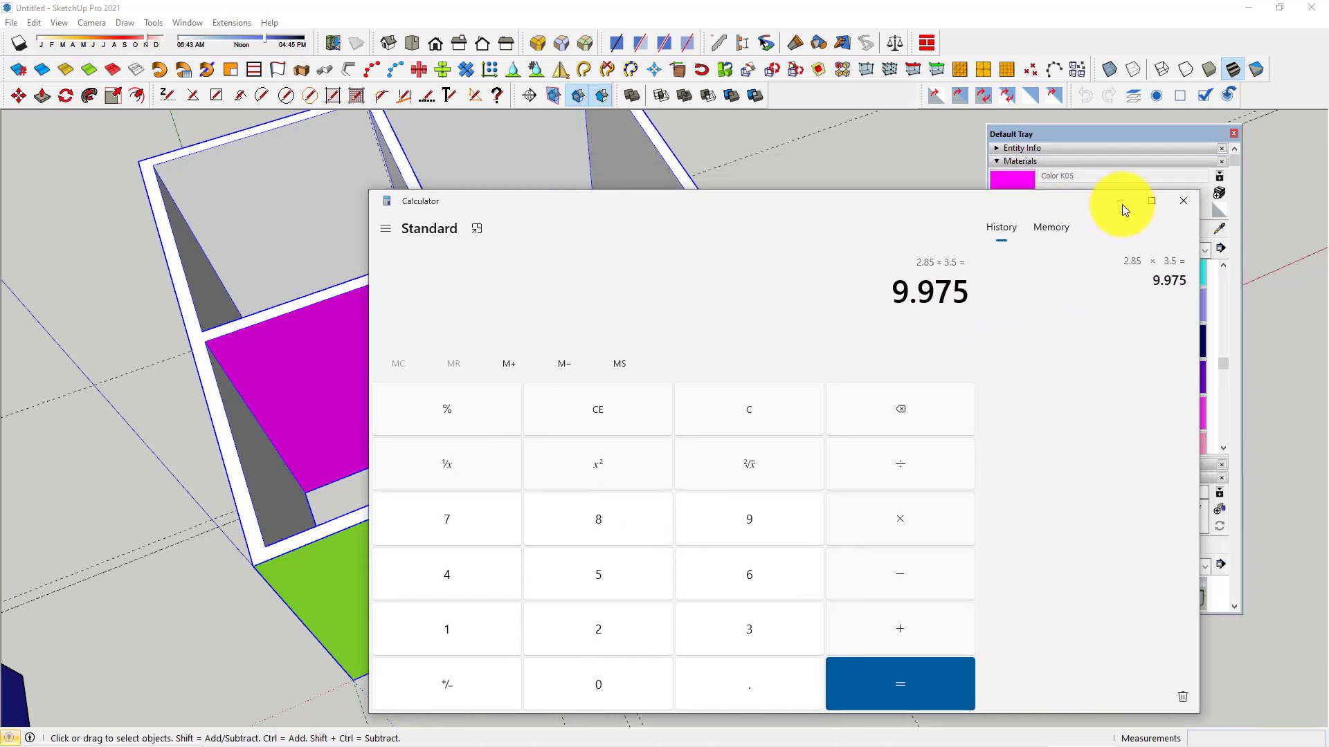
left_click(1182, 202)
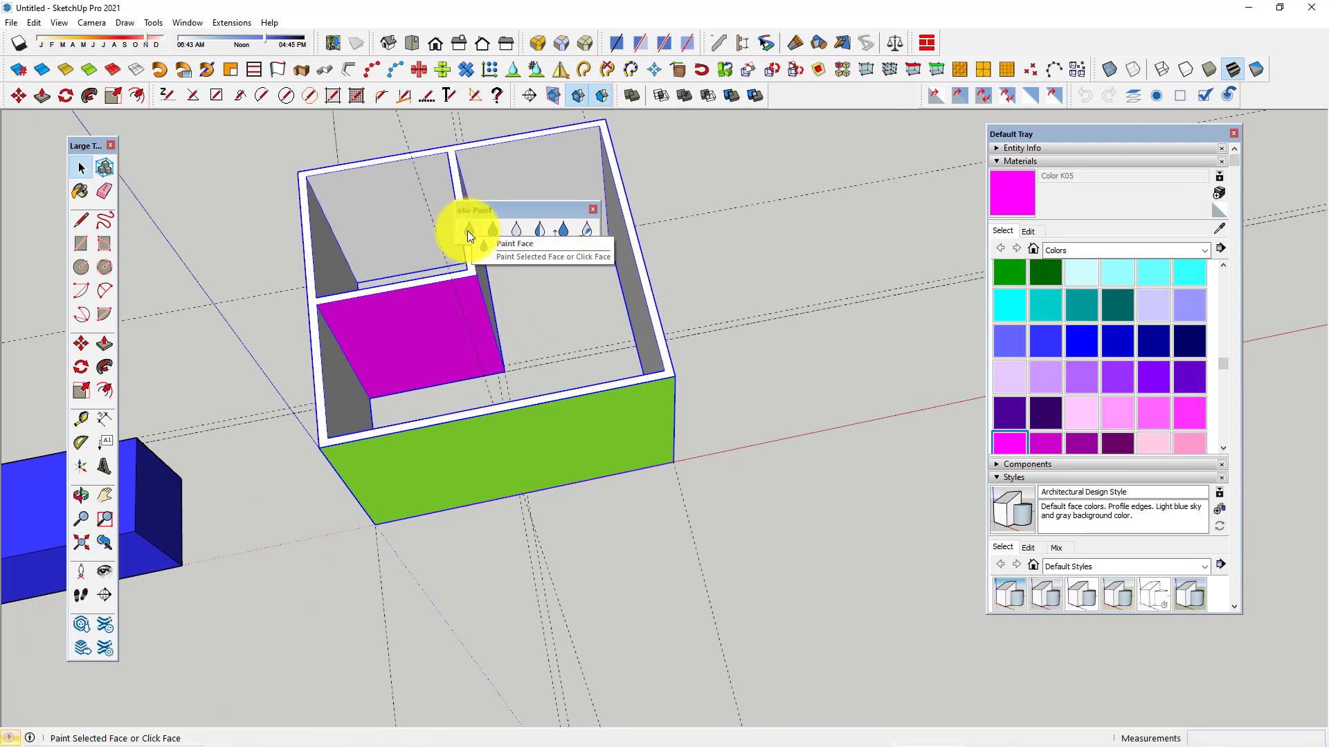
- Run s4u Paint's Area Of Material on the magenta face and select the 9.97 m² total
left_click(469, 230)
right_click(256, 304)
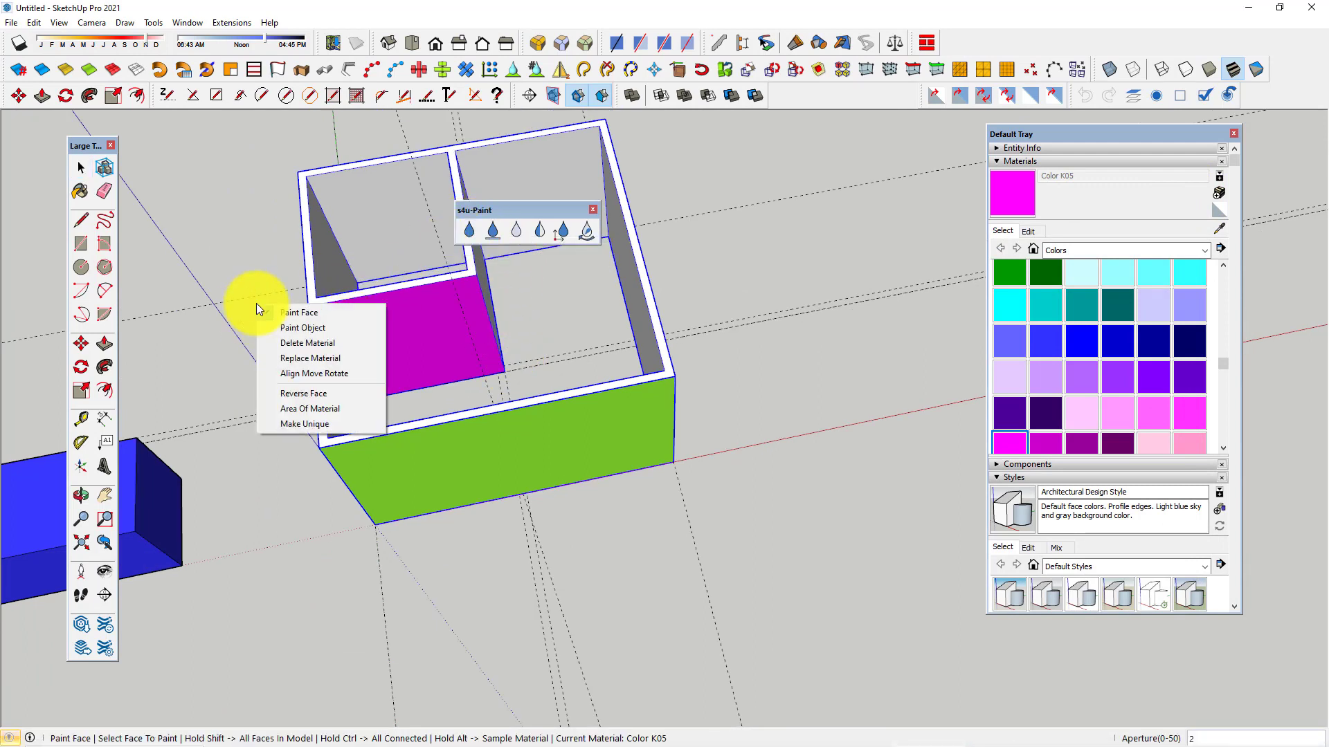
left_click(304, 409)
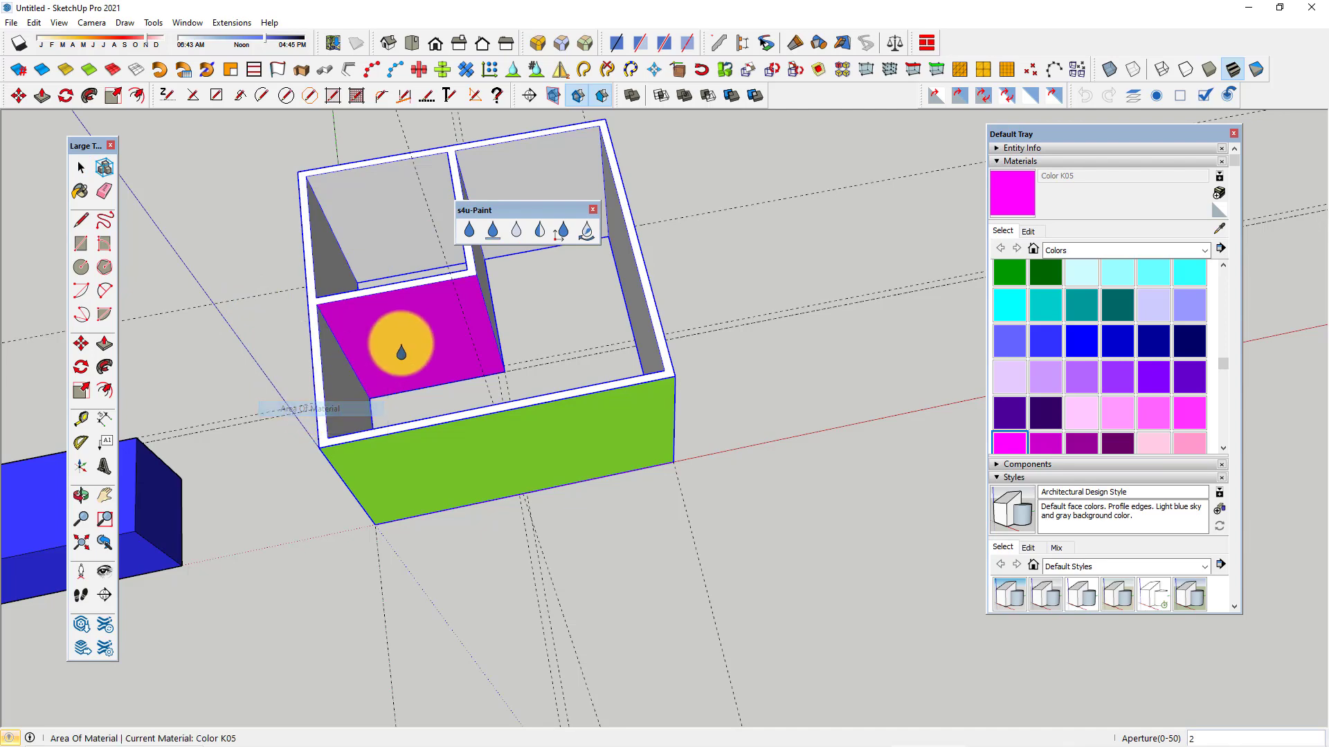
scroll(385, 339, "up", 3)
scroll(391, 329, "up", 3)
left_click(395, 324)
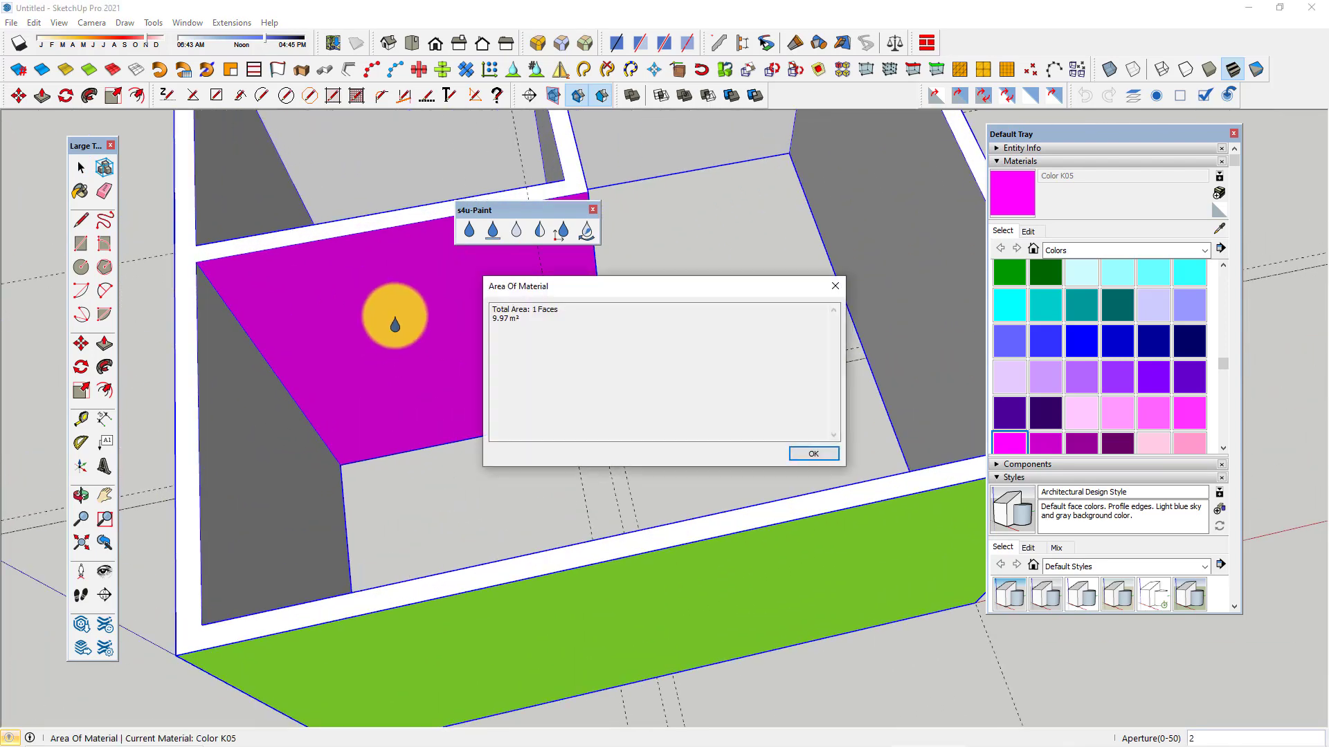
left_click_drag(521, 318, 477, 320)
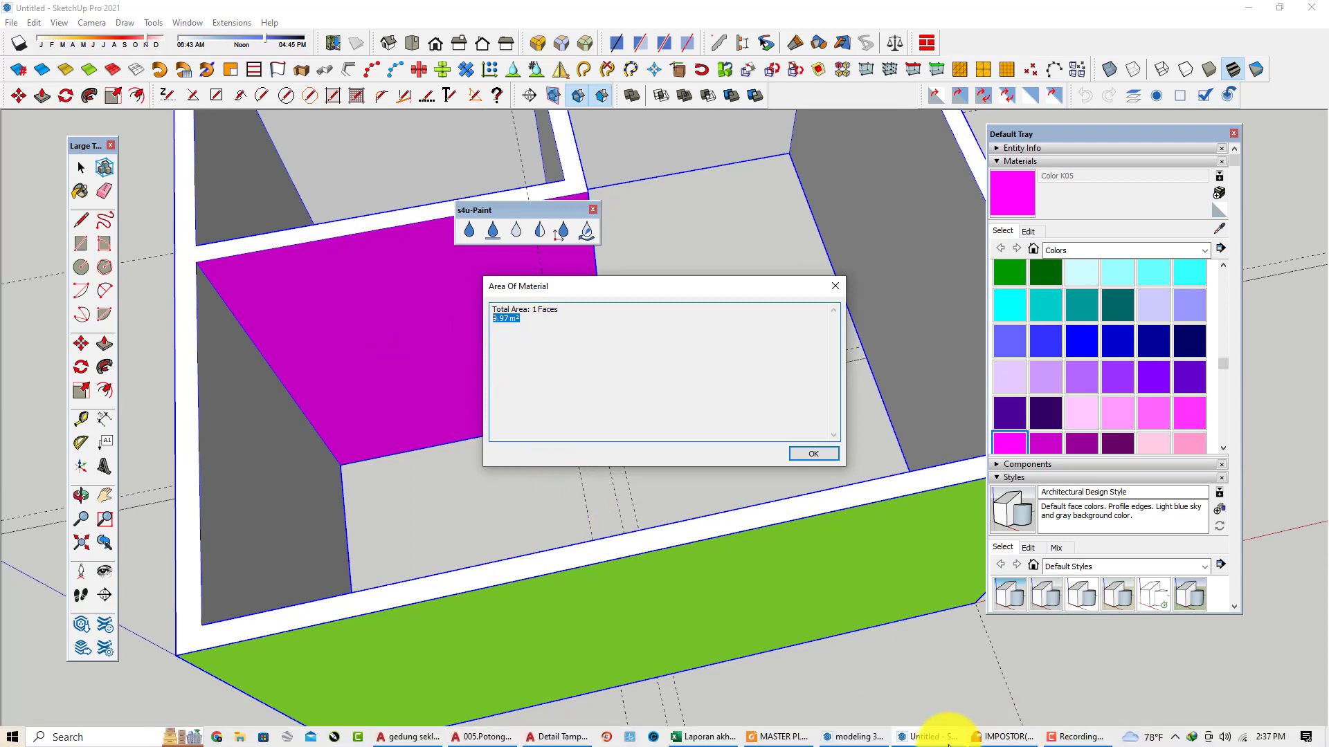
- Search for and launch the Calculator app
left_click(137, 738)
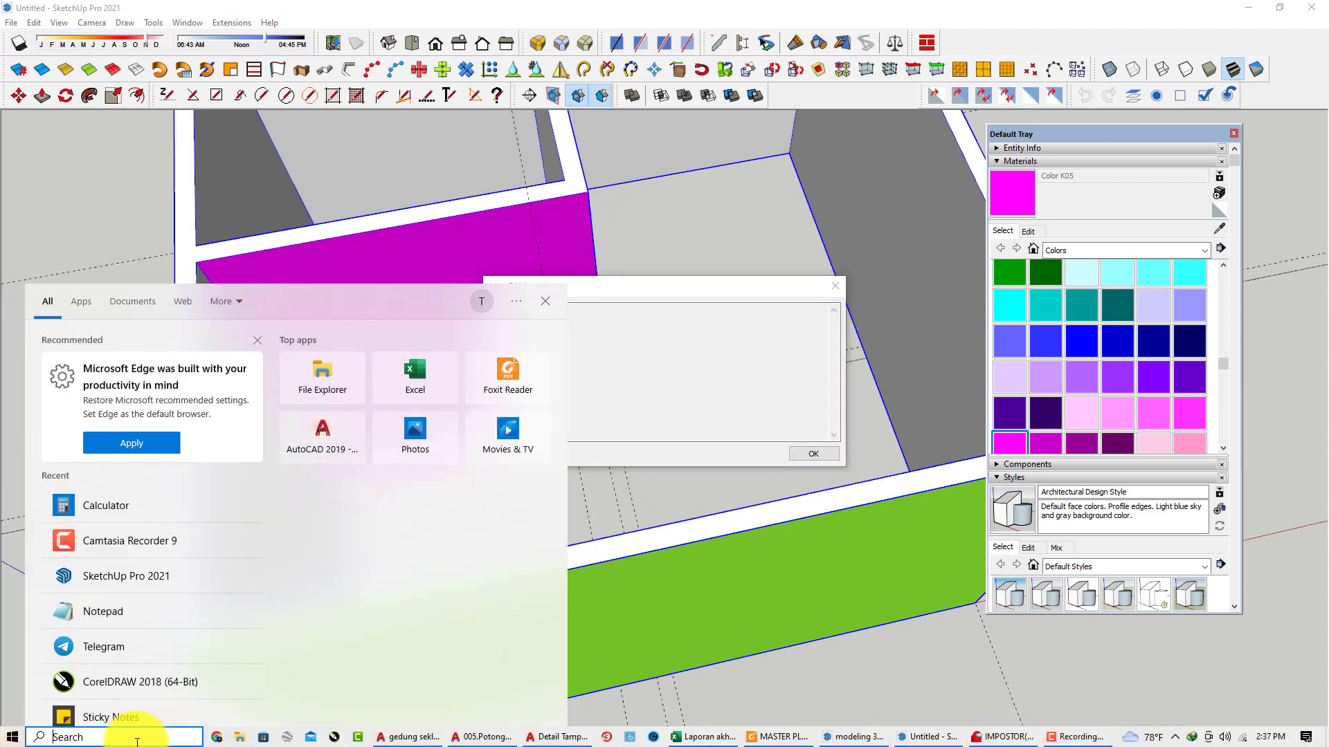
type("ca")
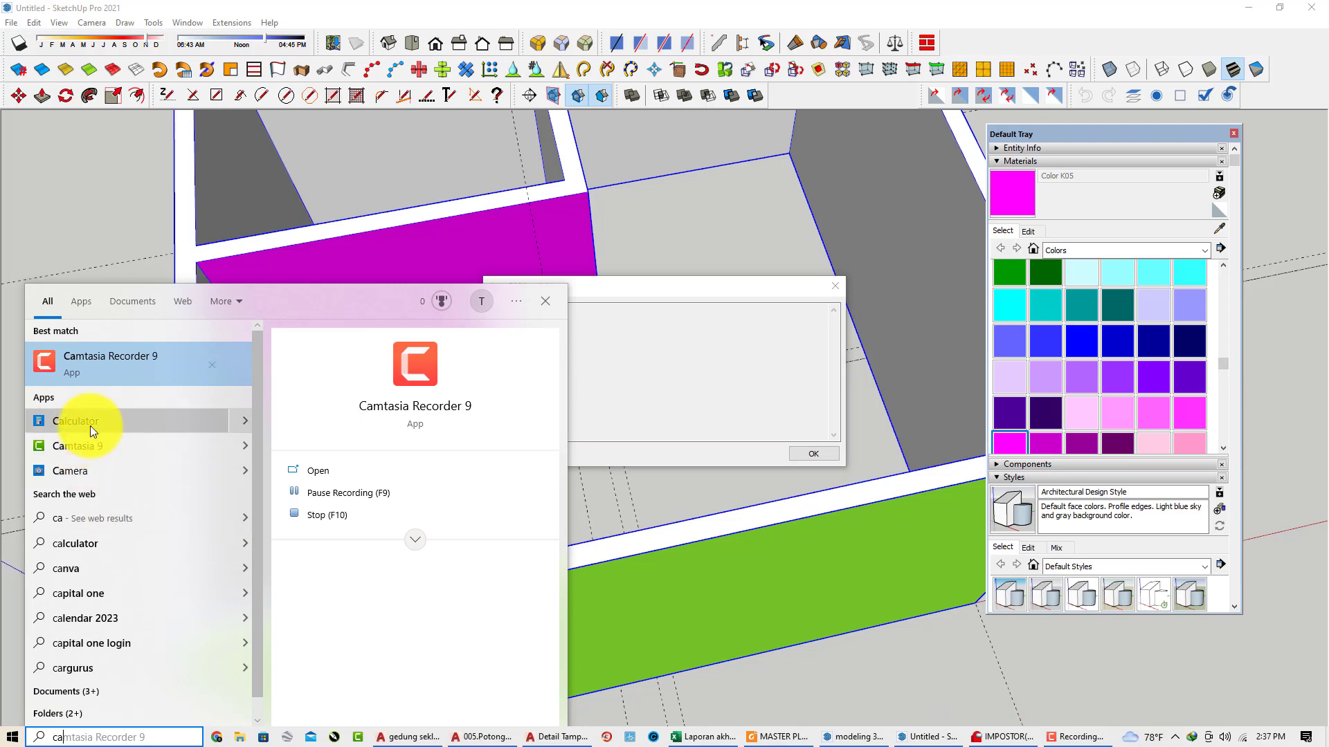
left_click(93, 422)
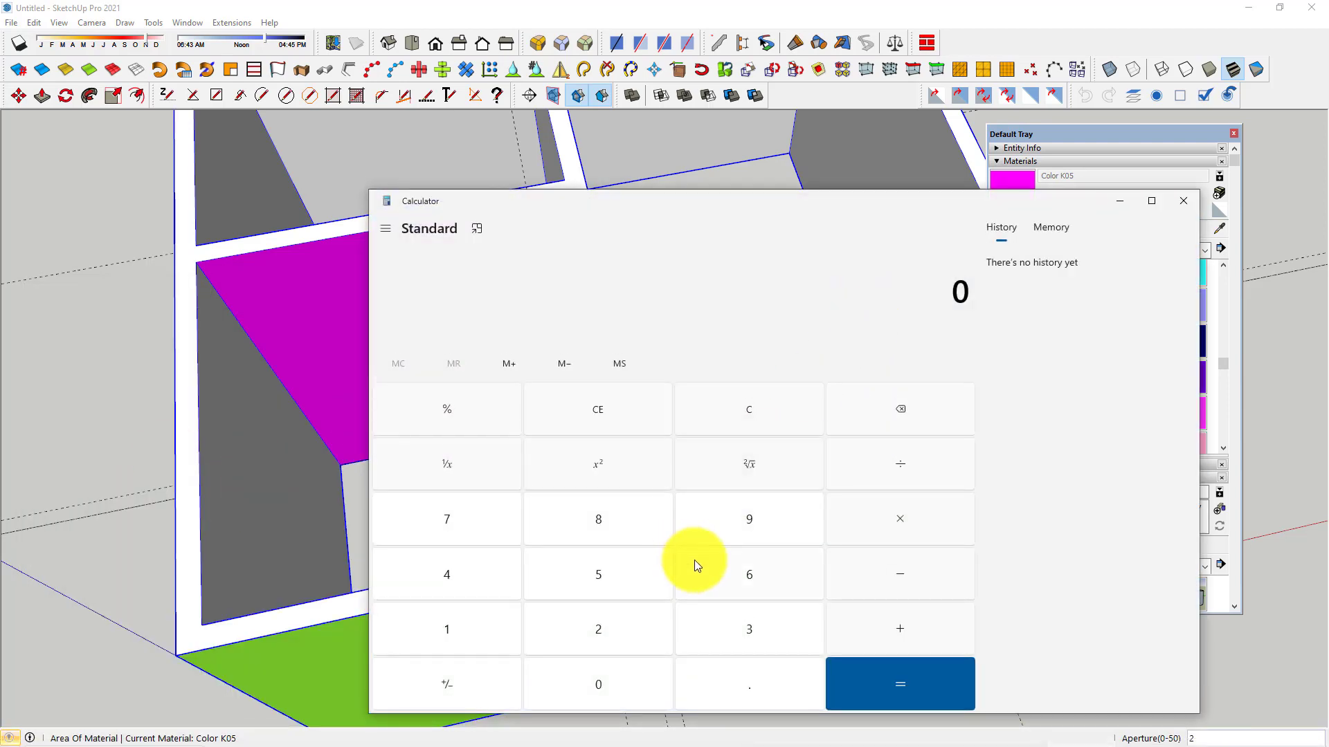
- Recompute 3.5 × 2.85 = 9.975, then close Calculator
left_click(791, 667)
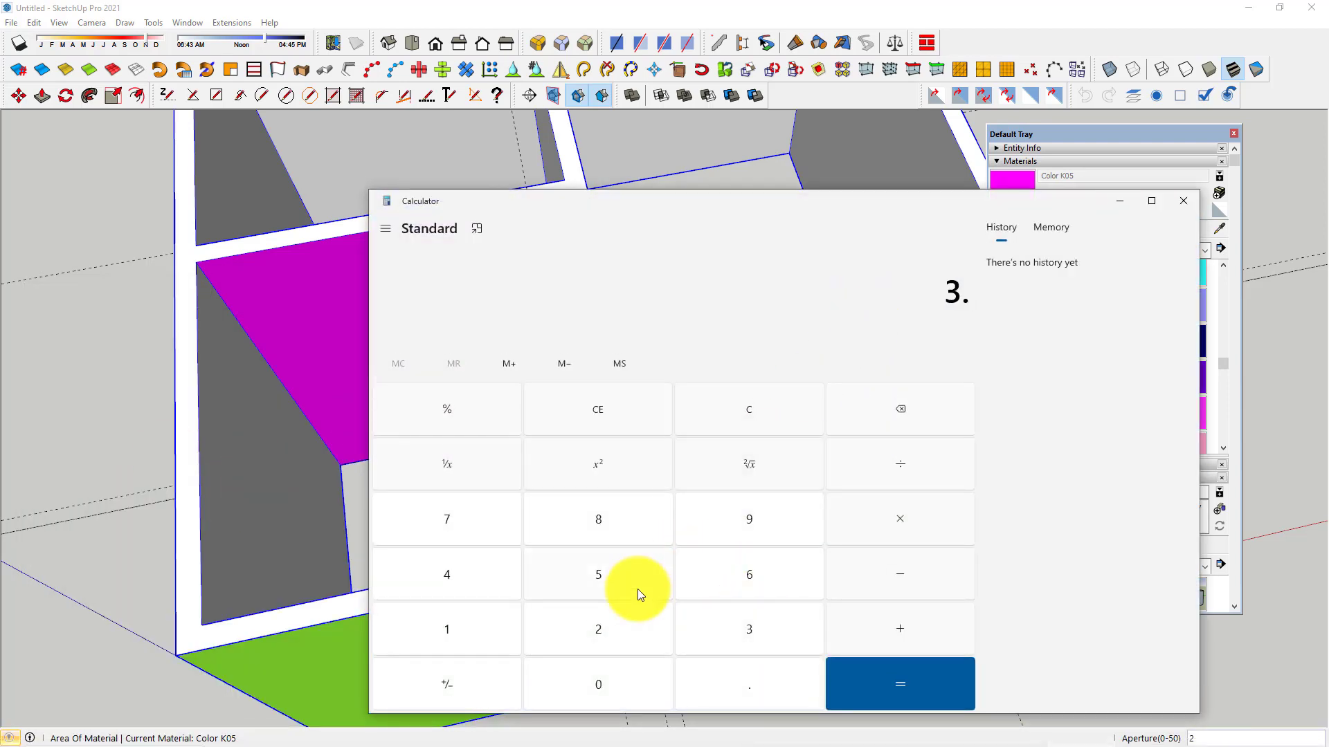
left_click(620, 577)
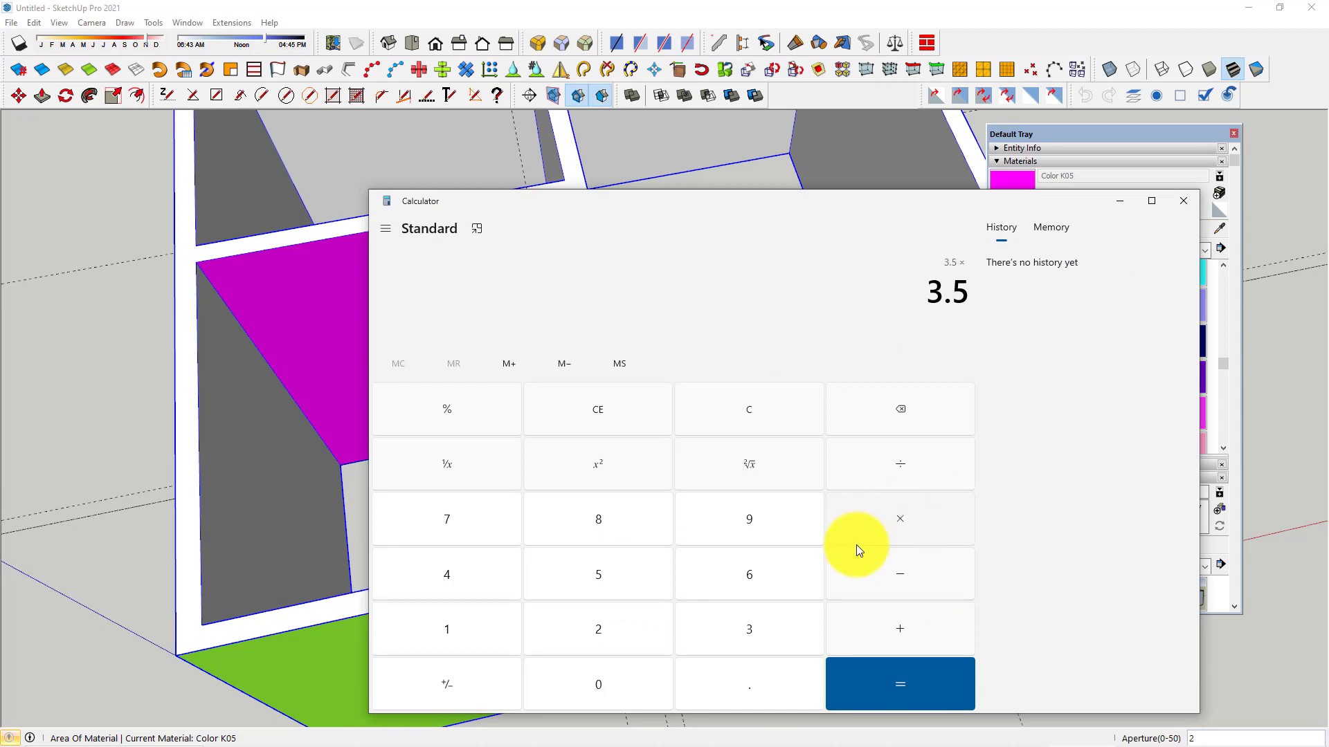
left_click(599, 626)
left_click(757, 672)
left_click(602, 512)
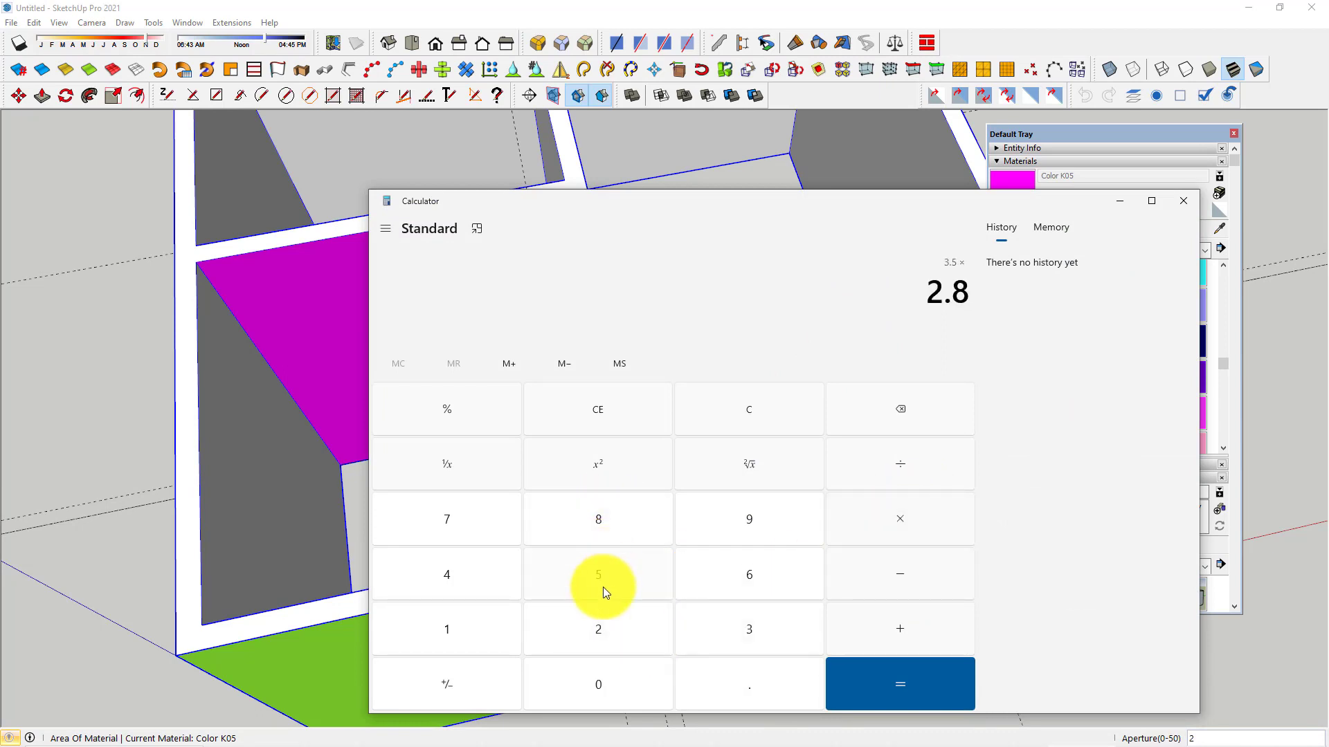
left_click(601, 578)
left_click(870, 685)
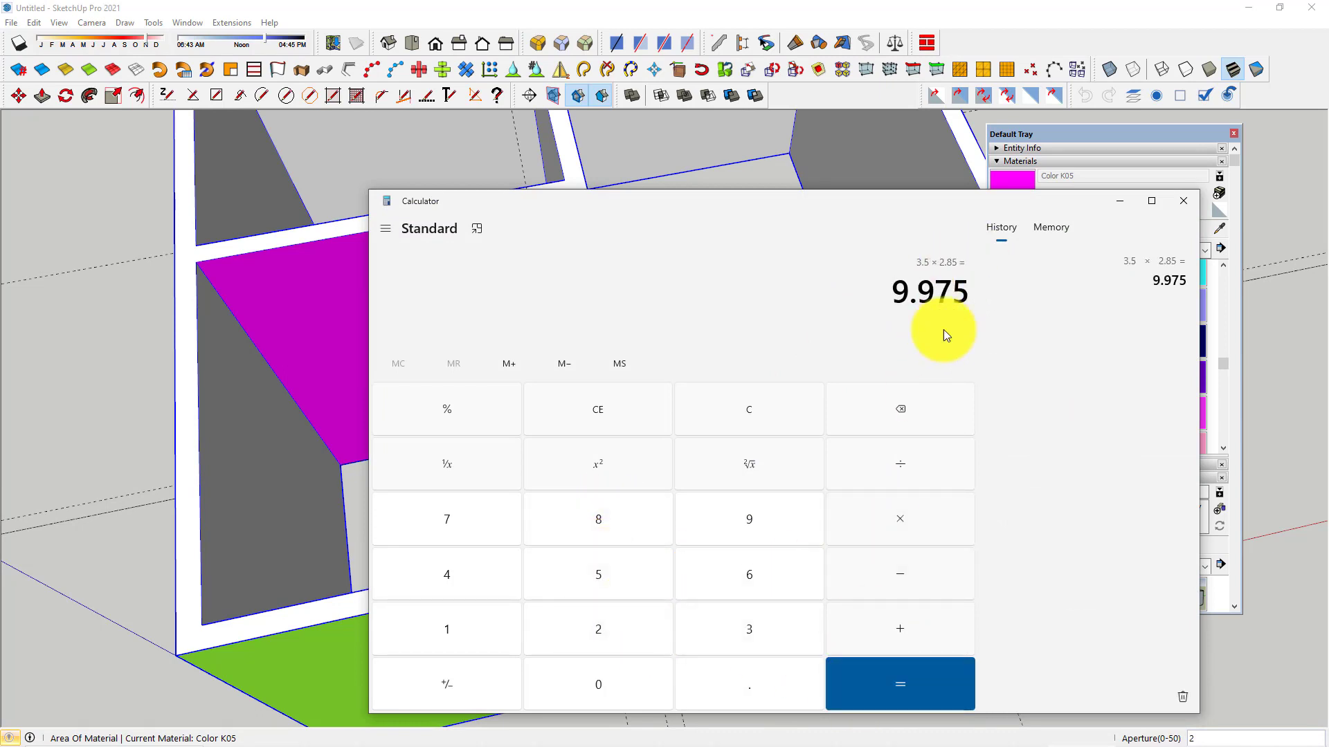
left_click(1184, 201)
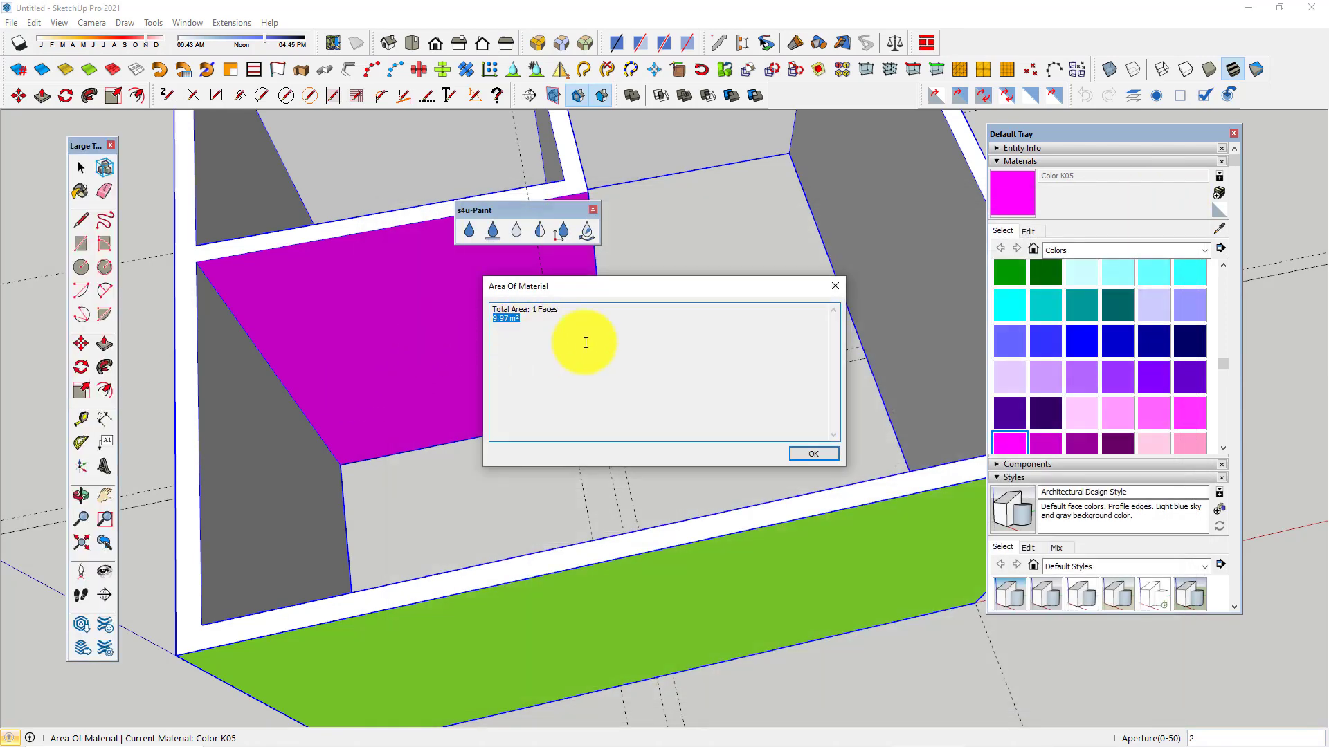
left_click(811, 454)
scroll(552, 439, "up", 3)
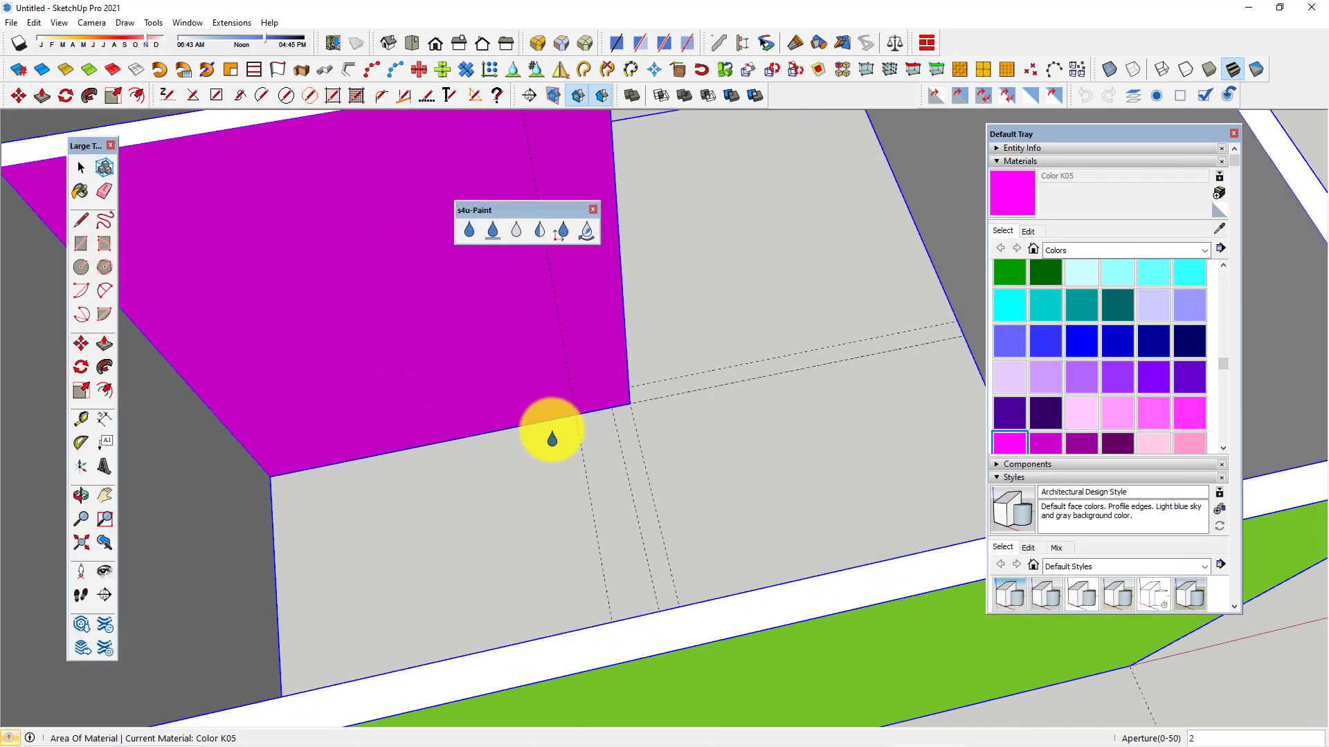
left_click(83, 168)
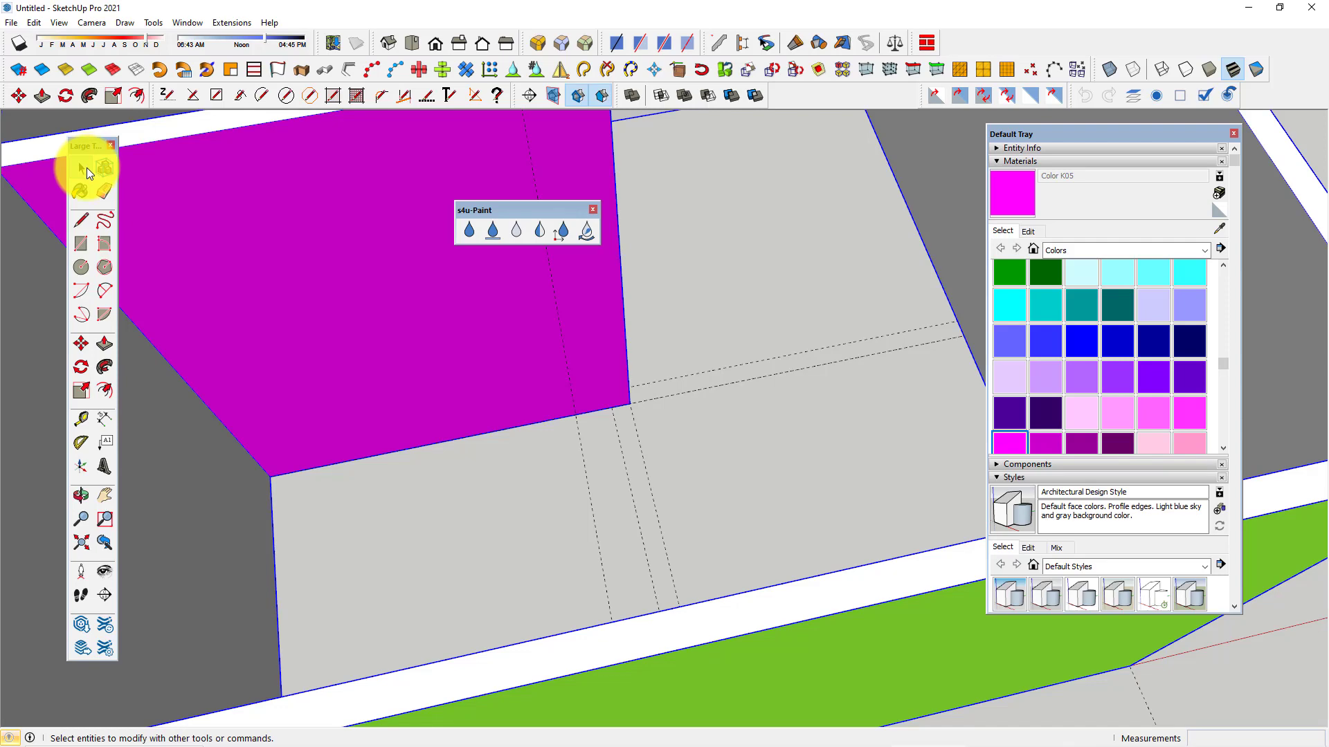
left_click(409, 339)
key("r")
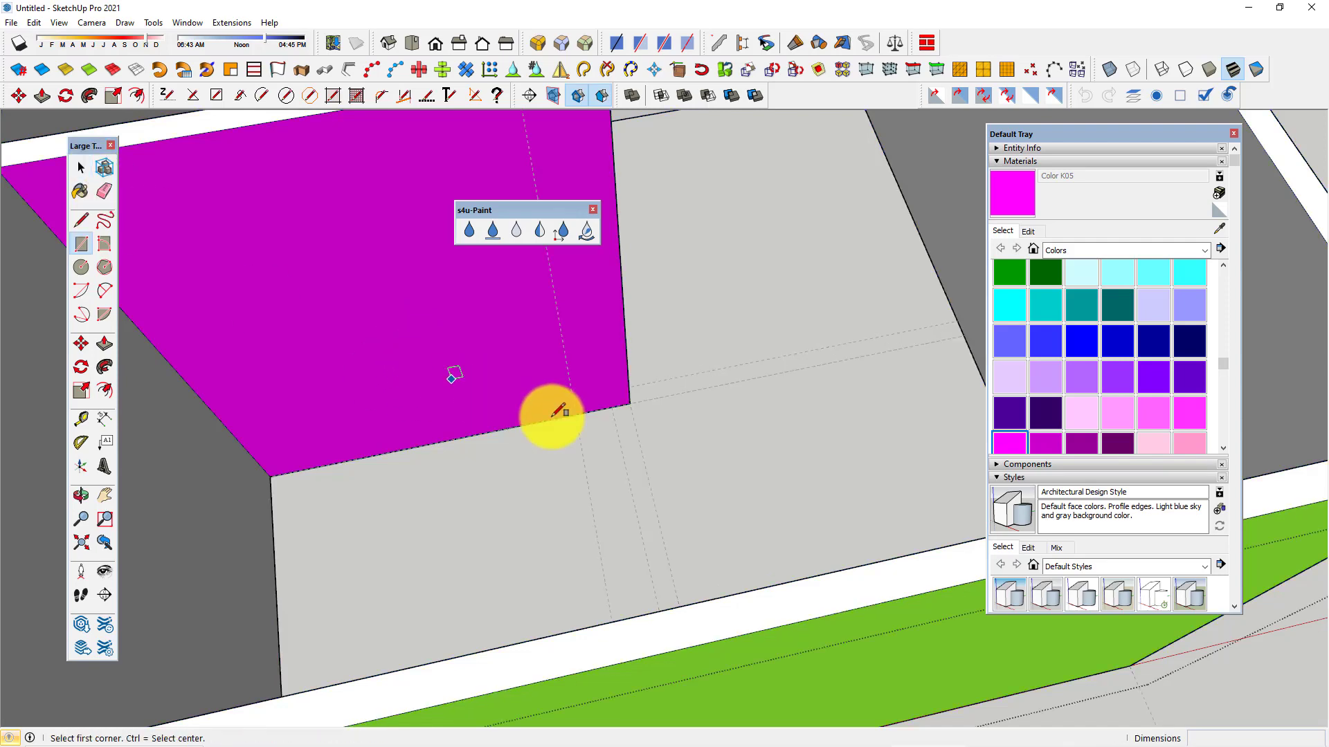
left_click(582, 408)
scroll(450, 415, "down", 2)
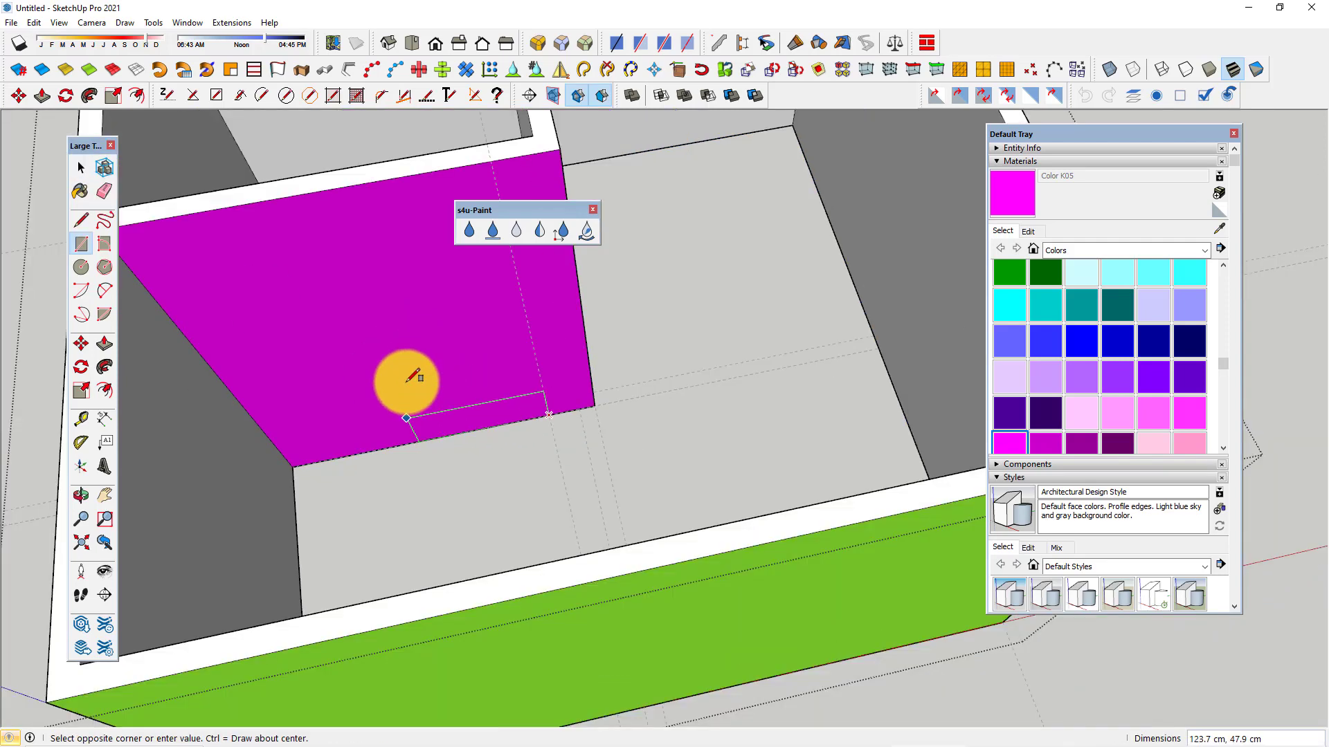
left_click(435, 299)
key("space")
scroll(491, 351, "down", 2)
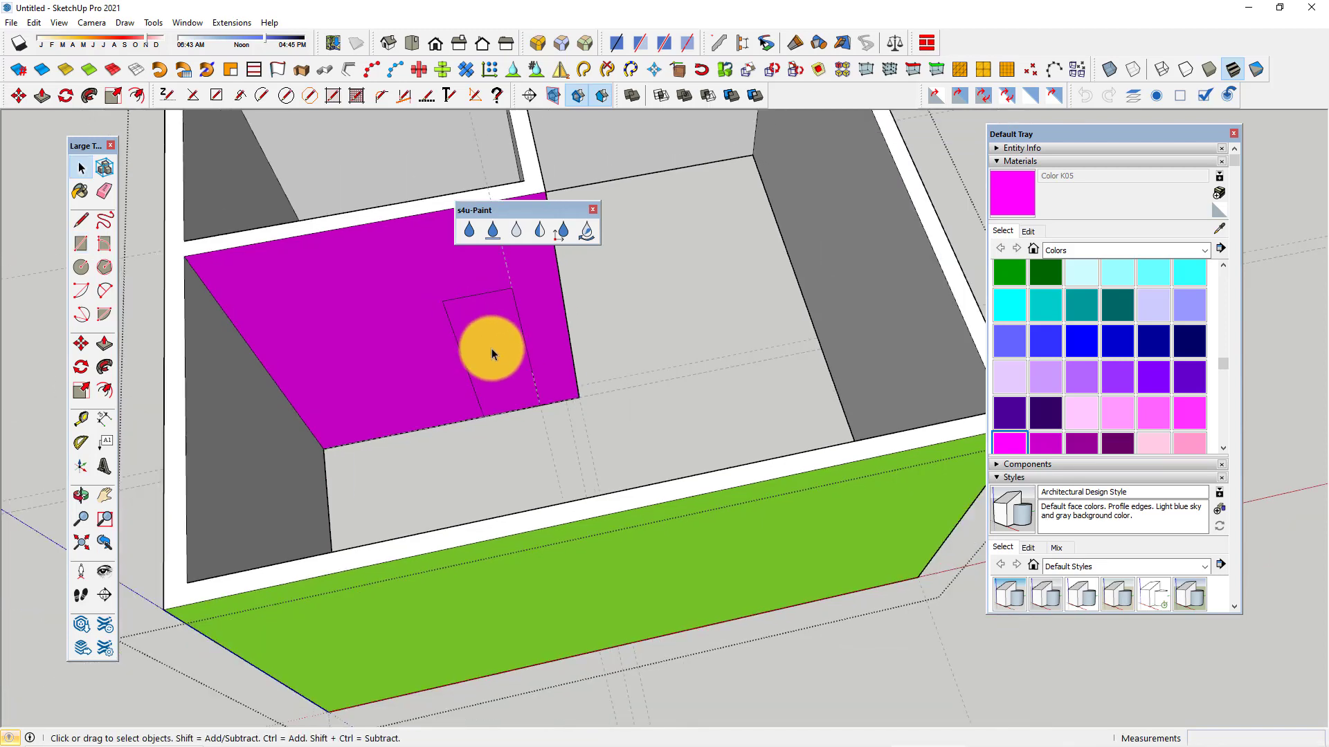
key("p")
scroll(492, 351, "up", 1)
key("ctrl+z")
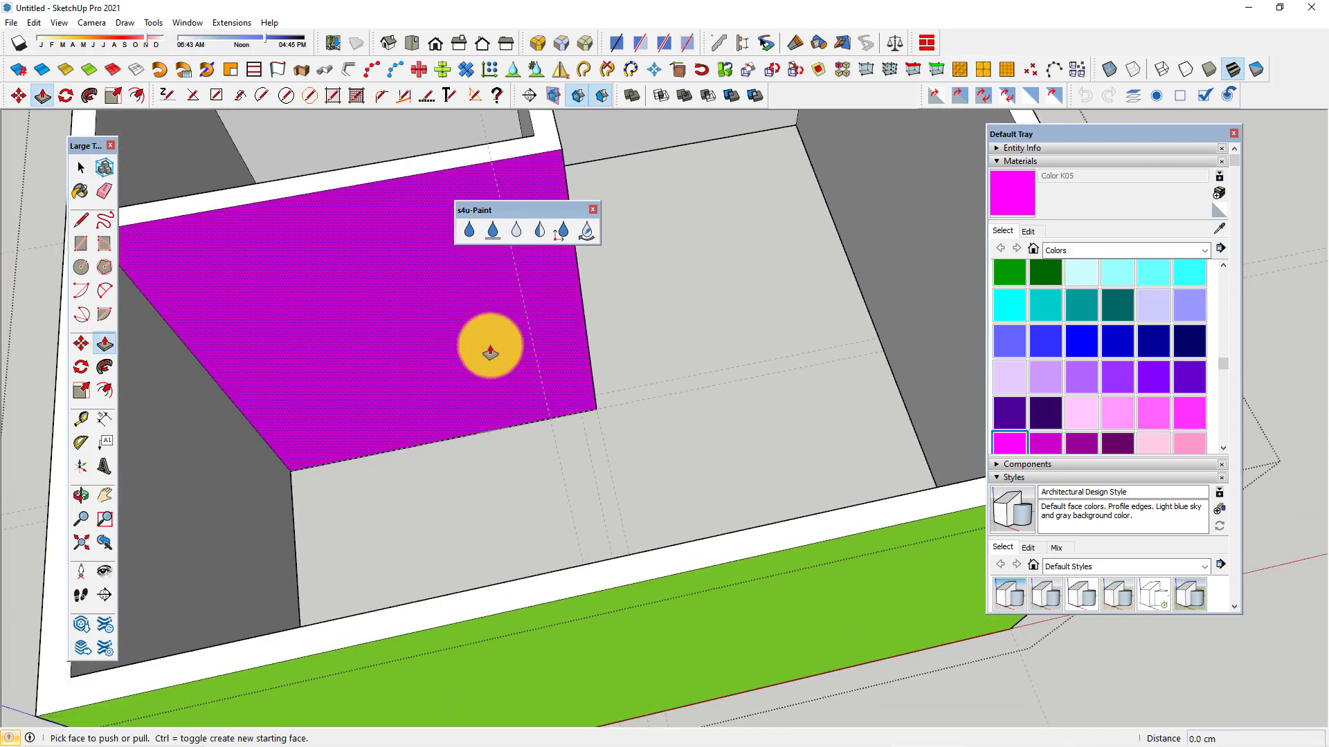
scroll(488, 350, "down", 2)
key("t")
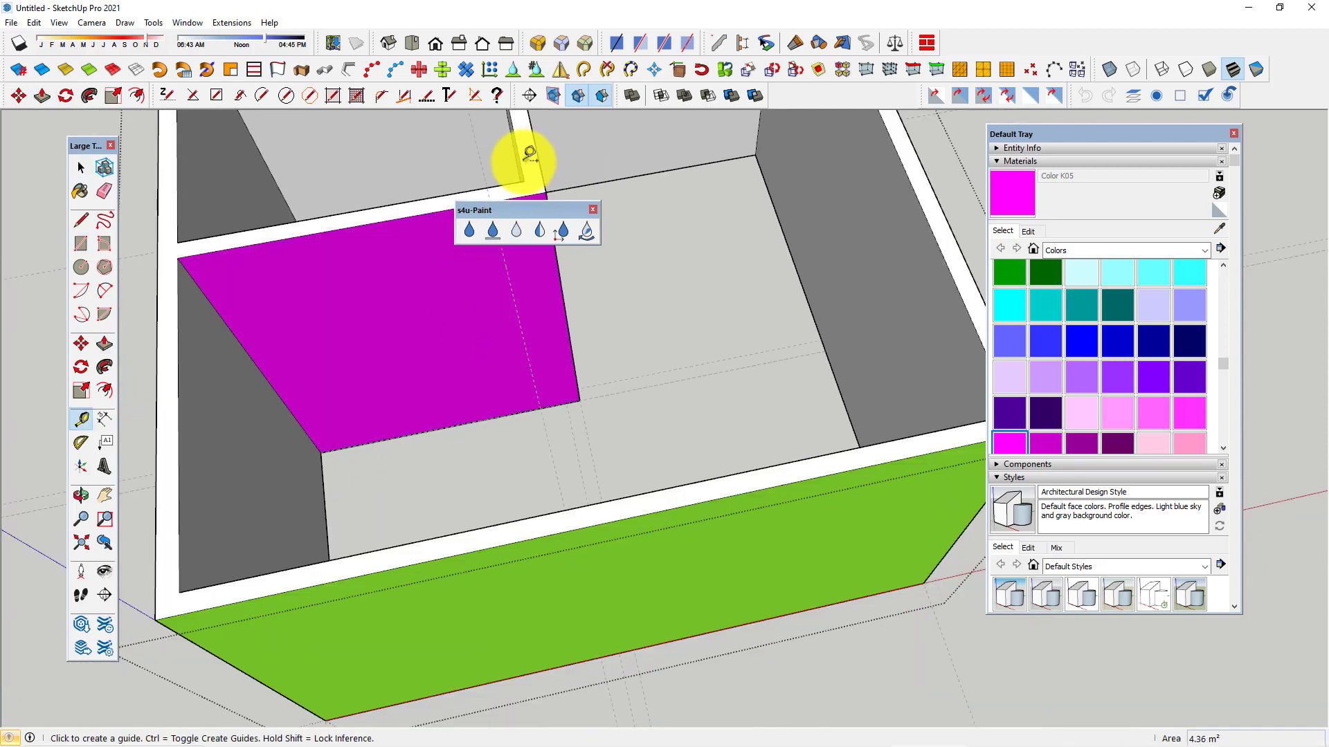
- Place Tape Measure guide lines on the magenta wall, the first offset 88 cm
scroll(565, 275, "up", 1)
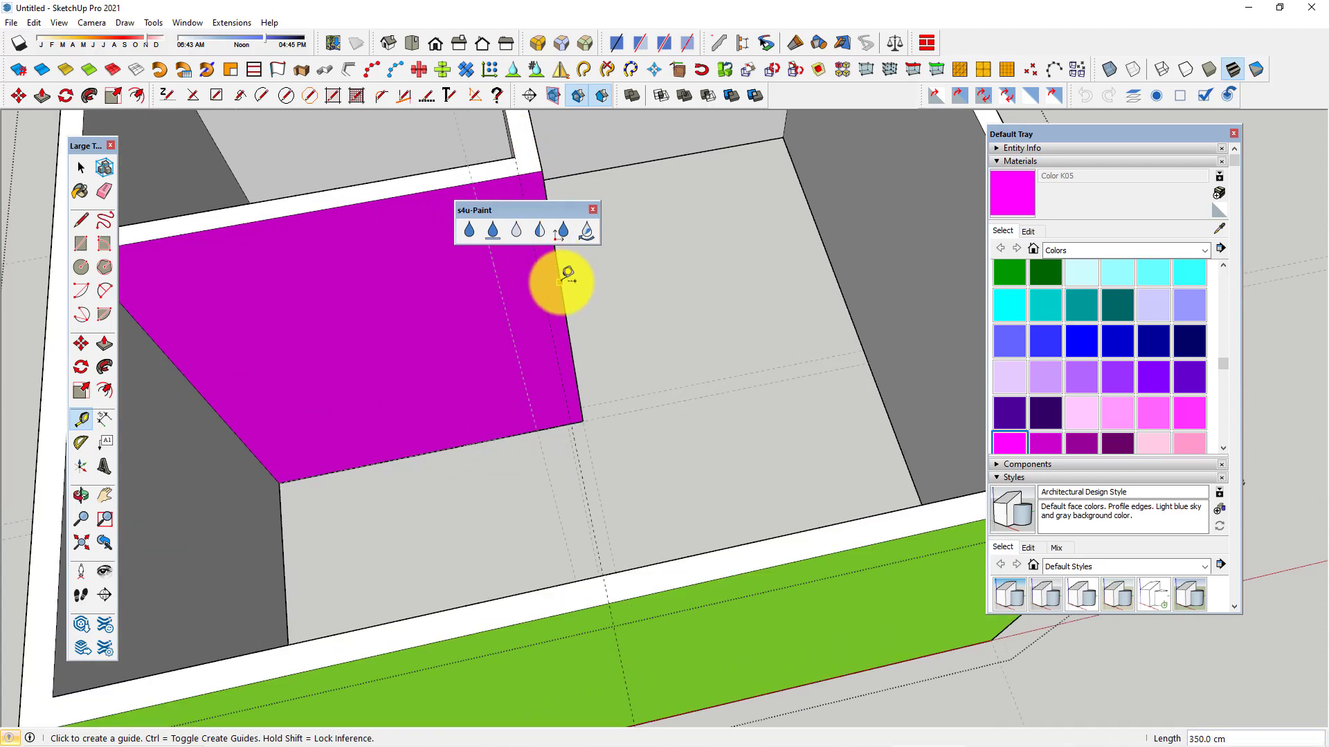
left_click(562, 275)
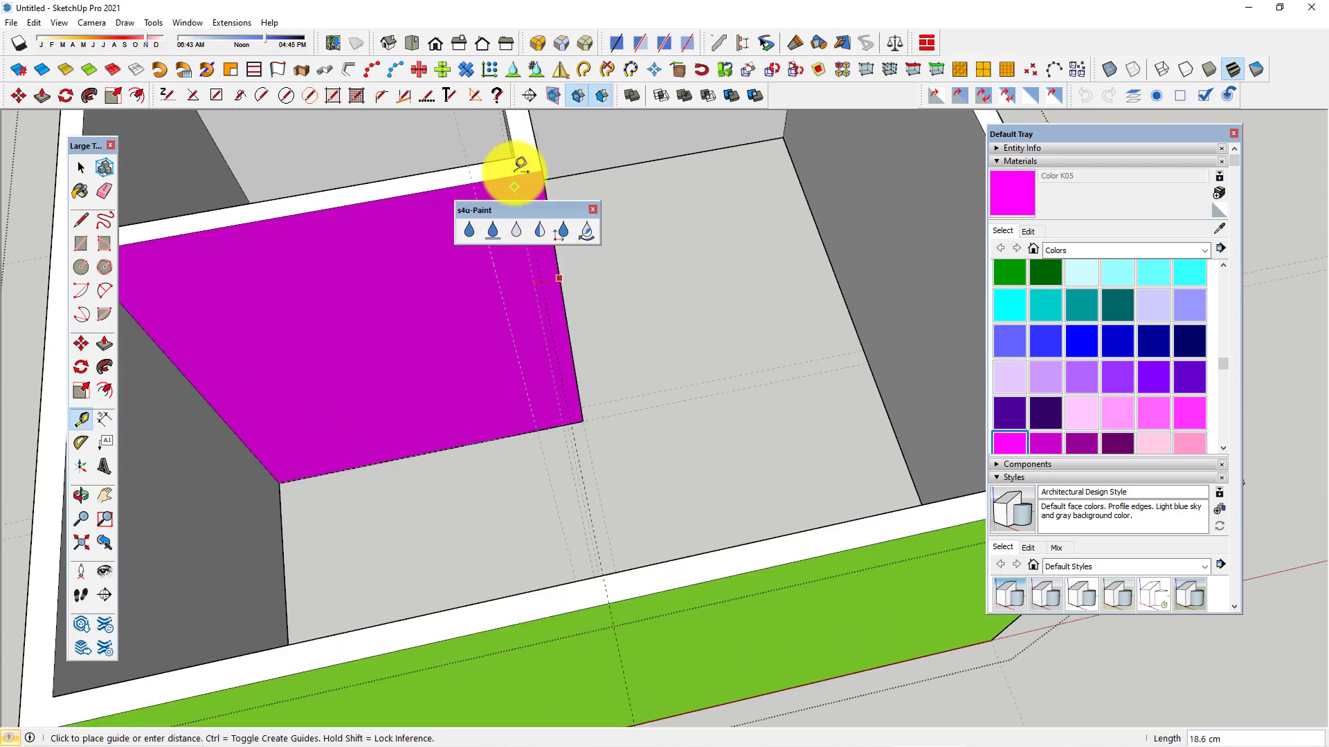
left_click(516, 174)
mouse_move(531, 258)
middle_mouse_down()
mouse_move(578, 303)
mouse_move(549, 317)
middle_mouse_up()
type("88")
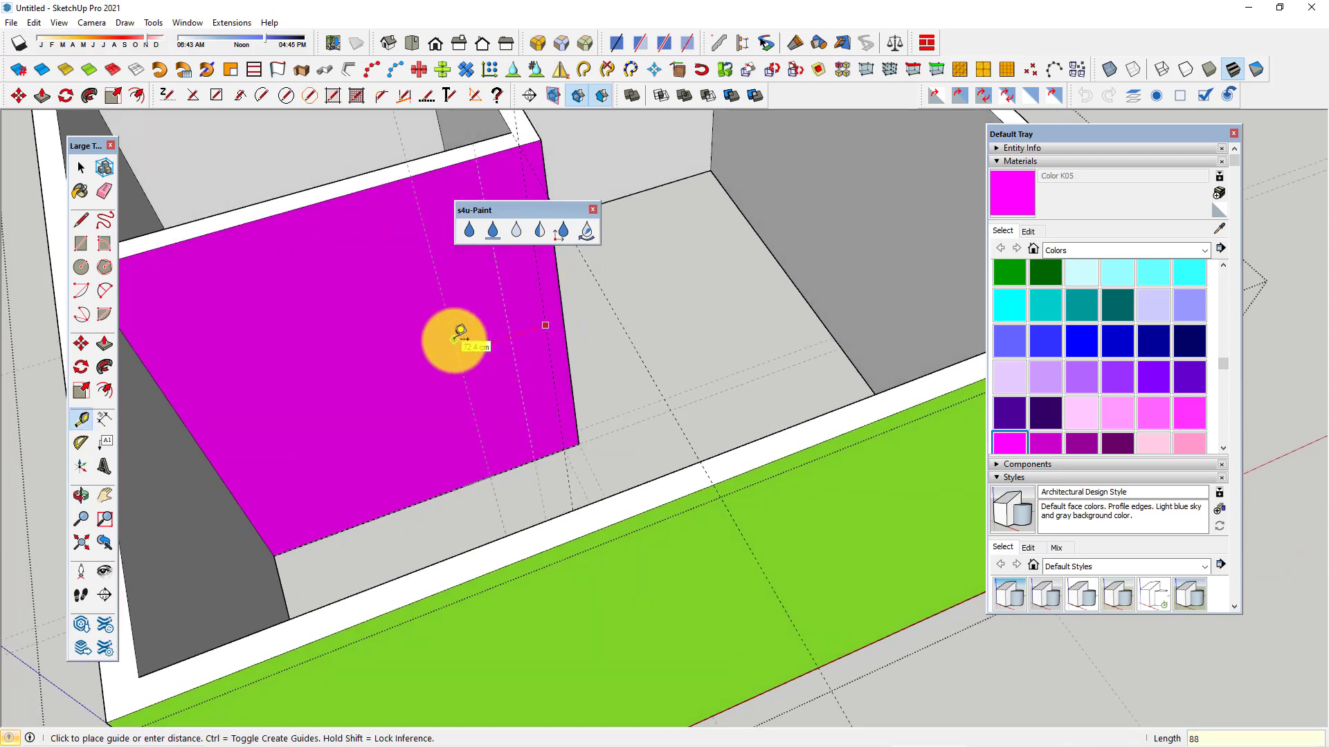
key("Return")
left_click(489, 476)
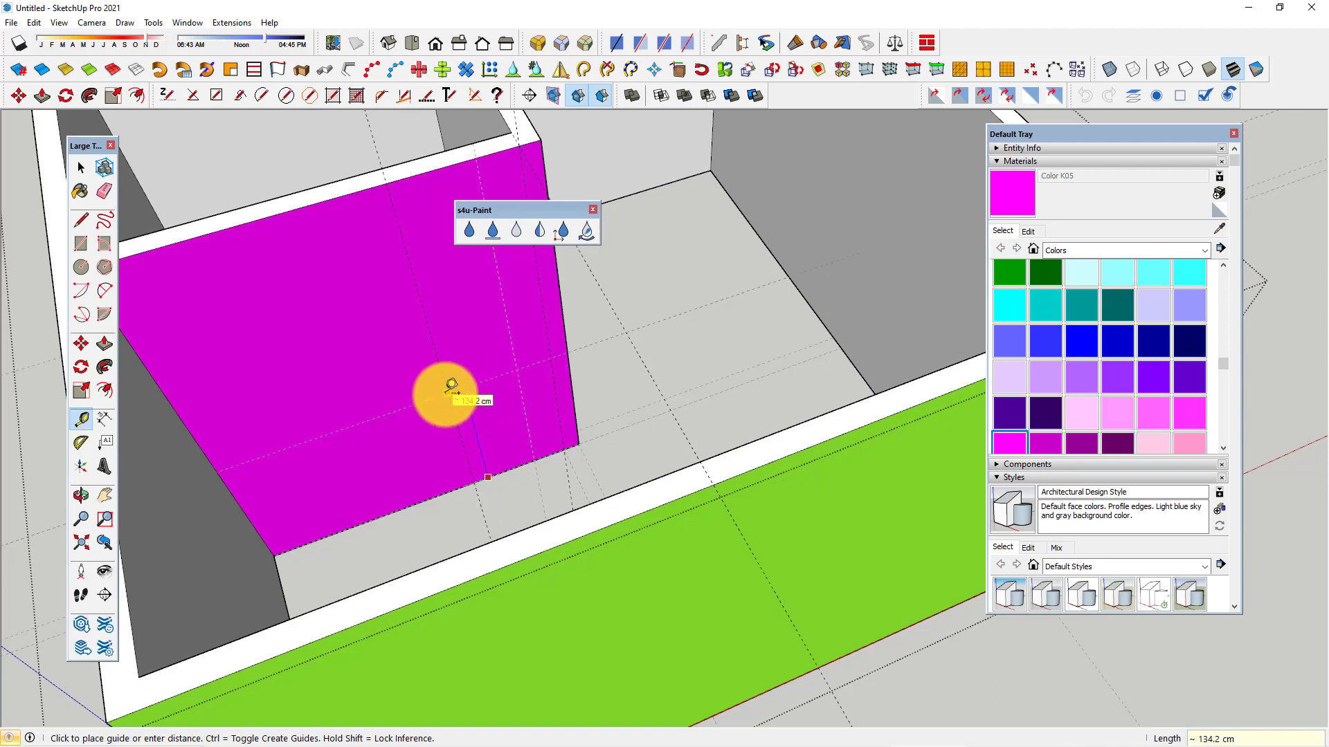
left_click(448, 388)
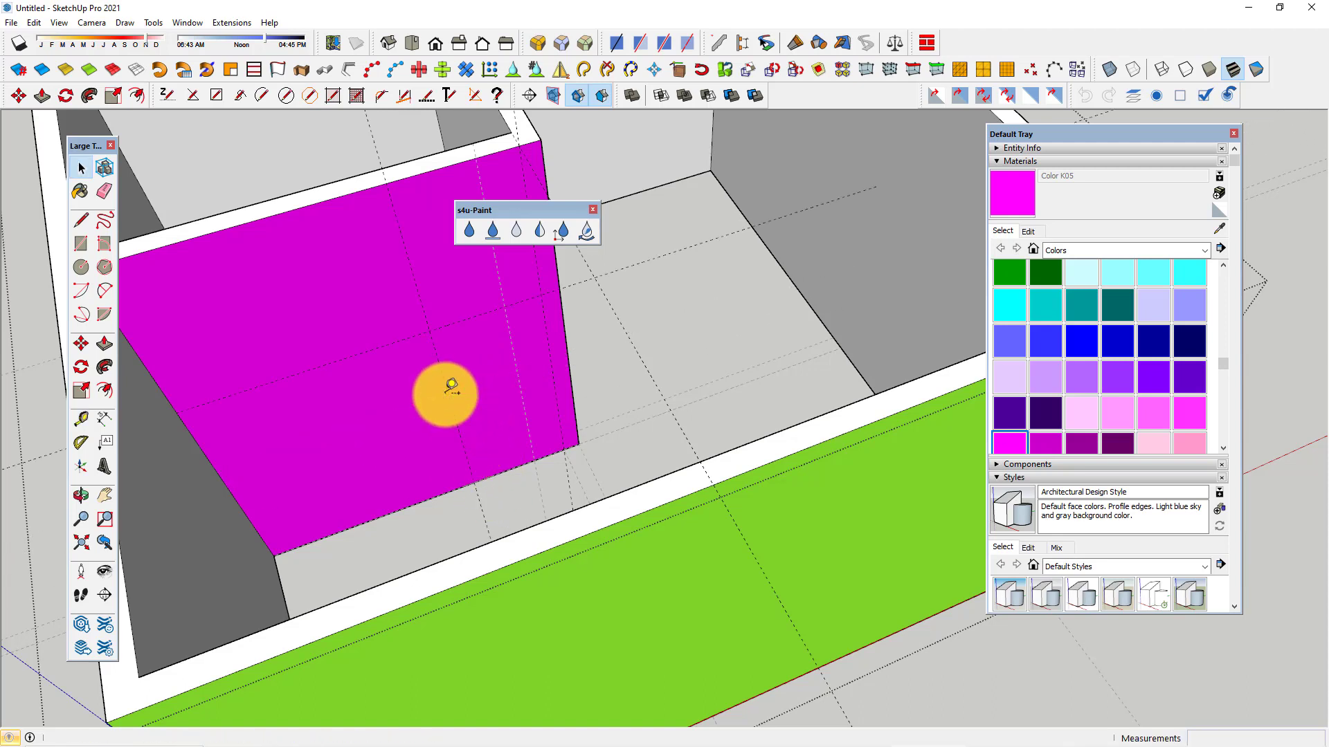
- Draw the door rectangle on the magenta wall between the guide lines
key("r")
left_click(429, 331)
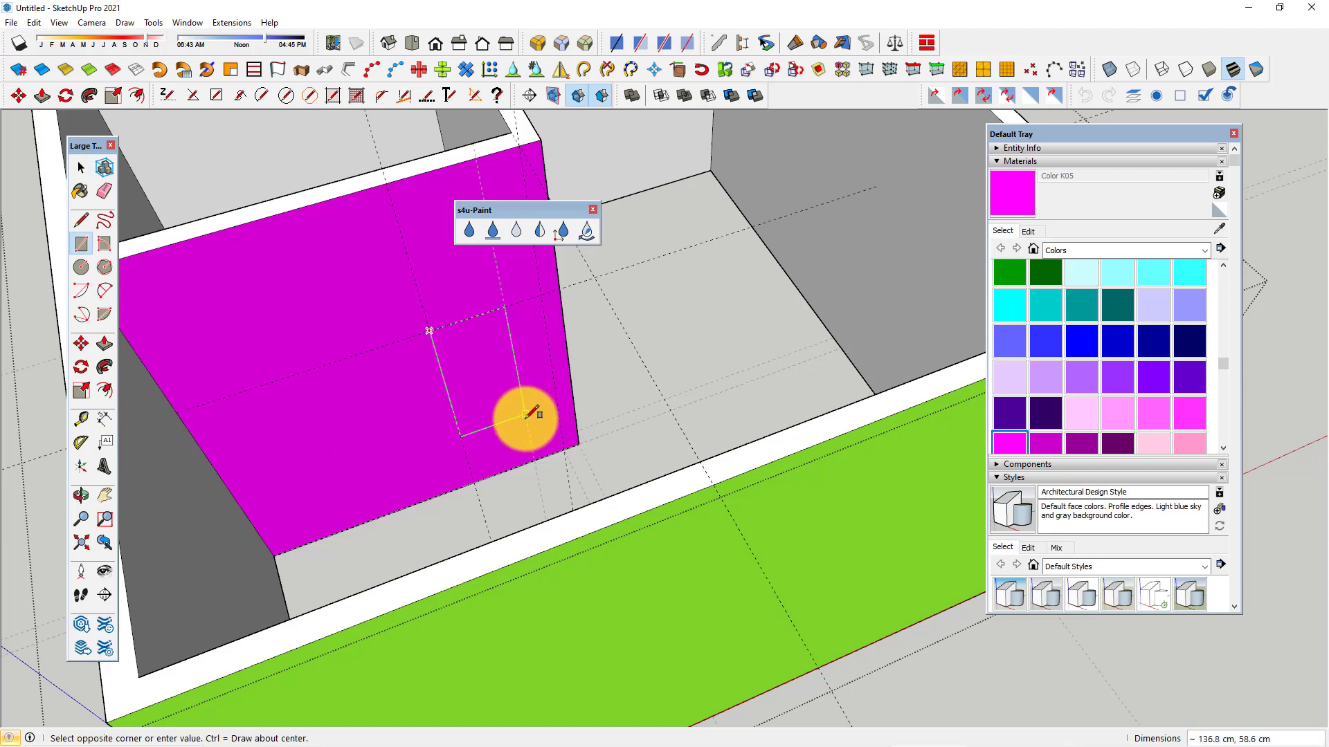
left_click(573, 446)
key("space")
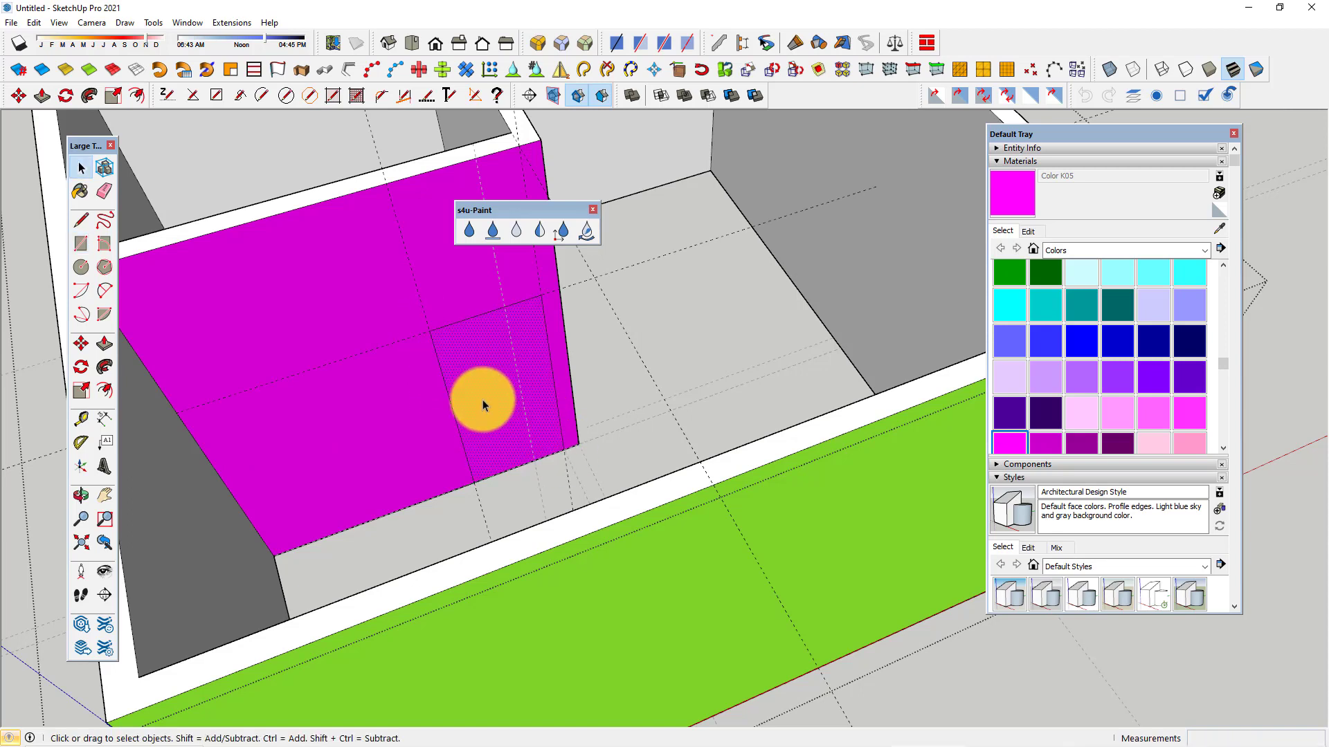
- Try pushing the door rectangle through the wall, then undo it
key("p")
left_click_drag(484, 407, 467, 377)
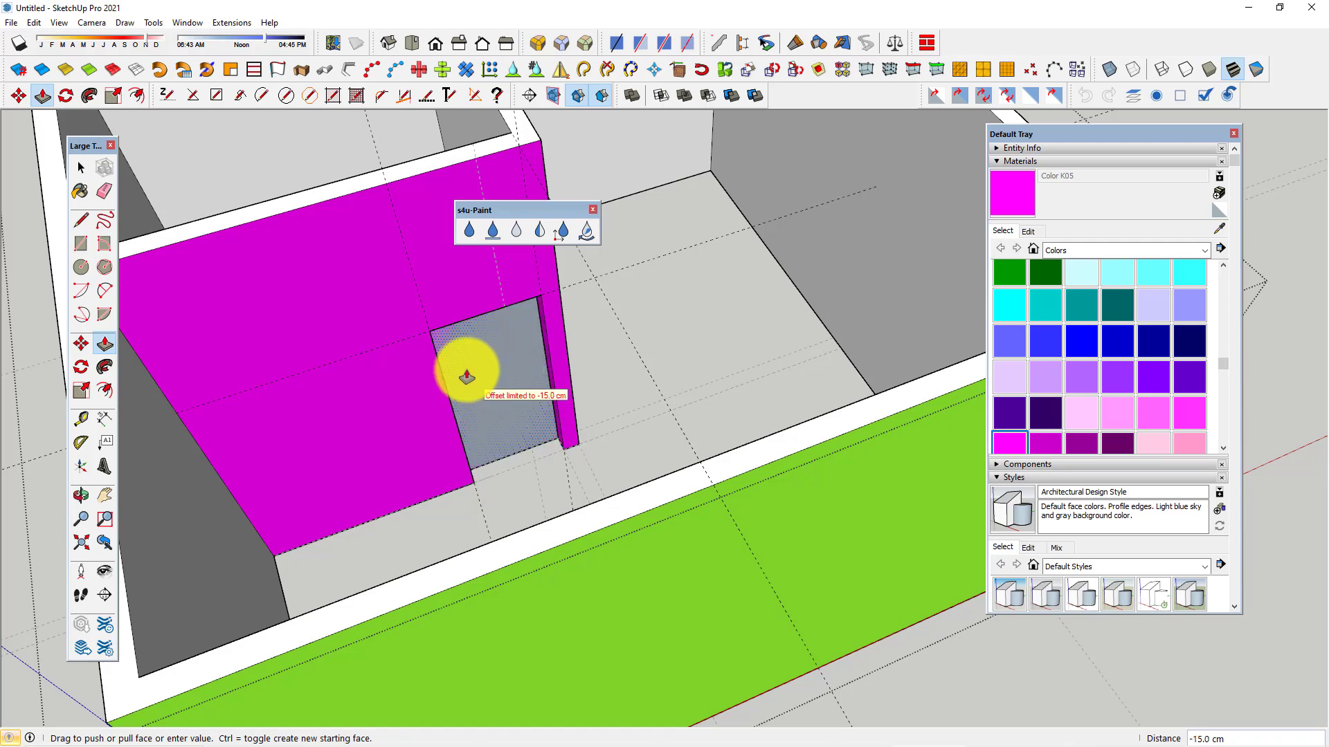
left_click(467, 377)
middle_click_drag(466, 378, 599, 380)
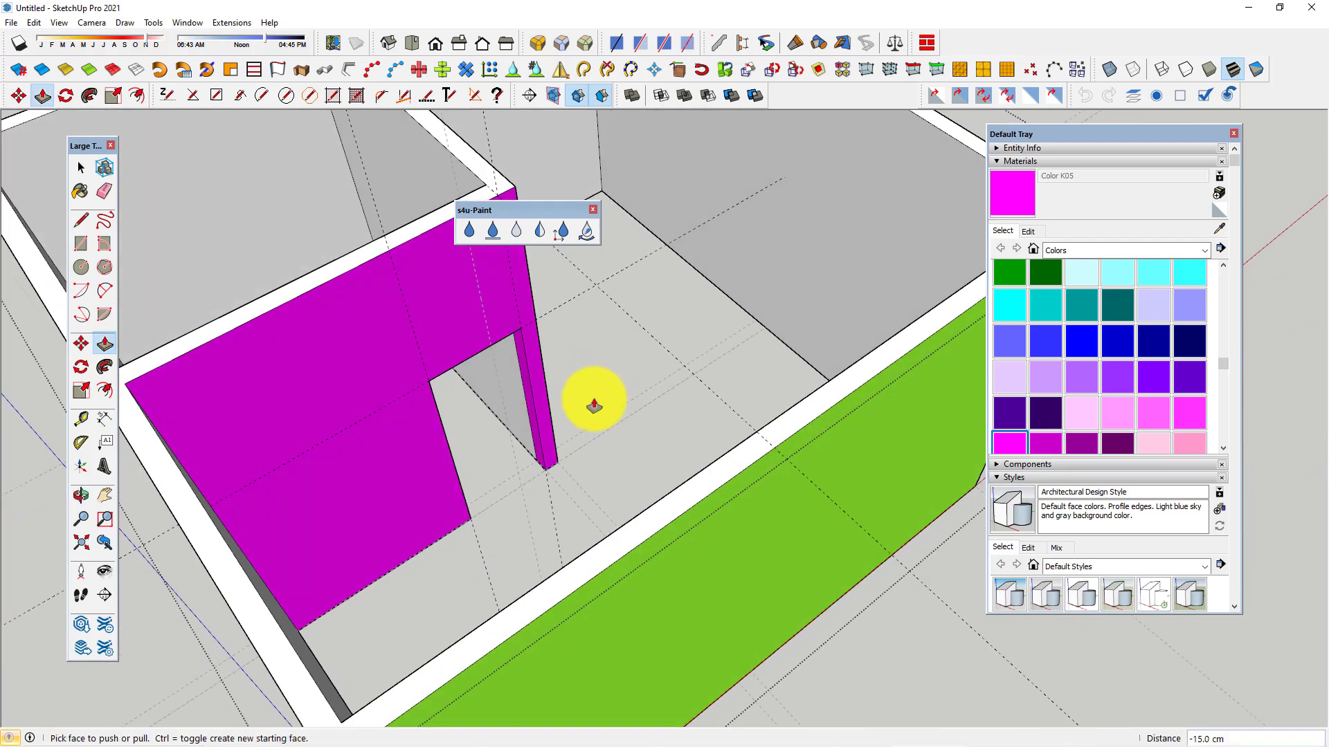
key("ctrl+z")
scroll(492, 408, "up", 1)
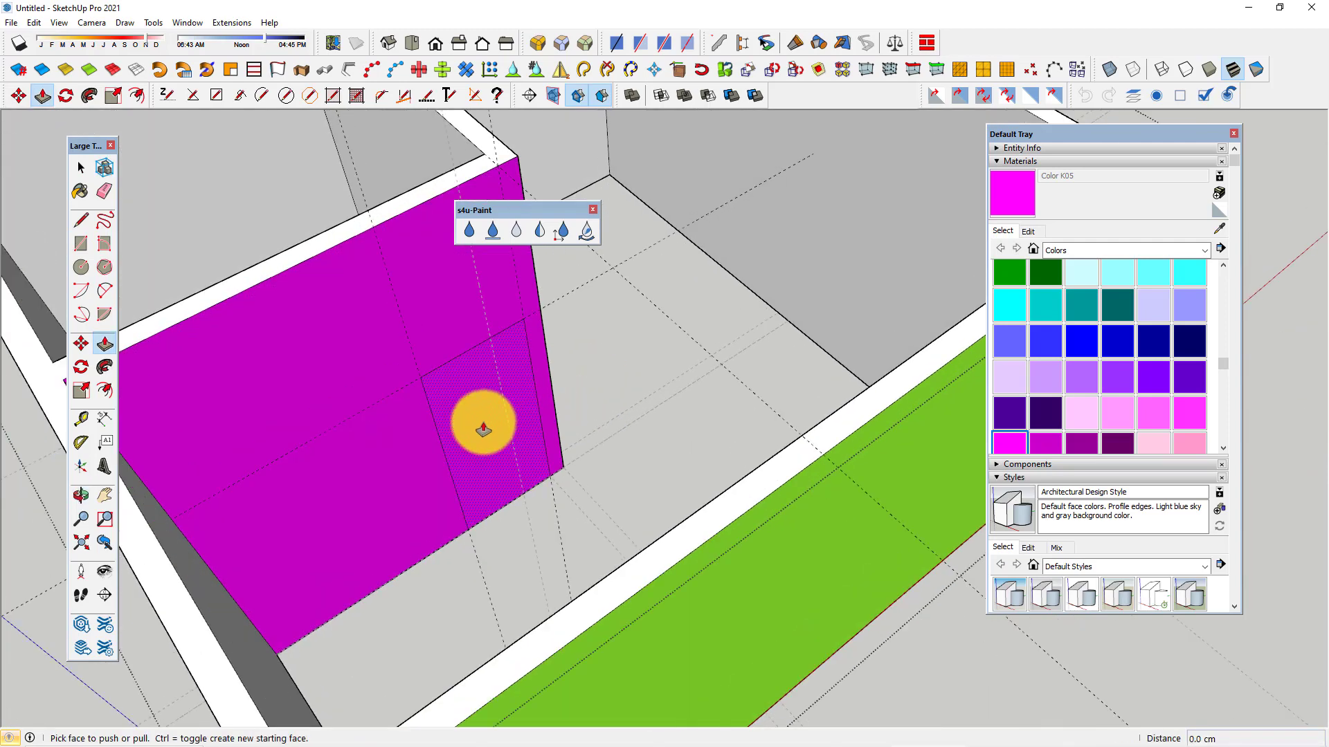
key("space")
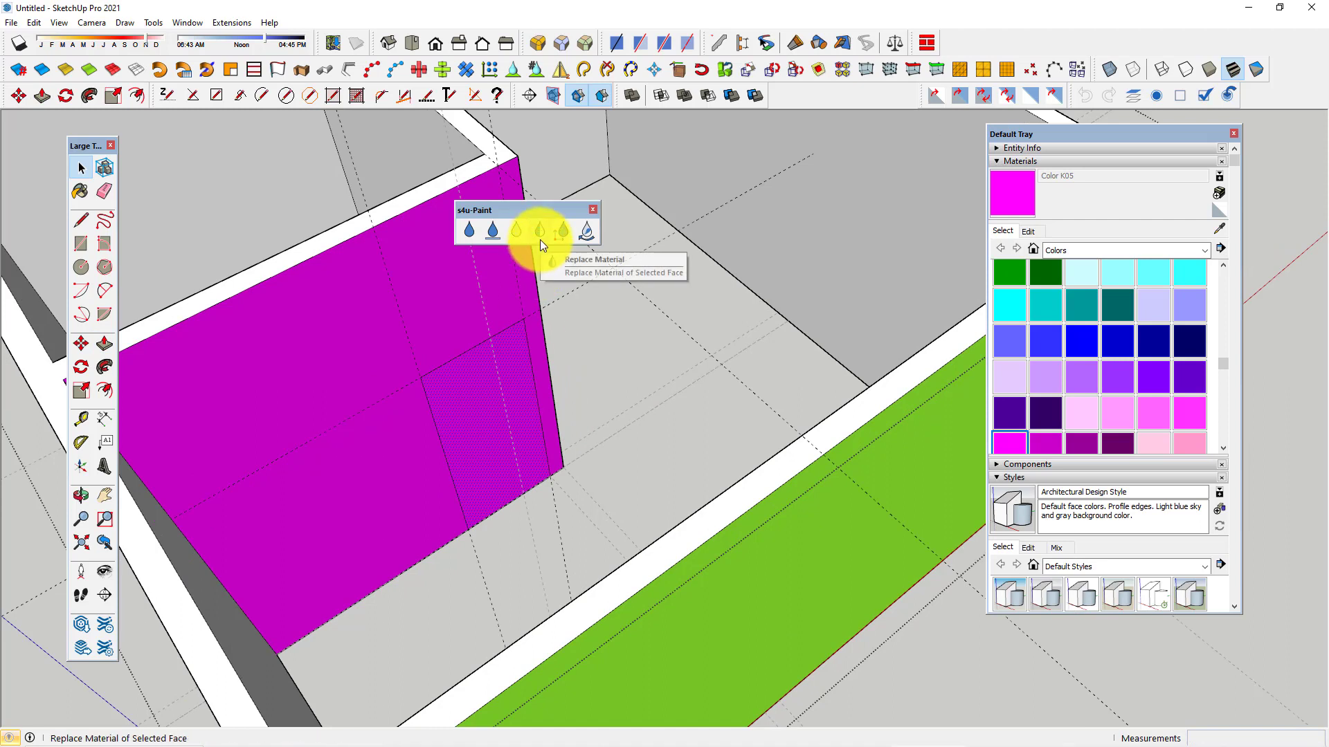
- Remove the magenta material from the door rectangle with s4u Paint
left_click(540, 238)
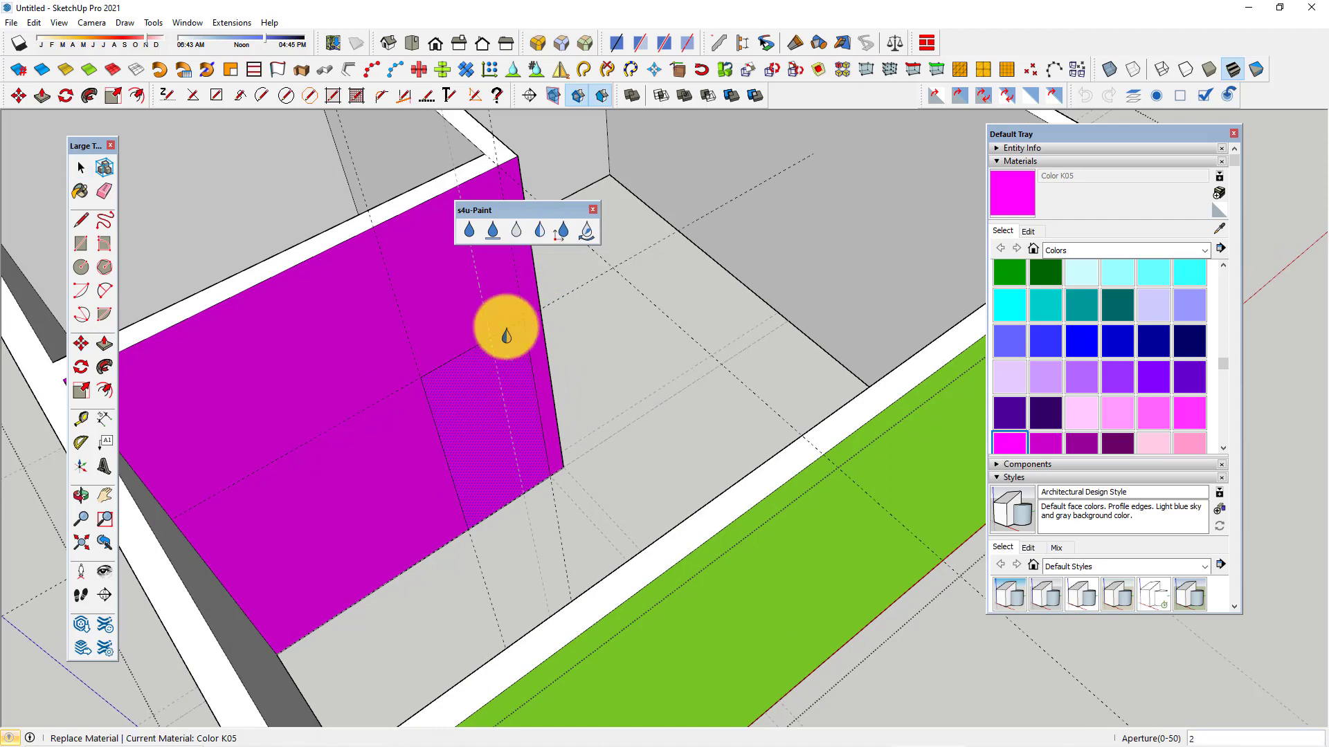
left_click(516, 230)
left_click(467, 413)
key("space")
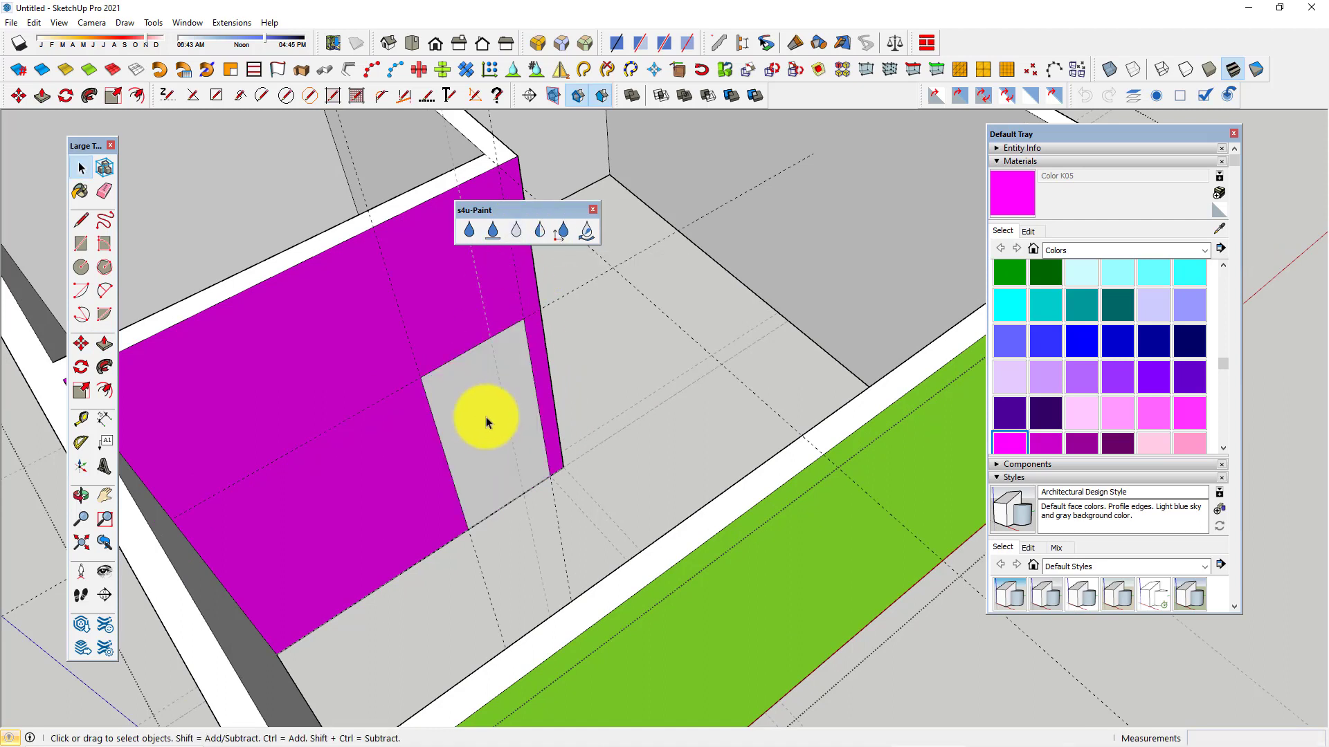
- Push the grey door patch 15 cm through the wall to open the doorway
scroll(484, 425, "down", 1)
scroll(486, 435, "up", 1)
key("p")
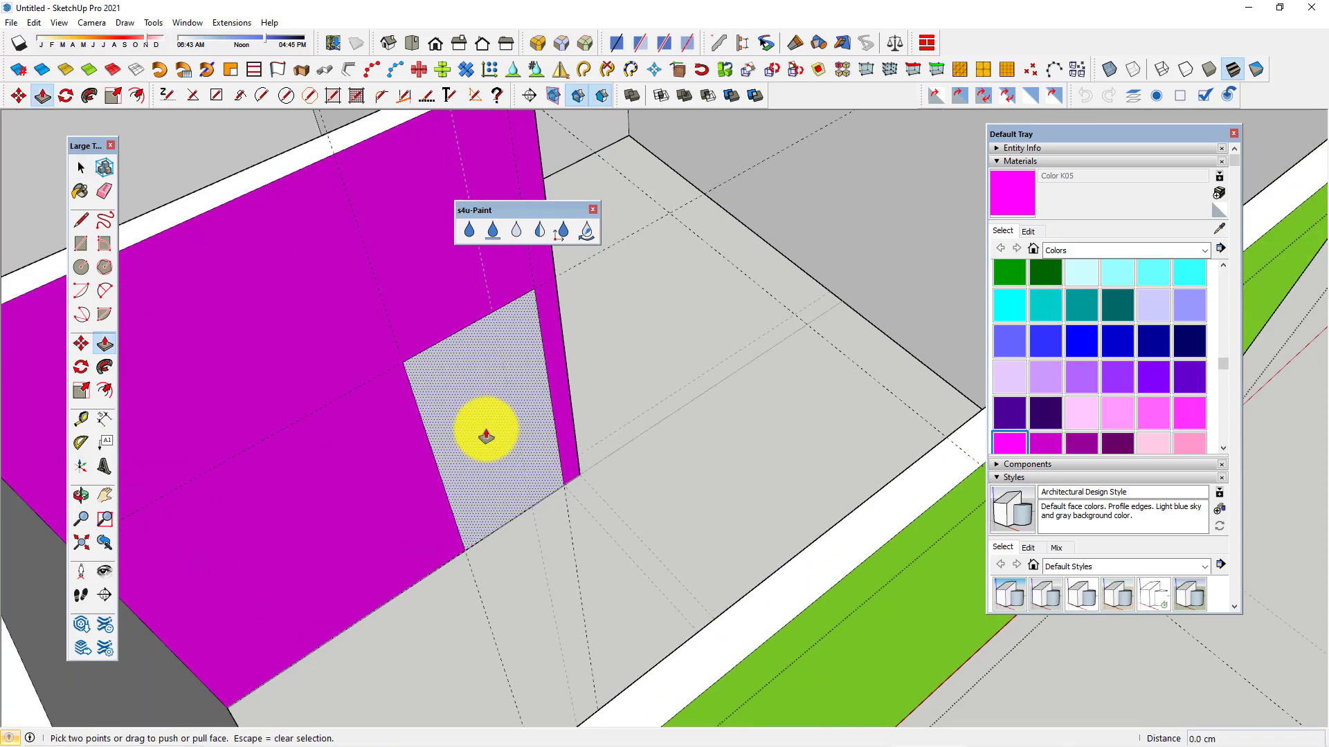
left_click(476, 435)
left_click(451, 414)
scroll(474, 424, "down", 3)
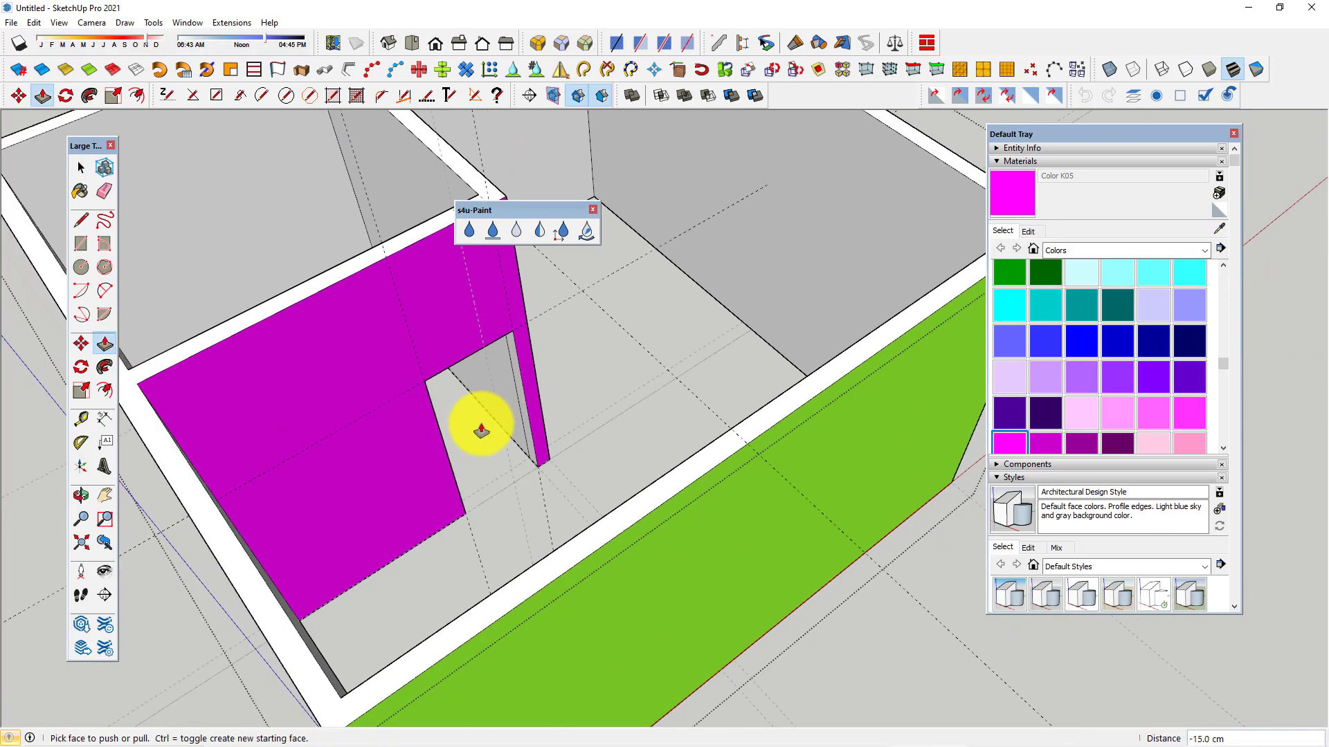
middle_click_drag(475, 424, 252, 416)
key("space")
scroll(517, 321, "up", 2)
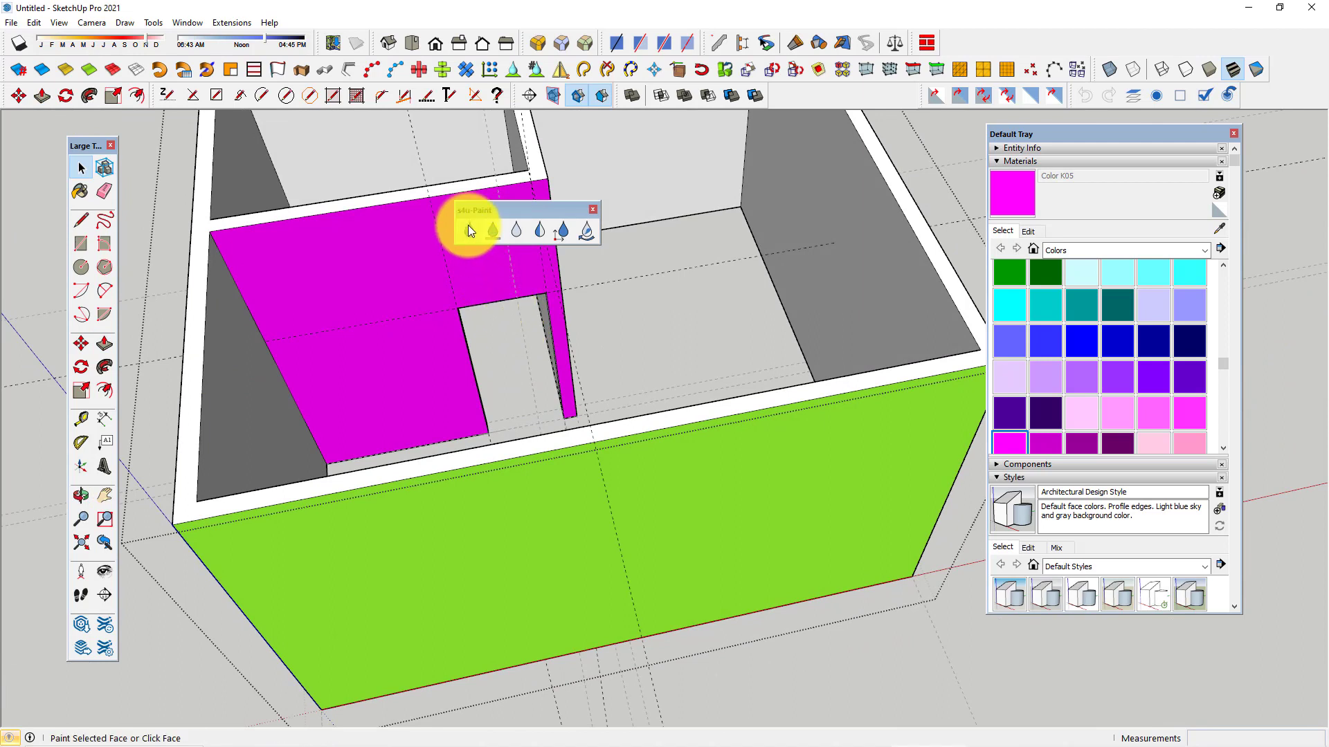
left_click(468, 229)
right_click(351, 288)
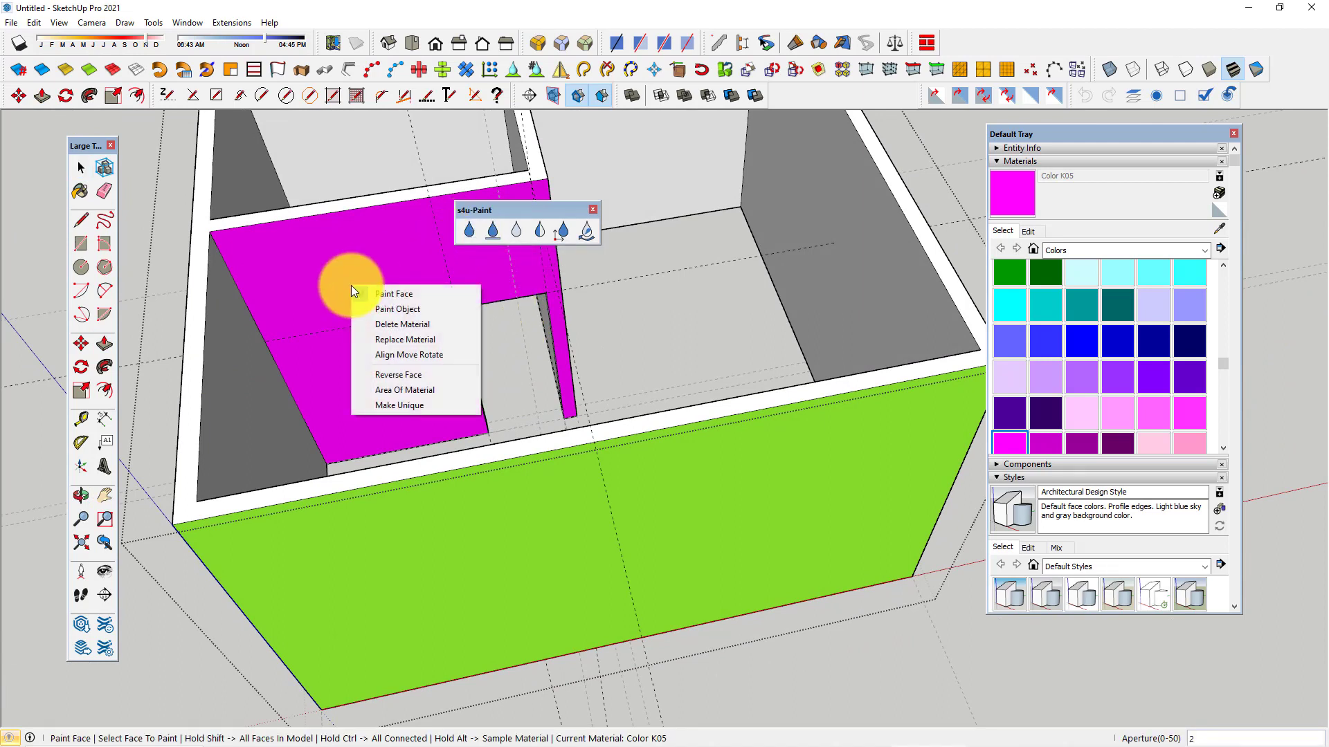
left_click(393, 389)
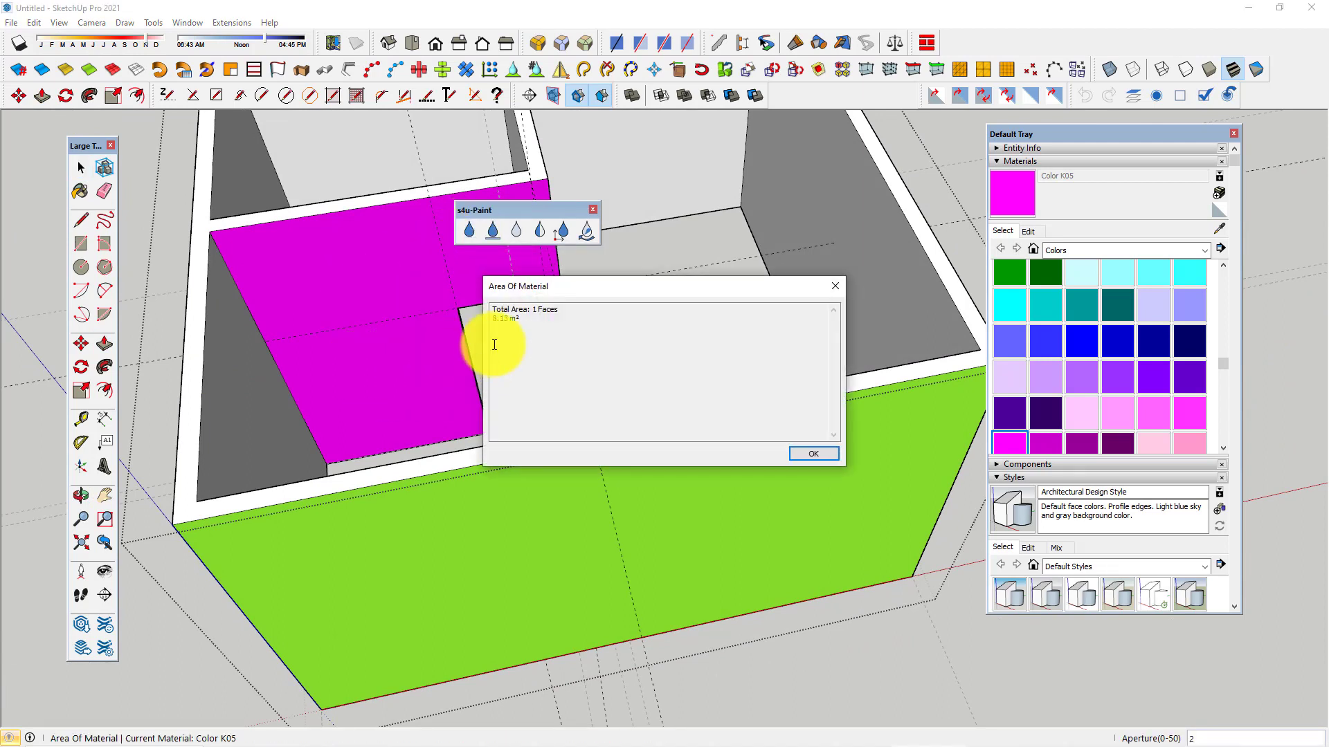
left_click_drag(519, 320, 491, 323)
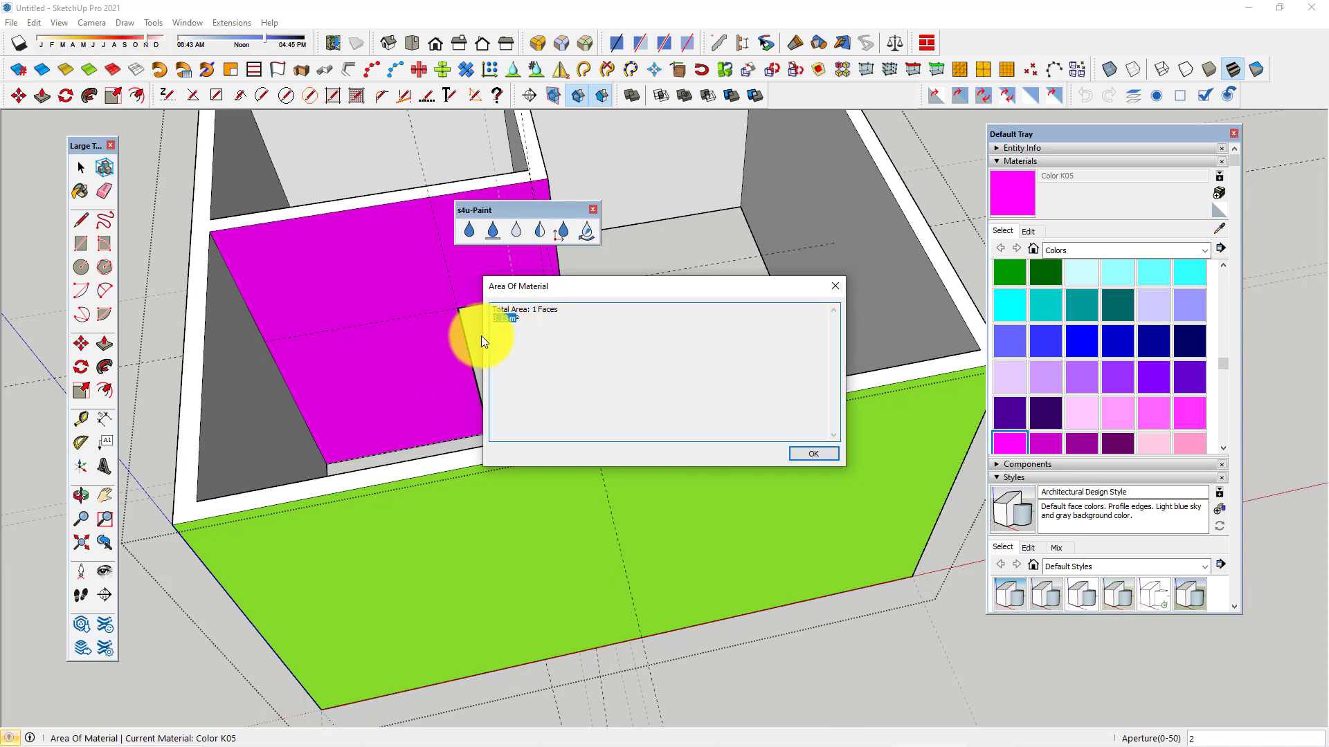
left_click(810, 455)
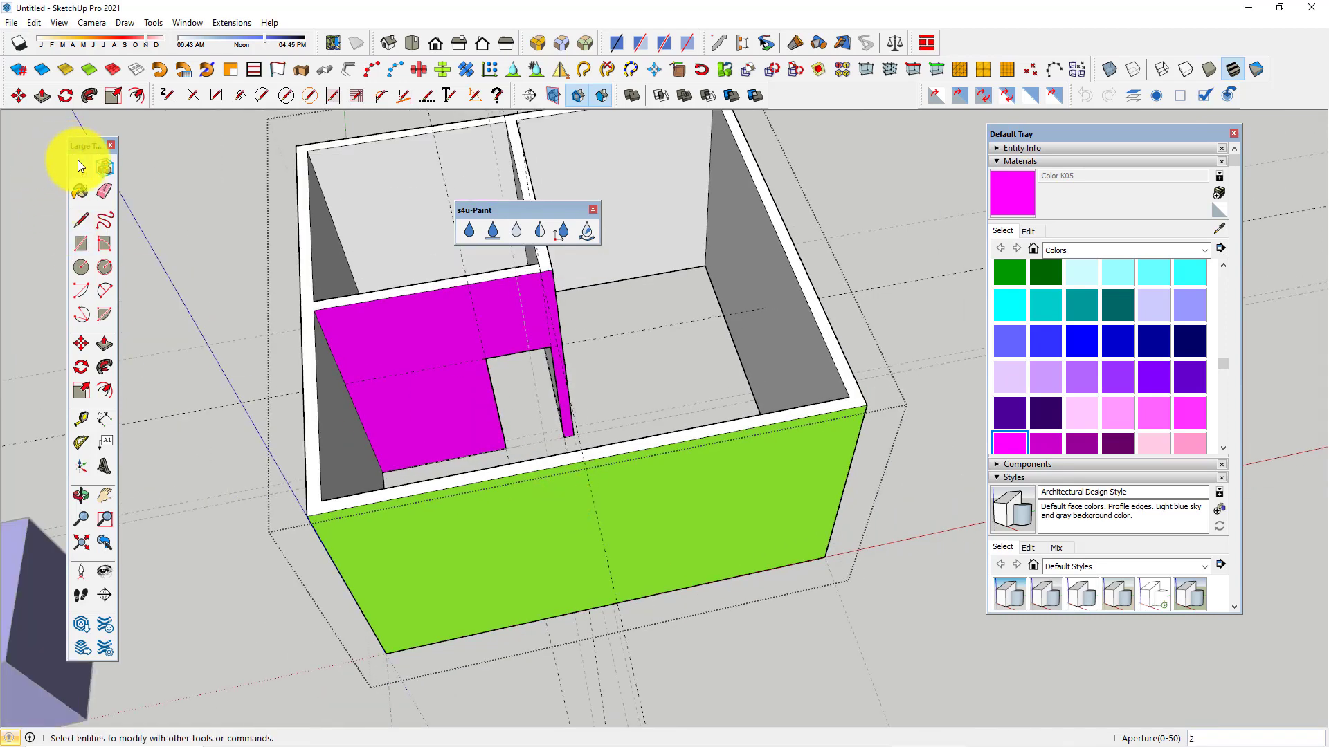
left_click(80, 168)
mouse_move(233, 276)
middle_mouse_down()
mouse_move(333, 406)
mouse_move(421, 380)
middle_mouse_up()
scroll(445, 460, "up", 3)
scroll(276, 409, "up", 3)
scroll(421, 380, "down", 3)
middle_click_drag(553, 410, 394, 410)
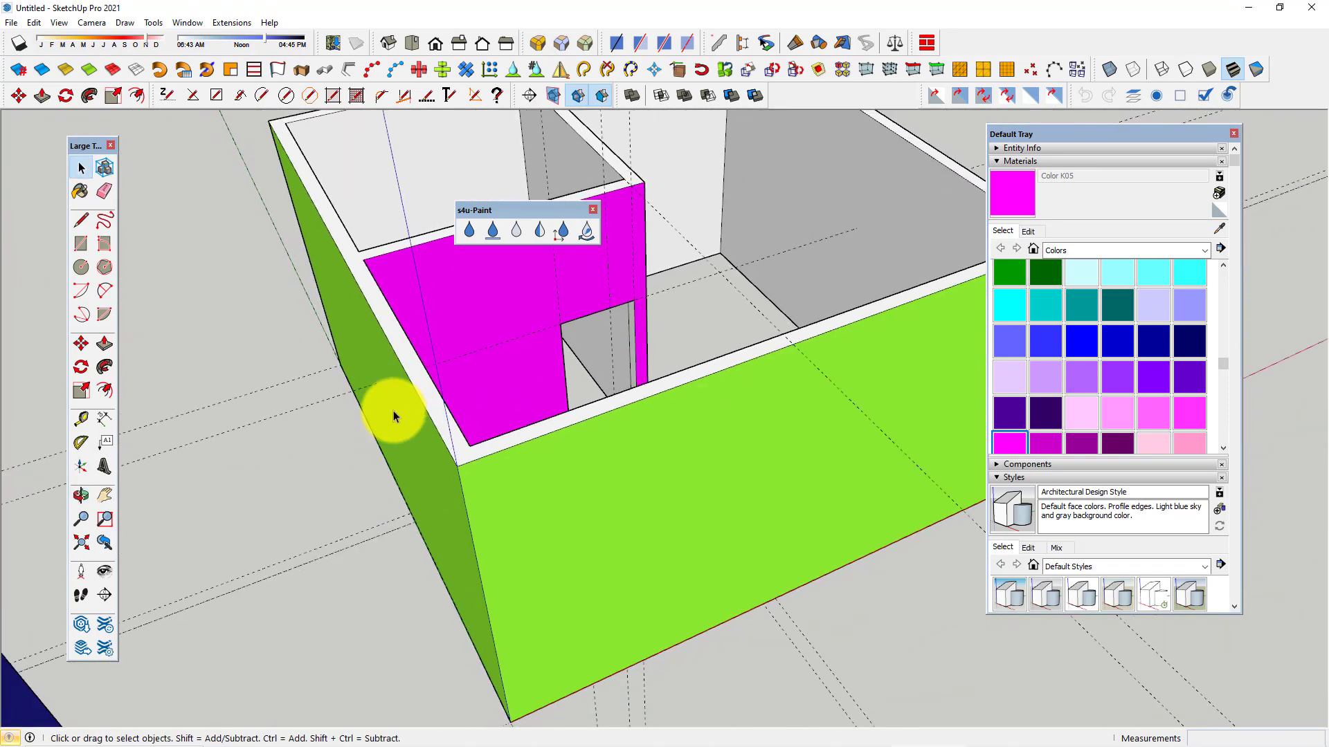